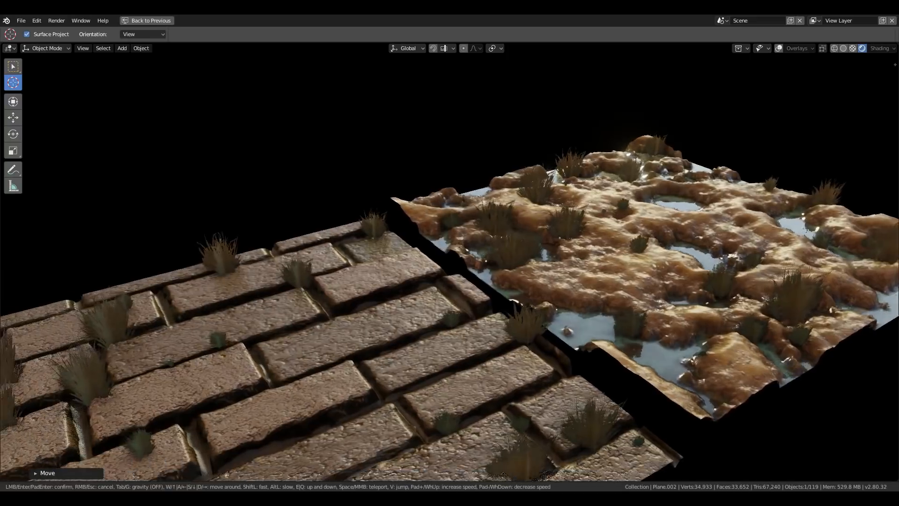
- Fly through the rendered scene to examine the gravel, brick and muddy water terrain tiles up close
key("a")
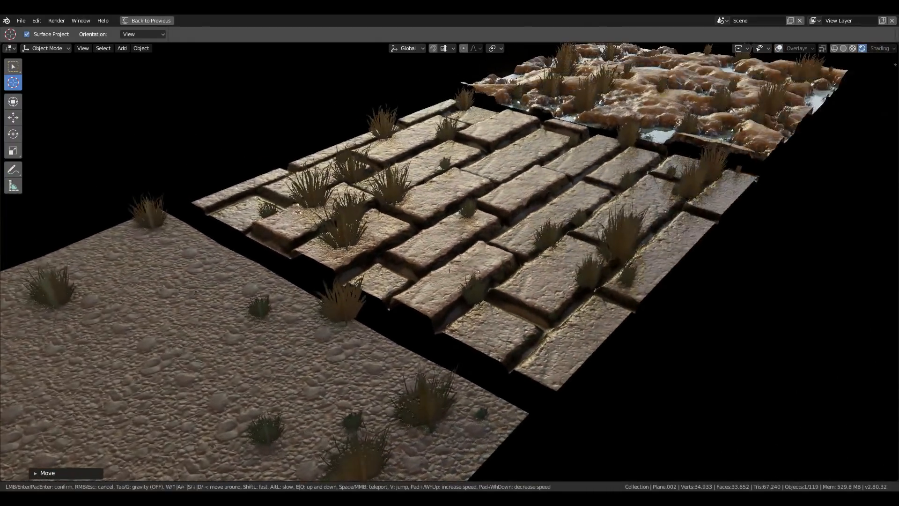
key("w")
key("w")
key("d")
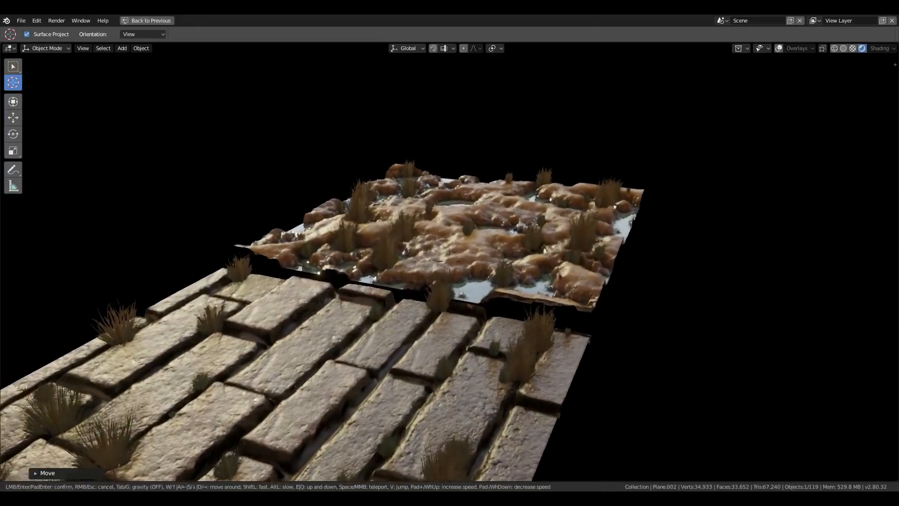
key("q")
key("w")
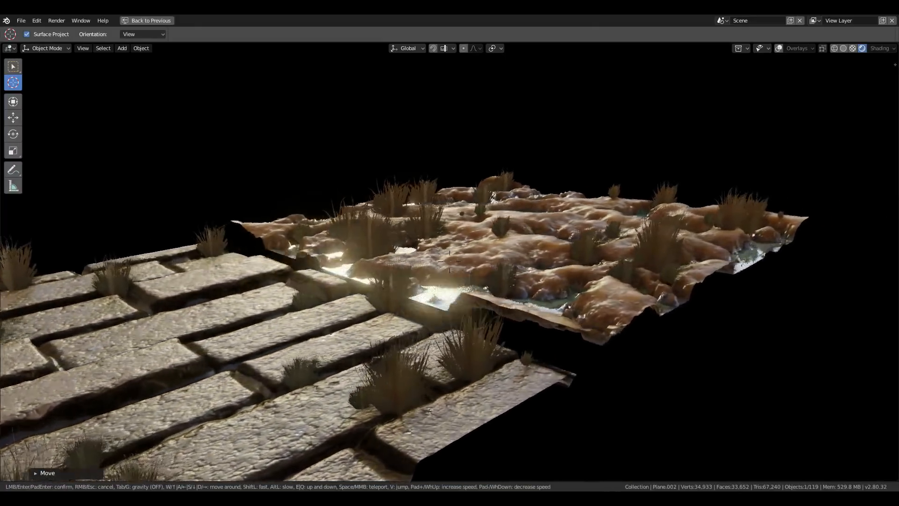
key("e")
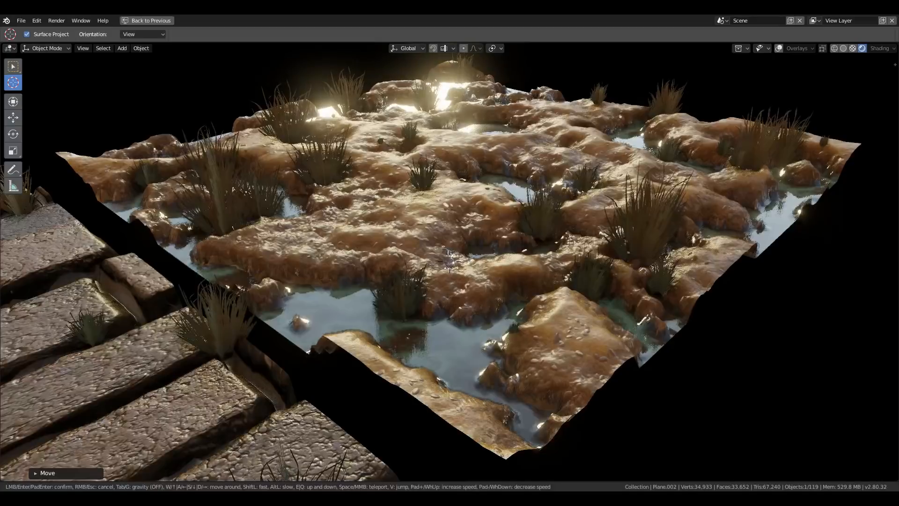
key("w")
key("w")
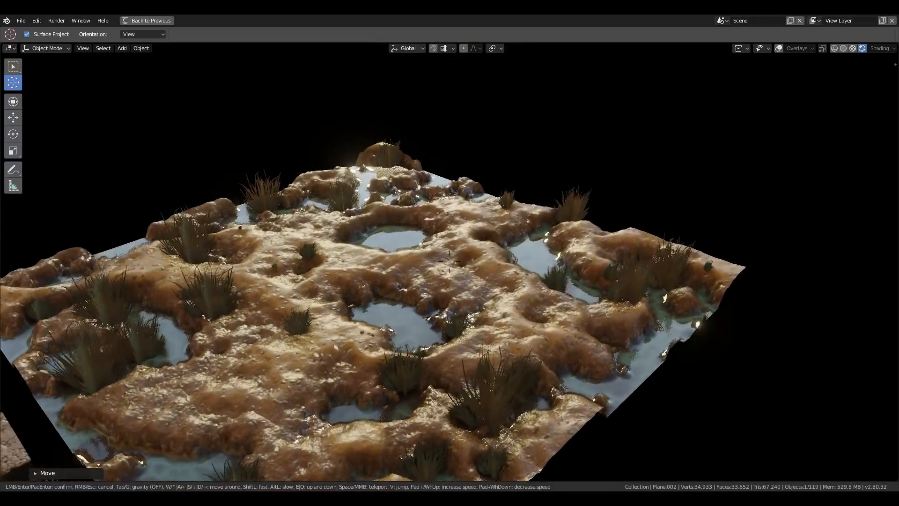
key("s")
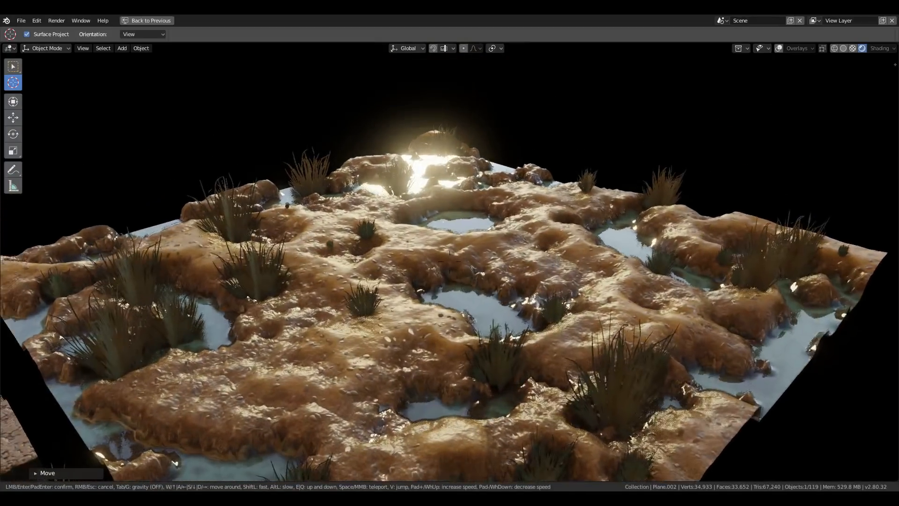
left_click(449, 261)
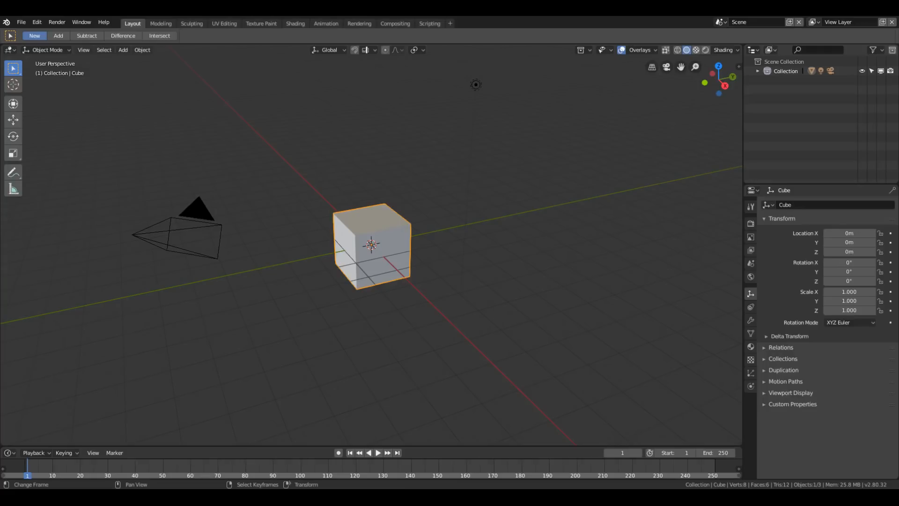
- Delete all the default objects in the scene: the cube, camera and light
middle_click_drag(462, 315, 471, 307, "shift")
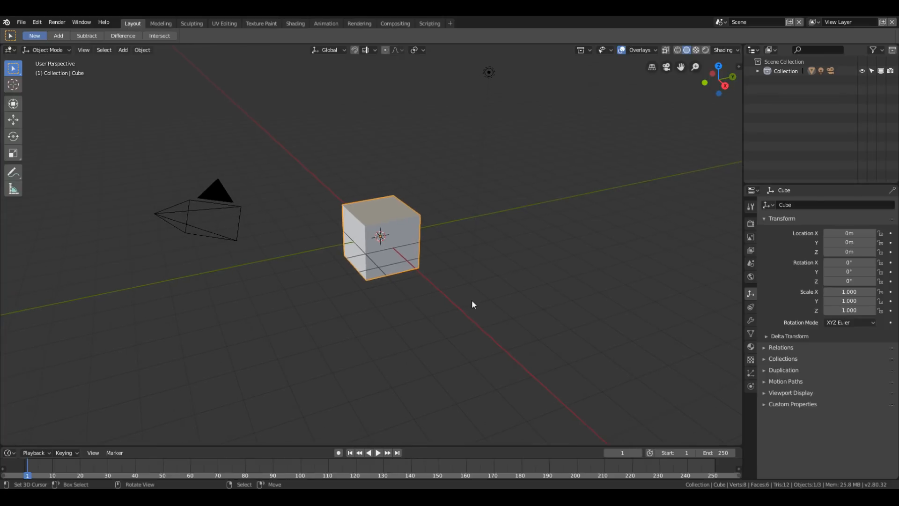
key("a")
key("x")
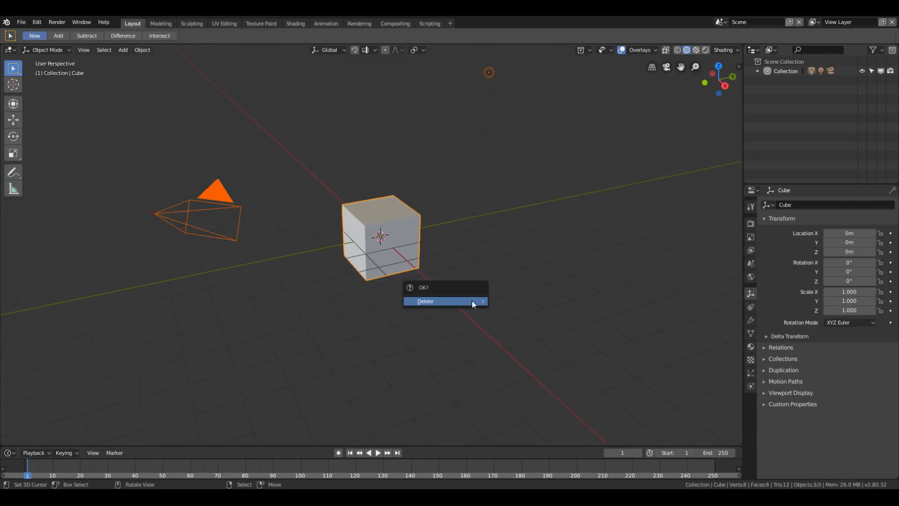
left_click(471, 302)
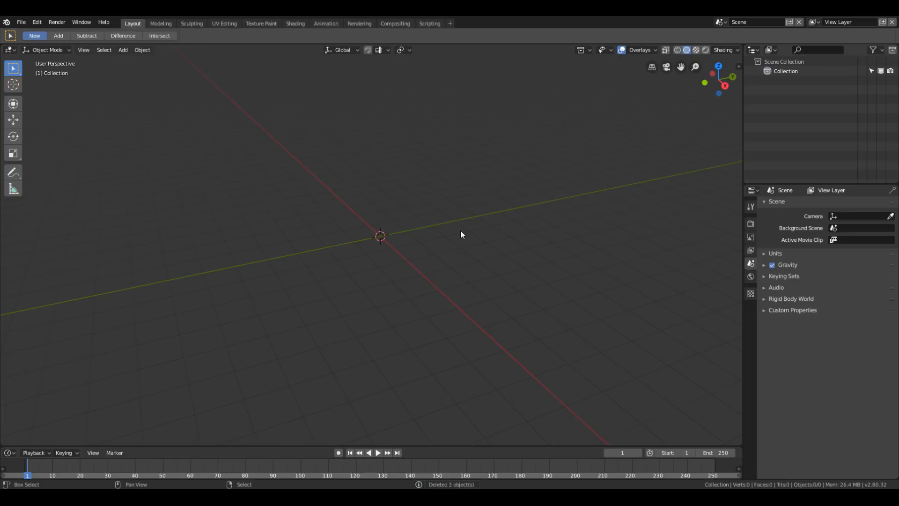
- Add a 2 m mesh plane at the world origin
key("shift+a")
mouse_move(461, 231)
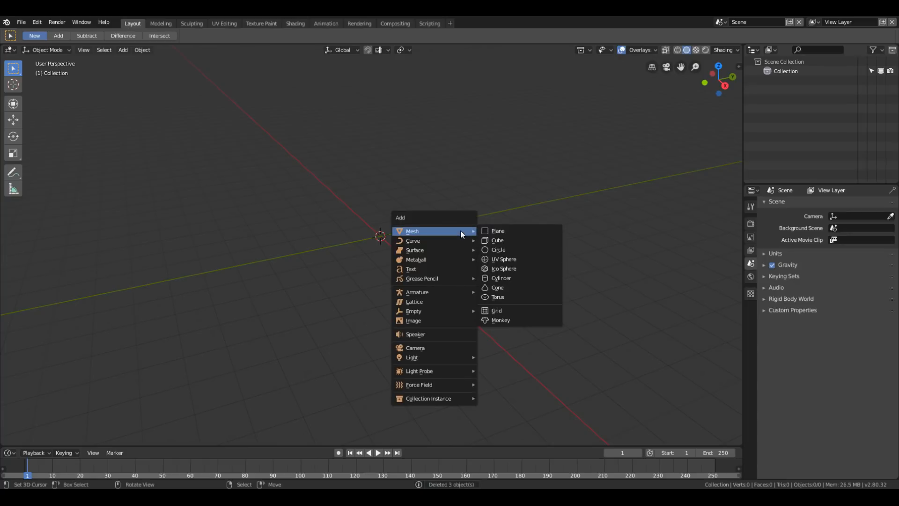
left_click(485, 231)
scroll(487, 255, "up", 5)
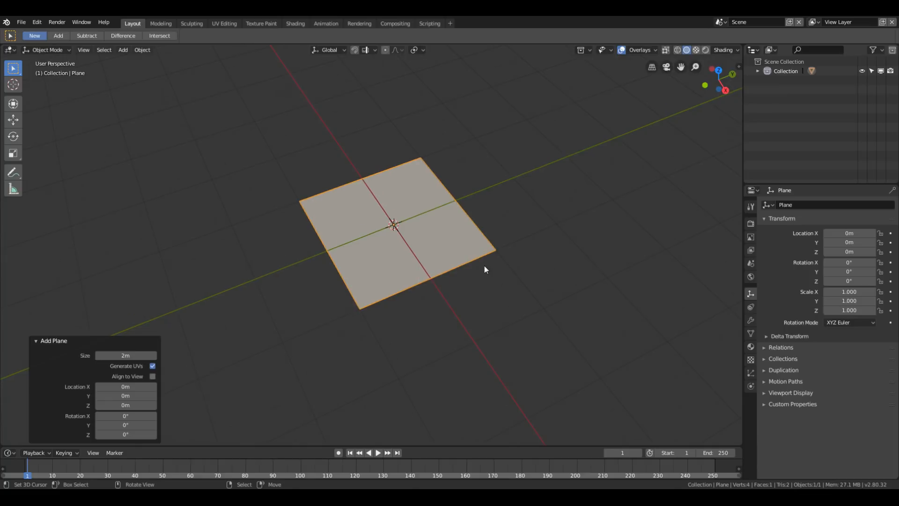
scroll(484, 265, "up", 1)
- Subdivide the whole plane with 16 cuts in Edit Mode, and return to Object Mode
key("Tab")
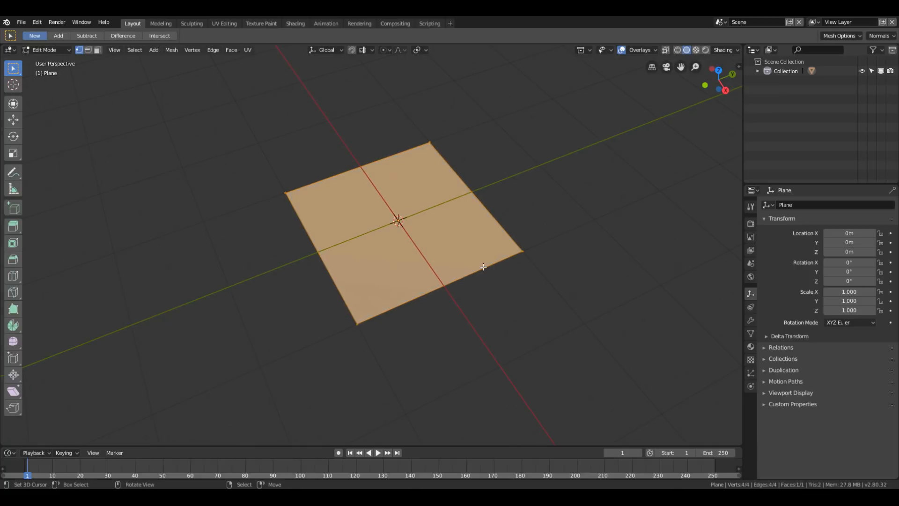
right_click(483, 267)
left_click(483, 267)
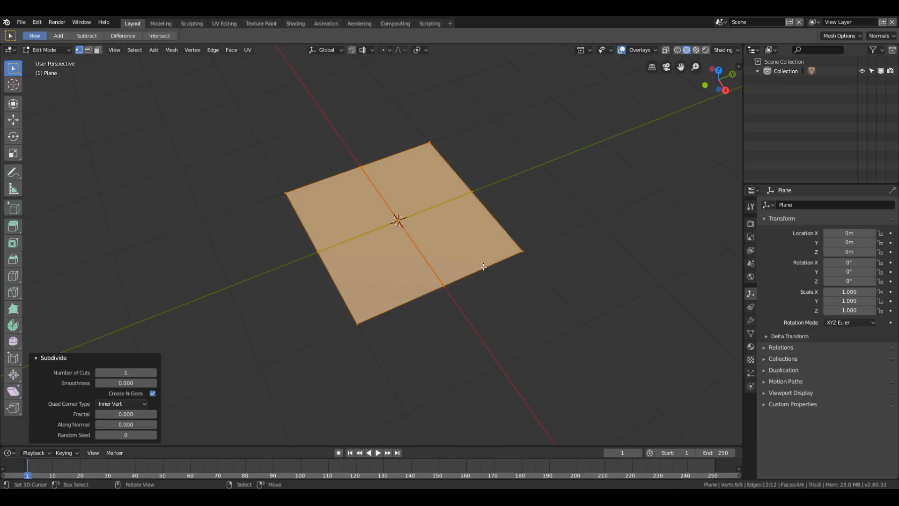
left_click(125, 372)
type("16")
key("Return")
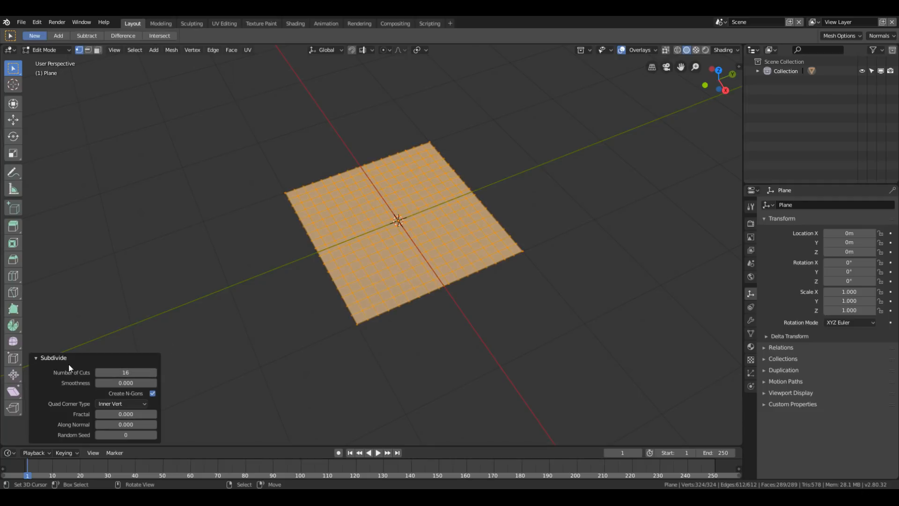
left_click(38, 360)
middle_click_drag(357, 330, 388, 285)
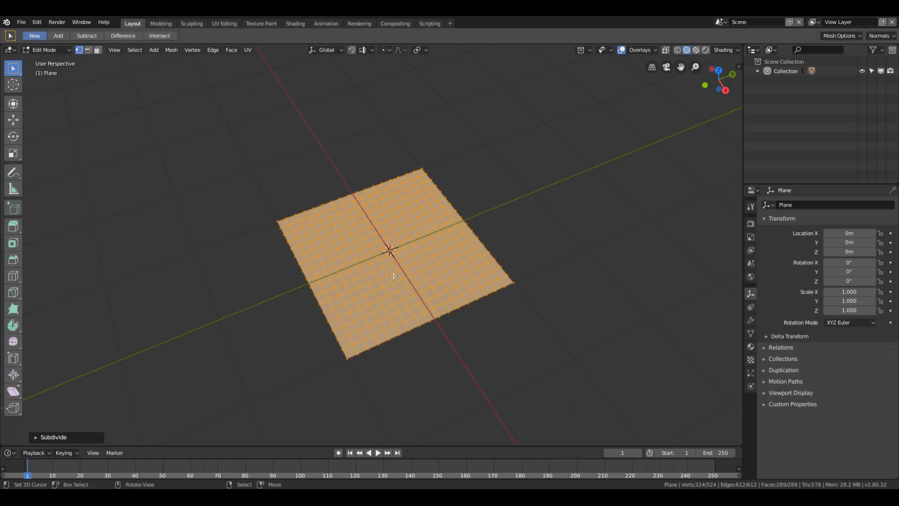
key("Tab")
- Add a camera at the world origin from the top view and raise it about 2.92 m along Z above the plane
key("KP_7")
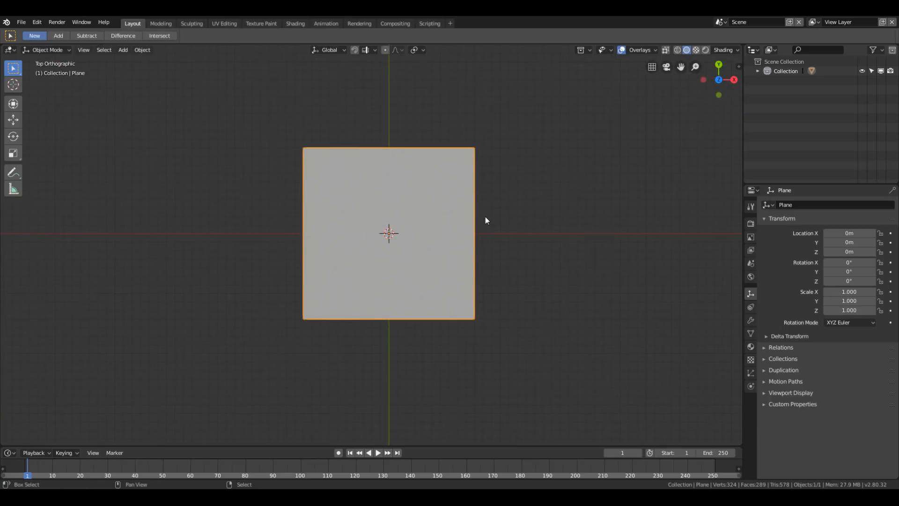
key("shift+a")
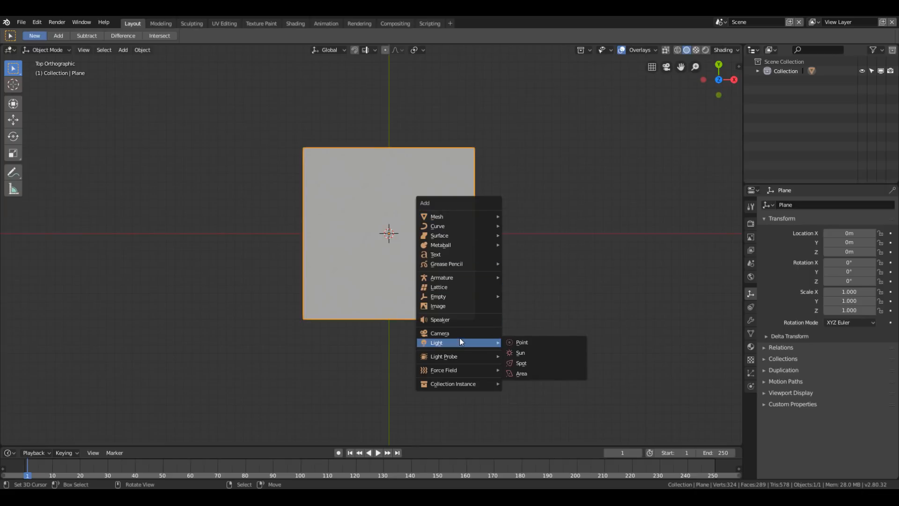
left_click(460, 333)
middle_click_drag(590, 356, 504, 287)
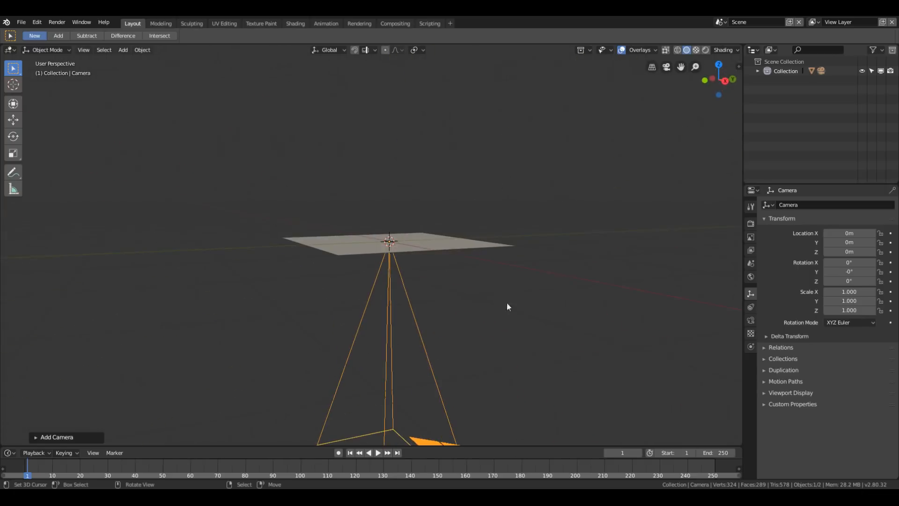
key("g")
key("z")
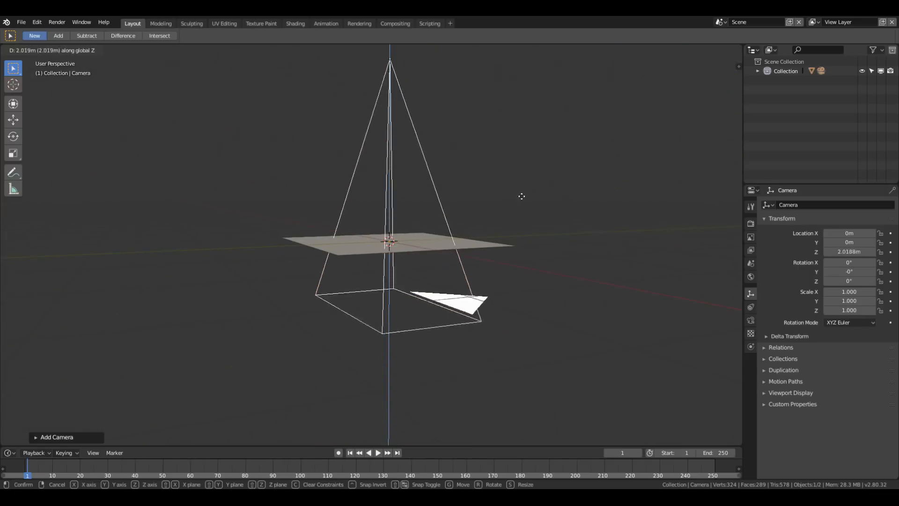
left_click(526, 123)
middle_click_drag(536, 146, 650, 267)
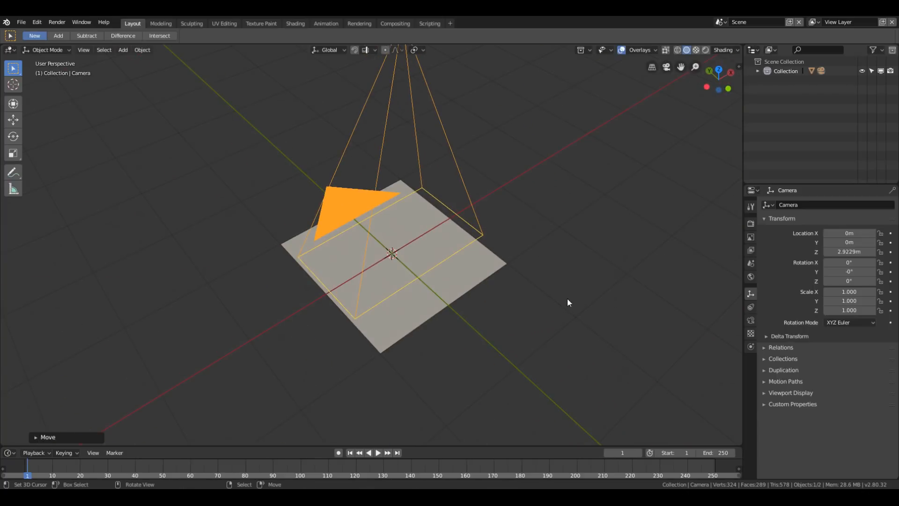
- Change the camera's lens type to Orthographic and set its orthographic scale to 2
left_click(751, 321)
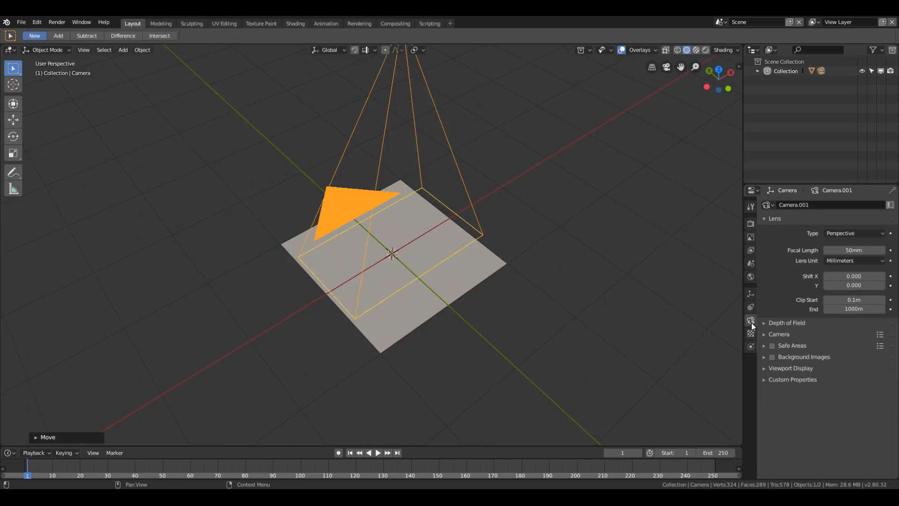
left_click(853, 234)
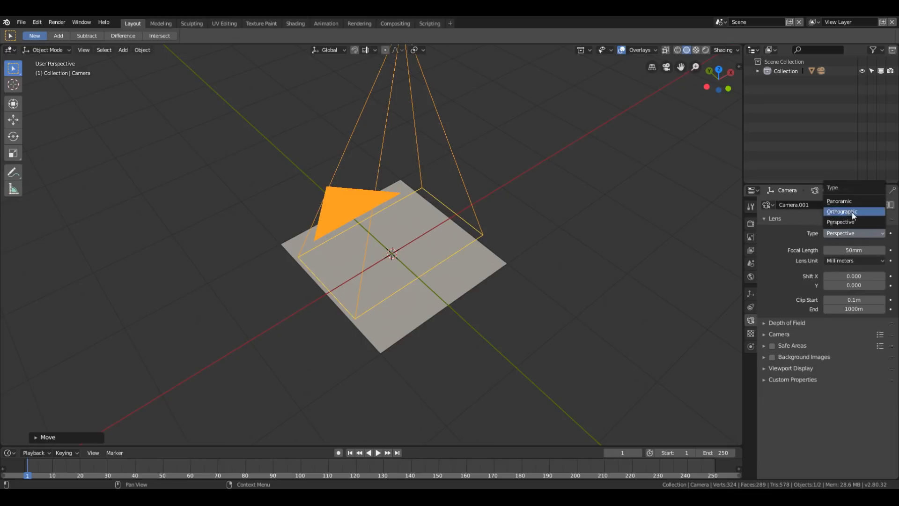
left_click(842, 211)
left_click(836, 249)
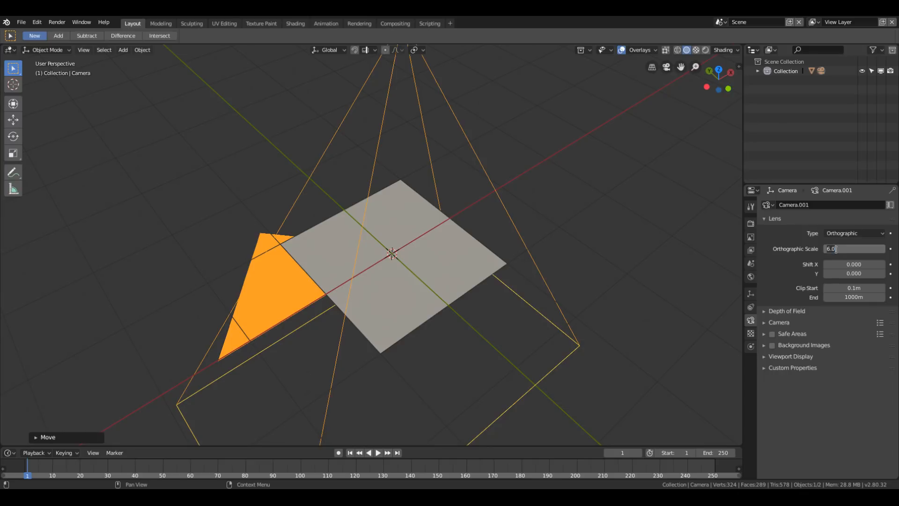
key("BackSpace")
key("BackSpace")
key("BackSpace")
type("2")
key("Return")
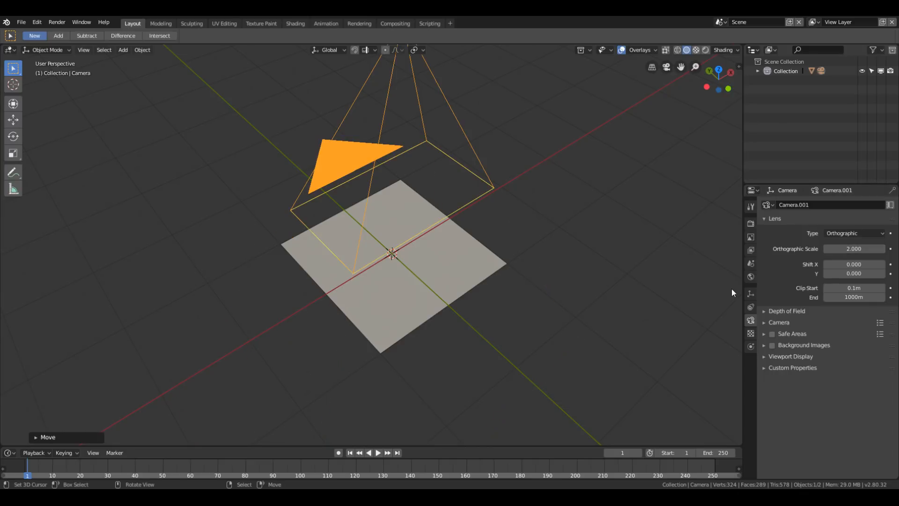
- Set the render output resolution to 2048 by 2048 px
left_click(749, 237)
left_click(841, 216)
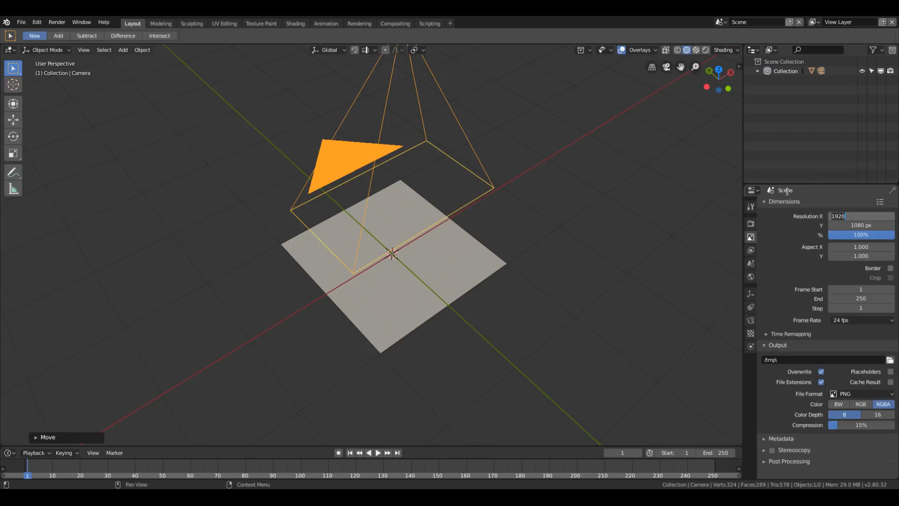
type("2048")
key("Tab")
type("2048")
key("Return")
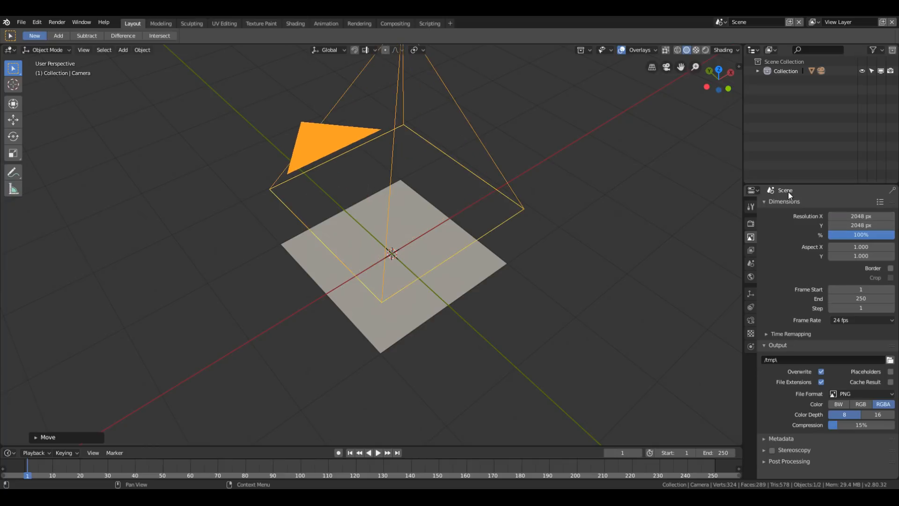
- Lower the camera along Z until its square frame hovers slightly above the plane and lines up with its edges
middle_click_drag(594, 276, 519, 213)
key("g")
key("z")
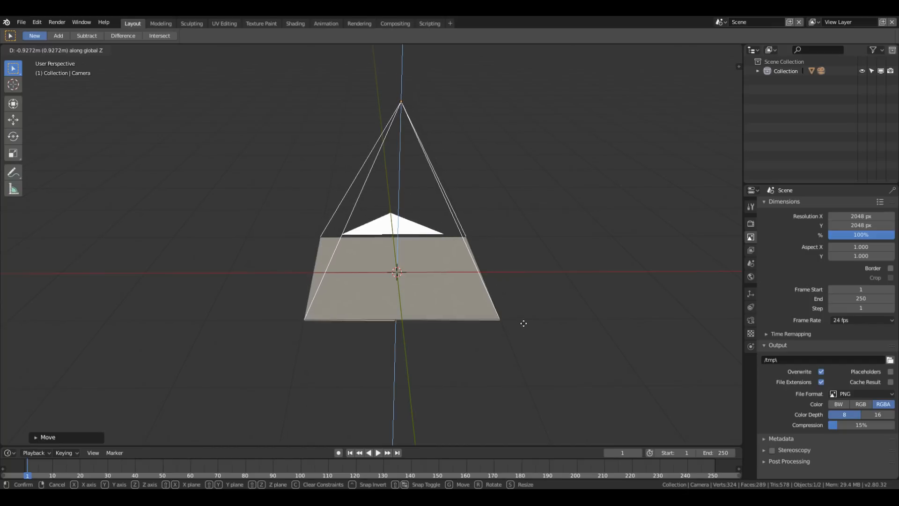
left_click(515, 323)
middle_click_drag(511, 325, 457, 193)
middle_click_drag(431, 319, 459, 336)
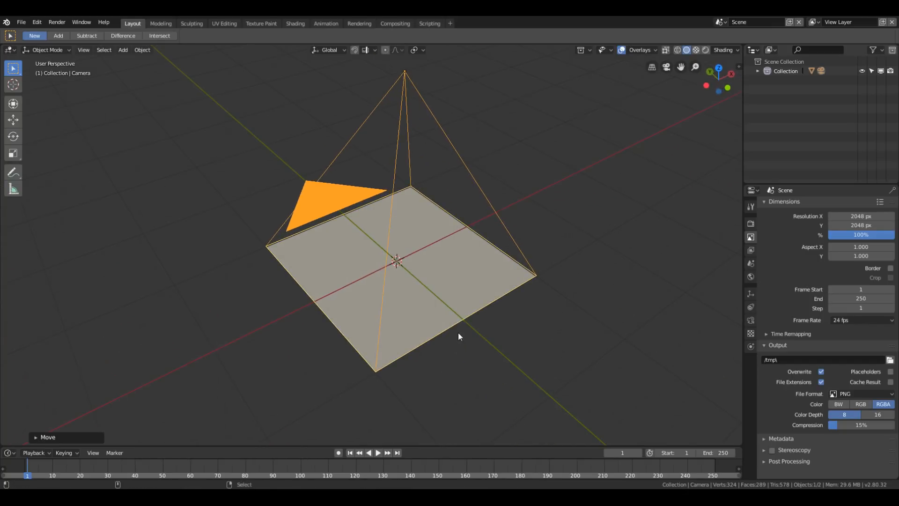
key("g")
key("z")
left_click(562, 341)
middle_click_drag(564, 341, 525, 333)
- Add a Multiresolution modifier to the plane, set it to Simple and subdivide it to level 3
left_click(452, 286)
middle_click_drag(452, 286, 477, 307)
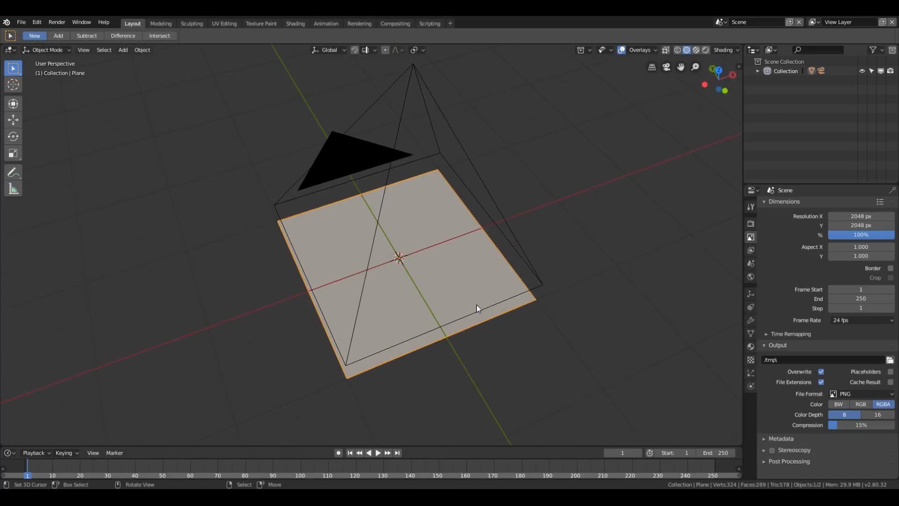
left_click(751, 321)
left_click(802, 205)
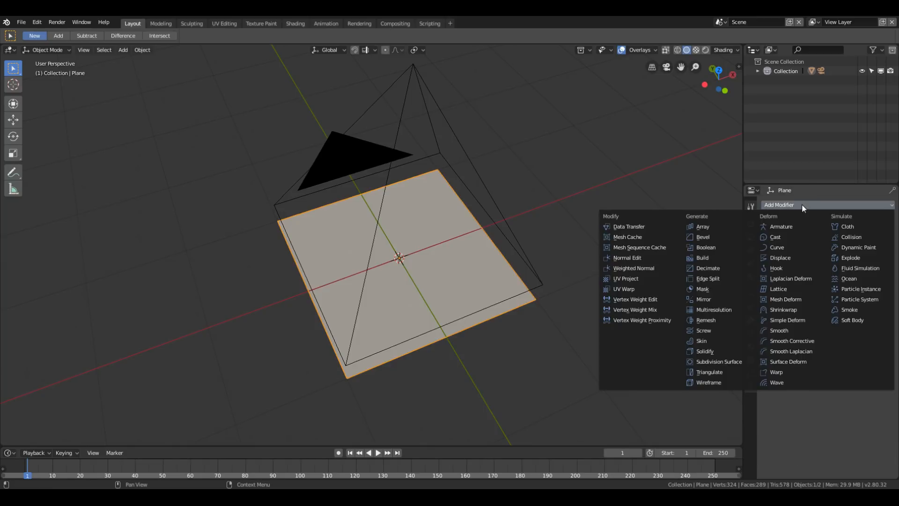
left_click(714, 309)
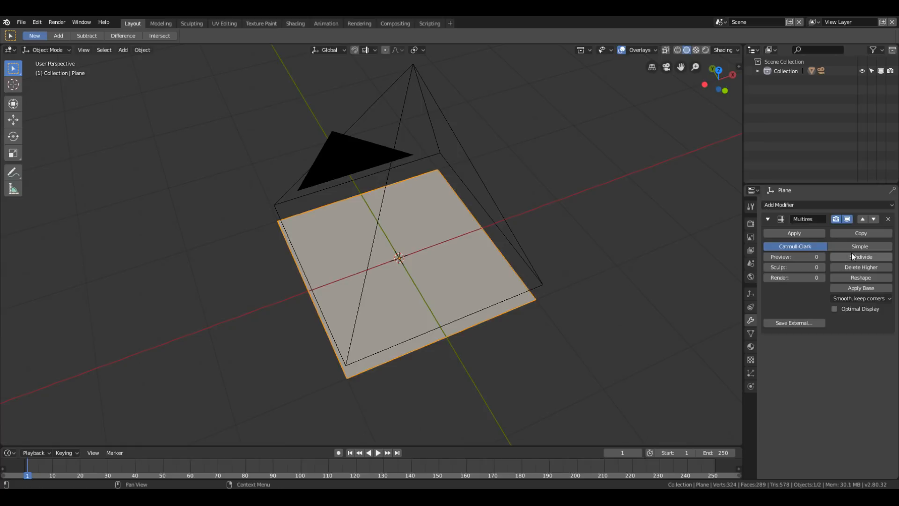
left_click(853, 246)
left_click(854, 257)
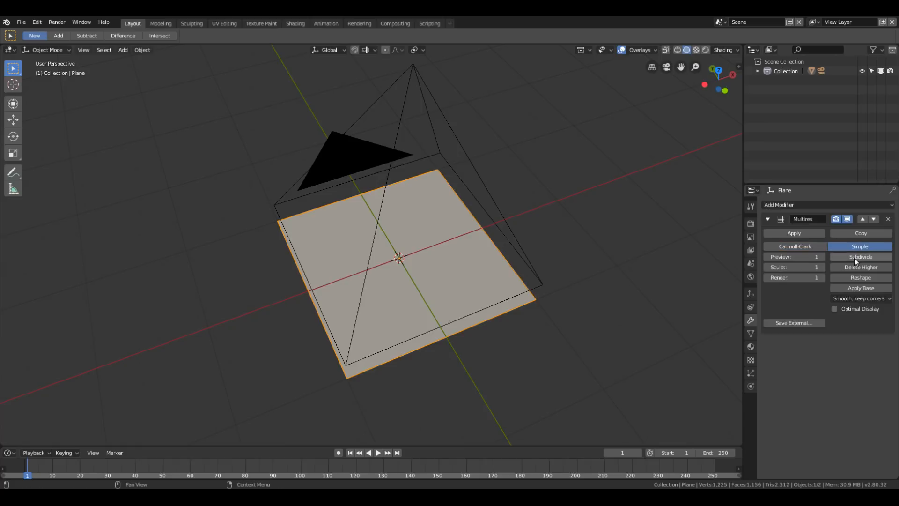
left_click(855, 257)
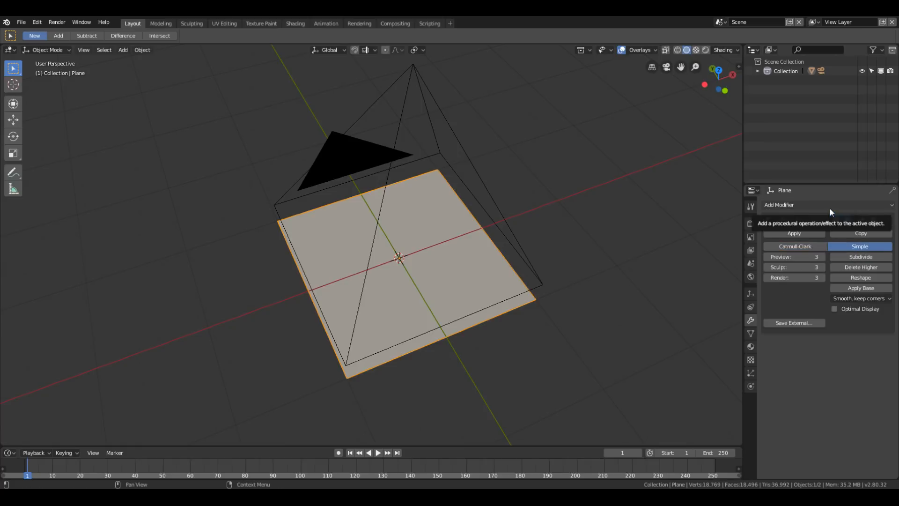
- Add a Displace modifier to the plane beneath the Multiresolution modifier
left_click(830, 207)
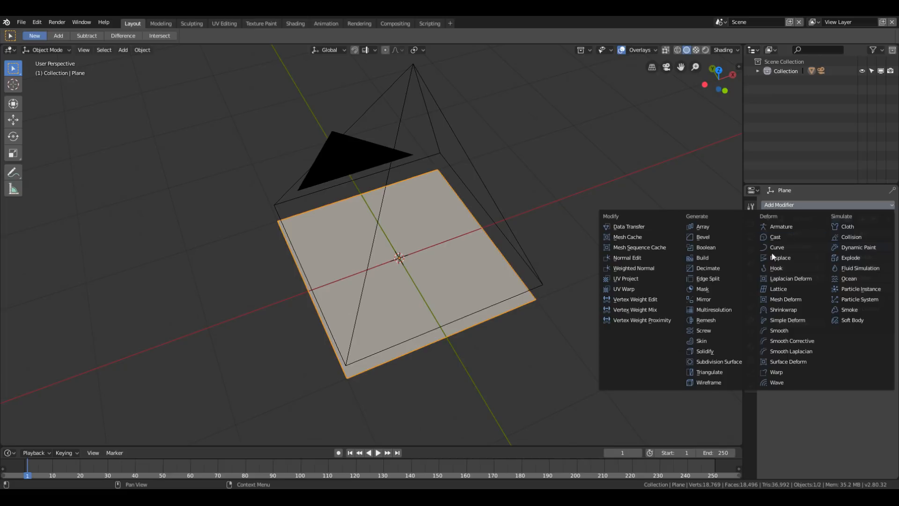
left_click(785, 257)
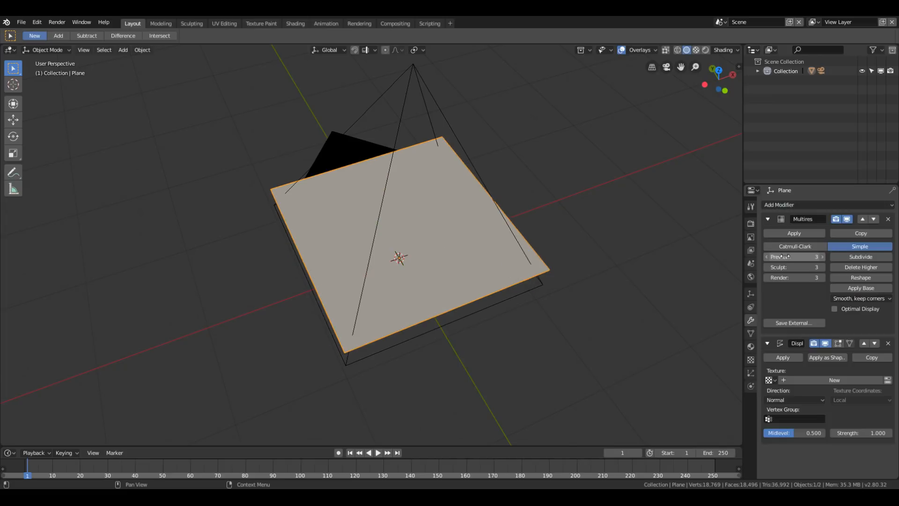
mouse_move(597, 314)
middle_mouse_down()
mouse_move(570, 324)
mouse_move(586, 325)
middle_mouse_up()
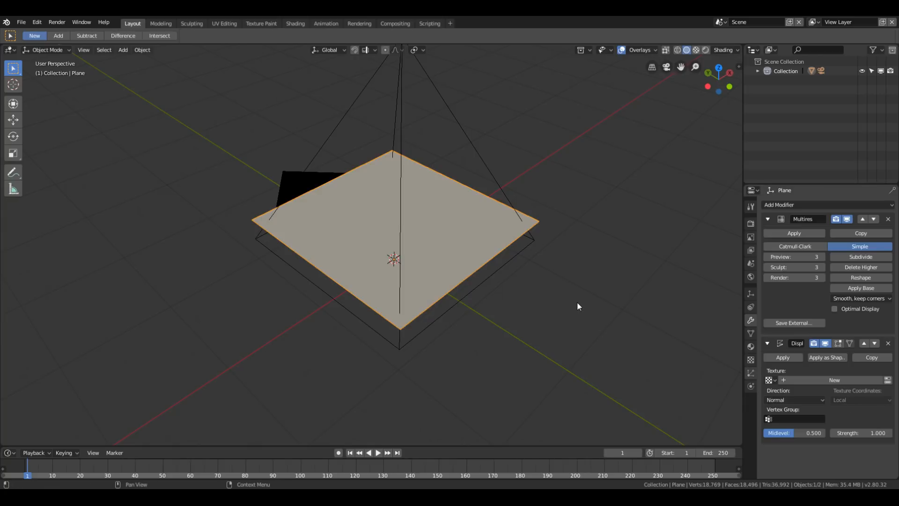
- Split the 3D viewport vertically and make the new narrow area a Properties editor showing the plane's modifiers
right_click(474, 43)
left_click(473, 44)
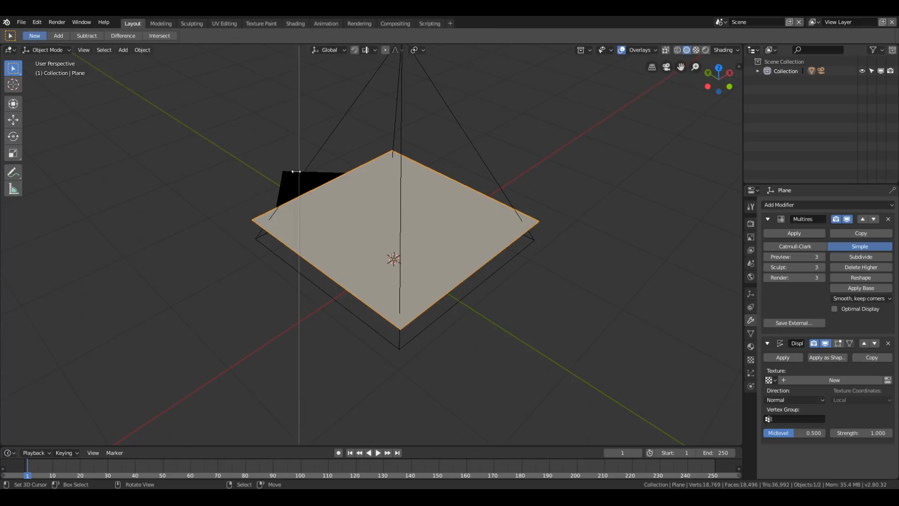
left_click(169, 184)
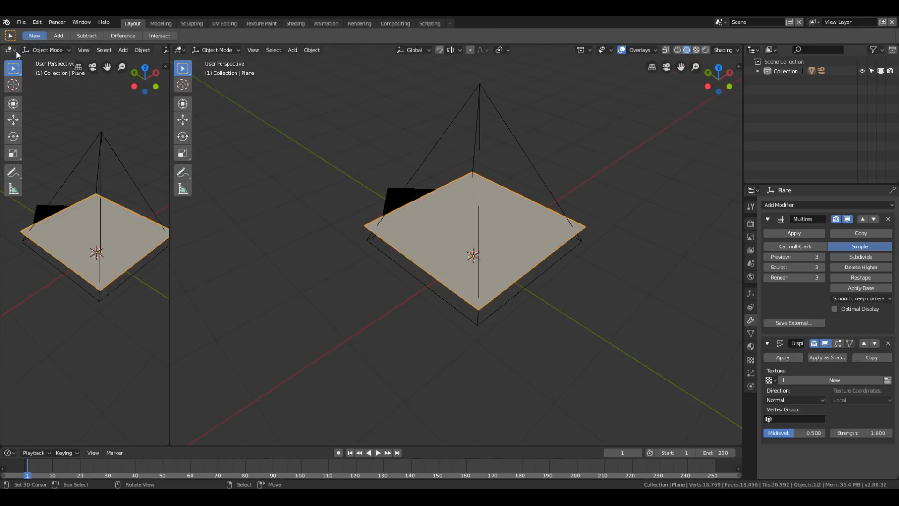
left_click(16, 50)
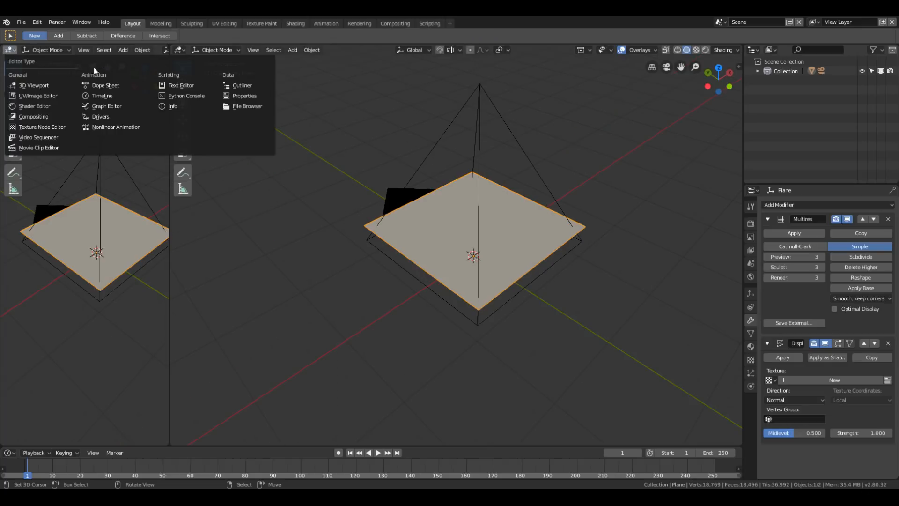
left_click(227, 97)
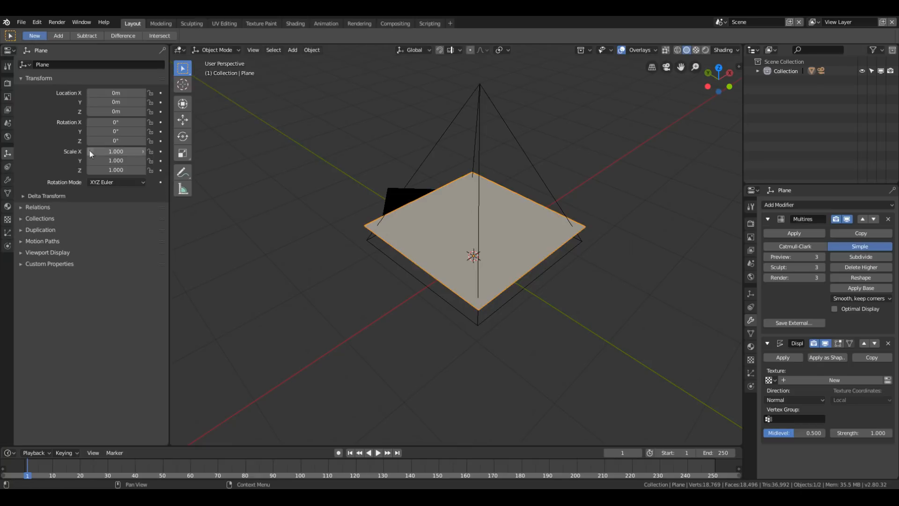
left_click(7, 179)
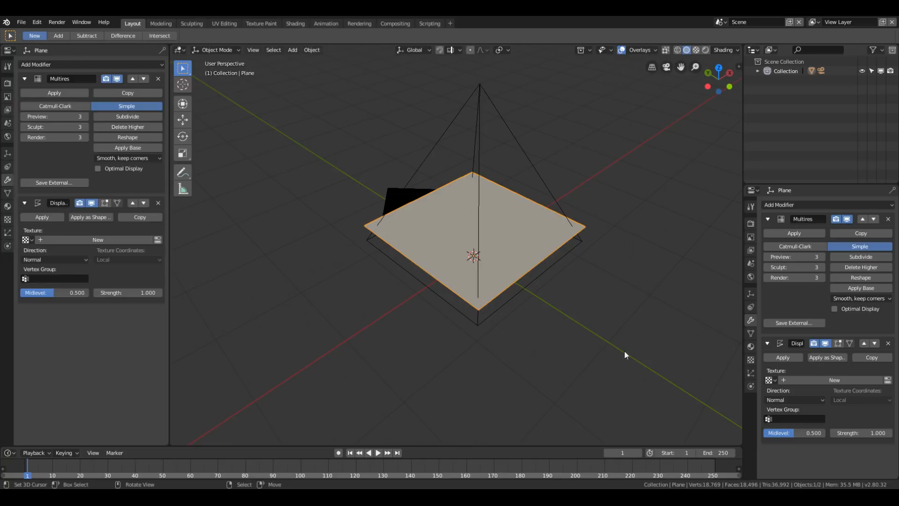
- Create a new texture for the Displace modifier, make it Clouds and set its size to 0.38
left_click(848, 384)
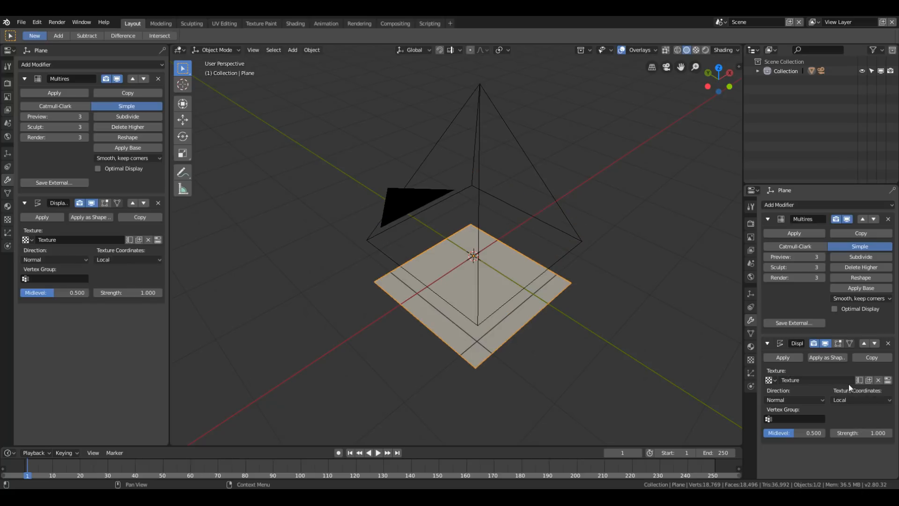
left_click(888, 382)
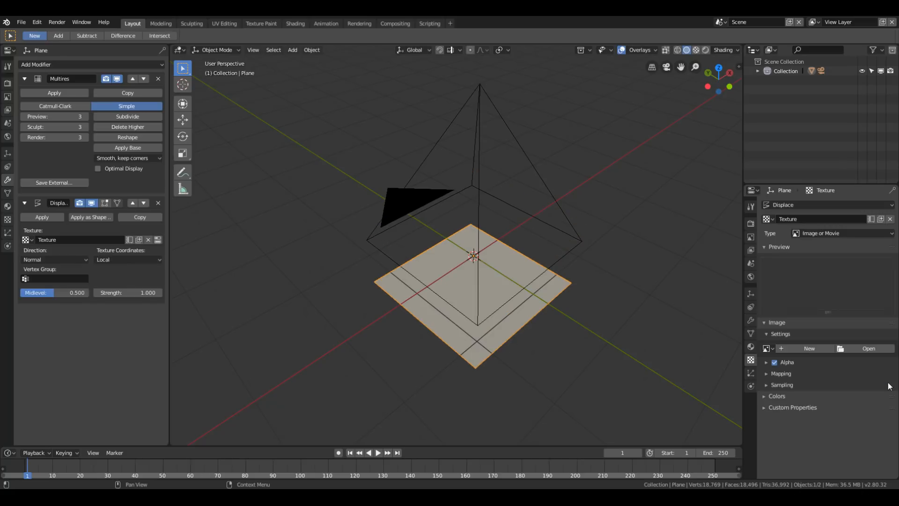
left_click(823, 234)
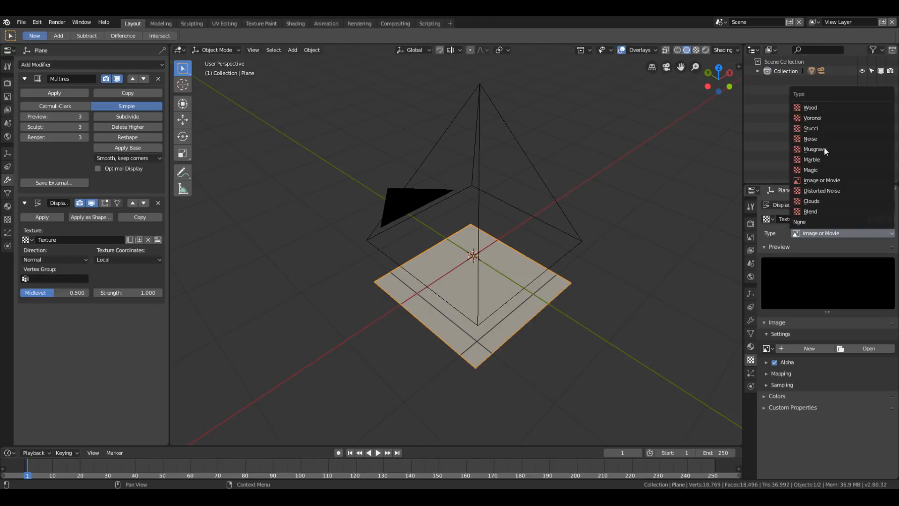
left_click(824, 201)
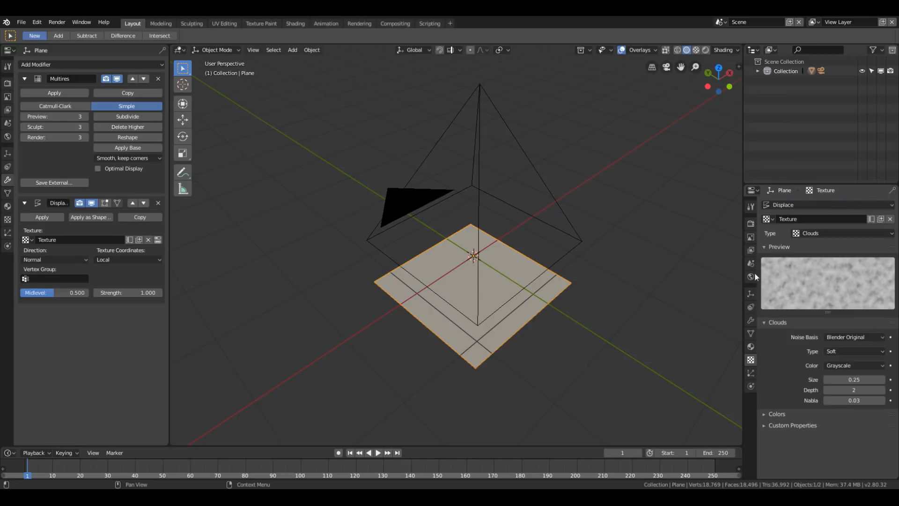
scroll(590, 322, "up", 3)
left_click_drag(853, 380, 872, 380)
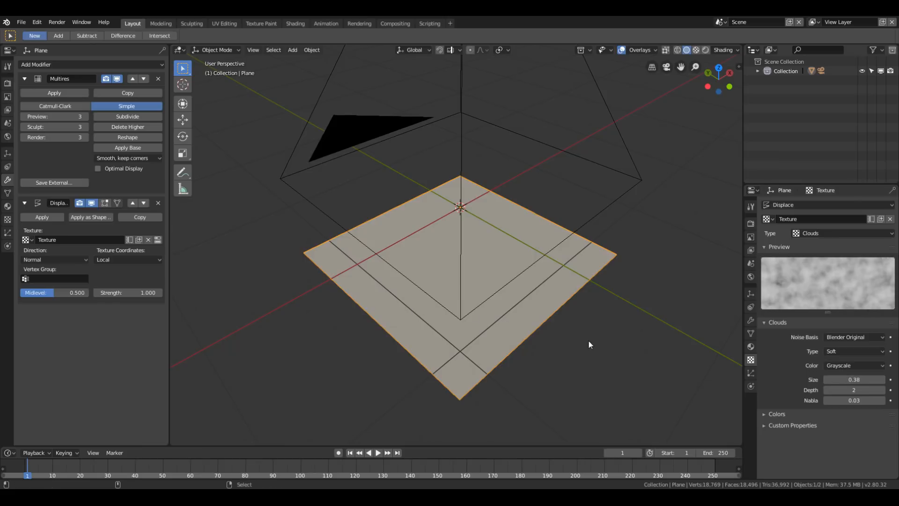
middle_click_drag(560, 335, 567, 335)
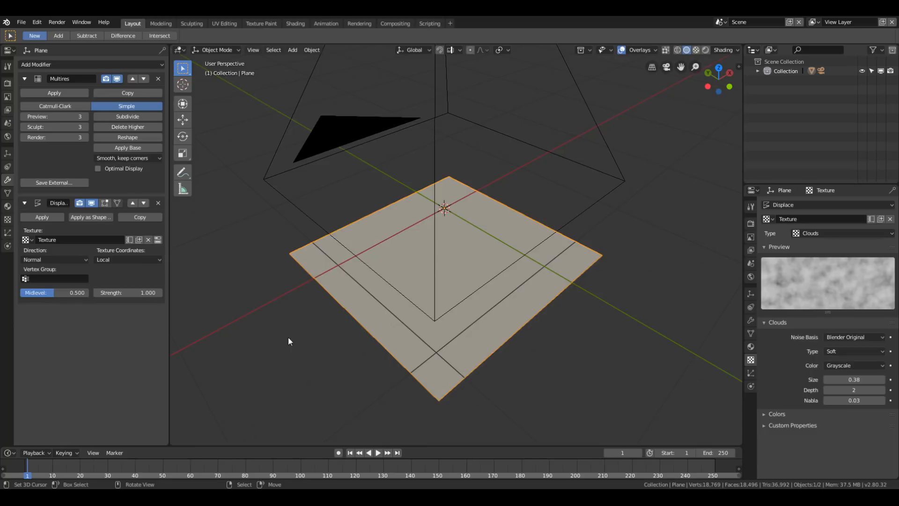
- Keyframe the Displace modifier's midlevel on frame 1 and set the timeline's end frame to 7
right_click(53, 294)
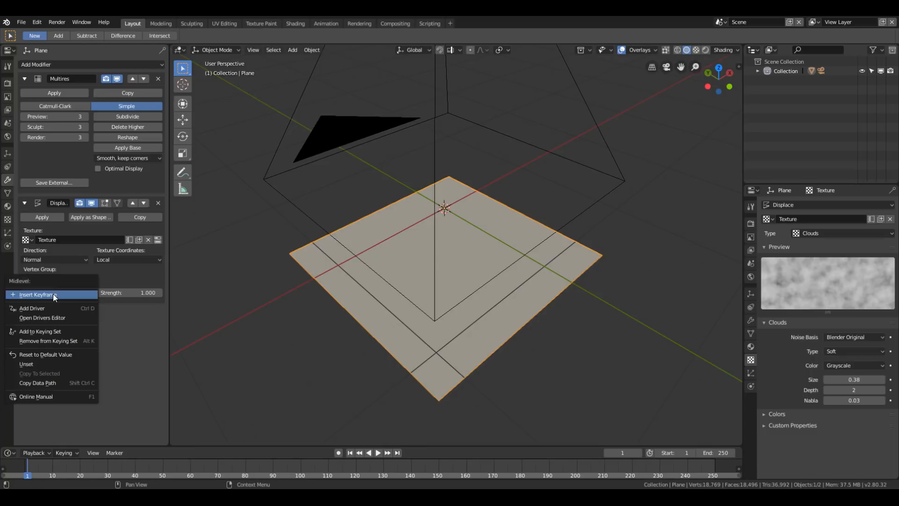
left_click(55, 294)
middle_click_drag(445, 307, 515, 313)
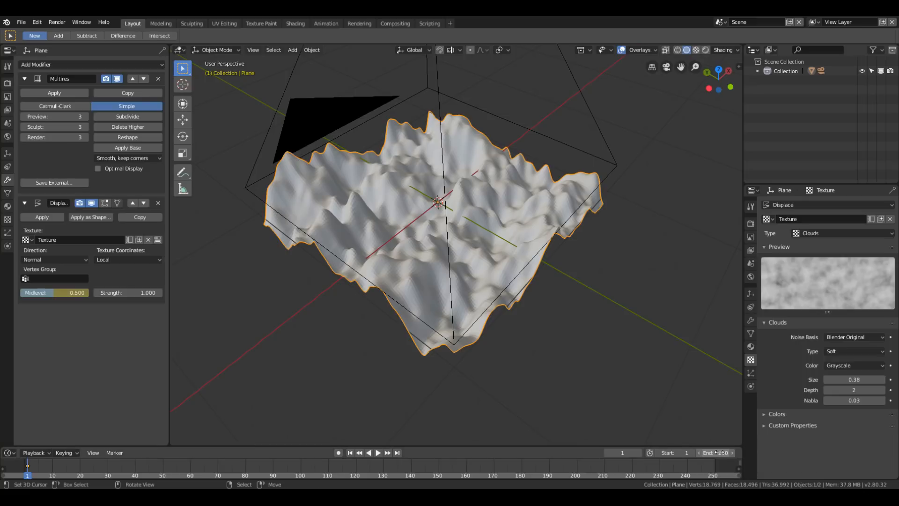
left_click_drag(720, 453, 629, 453)
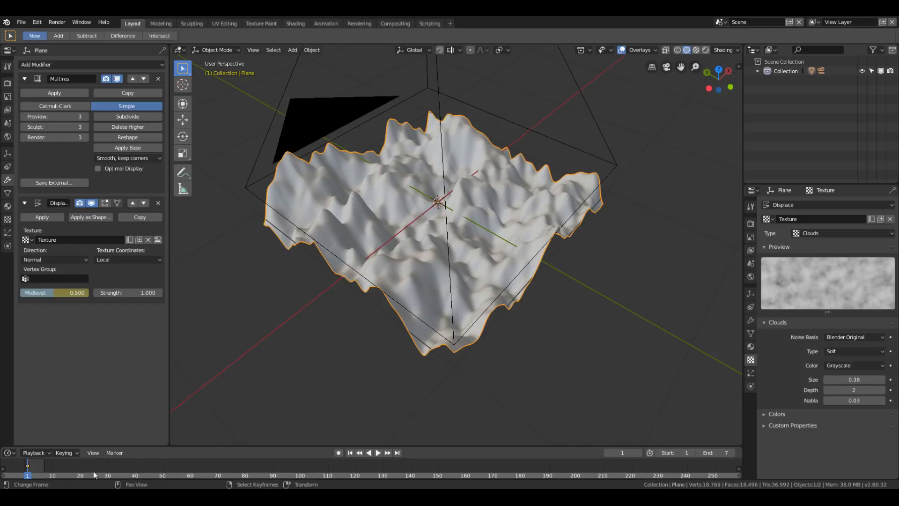
middle_click_drag(476, 372, 459, 362)
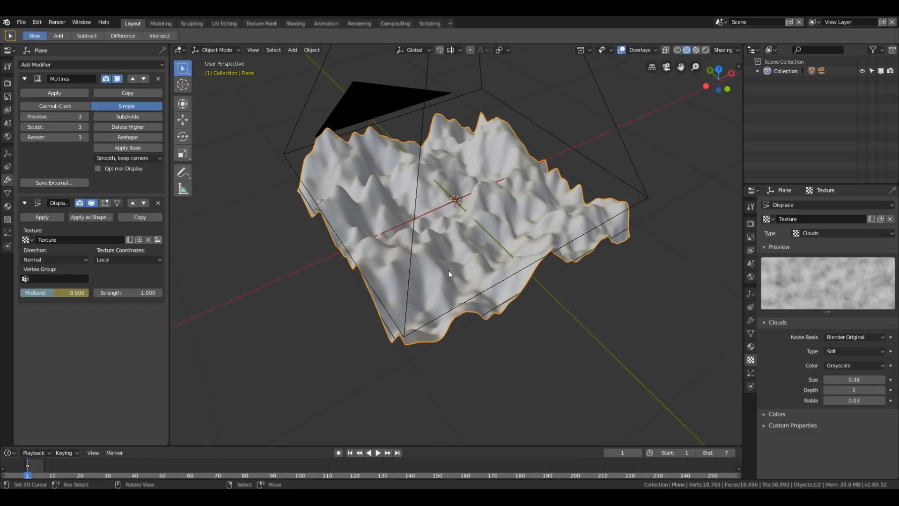
- Apply smooth shading to the displaced plane
left_click(312, 50)
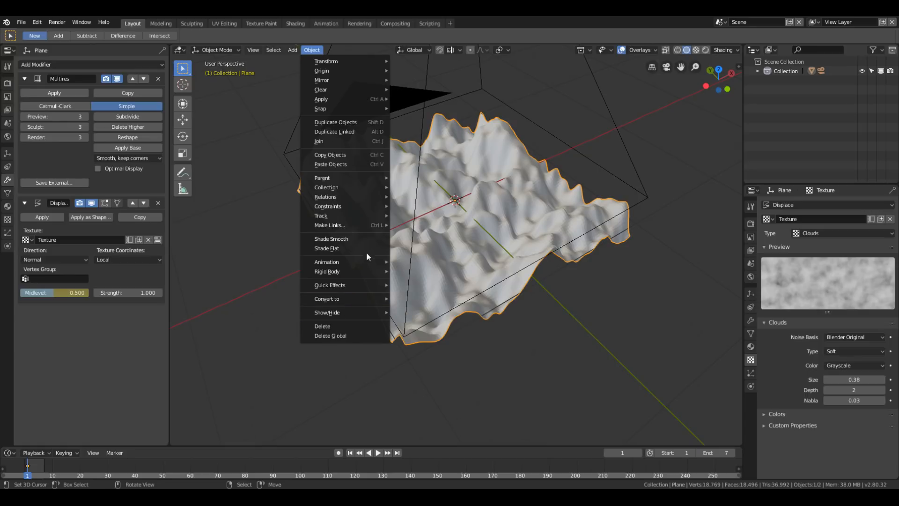
left_click(366, 240)
mouse_move(499, 243)
middle_mouse_down()
mouse_move(426, 265)
mouse_move(496, 249)
mouse_move(600, 179)
middle_mouse_up()
scroll(508, 240, "up", 2)
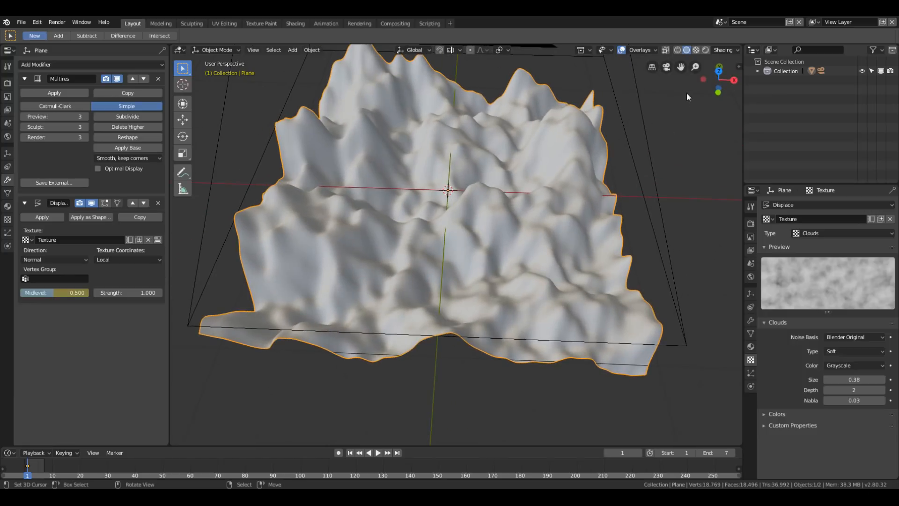
- Light the viewport with the light brown MatCap and hide the viewport overlays
left_click(725, 50)
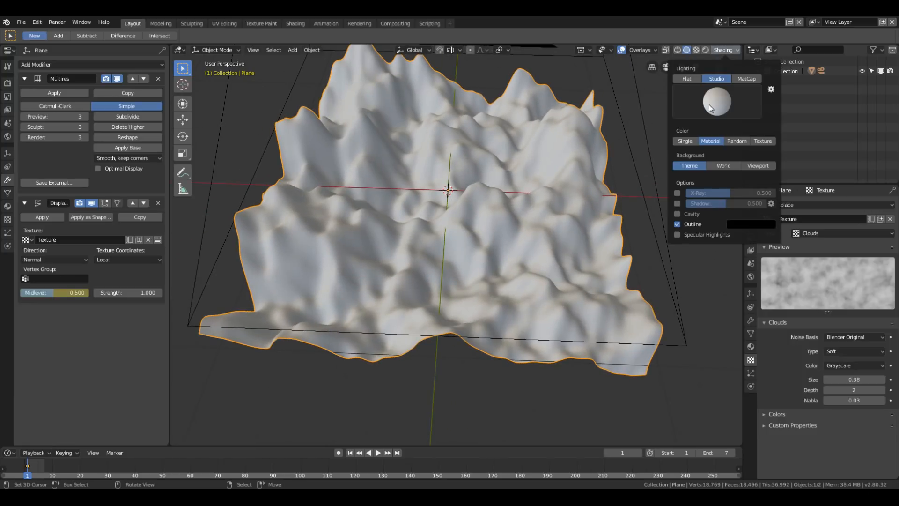
left_click(749, 80)
left_click(726, 96)
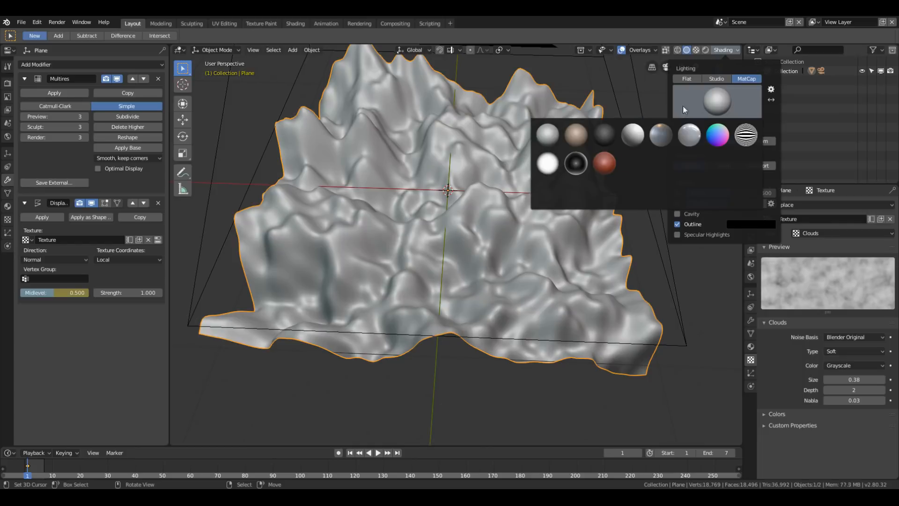
left_click(576, 134)
mouse_move(398, 229)
middle_mouse_down()
mouse_move(501, 206)
mouse_move(446, 263)
mouse_move(428, 260)
mouse_move(471, 246)
middle_mouse_up()
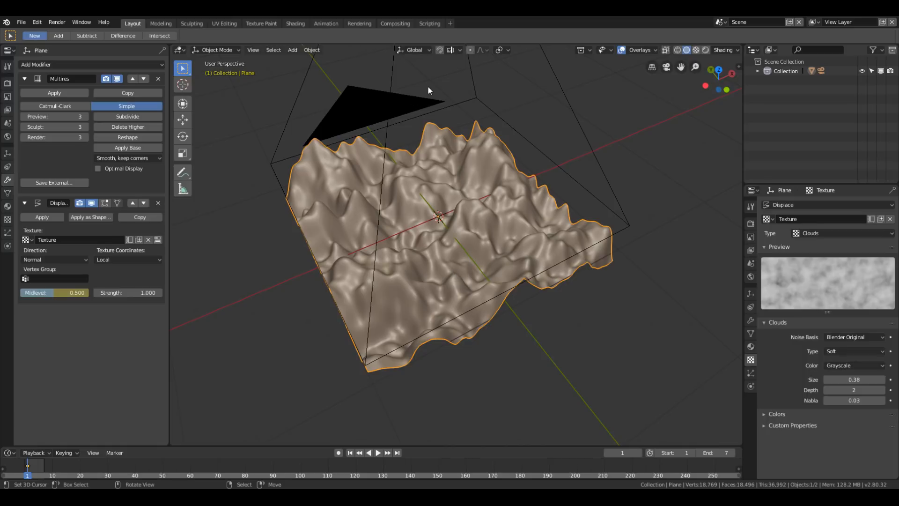
left_click(621, 51)
middle_click_drag(450, 299, 481, 266)
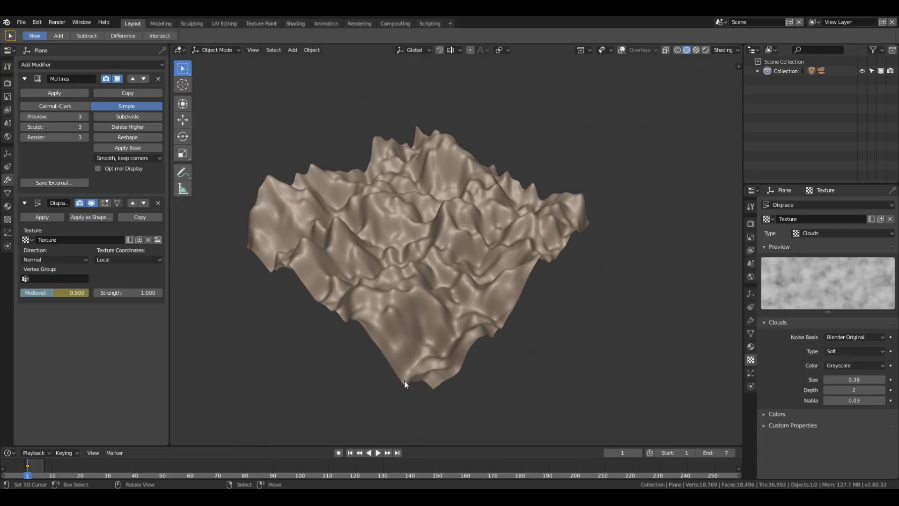
scroll(374, 301, "up", 1)
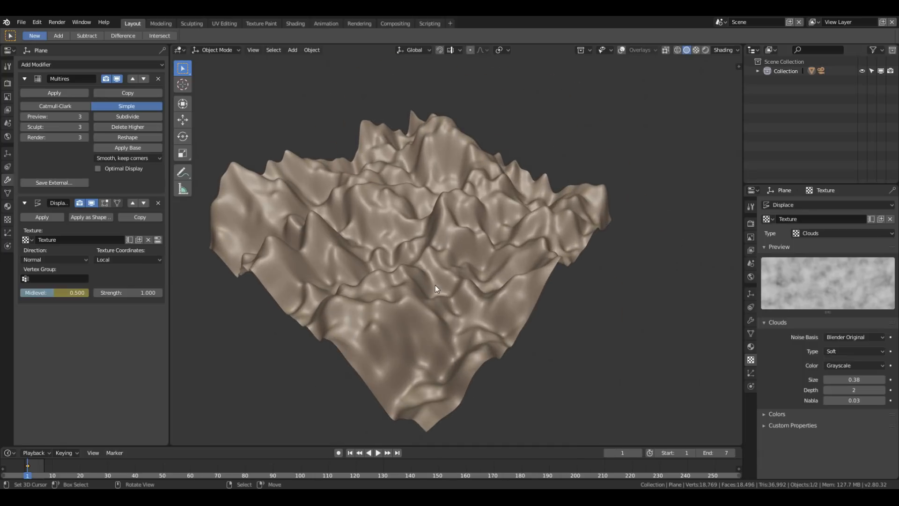
- Start the animation playback and increase the Clouds texture size to 0.58
key("space")
middle_click_drag(430, 296, 458, 302)
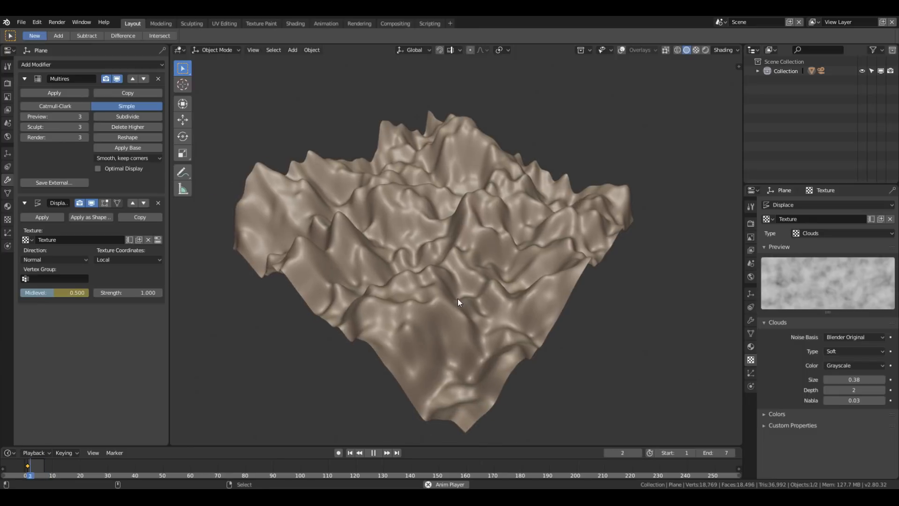
left_click_drag(854, 380, 879, 379)
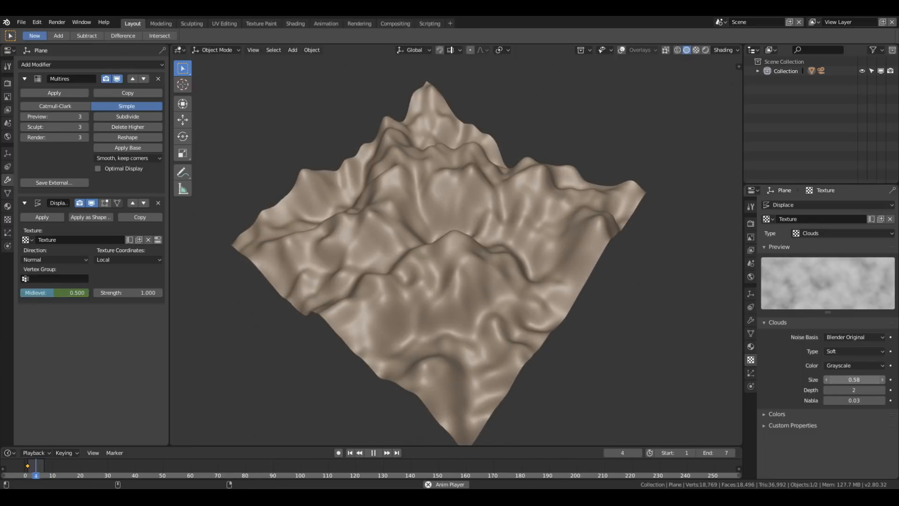
- Enable the Color Ramp in the Clouds texture's color settings and show its gradient
left_click(771, 415)
scroll(897, 363, "down", 3)
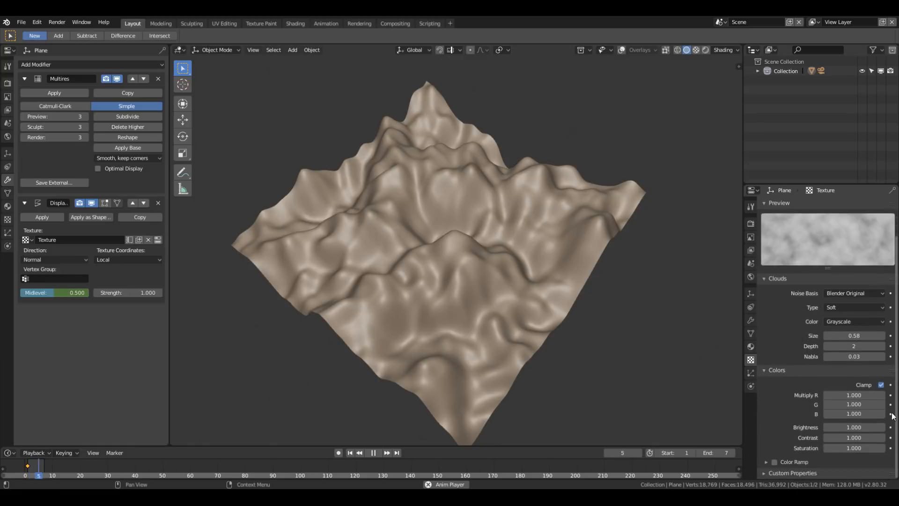
left_click(775, 462)
left_click(767, 463)
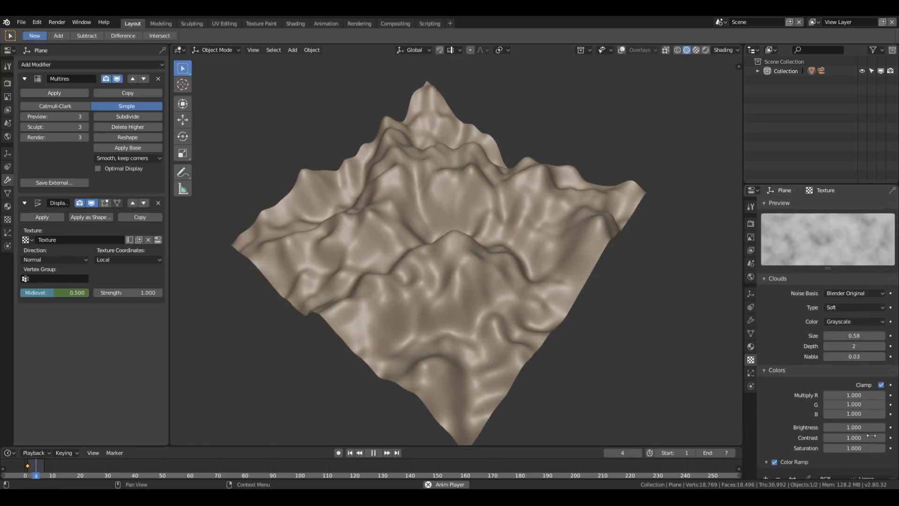
scroll(897, 351, "down", 3)
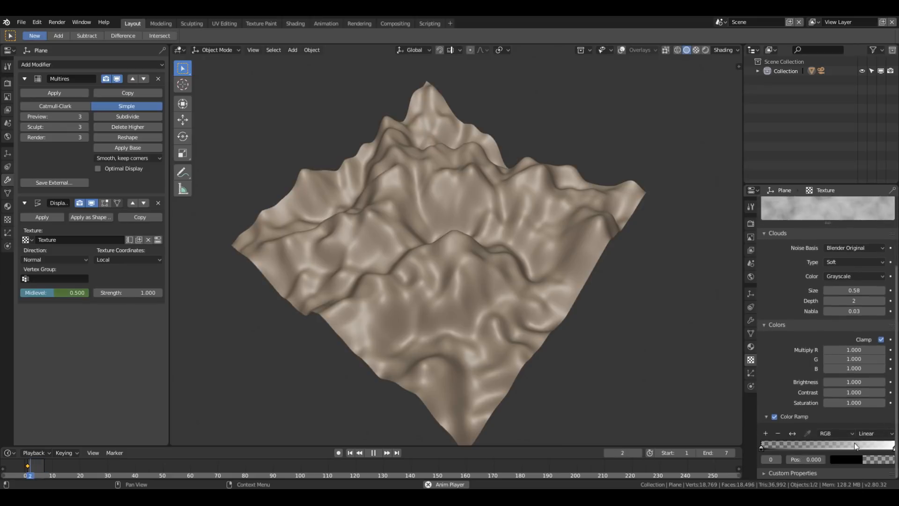
- Move the color ramp's black stop to position 0.404 and its white stop to position 0.568
left_click_drag(767, 447, 818, 459)
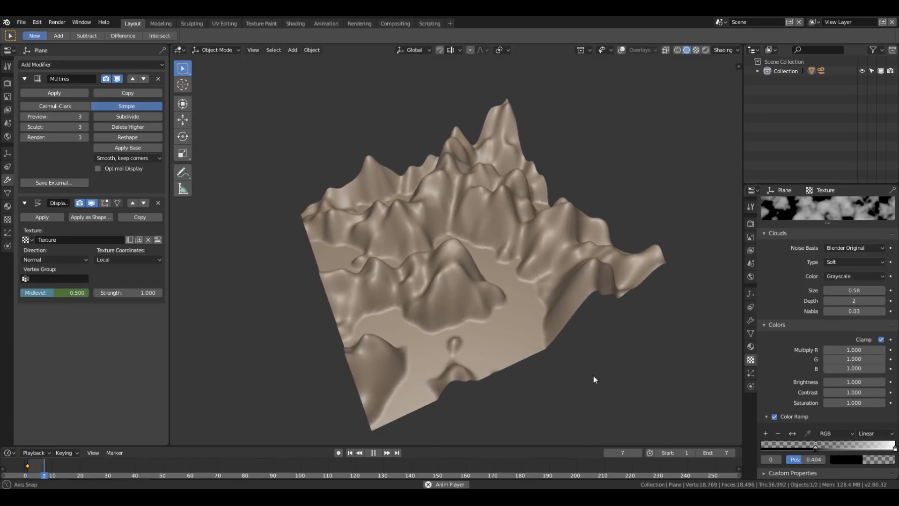
left_click_drag(894, 449, 837, 451)
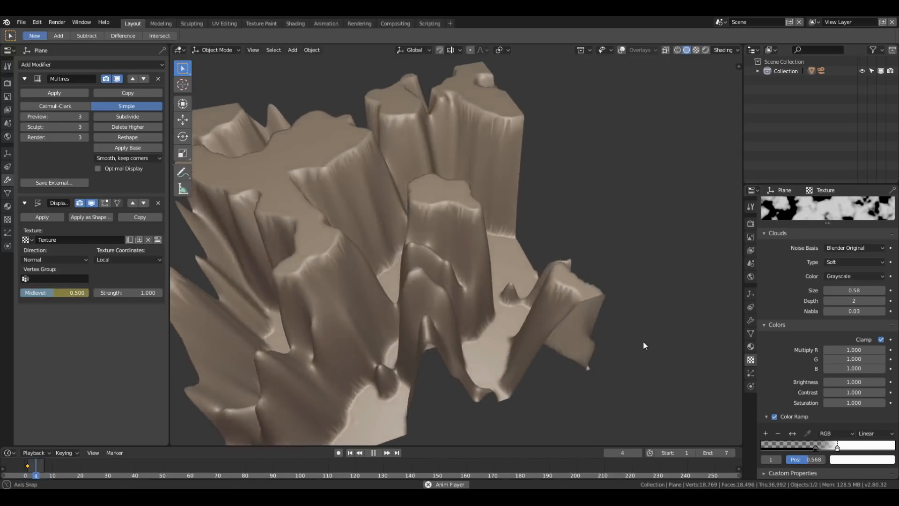
scroll(491, 303, "down", 2)
mouse_move(515, 333)
middle_mouse_down()
mouse_move(471, 342)
mouse_move(530, 341)
middle_mouse_up()
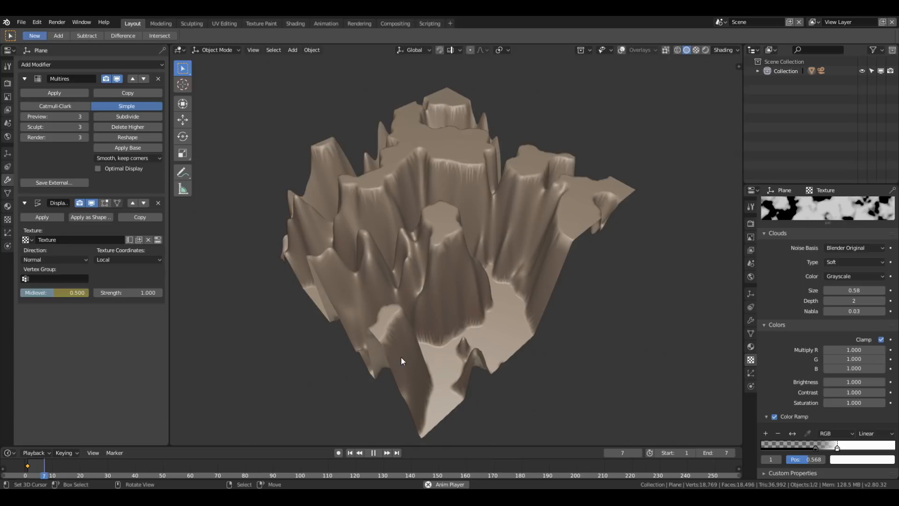
- Reduce the Displace modifier's strength to 0.100 and raise the Clouds texture depth to 4
left_click_drag(134, 293, 89, 293)
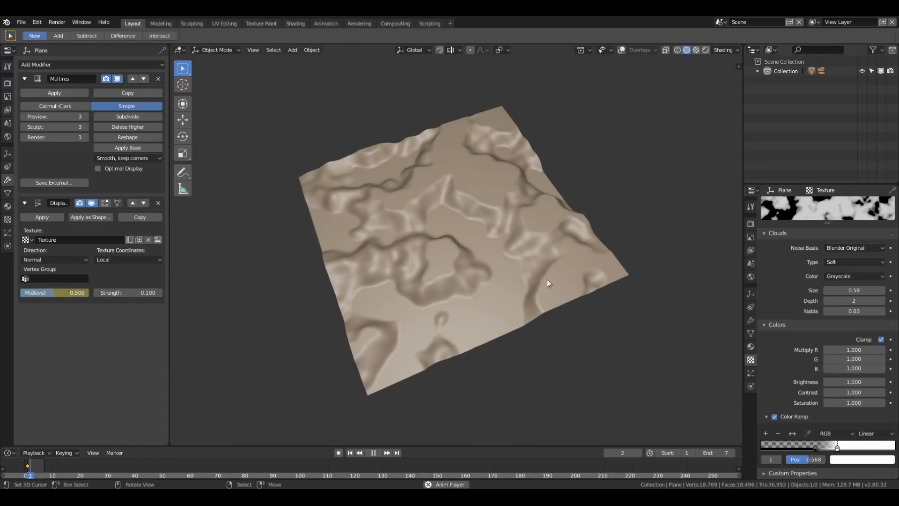
left_click(881, 301)
left_click(882, 301)
middle_click_drag(573, 311, 502, 305)
scroll(503, 304, "up", 1)
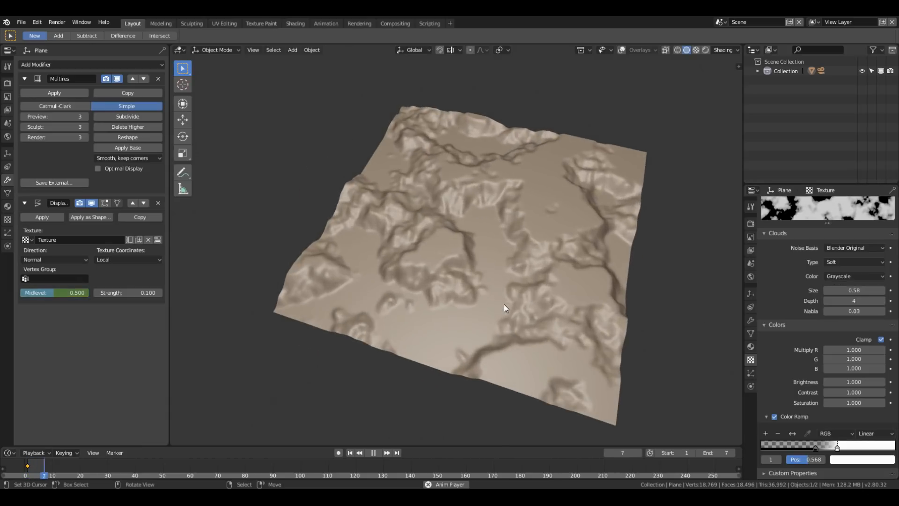
- Subdivide the Multires modifier to level 4 and raise the Clouds texture depth to 6
left_click(127, 116)
middle_click_drag(646, 291, 635, 336)
left_click(881, 301)
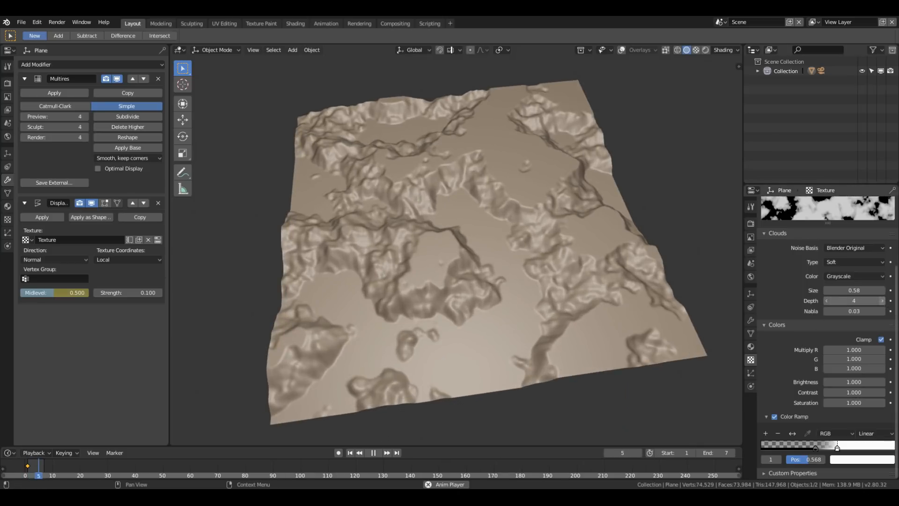
left_click(882, 302)
middle_click_drag(492, 338, 517, 337)
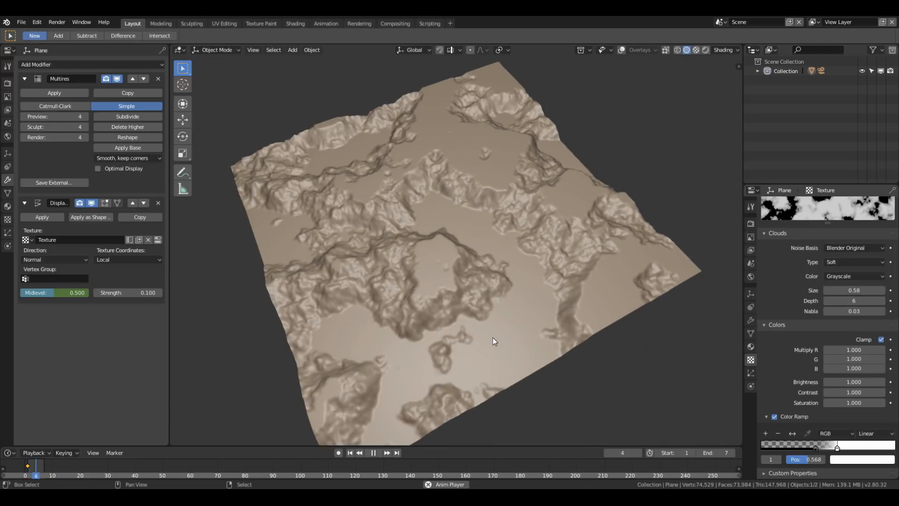
- With playback paused, subdivide the Multires modifier to level 5 and lower its preview level to 4, and resume playback
key("space")
left_click(143, 119)
mouse_move(280, 219)
middle_mouse_down()
mouse_move(536, 328)
mouse_move(510, 293)
mouse_move(557, 284)
mouse_move(574, 296)
mouse_move(572, 317)
mouse_move(561, 317)
middle_mouse_up()
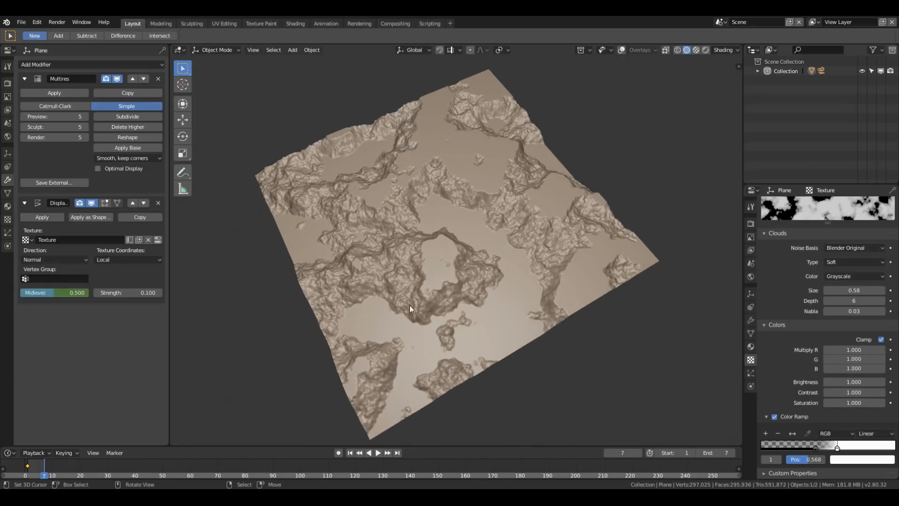
left_click(23, 116)
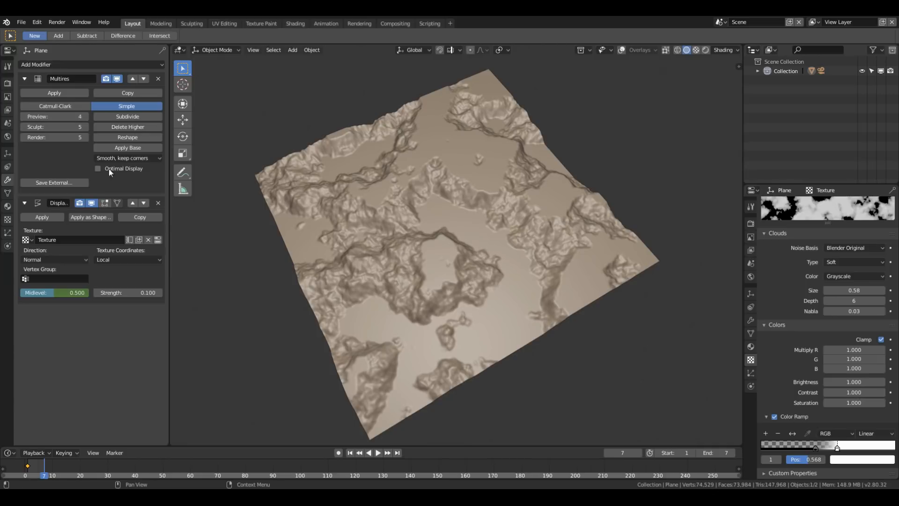
key("space")
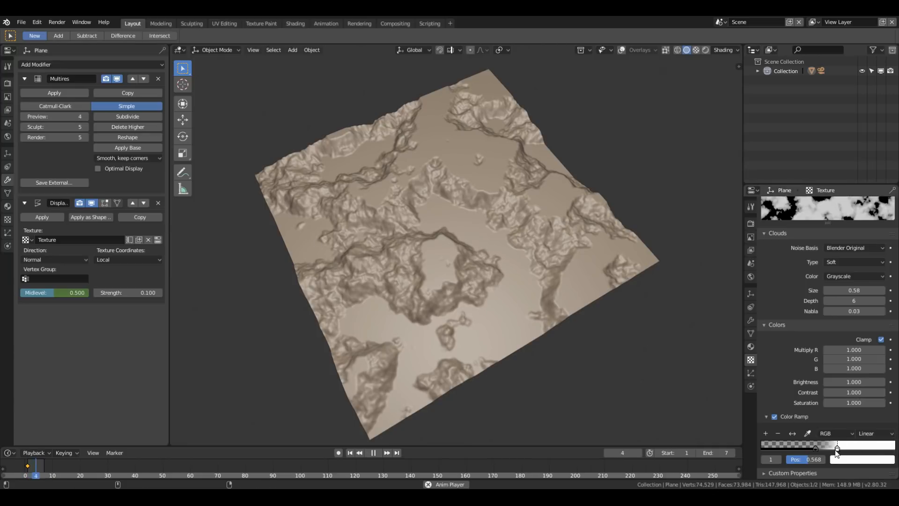
- Move the black color ramp stop slightly darker and the white stop to position 0.547, and stop the playback
mouse_move(842, 452)
left_mouse_down()
mouse_move(806, 448)
mouse_move(839, 447)
left_mouse_up()
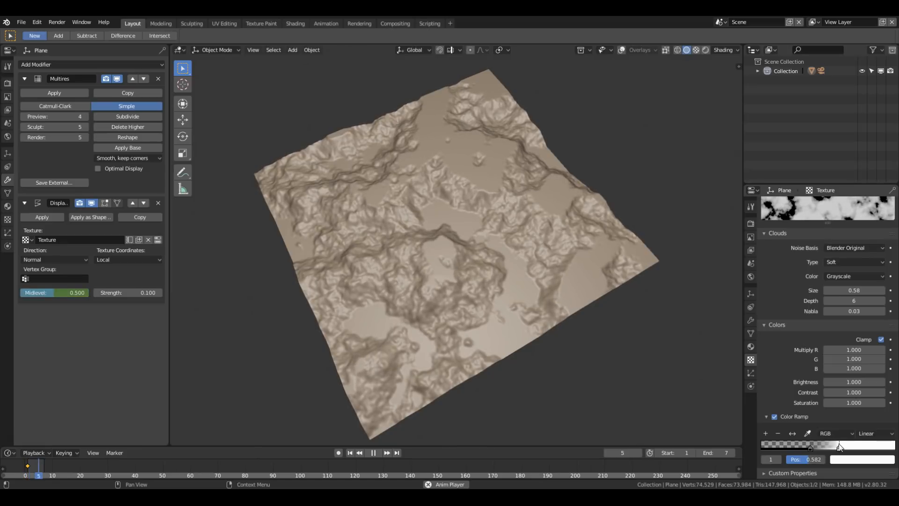
middle_click_drag(565, 398, 524, 372)
scroll(523, 372, "up", 1)
mouse_move(839, 449)
left_mouse_down()
mouse_move(847, 449)
mouse_move(835, 449)
left_mouse_up()
middle_click_drag(507, 325, 487, 323)
key("space")
- Try a different strength on the Displace modifier and restore it to 0.100
mouse_move(134, 291)
left_mouse_down()
mouse_move(147, 291)
mouse_move(31, 291)
mouse_move(143, 291)
left_mouse_up()
left_click(130, 292)
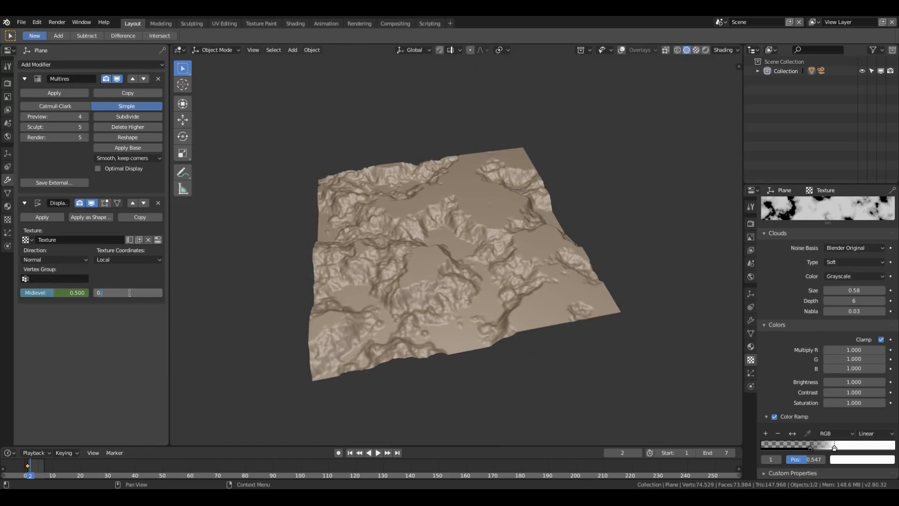
type("0.100")
key("Return")
middle_click_drag(451, 288, 441, 273)
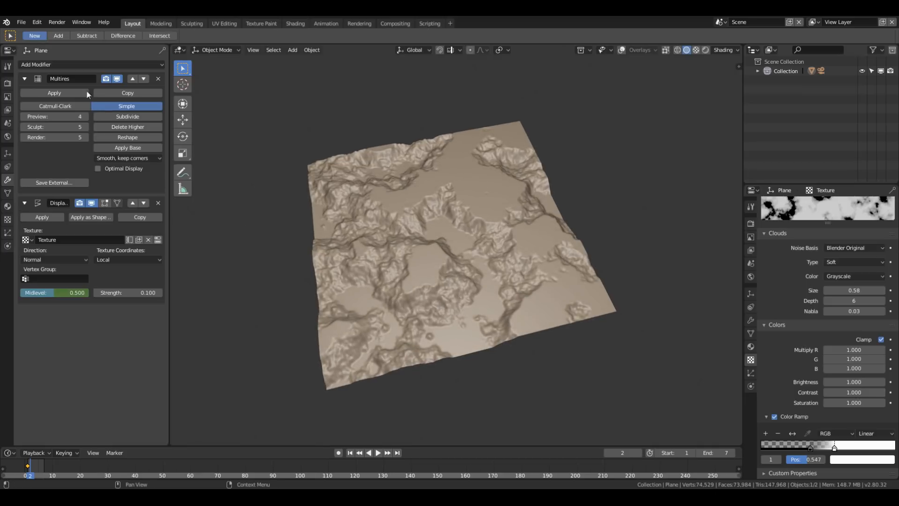
- Collapse the existing Displace modifier and disable its effect on the plane
left_click(25, 204)
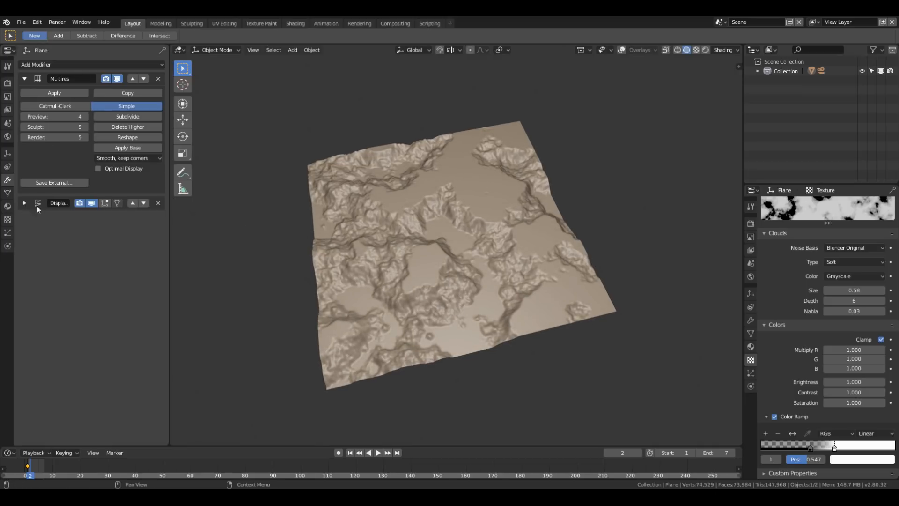
left_click(91, 205)
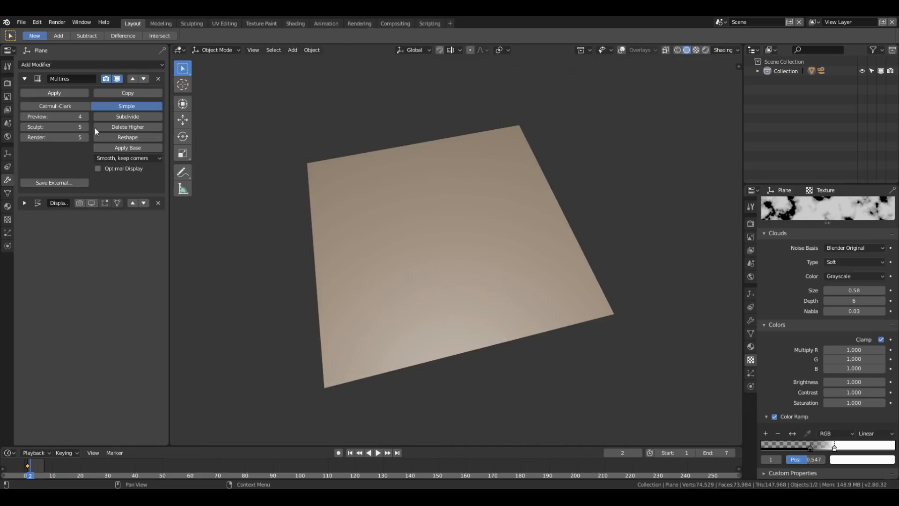
left_click(79, 66)
left_click(204, 123)
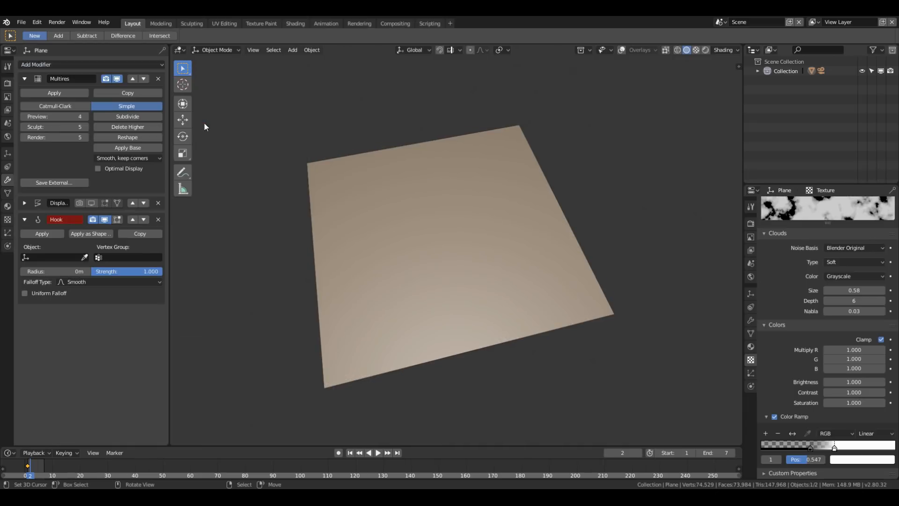
left_click(159, 220)
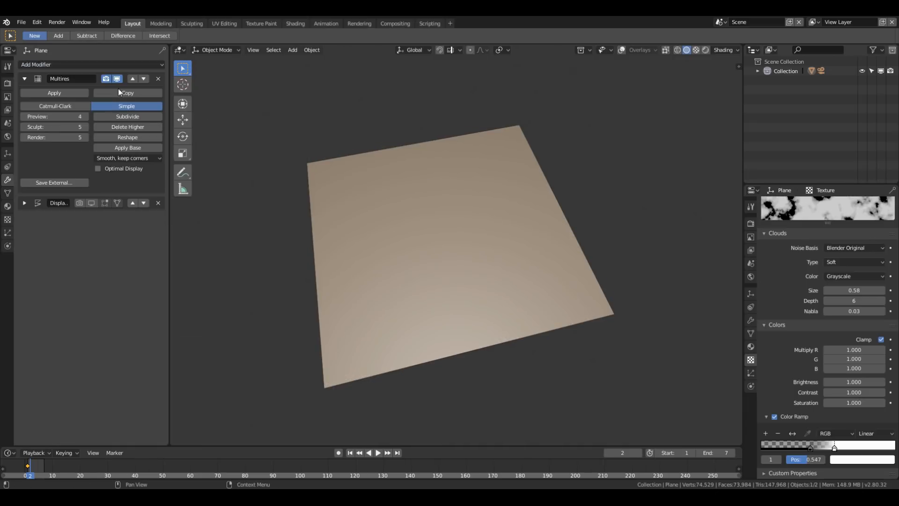
- Add a second Displace modifier to the plane and give it a new texture
left_click(120, 65)
left_click(198, 118)
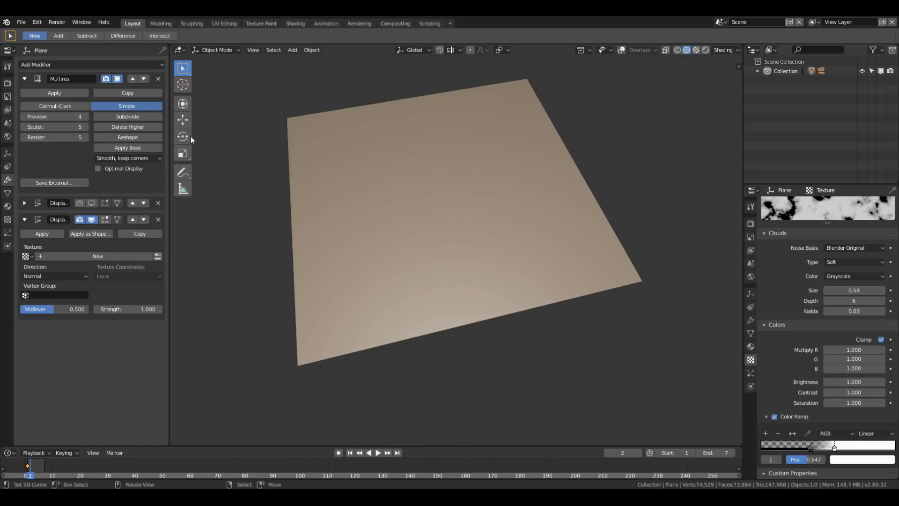
middle_click_drag(389, 304, 440, 271)
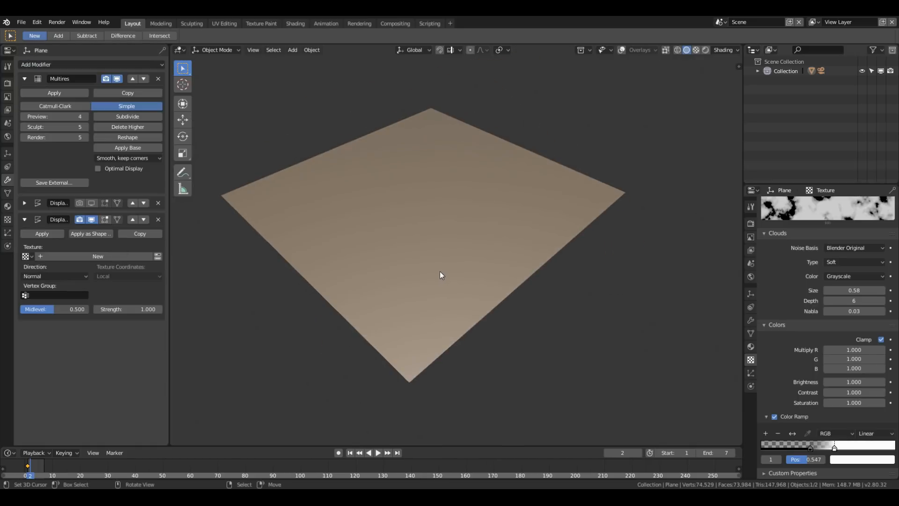
left_click(752, 320)
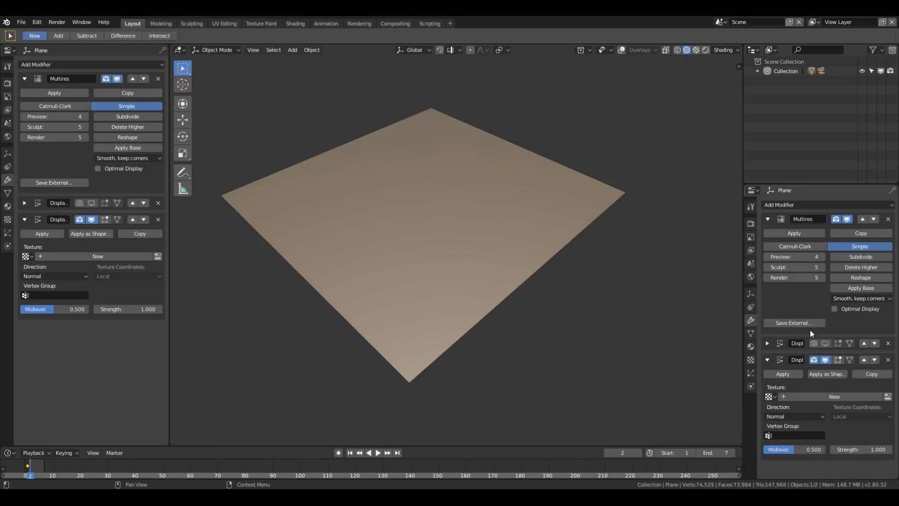
left_click(847, 396)
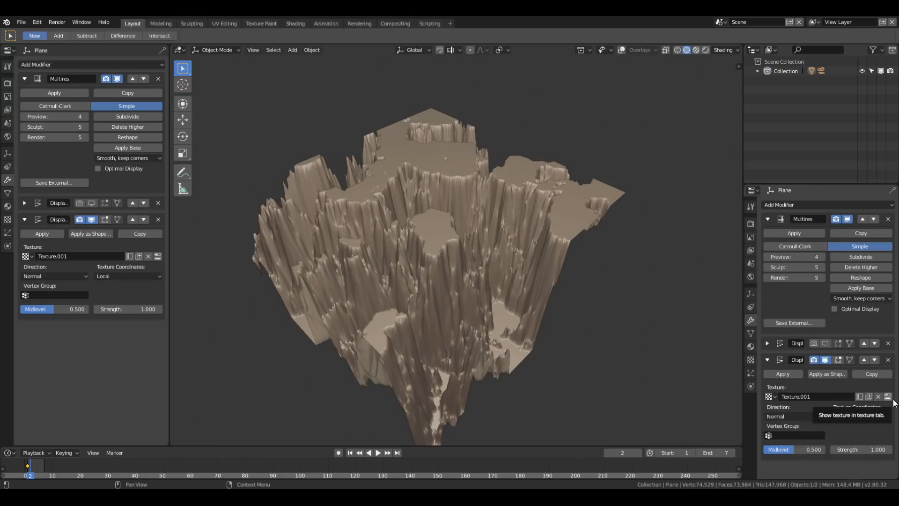
- Show the second Displace modifier's texture settings and change the texture type to Stucci
left_click(888, 397)
scroll(839, 324, "up", 3)
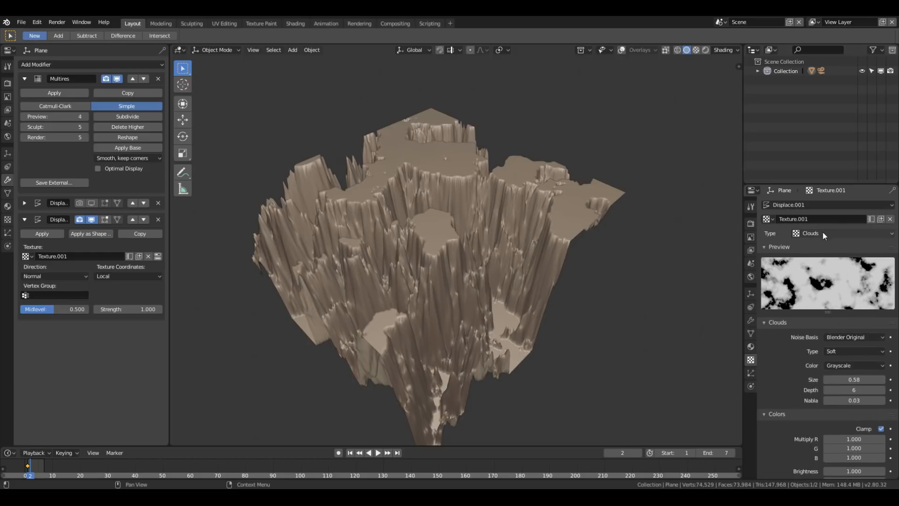
left_click(822, 231)
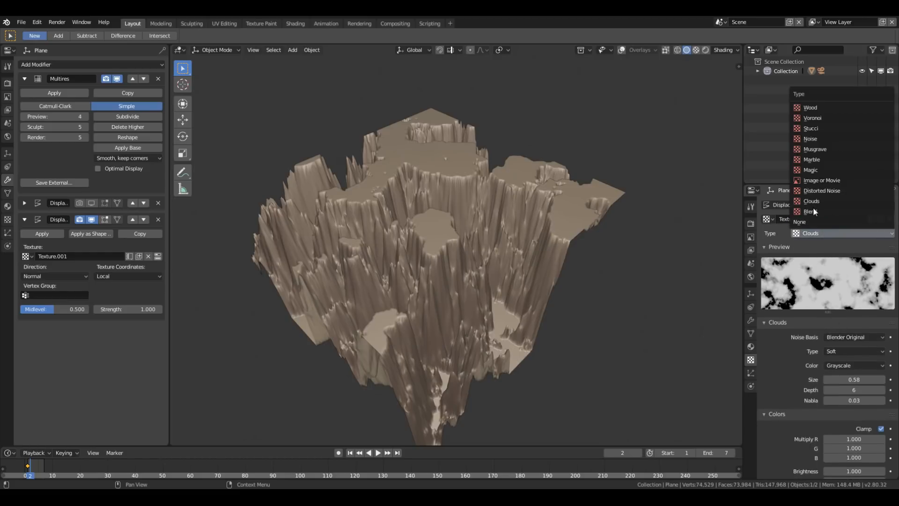
left_click(815, 129)
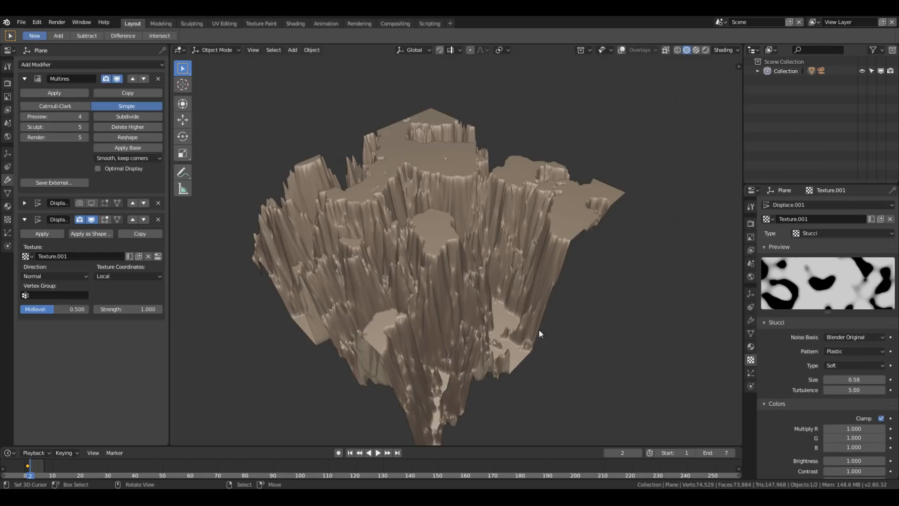
- Move the Stucci color ramp's white stop to position 1.000 and set the noise basis to Voronoi F2-F1
scroll(828, 358, "down", 4)
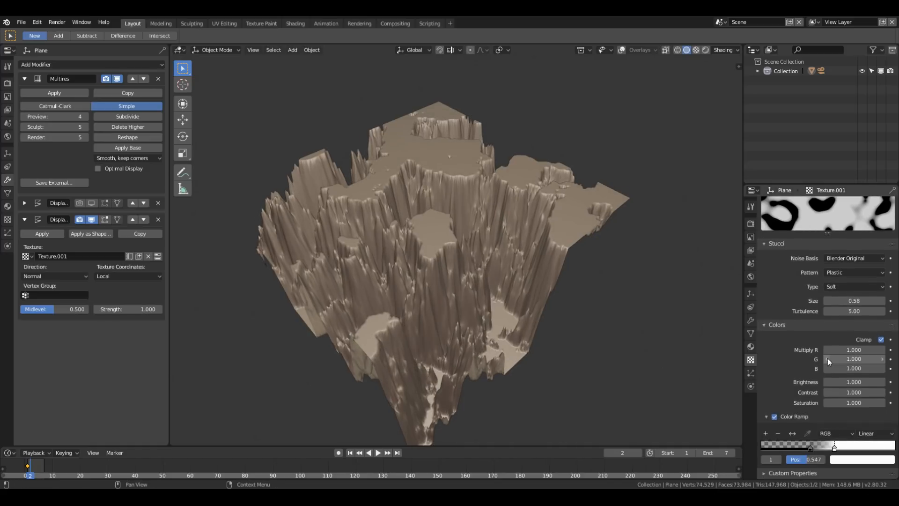
left_click_drag(835, 450, 896, 451)
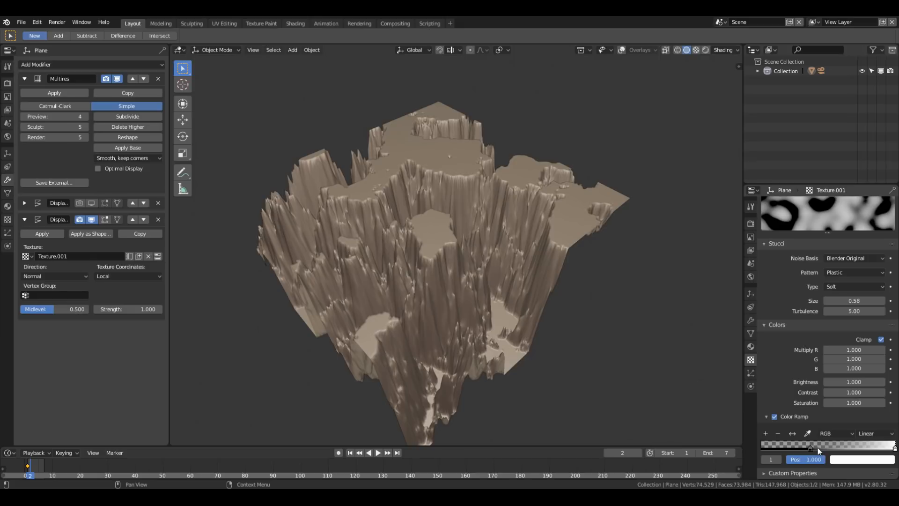
scroll(847, 431, "up", 1)
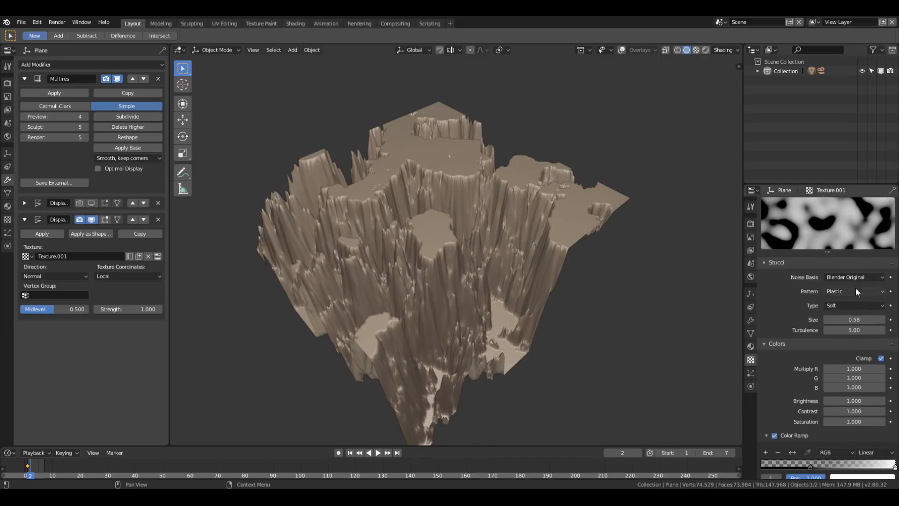
left_click(847, 277)
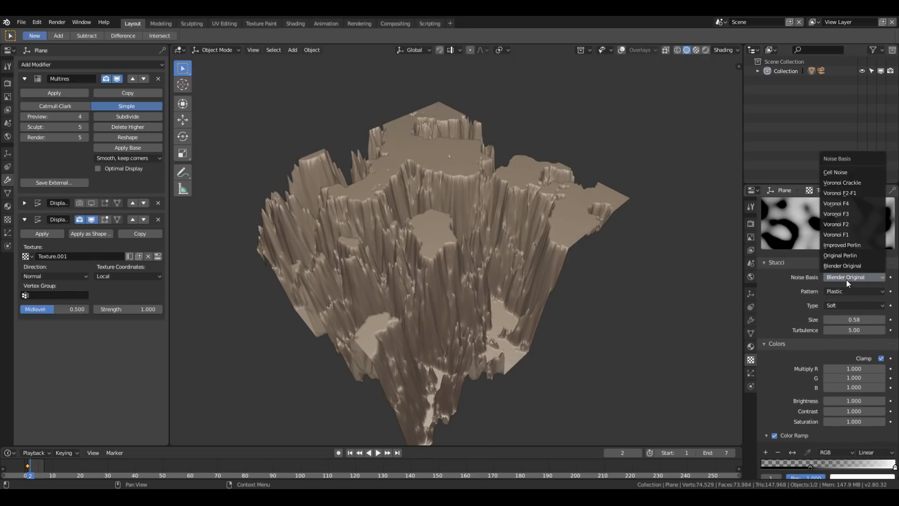
left_click(842, 194)
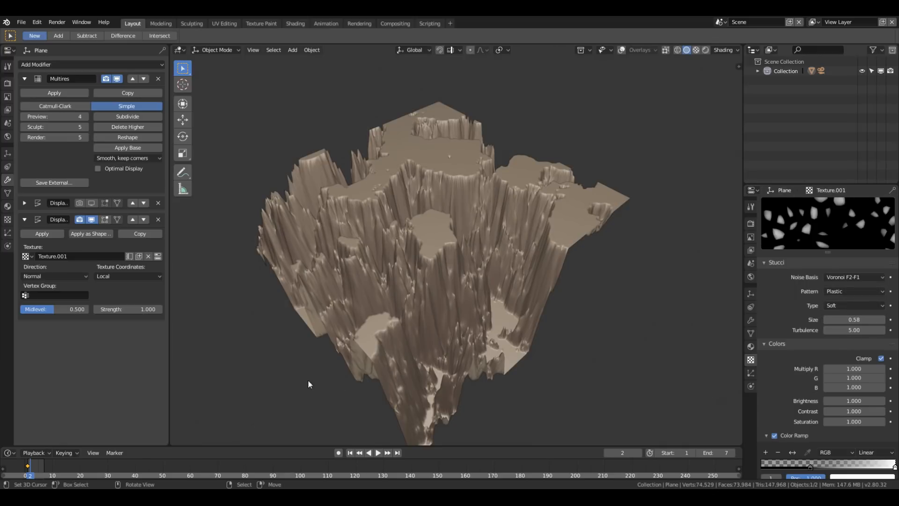
- Insert a keyframe on the second Displace modifier's midlevel and start the animation playback
right_click(46, 309)
left_click(47, 309)
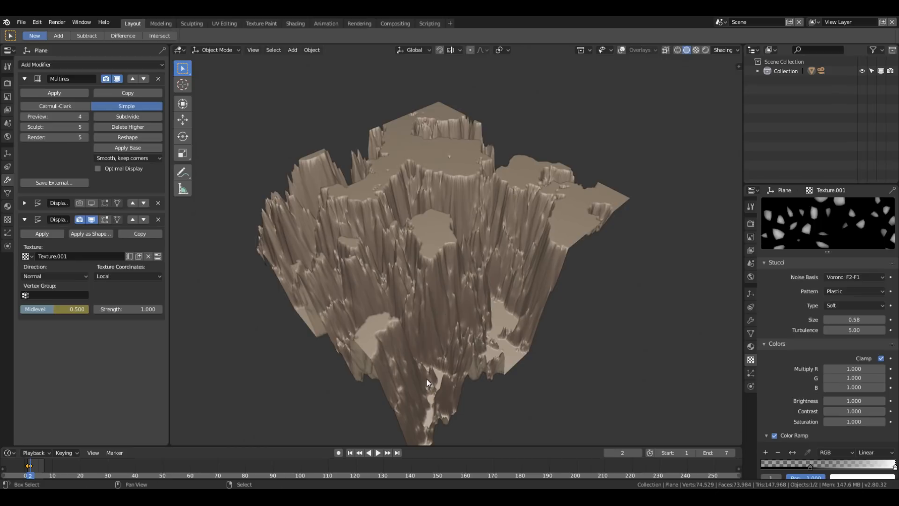
key("shift+space")
middle_click_drag(448, 371, 511, 333)
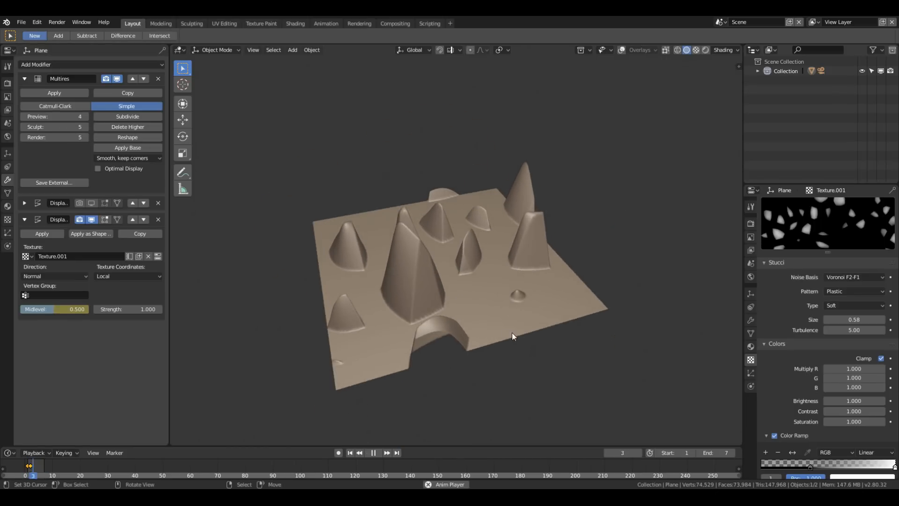
scroll(511, 332, "up", 1)
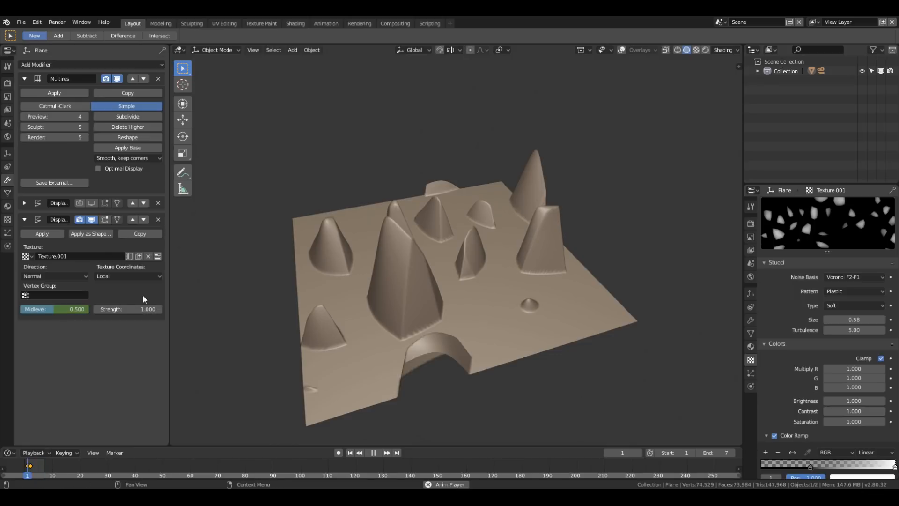
- Set the Stucci texture size to 0.15 and reduce the second Displace modifier's strength to 0.090
left_click_drag(128, 309, 75, 309)
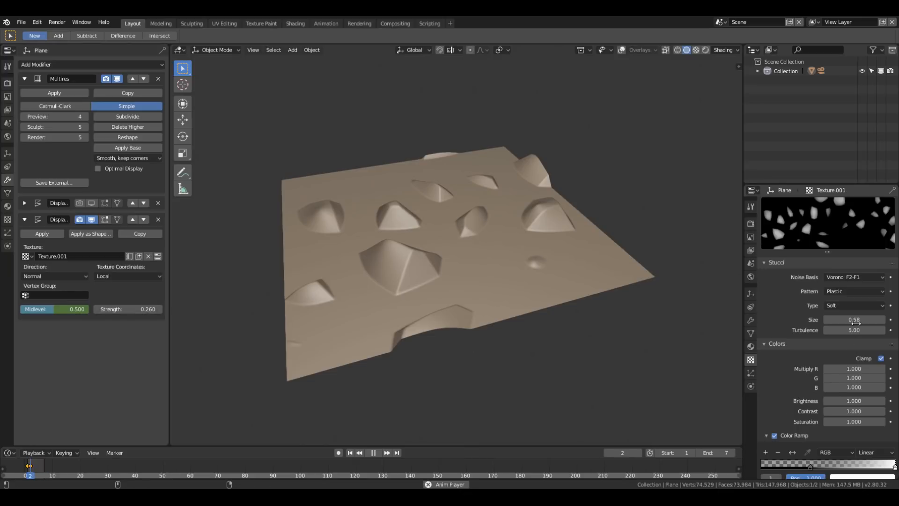
left_click_drag(854, 319, 817, 319)
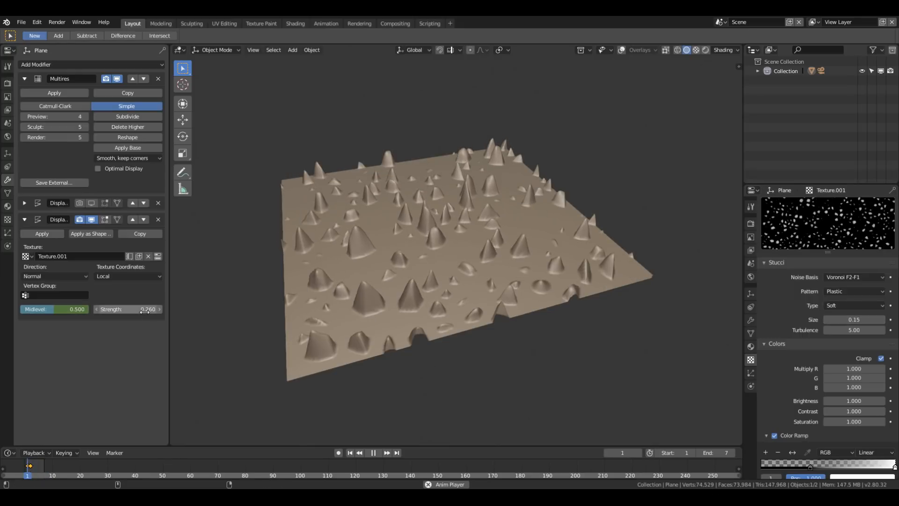
left_click_drag(128, 309, 107, 309)
middle_click_drag(542, 194, 566, 207)
- Stop the playback and raise the Multires preview level to 5 to inspect the rocks up close
key("Escape")
middle_click_drag(512, 201, 513, 218, "shift")
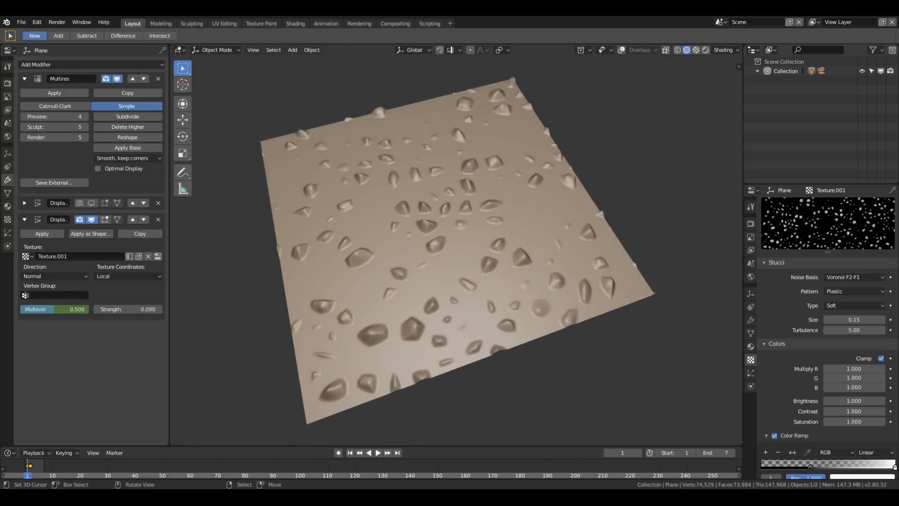
left_click(85, 117)
scroll(408, 170, "up", 2)
middle_click_drag(445, 208, 534, 220)
scroll(524, 229, "down", 4)
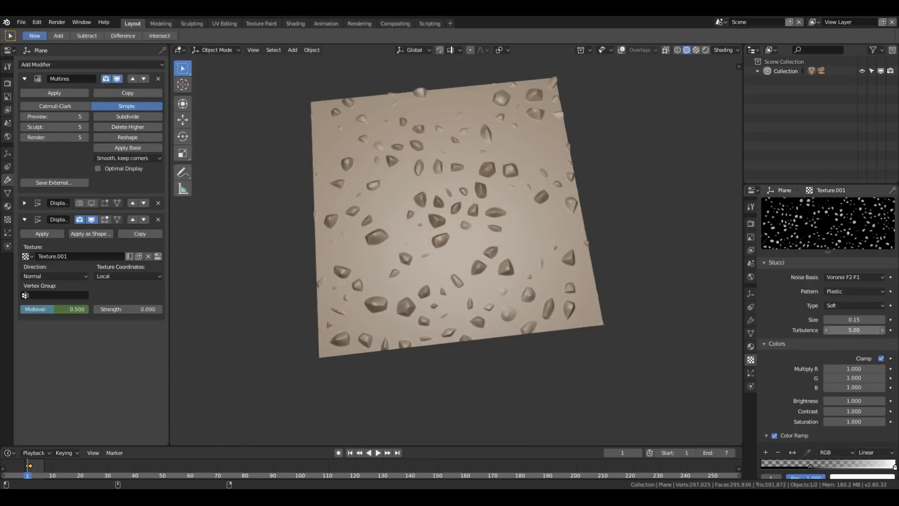
- Resume the playback and reduce the Stucci texture's turbulence to 0.000
key("Return")
key("space")
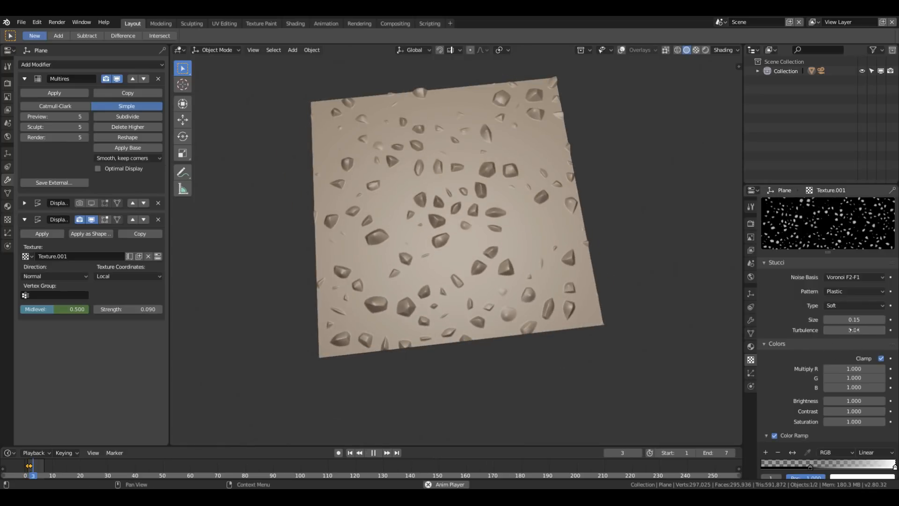
left_click_drag(832, 330, 796, 330)
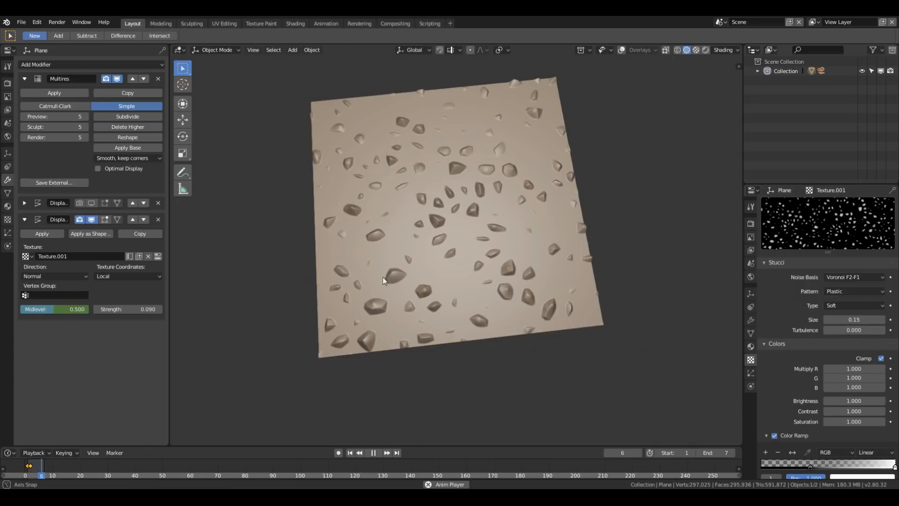
- Lower the Multires preview level to 4 and set the Stucci texture's turbulence to 0.20
left_click(22, 117)
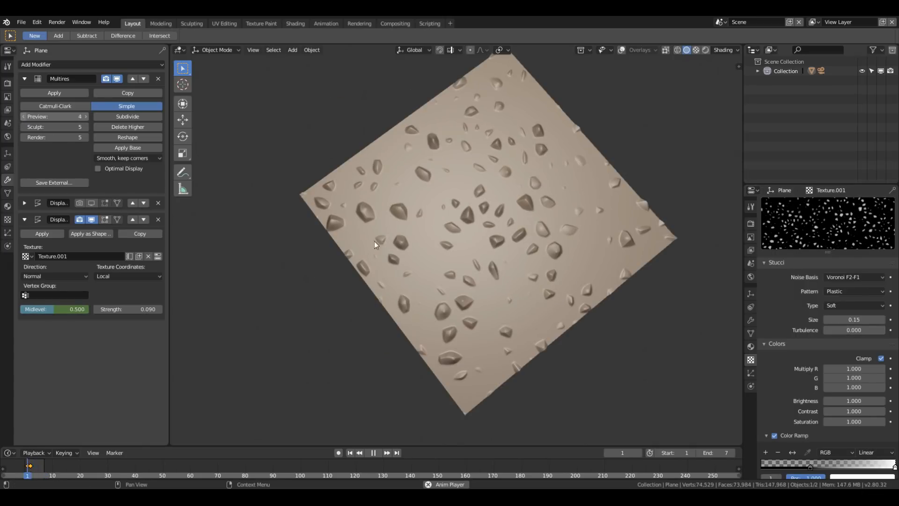
mouse_move(848, 330)
left_mouse_down()
mouse_move(885, 330)
mouse_move(852, 330)
left_mouse_up()
scroll(512, 273, "up", 1)
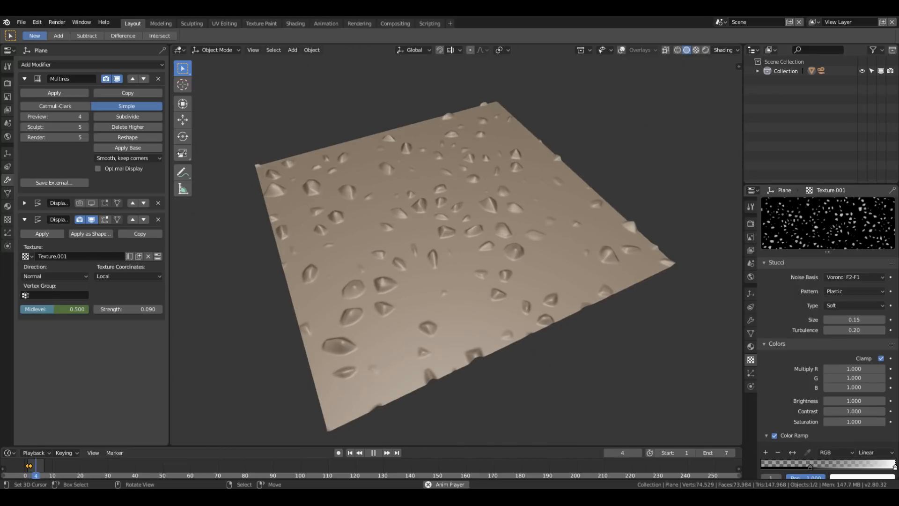
- Raise the Multires preview level to 5 and stop the playback to inspect the rocks
left_click(88, 117)
key("space")
middle_click_drag(663, 325, 601, 299)
middle_click_drag(587, 252, 578, 252)
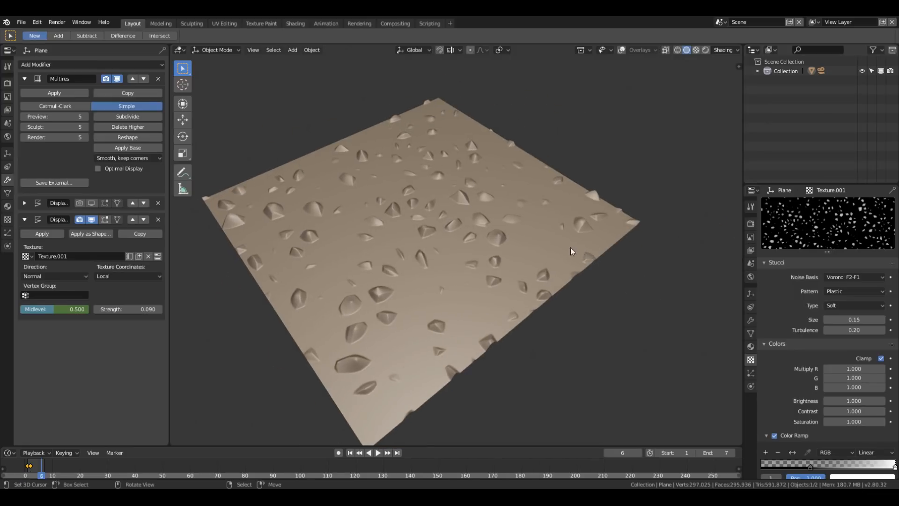
middle_click_drag(395, 204, 424, 224)
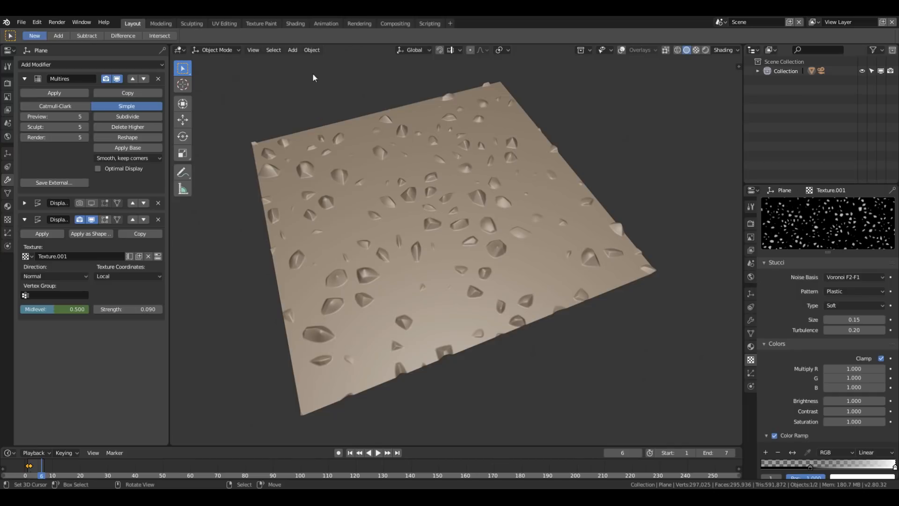
- Switch to the Shading workspace and set its 3D viewport to Solid shading
left_click(295, 24)
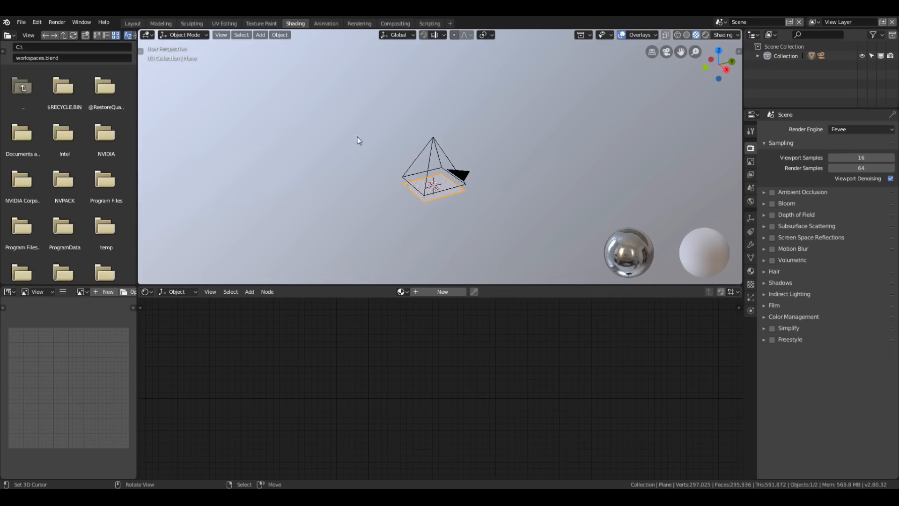
scroll(456, 206, "up", 6)
middle_click_drag(428, 210, 600, 109)
scroll(418, 94, "up", 3)
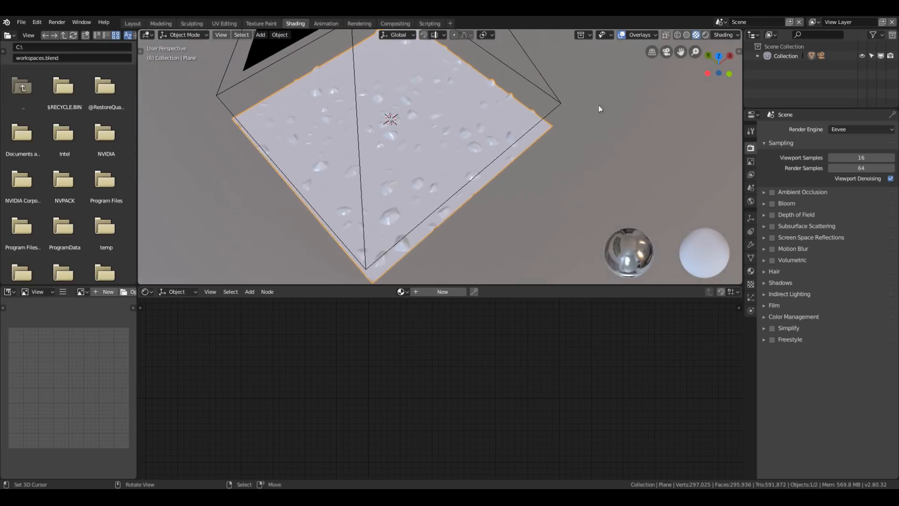
left_click(686, 36)
middle_click_drag(570, 164, 504, 167)
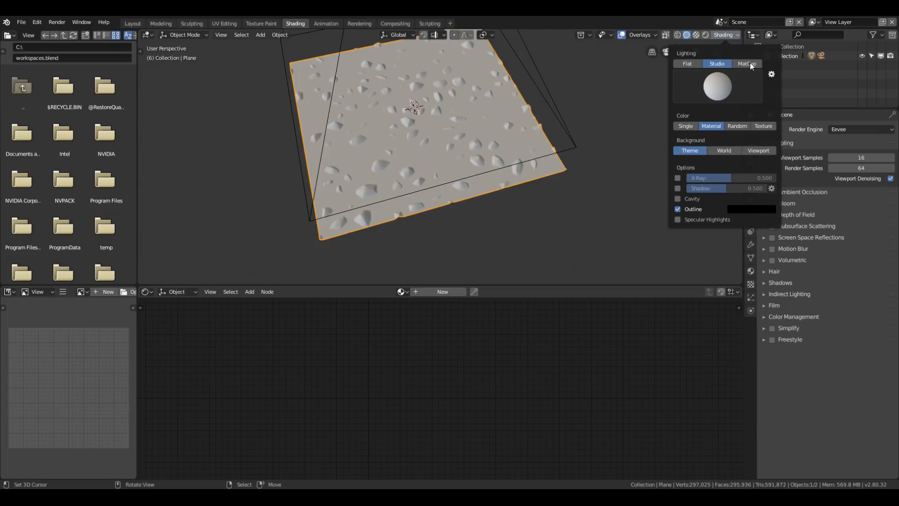
- Change the viewport lighting to MatCap and hide the overlays
left_click(748, 64)
left_click(730, 94)
left_click(599, 114)
middle_click_drag(497, 197, 538, 181)
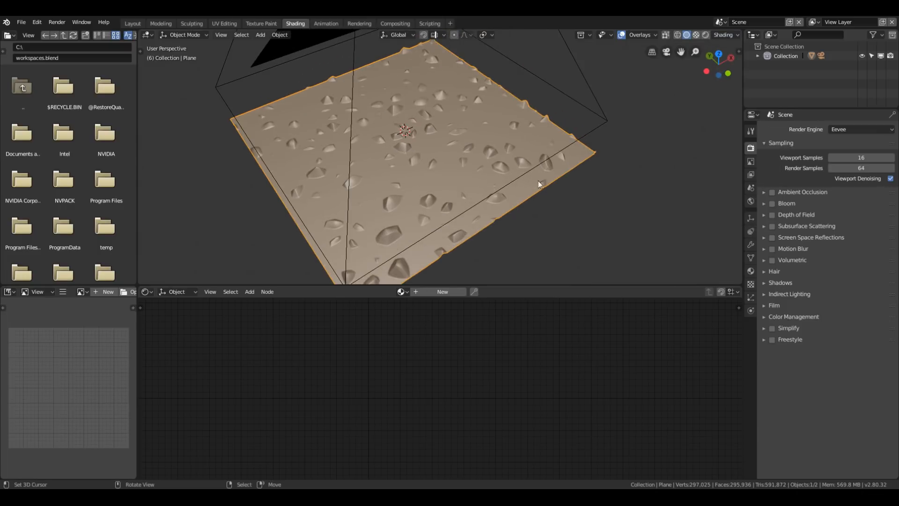
left_click(621, 37)
middle_click_drag(572, 132, 630, 72)
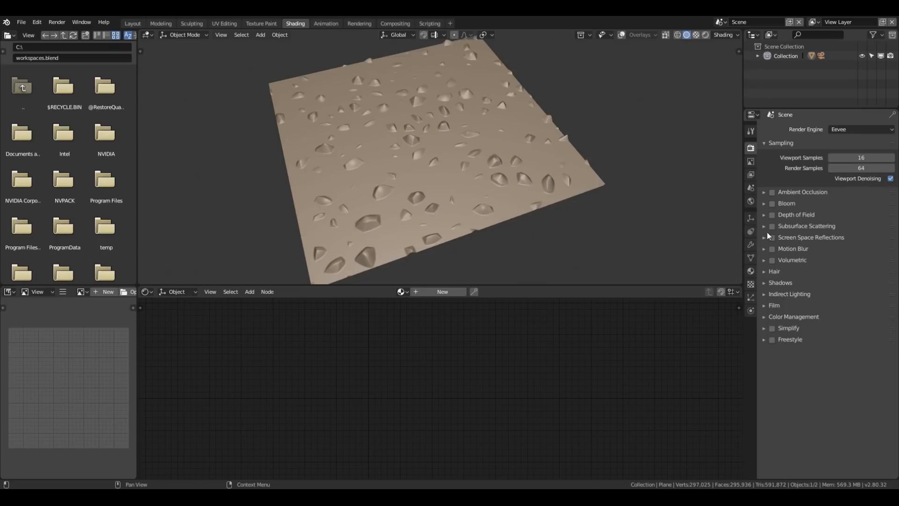
- Set the render engine to Cycles and create a new material for the plane
left_click(874, 132)
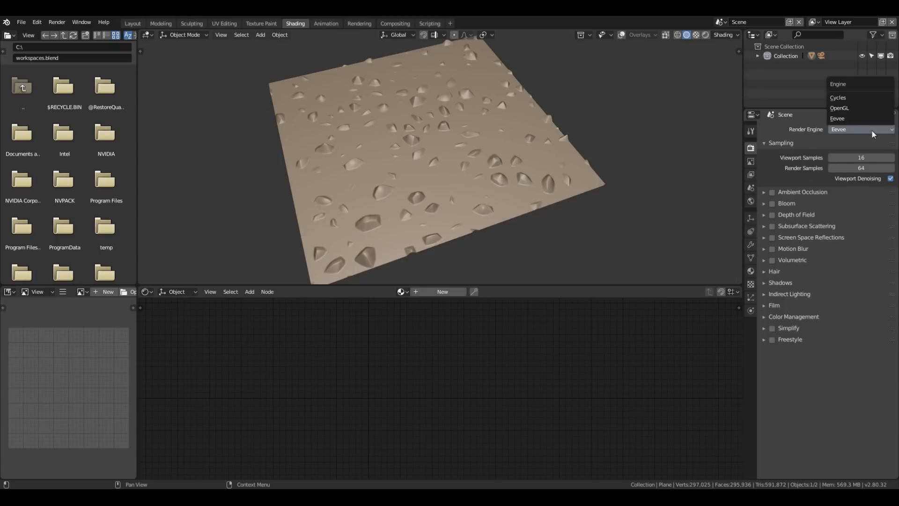
left_click(845, 98)
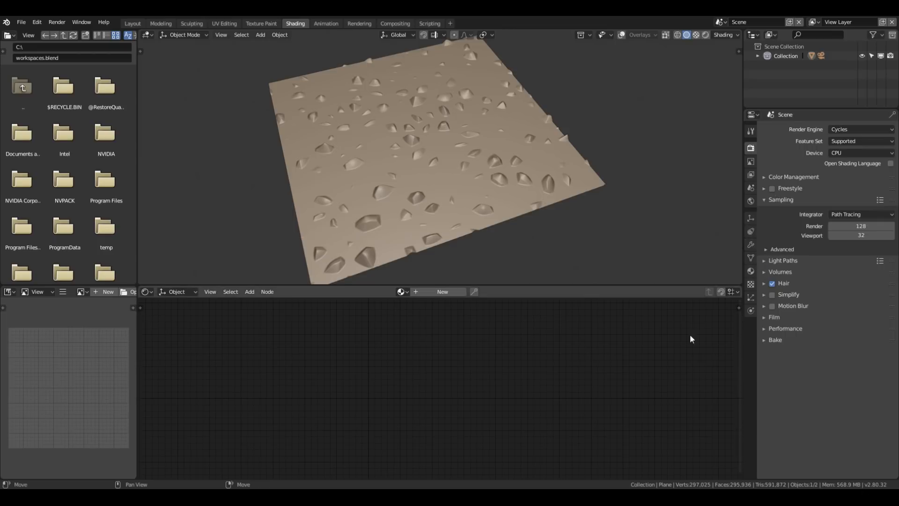
left_click(449, 291)
middle_click_drag(359, 334, 312, 419)
- Duplicate the Material Output node and place the copy above the original nodes
left_click(460, 393)
key("shift+d")
left_click(471, 314)
middle_click_drag(472, 315, 513, 384)
left_click_drag(507, 383, 498, 348)
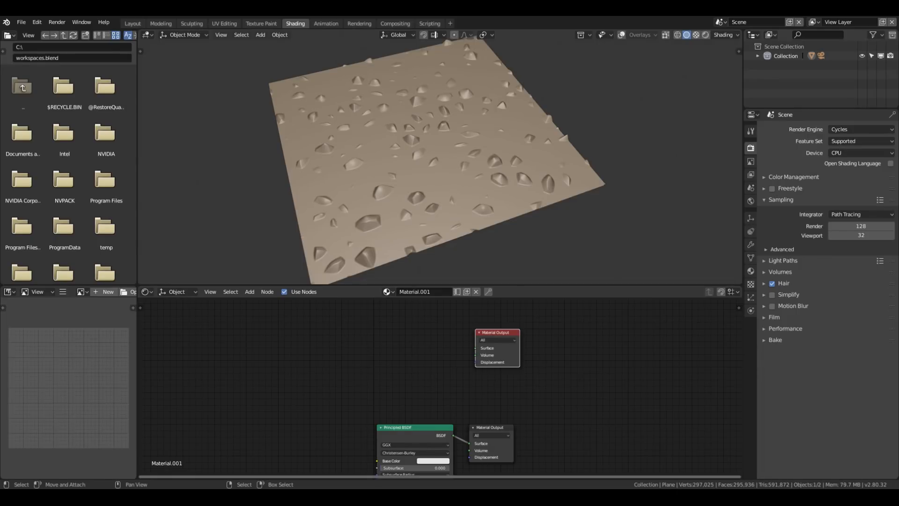
- Add an Emission shader and connect it to the Surface input of the duplicated Material Output
middle_click_drag(387, 358, 398, 380)
key("shift+a")
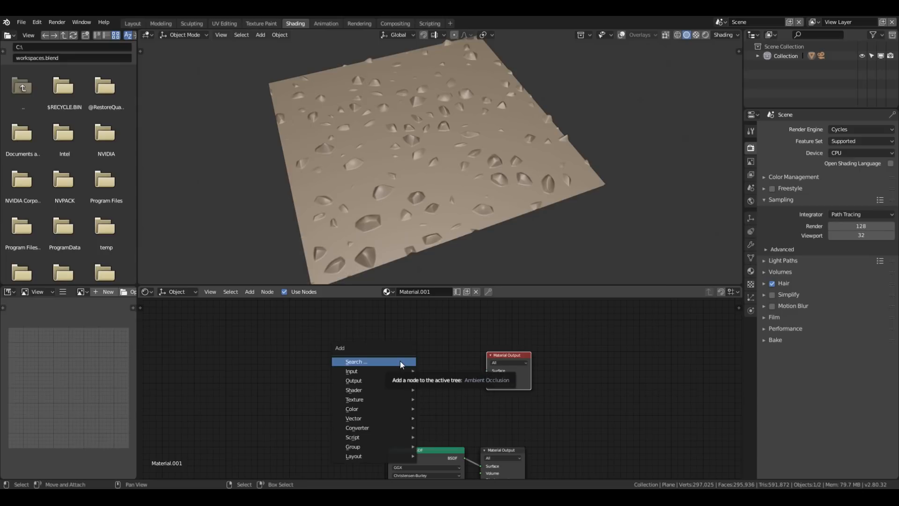
mouse_move(384, 390)
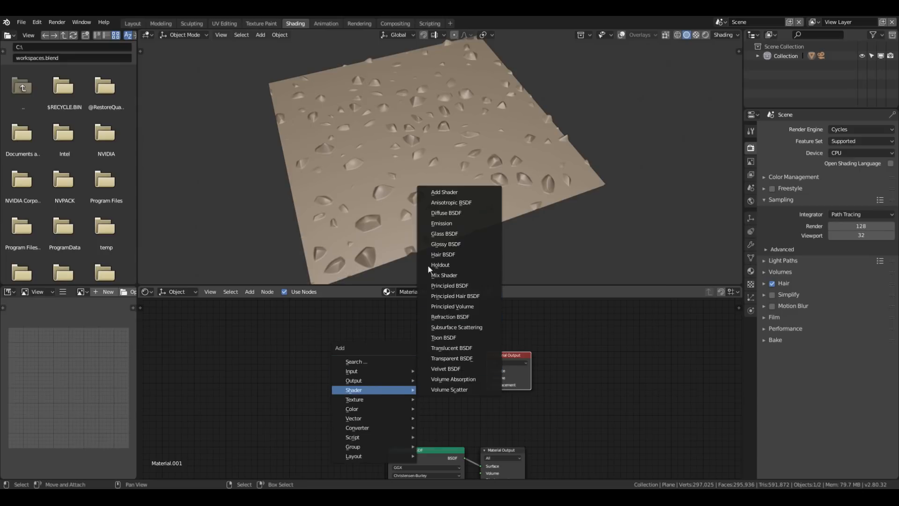
left_click(437, 223)
left_click(423, 370)
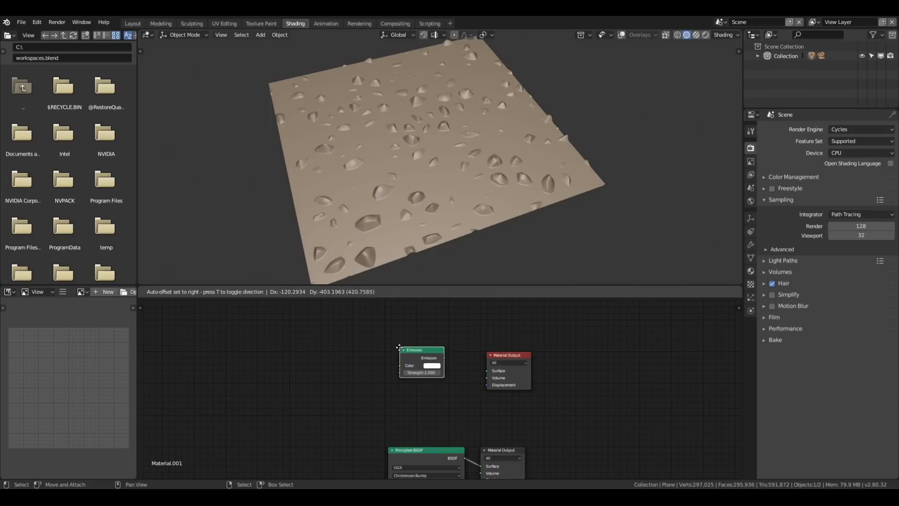
left_click_drag(444, 364, 493, 370)
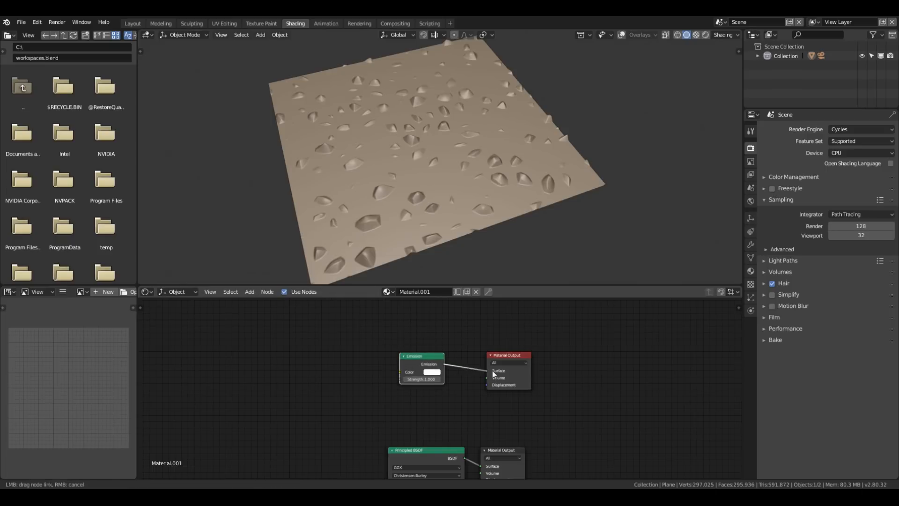
- Add a Camera Data node well before the Emission shader in the node tree
middle_click_drag(325, 388, 418, 389)
key("shift+a")
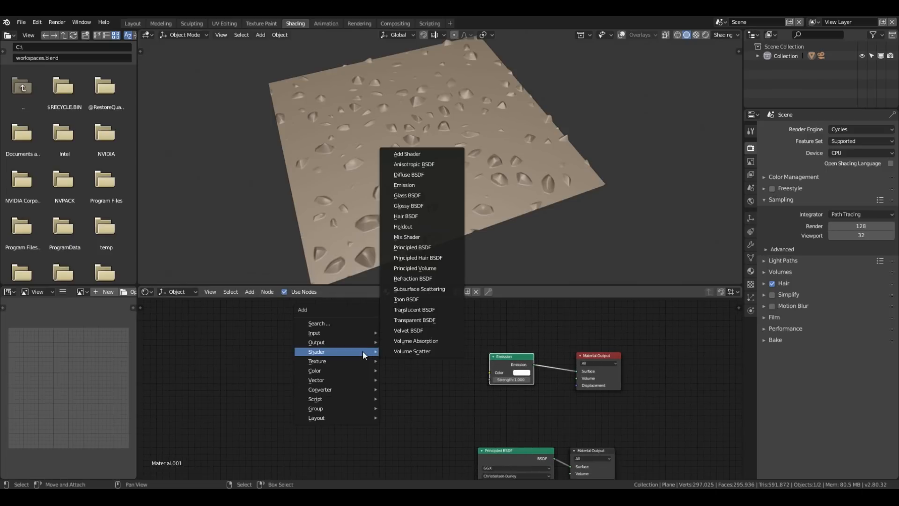
left_click(350, 323)
type("camera")
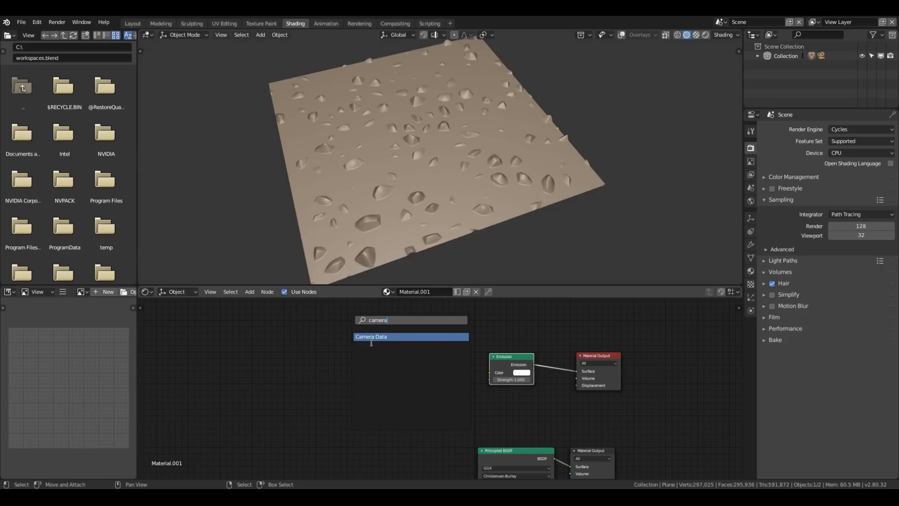
key("Return")
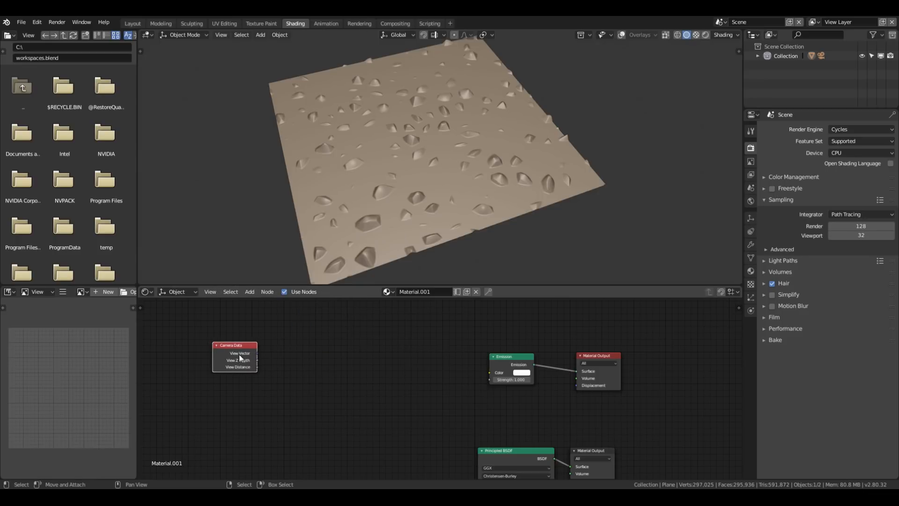
- Add a Math node after the Camera Data node and place a duplicate beside it
key("shift+a")
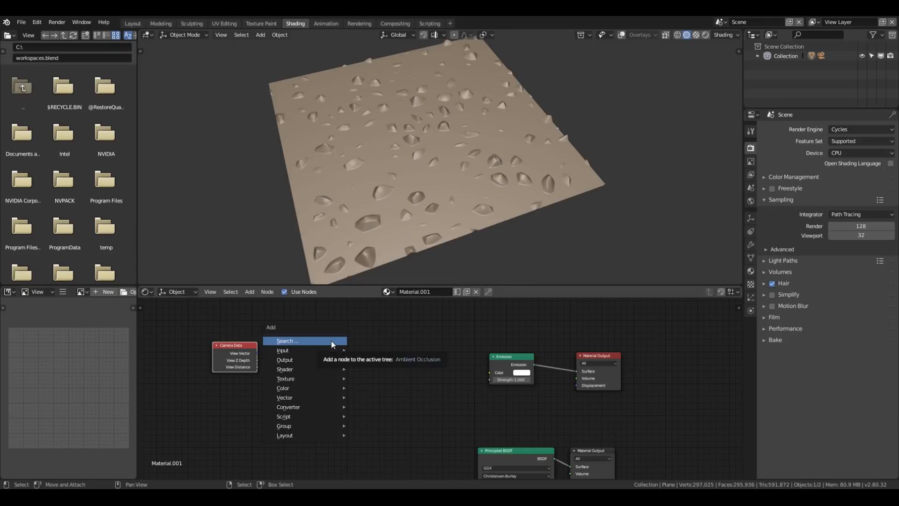
left_click(330, 340)
type("n")
key("BackSpace")
type("math")
key("Return")
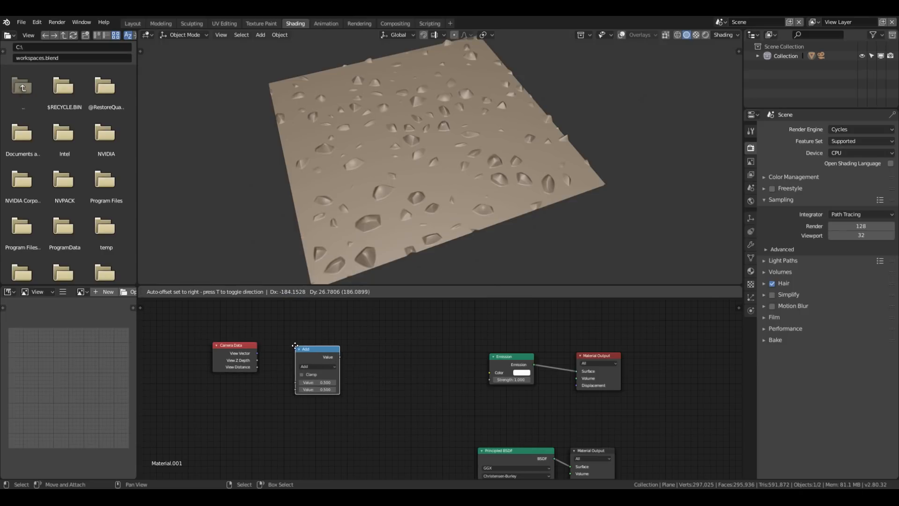
left_click(297, 342)
key("shift+d")
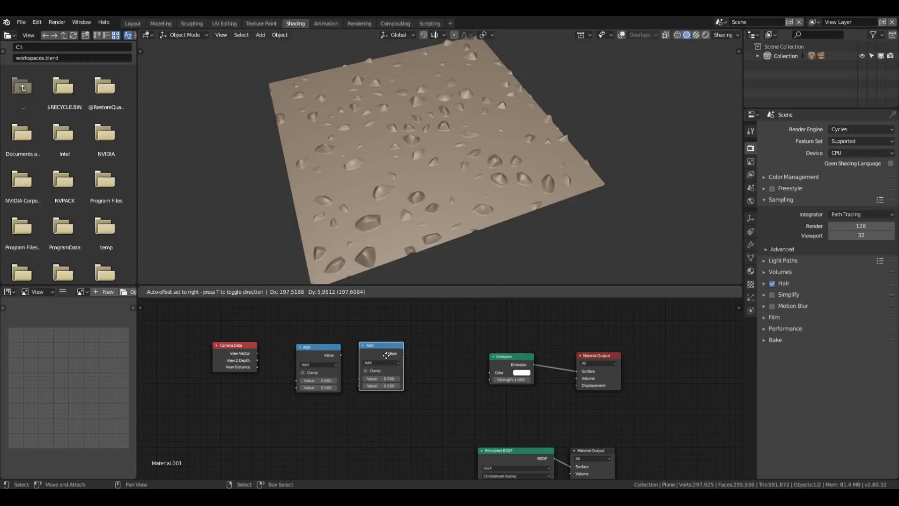
left_click(388, 361)
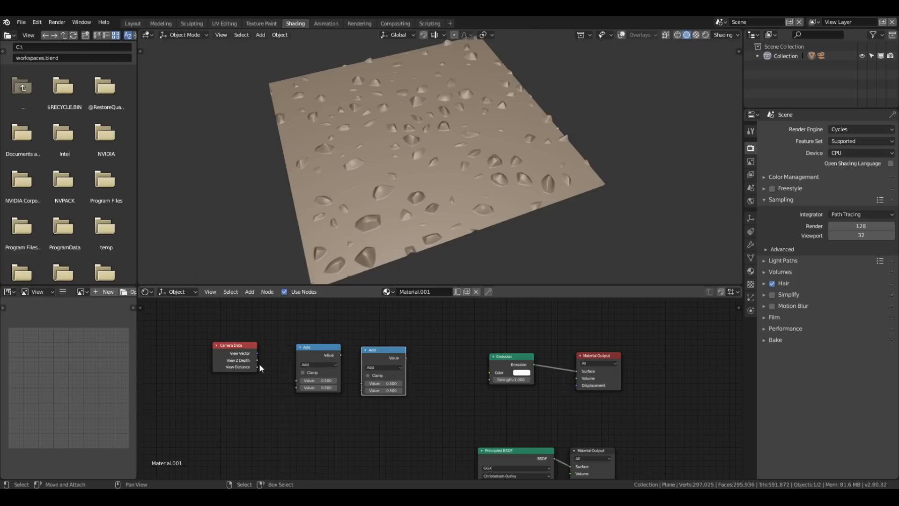
- Set the first Math node's operation to Subtract and the second one's to Divide
left_click(308, 365)
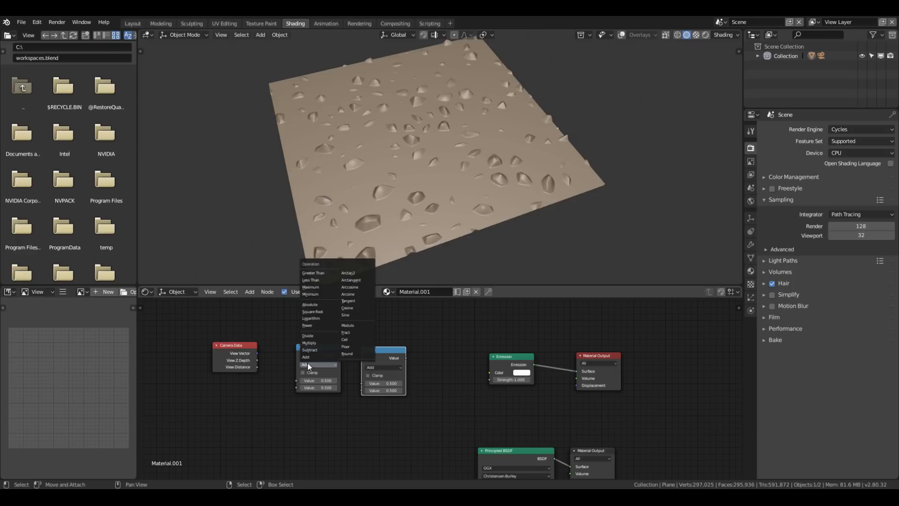
left_click(310, 350)
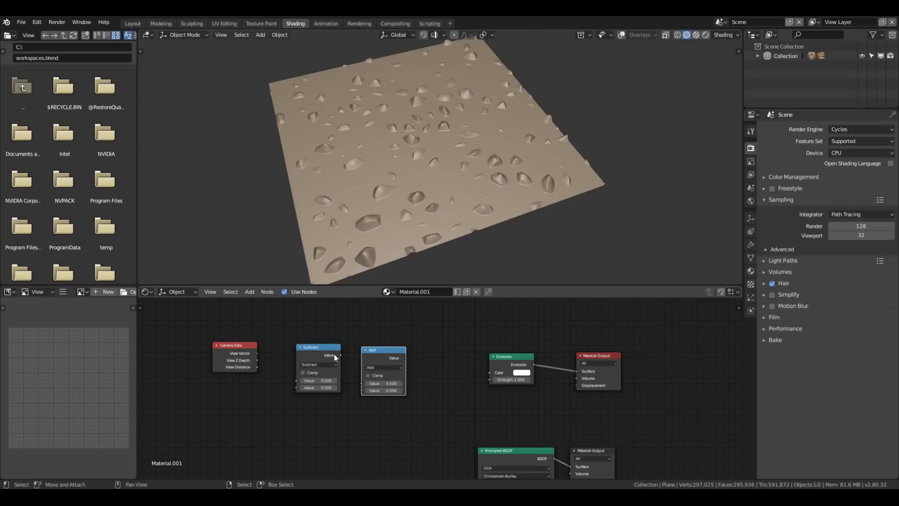
left_click(388, 366)
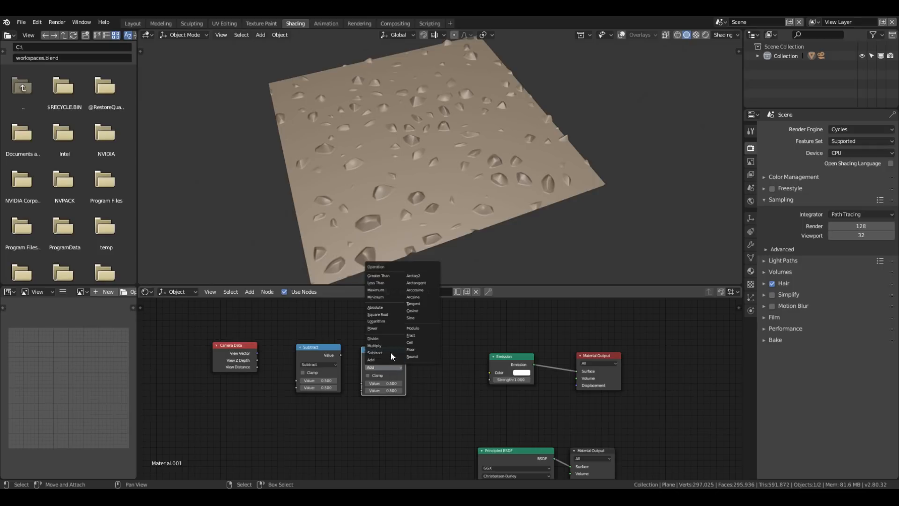
left_click(386, 339)
- Link the Camera Data View Z Depth through the Subtract and Divide nodes into the Emission color
left_click_drag(260, 361, 297, 380)
left_click_drag(341, 355, 422, 391)
left_click_drag(339, 354, 364, 384)
mouse_move(404, 358)
left_mouse_down()
mouse_move(497, 373)
mouse_move(410, 360)
left_mouse_up()
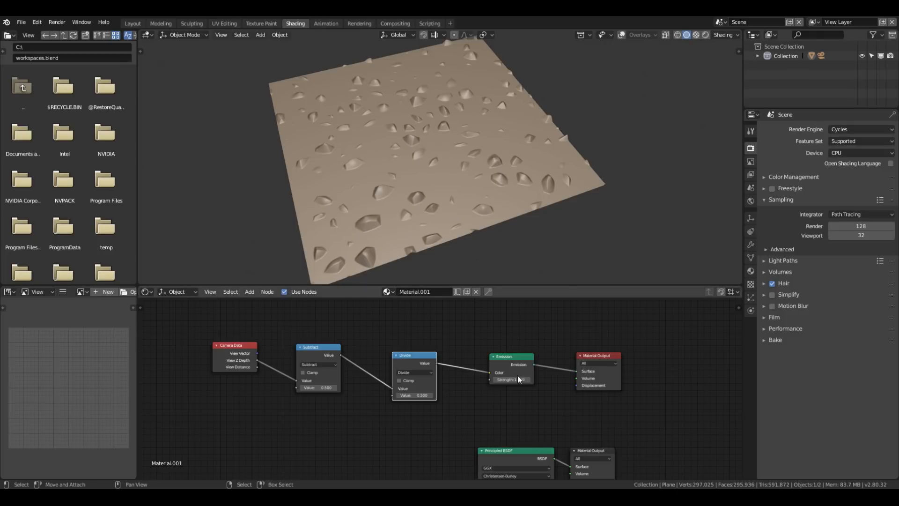
- Make the duplicated Material Output active and preview the plane in Rendered shading through the camera
middle_click_drag(540, 256, 545, 252, "shift")
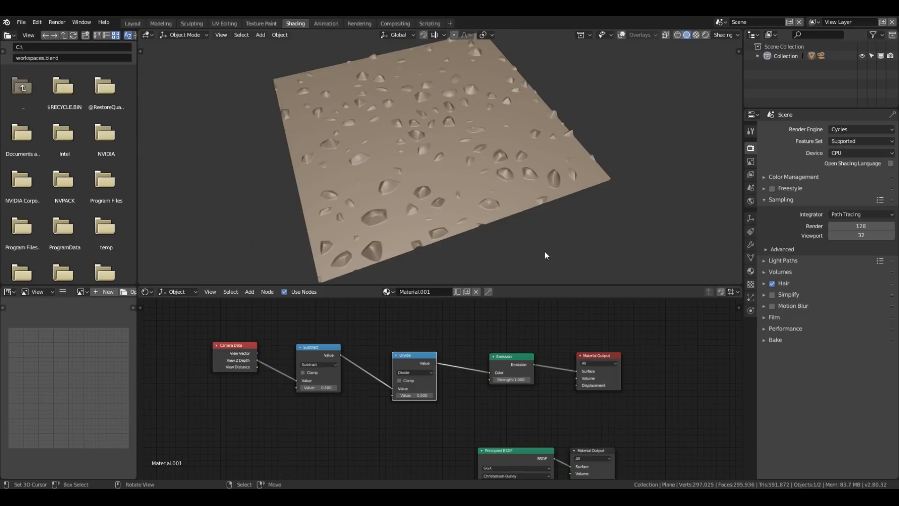
key("KP_0")
left_click(617, 384)
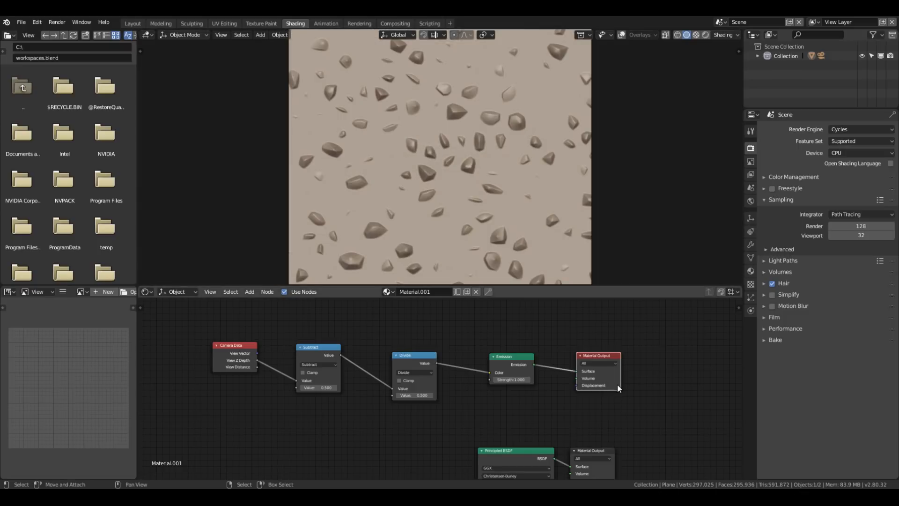
scroll(516, 155, "down", 2)
key("shift+z")
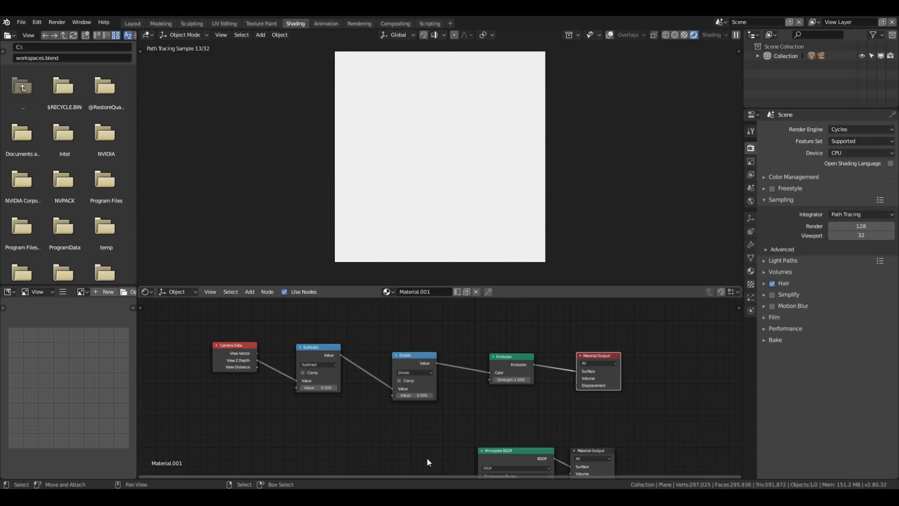
- Set the Divide node's second value to -0.270
scroll(401, 418, "up", 2)
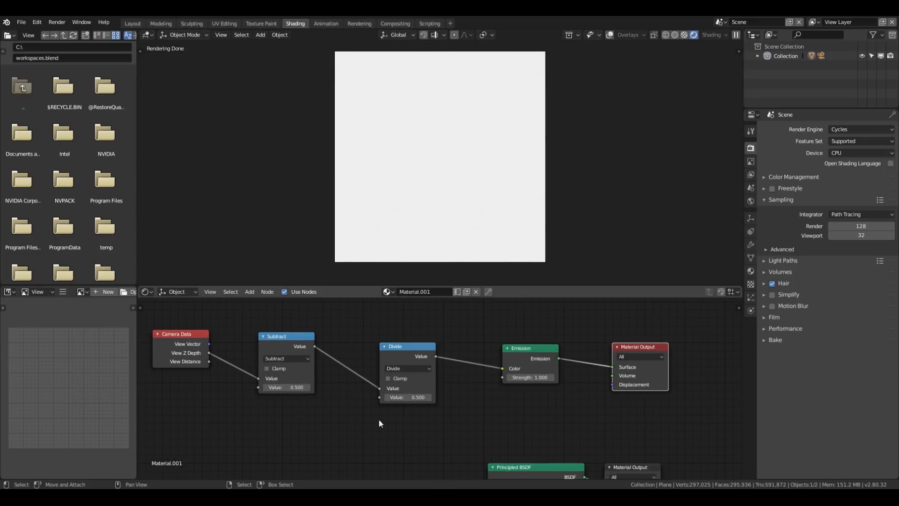
left_click_drag(294, 387, 323, 387)
right_click(294, 387)
left_click_drag(415, 397, 397, 397)
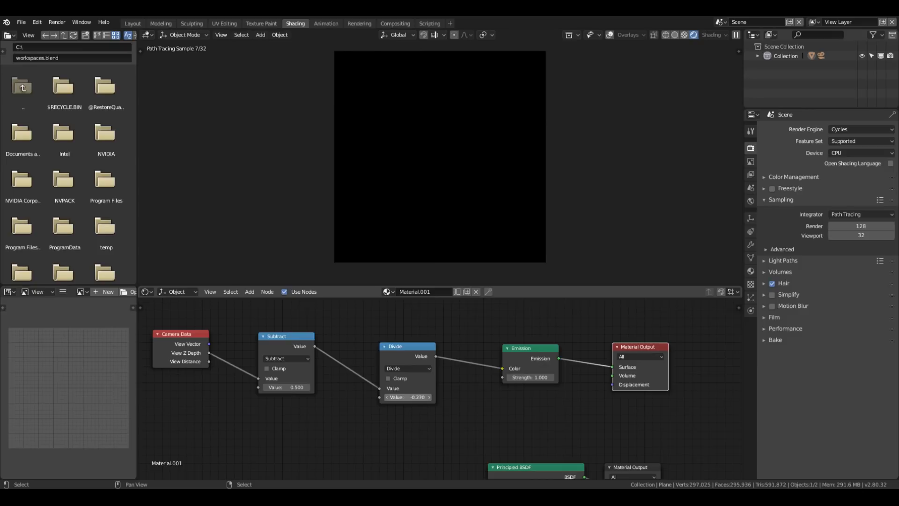
- Set the Subtract node's second value to 2.300 and inspect the rocks' depth preview
left_click_drag(300, 387, 403, 387)
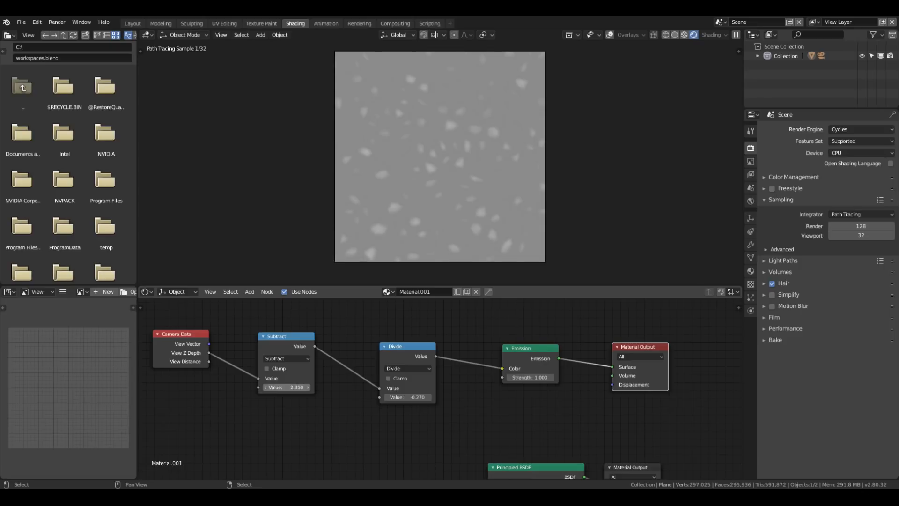
left_click_drag(287, 387, 286, 387)
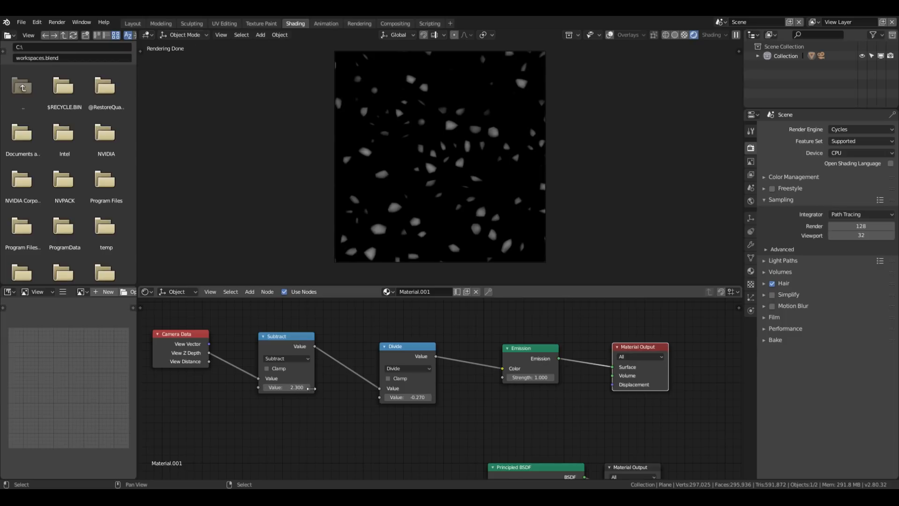
left_click_drag(308, 387, 304, 388)
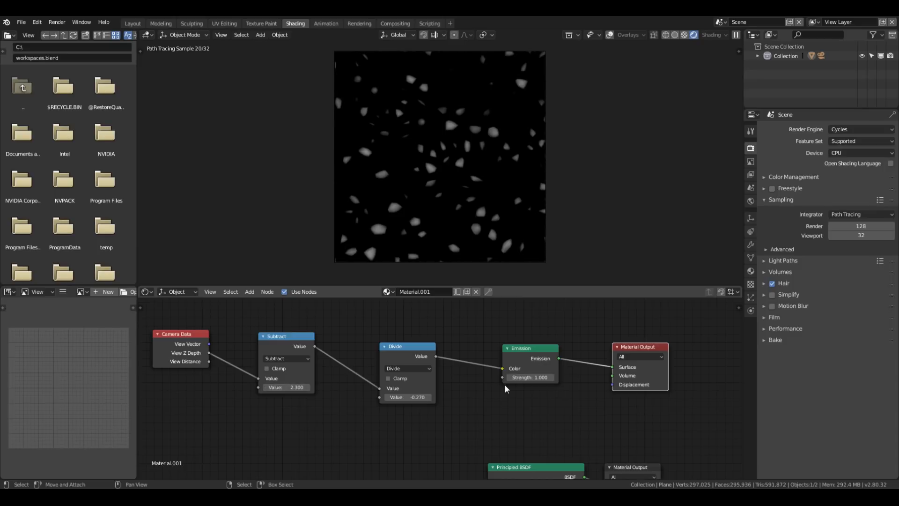
scroll(449, 162, "up", 3)
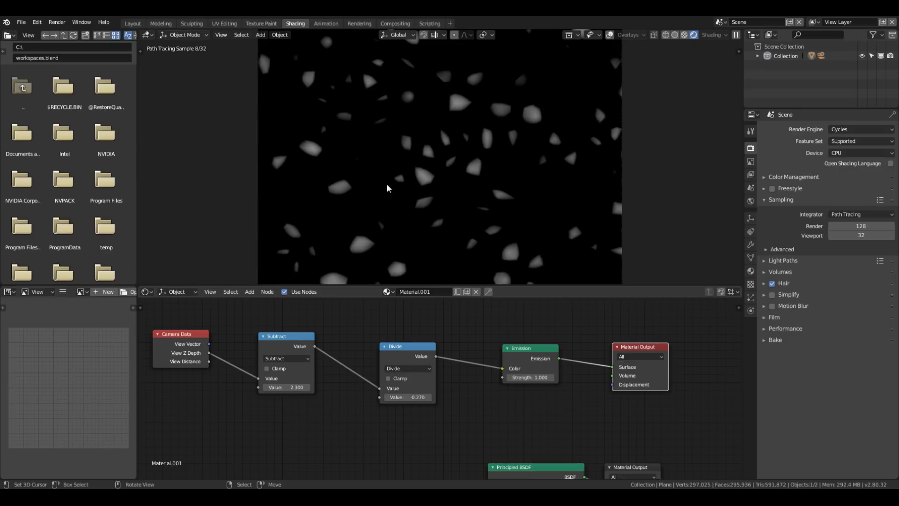
scroll(411, 192, "down", 3)
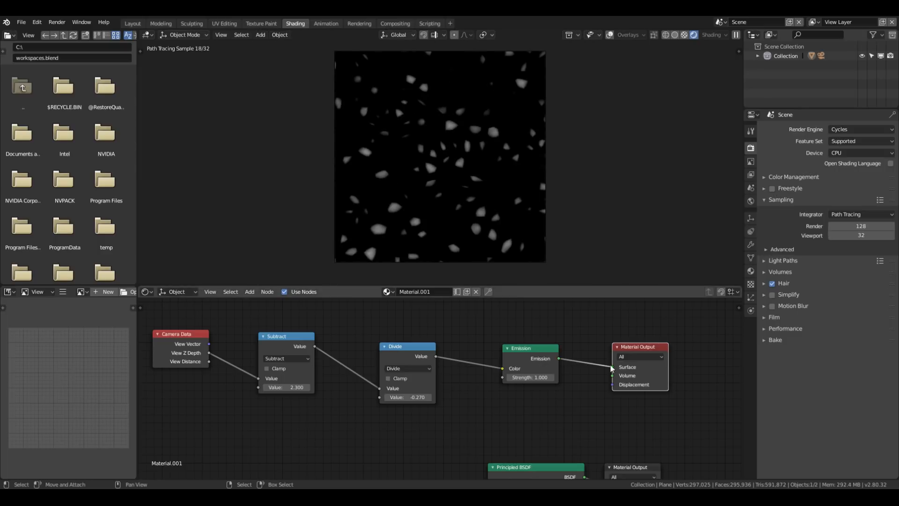
- Return the viewport to Solid shading and enable Progressive Refine in the Cycles performance settings
key("shift+z")
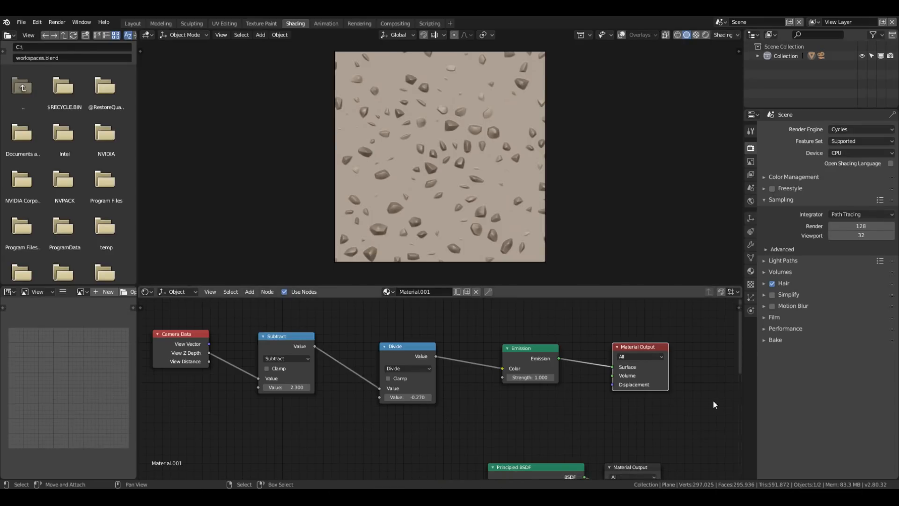
left_click(828, 329)
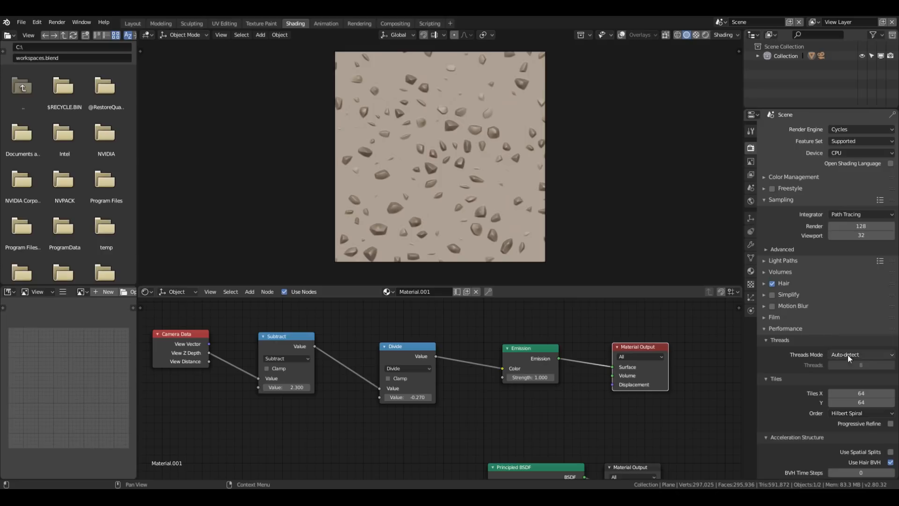
left_click(890, 424)
left_click(791, 328)
- Set the Cycles render samples to 5 and render the rocks' height map as an image
left_click(856, 228)
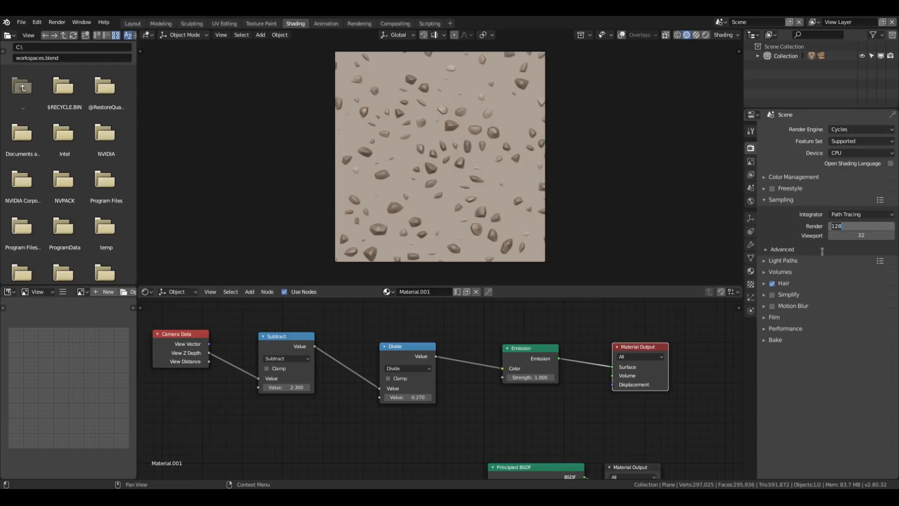
type("5")
key("Return")
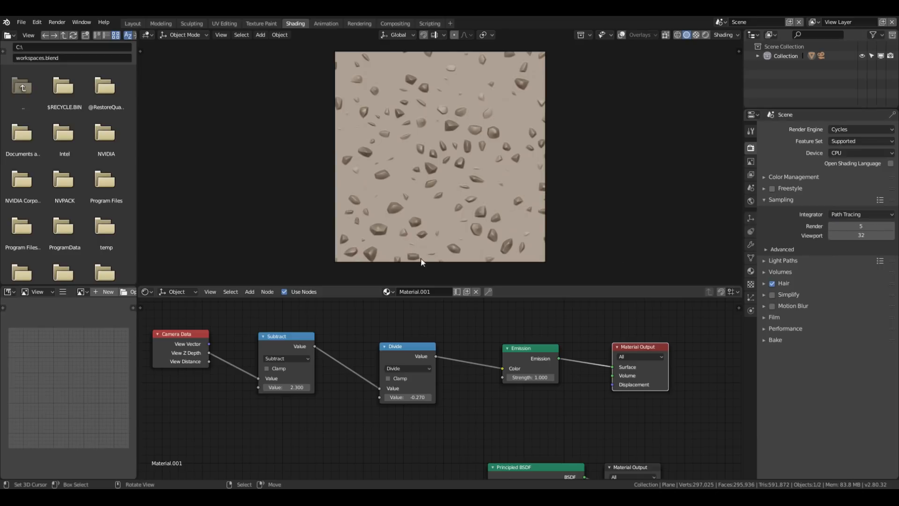
left_click(57, 22)
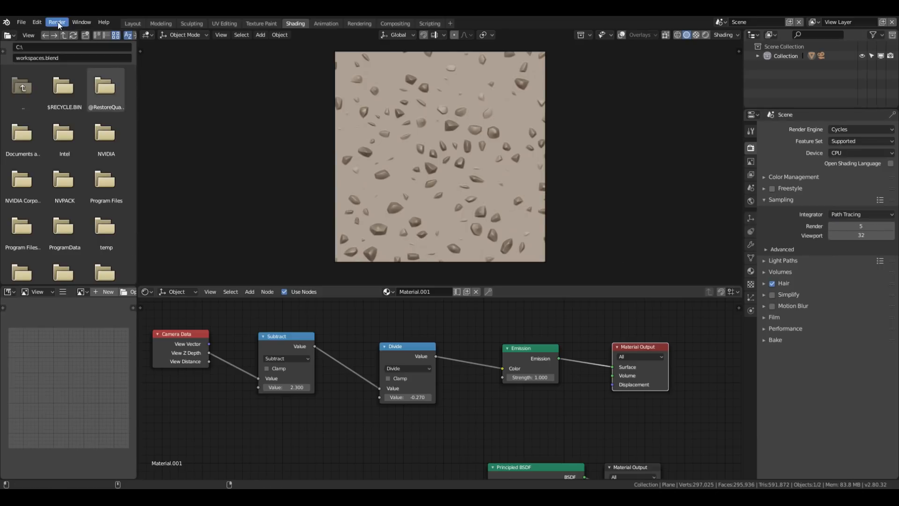
left_click(58, 35)
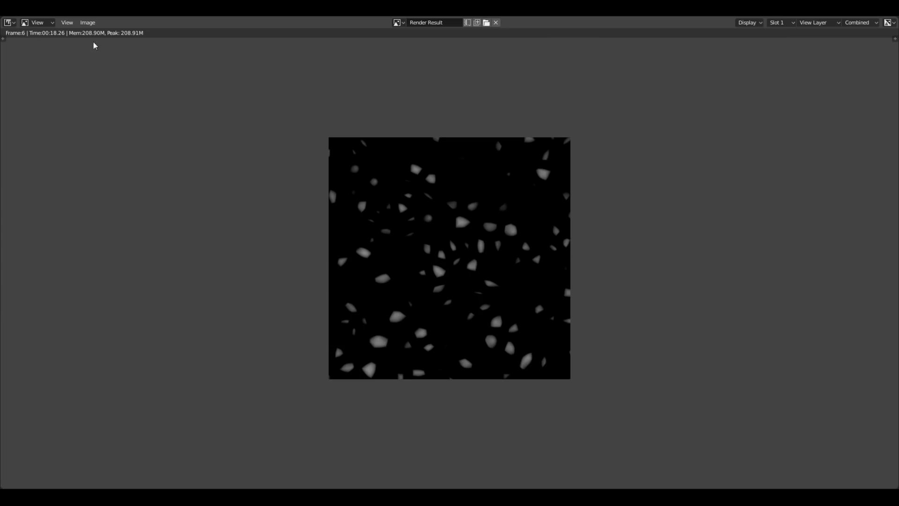
- Save the rendered rock height map as height.png in the tutorial2 folder with 16-bit color depth
left_click(94, 27)
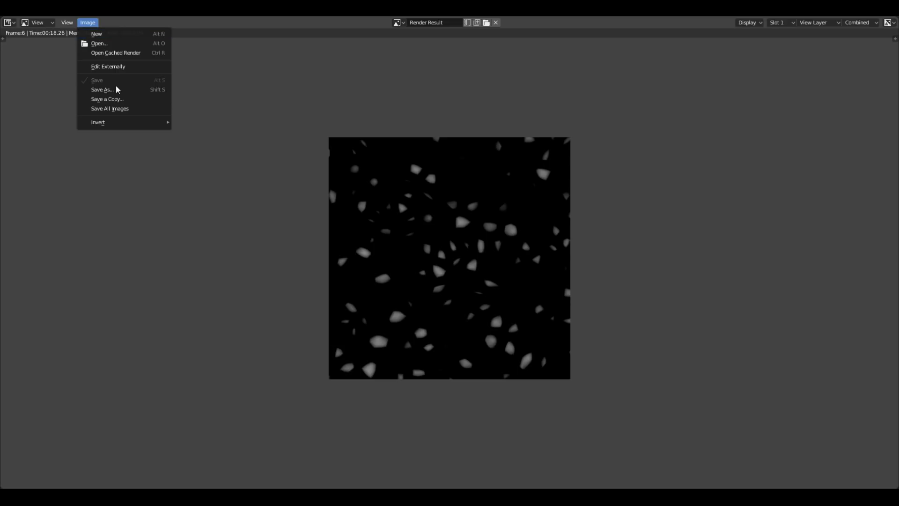
left_click(117, 90)
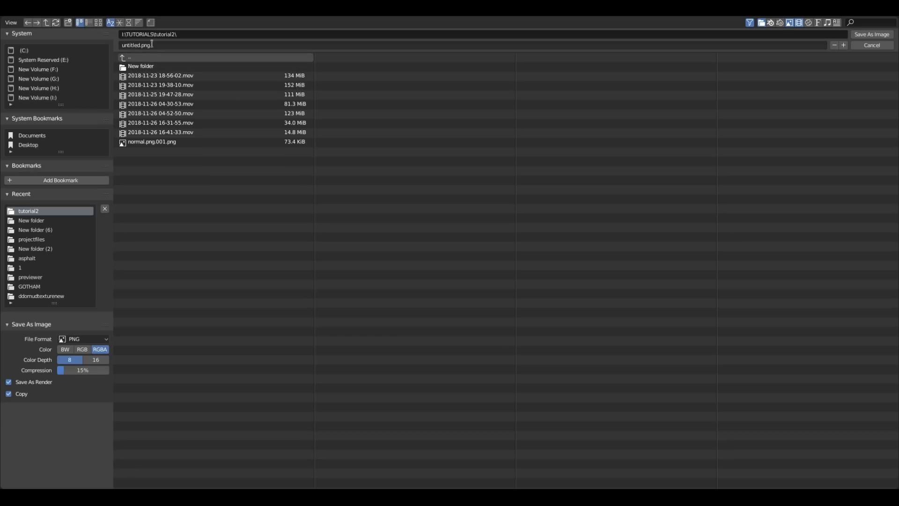
left_click(152, 44)
type("g")
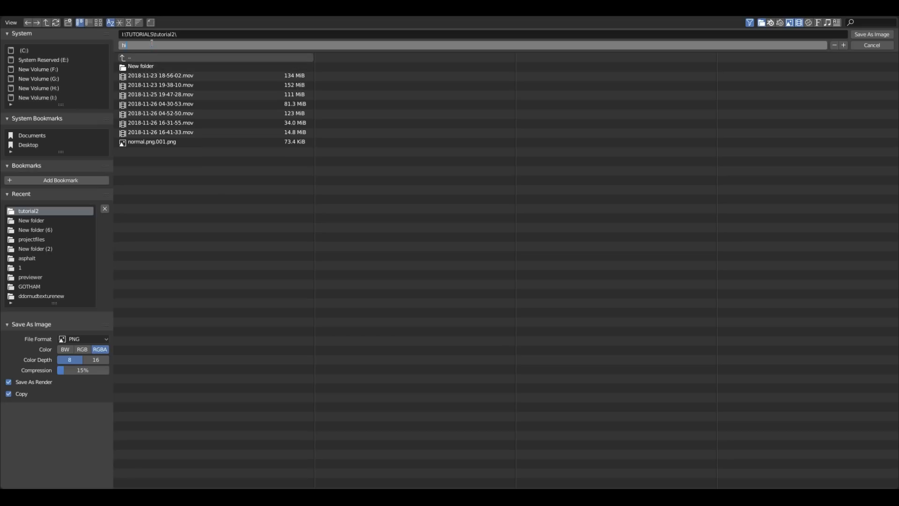
type("eight")
left_click(99, 359)
left_click(98, 360)
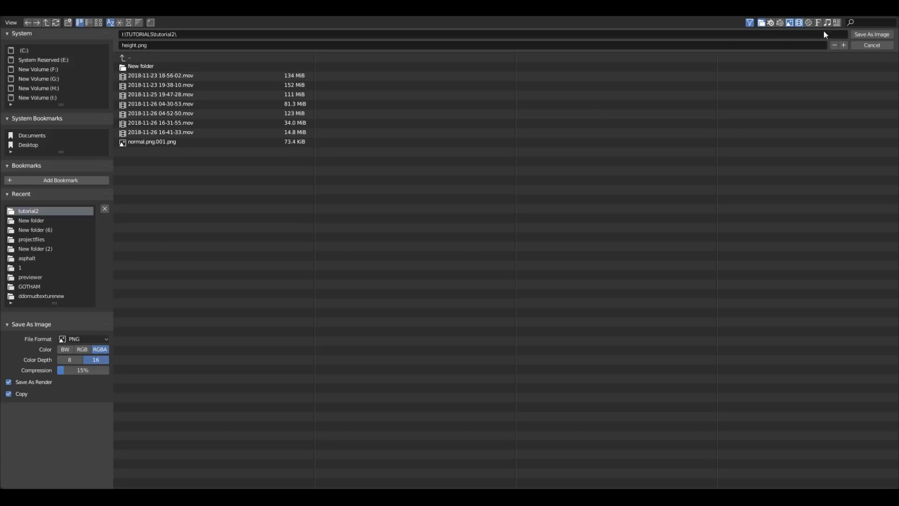
left_click(868, 34)
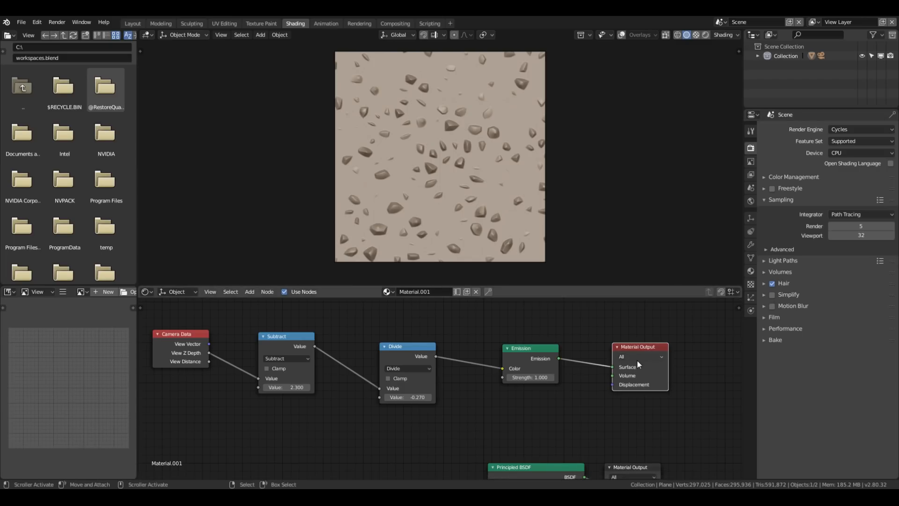
- Disable the plane's second Displace modifier and enable the first one, each for both viewport and render
scroll(631, 366, "down", 1)
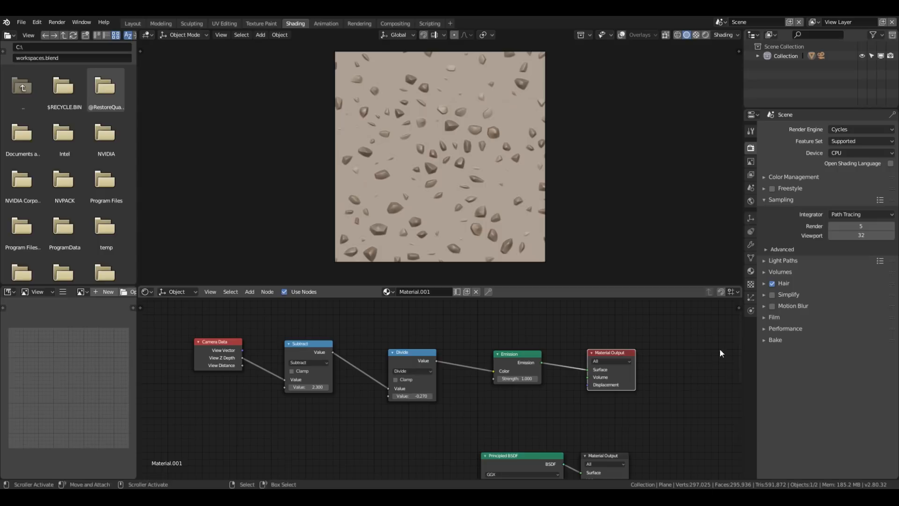
left_click(750, 244)
left_click(825, 284)
left_click(814, 285)
left_click(826, 268)
left_click(815, 269)
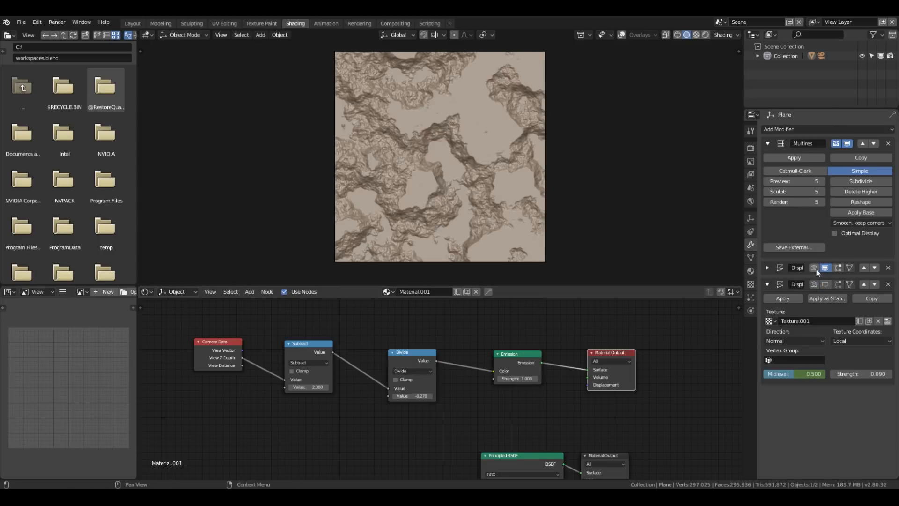
left_click(768, 284)
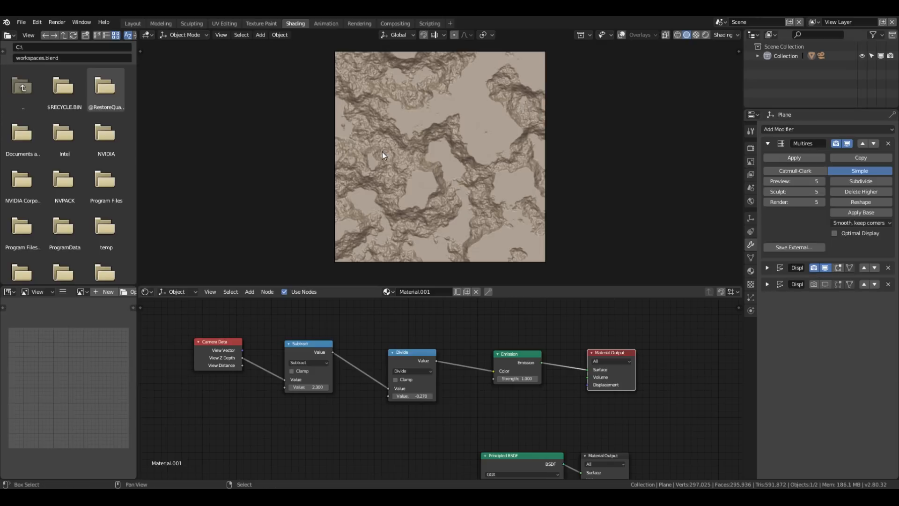
- Preview the terrain's depth in Rendered shading and rearrange the Material Output, Emission and Divide nodes with more spacing
key("shift+z")
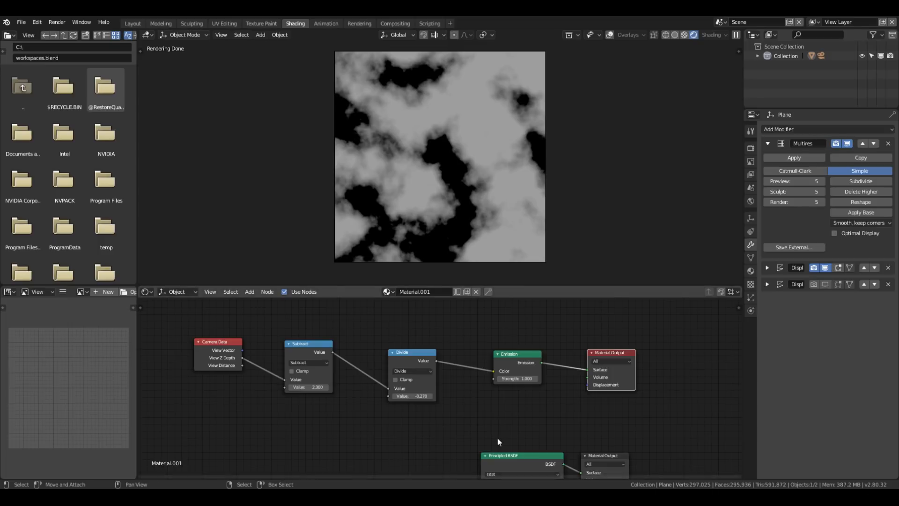
left_click_drag(617, 373, 681, 367)
left_click_drag(514, 357, 555, 354)
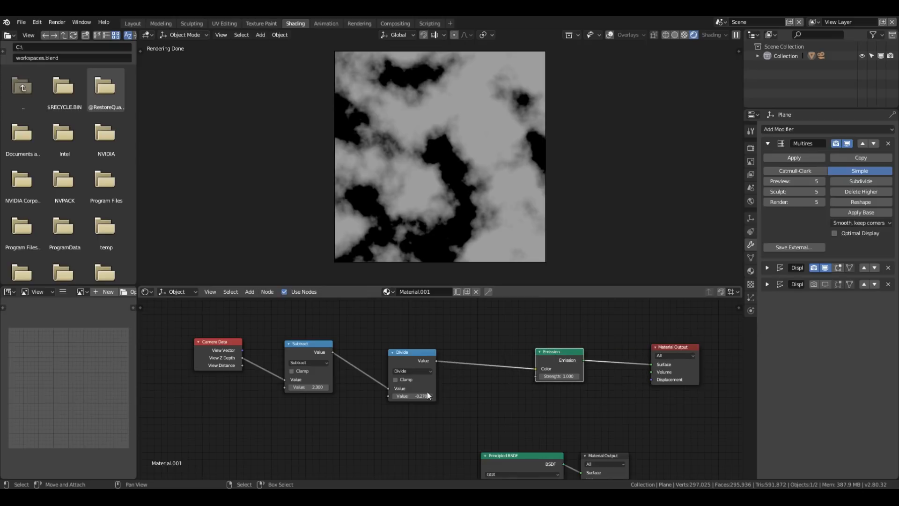
left_click_drag(416, 353, 418, 347)
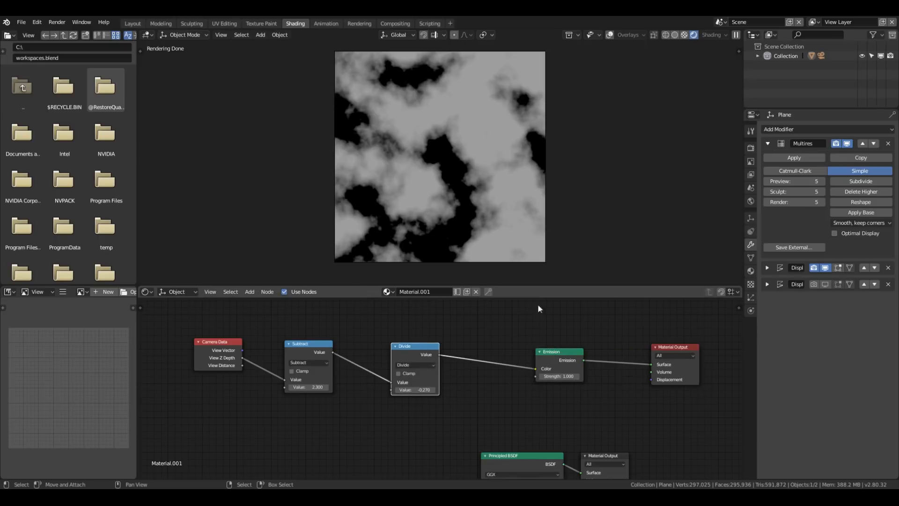
- Return the viewport to Solid shading and render the terrain's height map
key("shift+z")
left_click(57, 22)
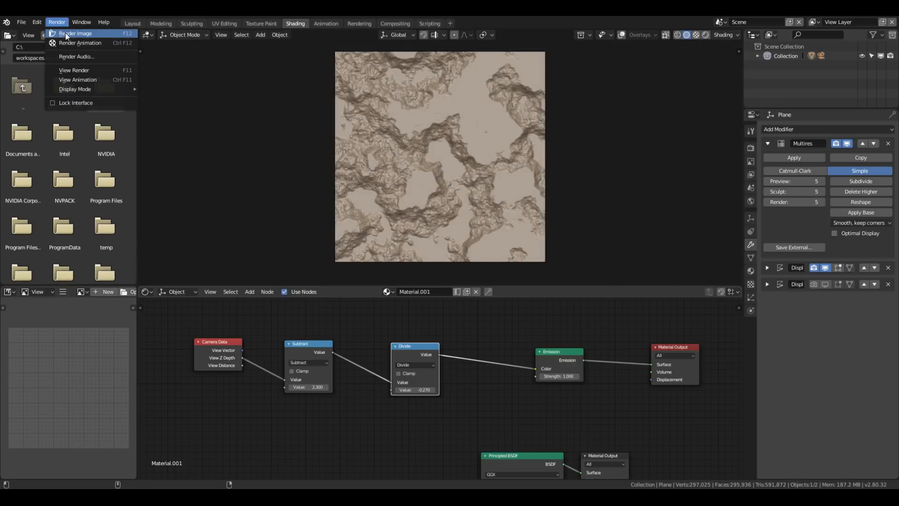
left_click(66, 32)
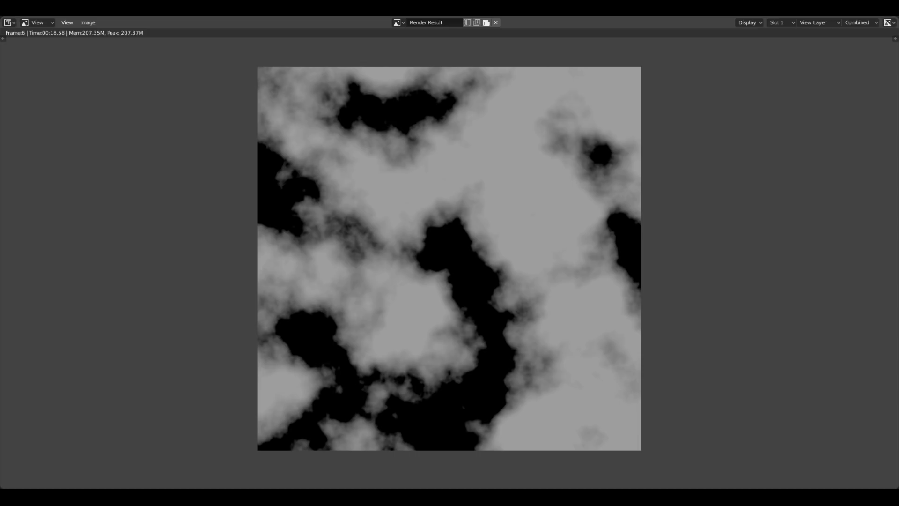
- Save the terrain render as height2.png with 16-bit color depth and leave the render view
left_click(84, 22)
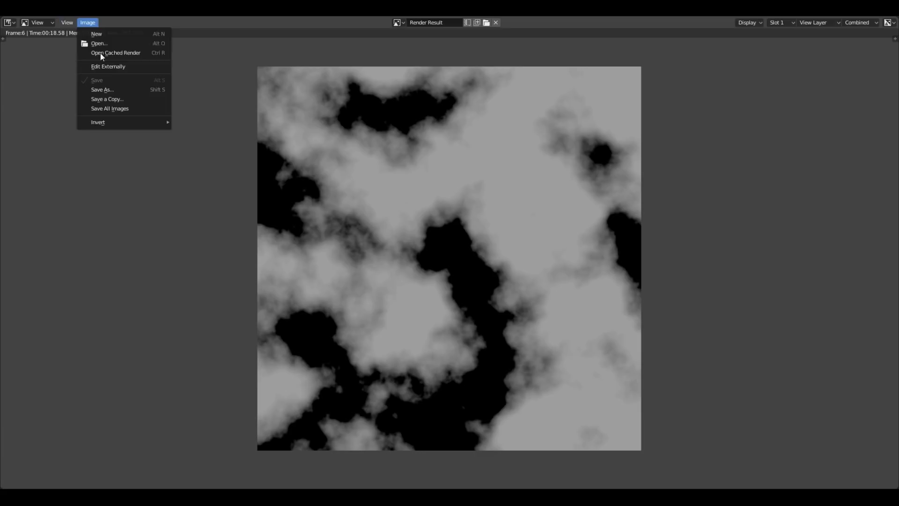
left_click(111, 95)
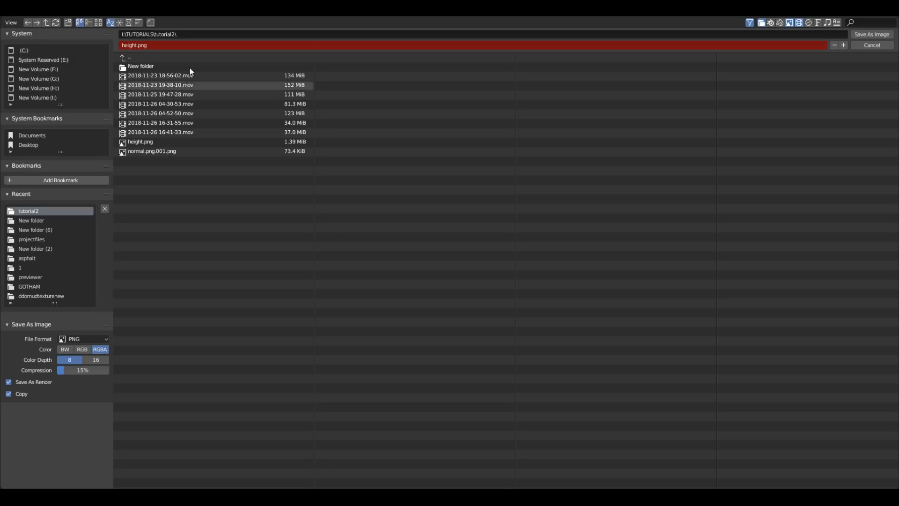
left_click(175, 46)
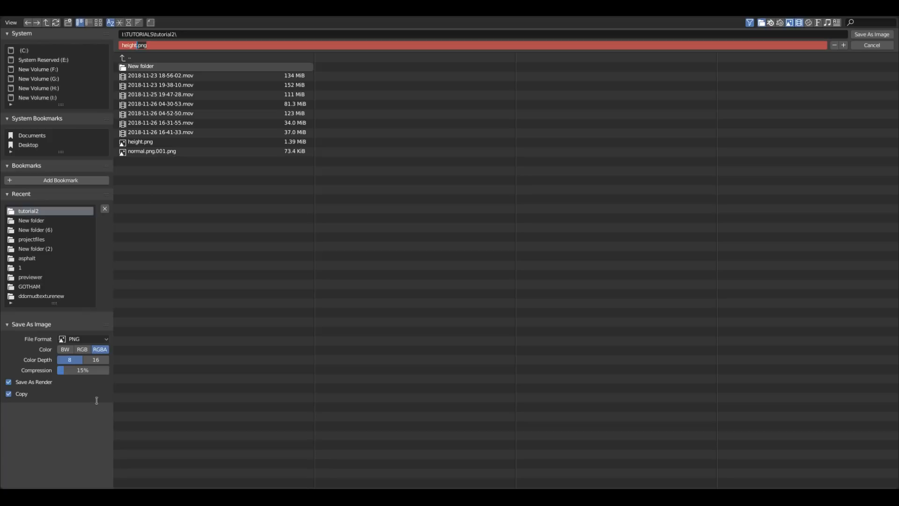
type("2")
key("Return")
left_click(105, 362)
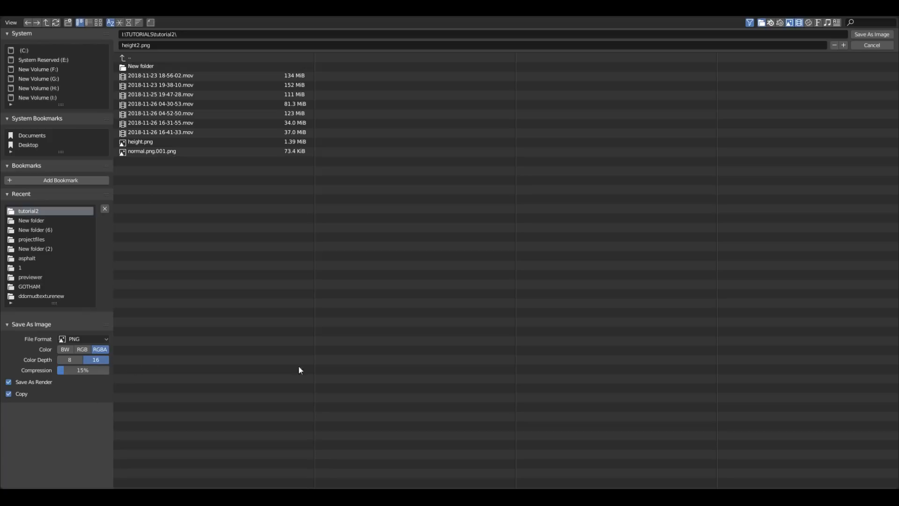
left_click(872, 35)
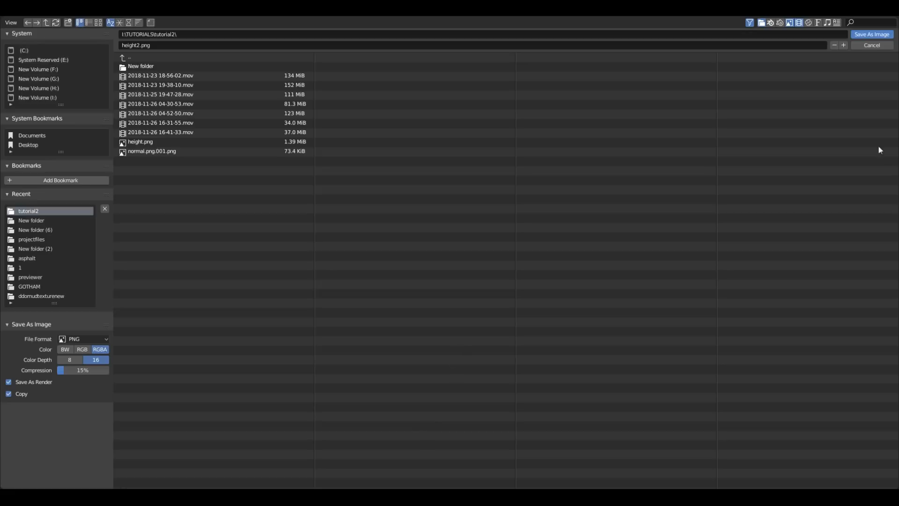
left_click(873, 45)
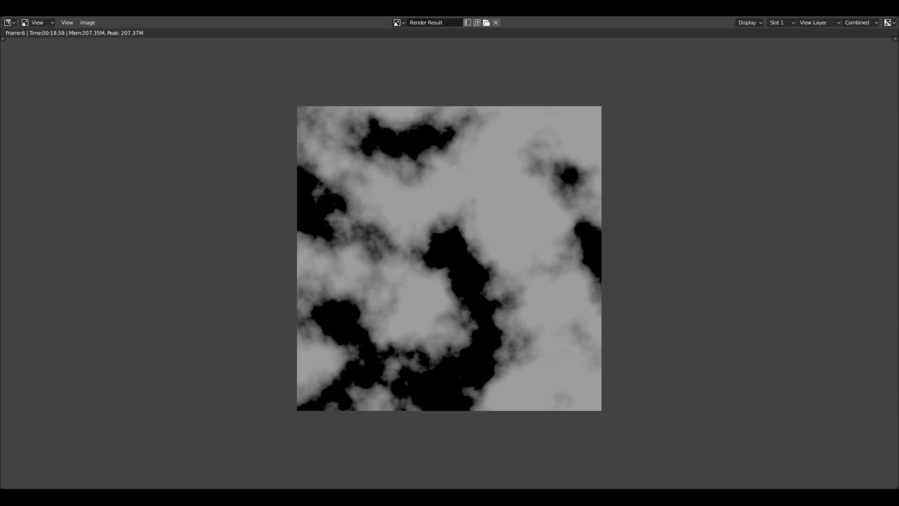
key("Escape")
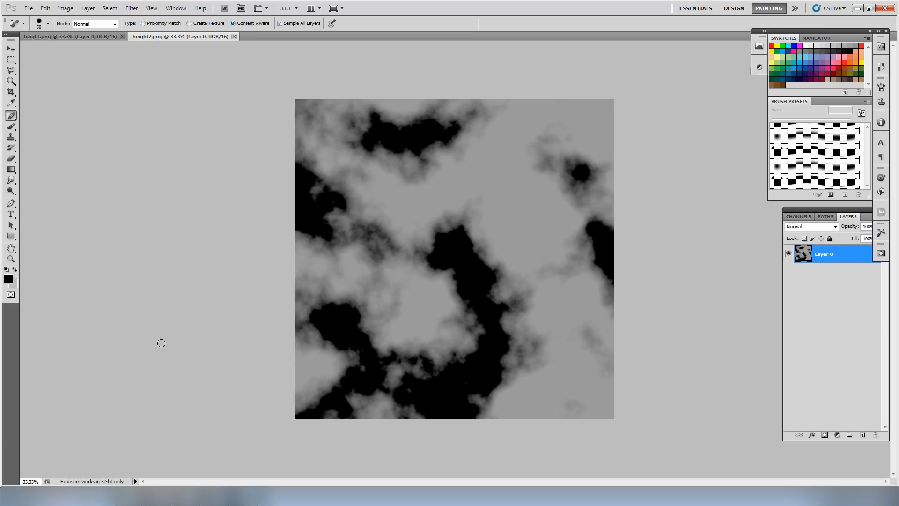
- In Photoshop, offset height2.png by +1337 pixels horizontally and +1297 pixels vertically with Wrap Around
left_click(156, 37)
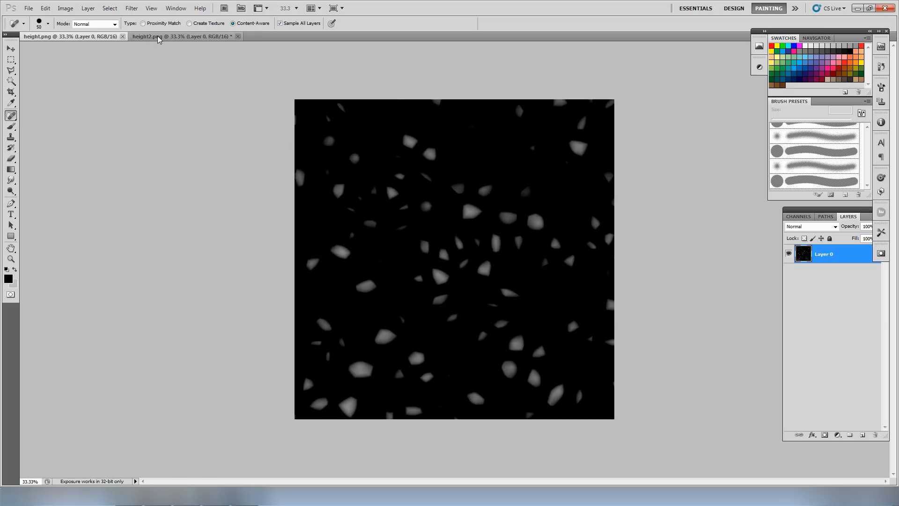
left_click(158, 38)
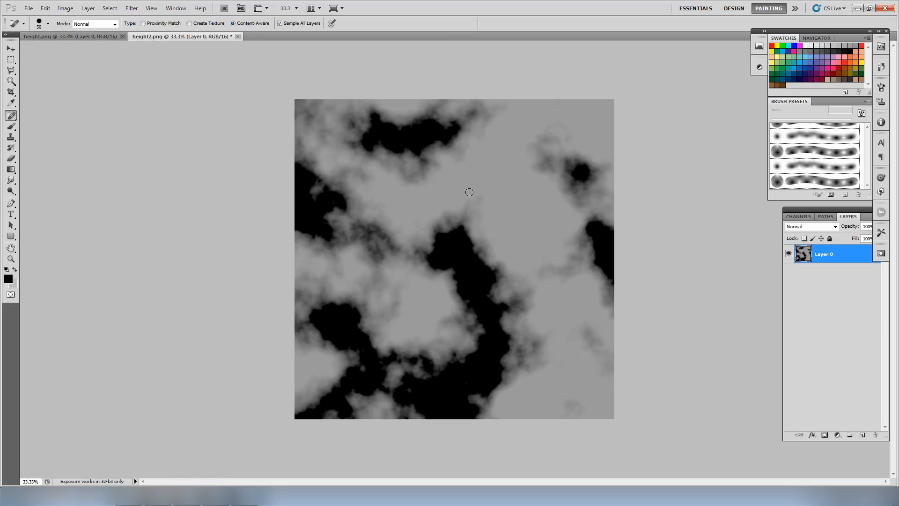
left_click(134, 9)
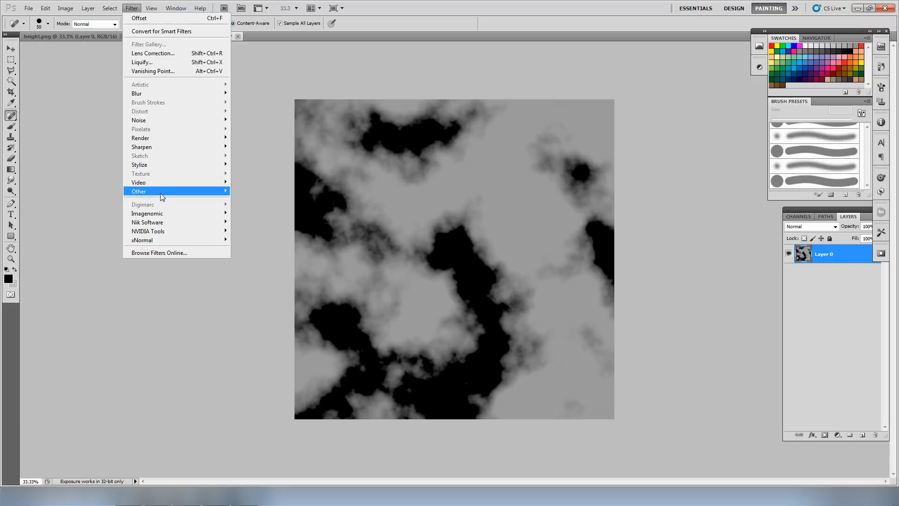
mouse_move(160, 193)
left_click(102, 229)
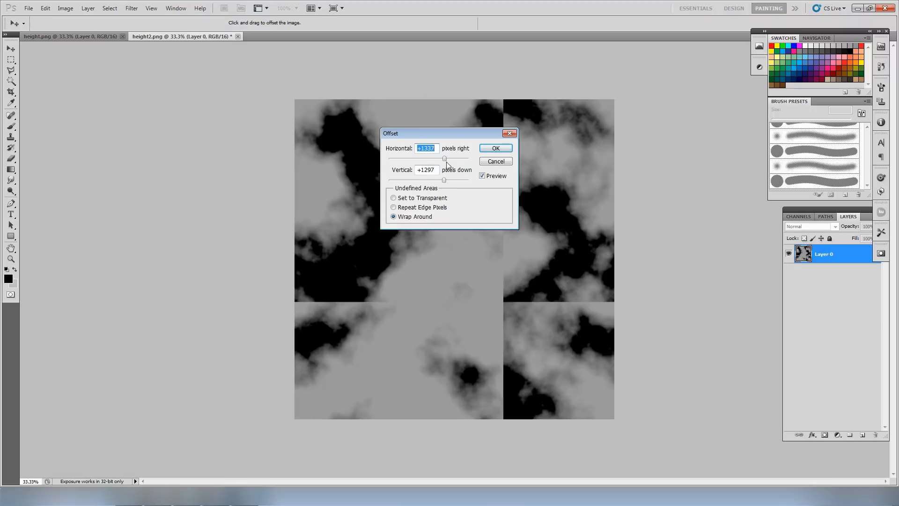
left_click(491, 145)
- Try to heal the horizontal seam across the image's full width with the Content-Aware Spot Healing Brush at size 125
key("ctrl+plus")
key("j")
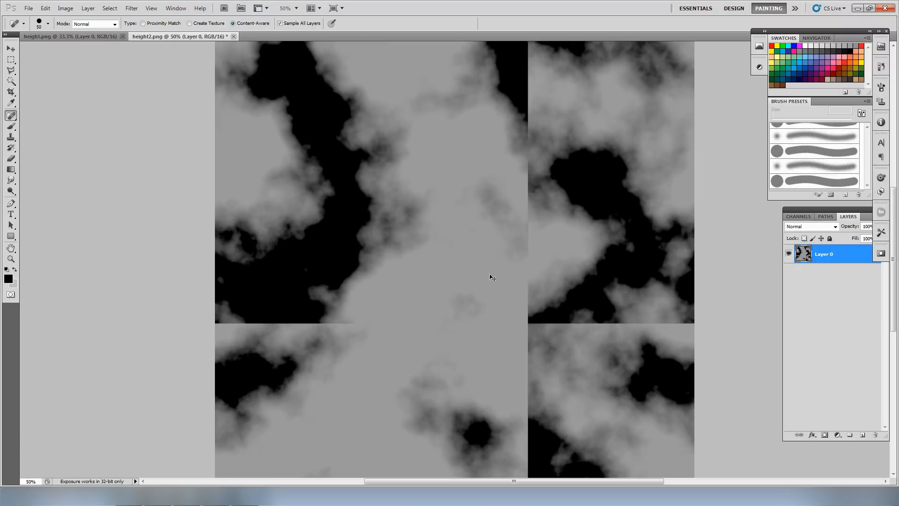
left_click_drag(467, 337, 442, 290)
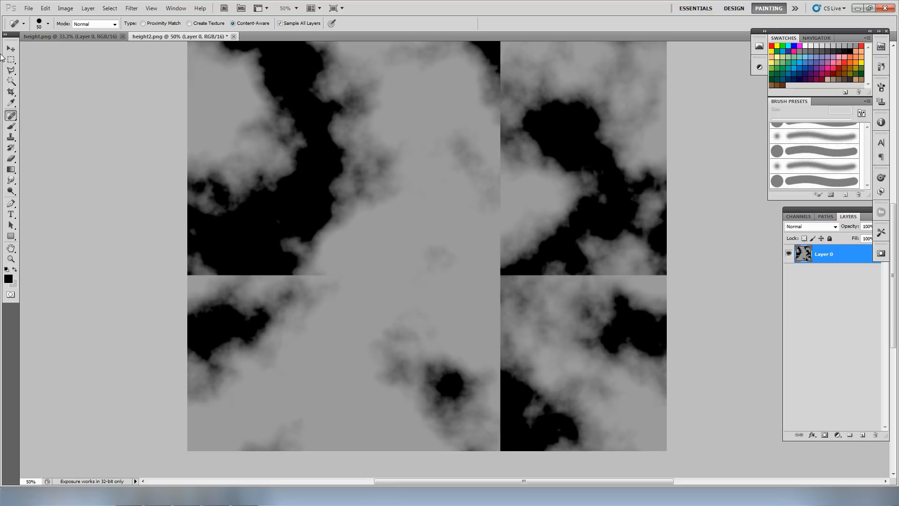
right_click(11, 115)
left_click(47, 114)
key("bracketright")
key("bracketright")
left_click_drag(189, 274, 665, 275)
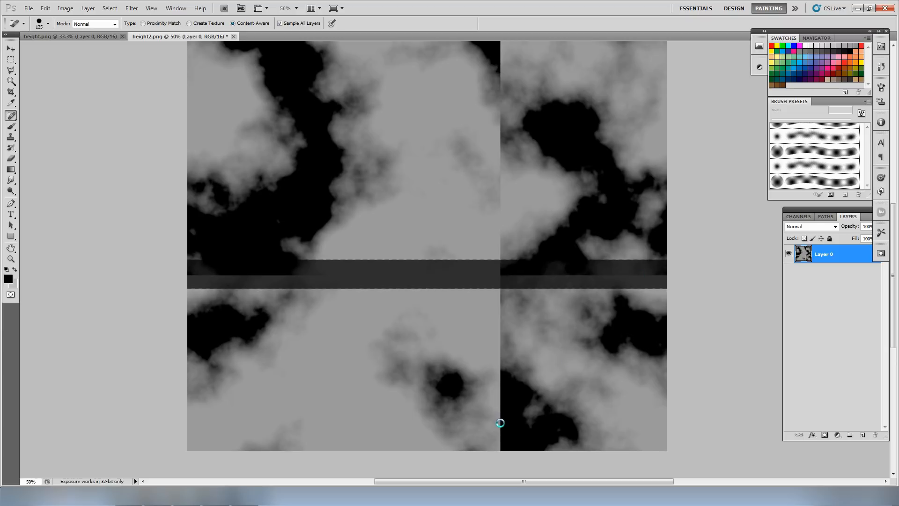
key("ctrl+minus")
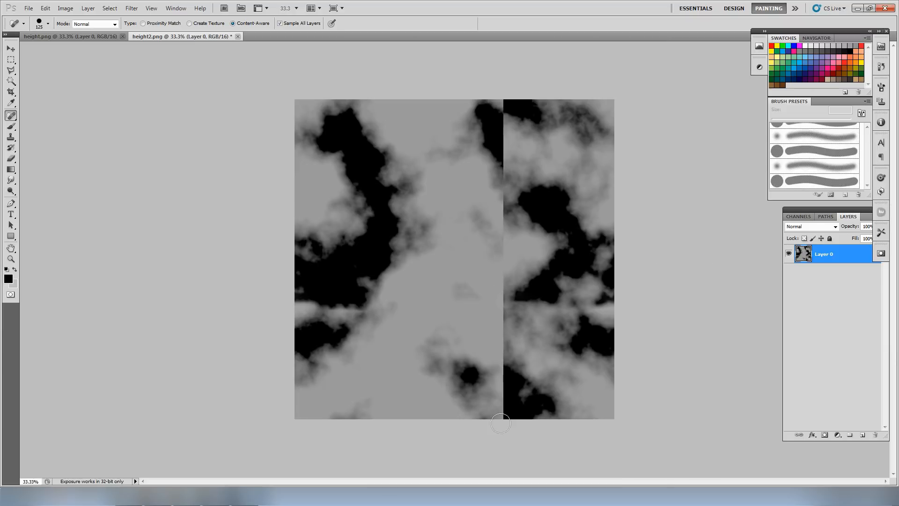
- Enlarge the healing brush to size 250 and undo the healing stroke over the horizontal seam
key("bracketright")
key("bracketright")
key("bracketright")
key("bracketright")
key("ctrl+z")
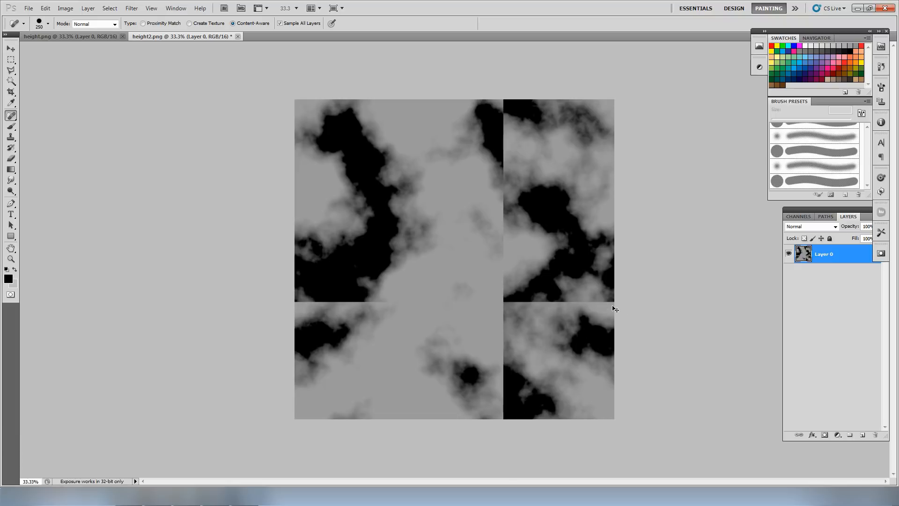
- Heal the horizontal seam, the vertical seam and the leftover spots near their crossing with the size 250 Content-Aware healing brush
left_click_drag(612, 303, 281, 305)
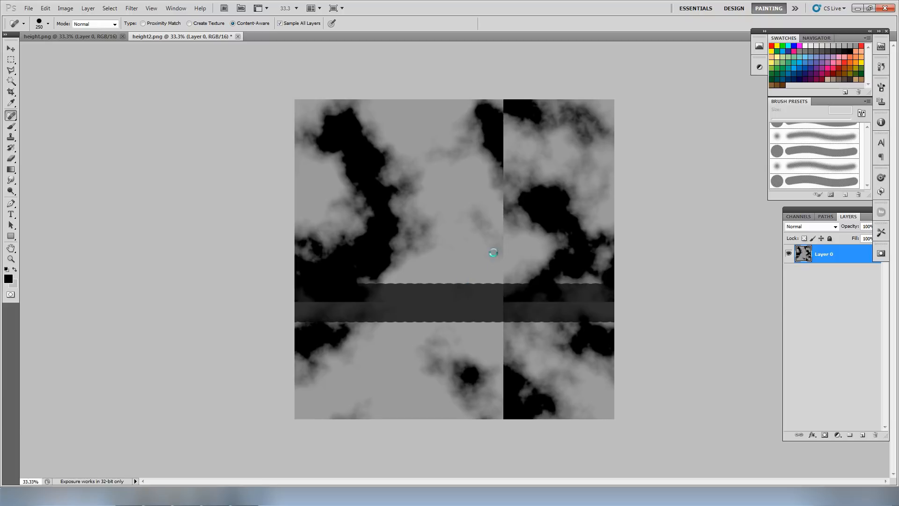
mouse_move(499, 94)
left_mouse_down()
mouse_move(503, 361)
mouse_move(516, 419)
left_mouse_up()
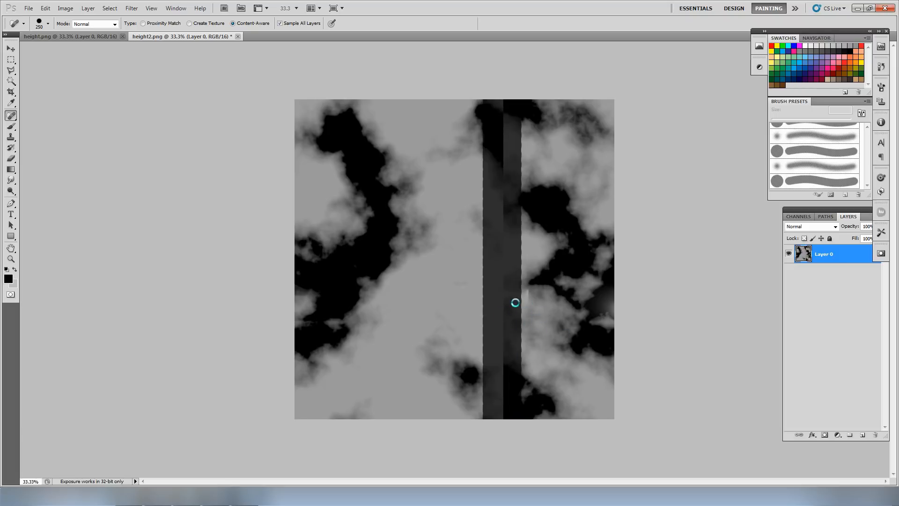
left_click(508, 286)
left_click(522, 292)
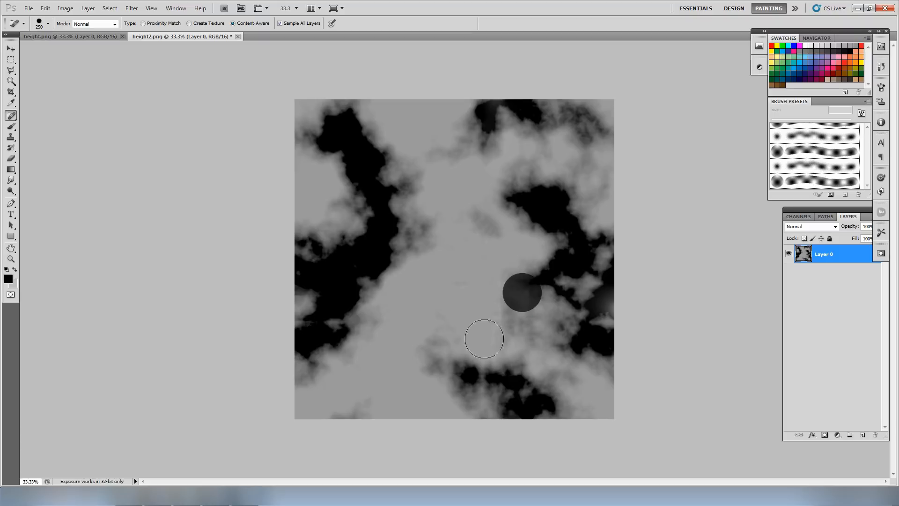
- Reapply the Offset filter and heal the leftover seam fragments in the dark patches and the marks in the light area
left_click(151, 8)
left_click(140, 18)
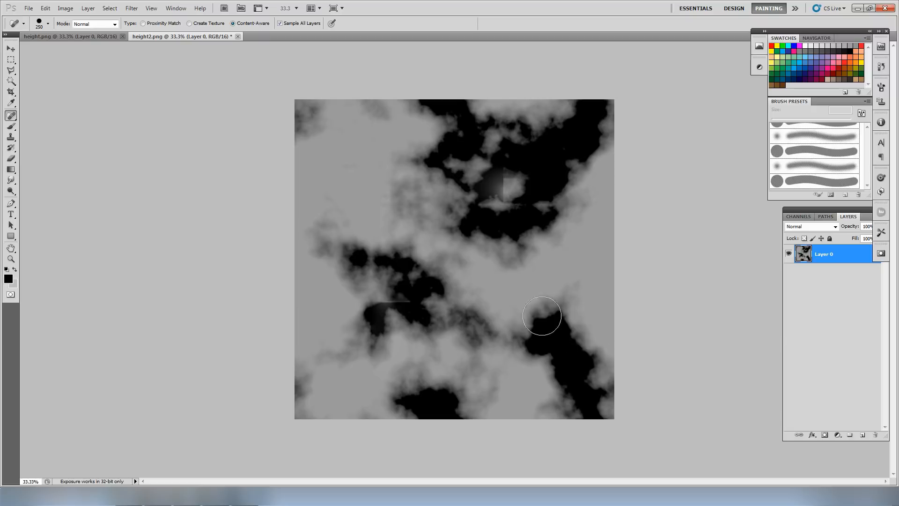
left_click_drag(506, 207, 497, 174)
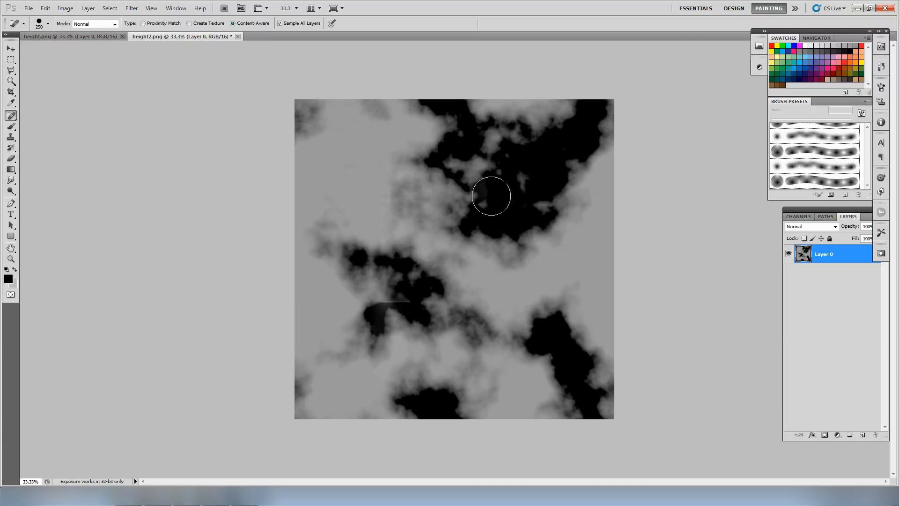
left_click_drag(403, 305, 378, 306)
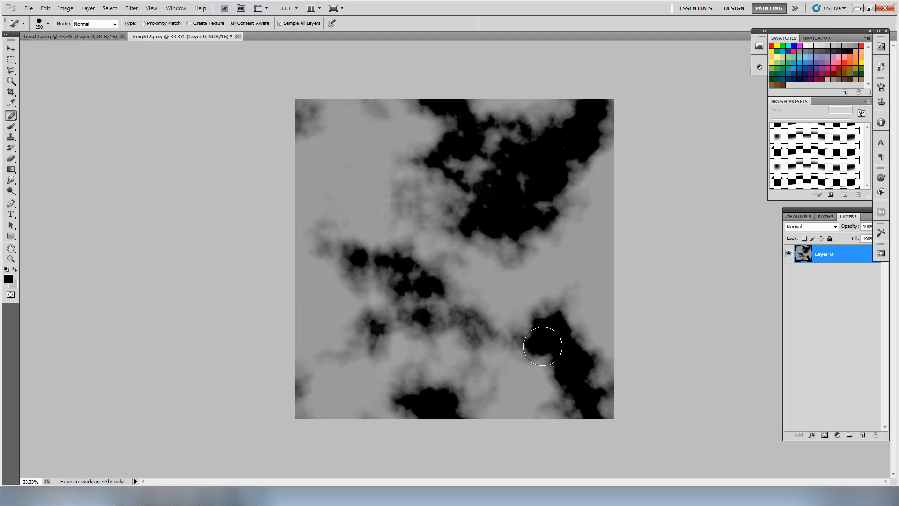
key("ctrl+plus")
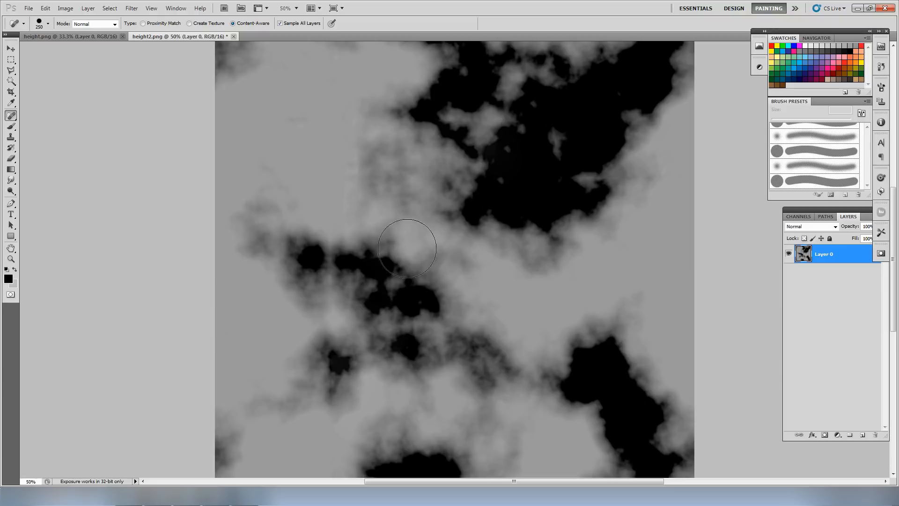
left_click_drag(353, 122, 355, 165)
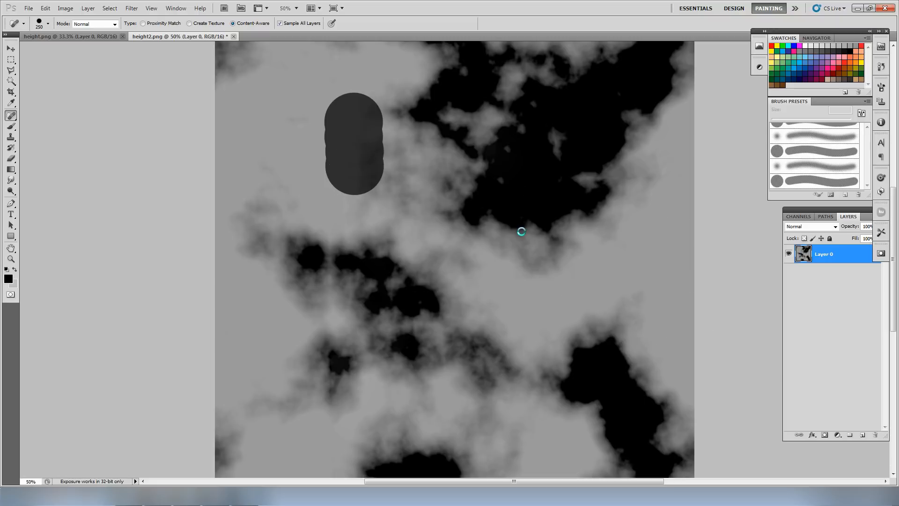
- Add a Levels adjustment layer with black input 71 and white input 199 to exaggerate the contrast
left_click(837, 435)
left_click(818, 288)
key("ctrl+minus")
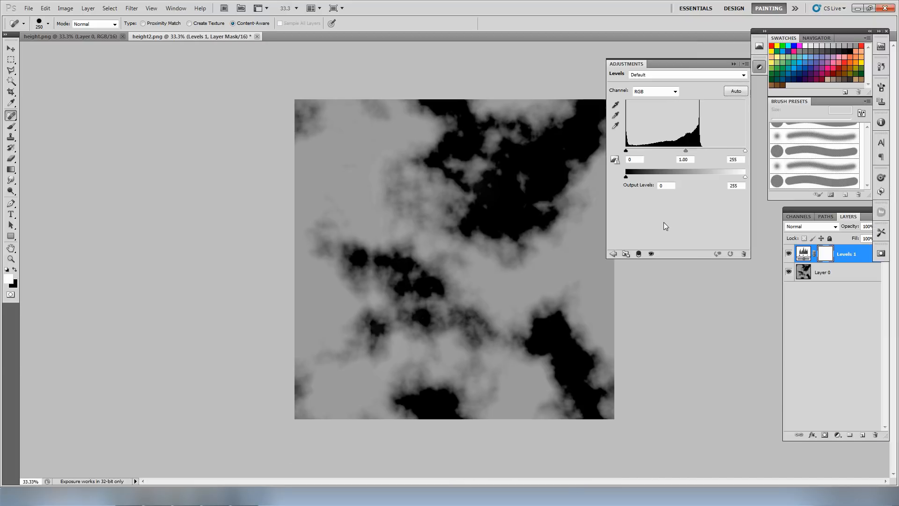
left_click_drag(745, 151, 707, 151)
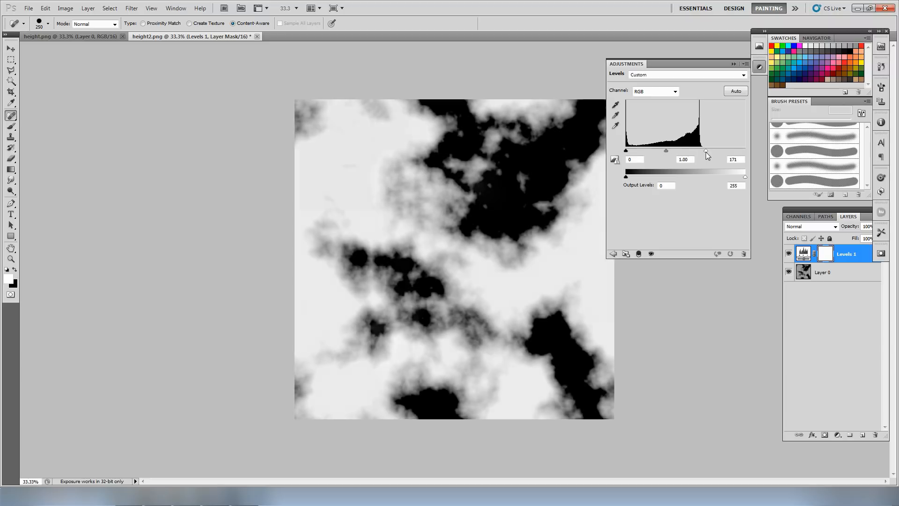
left_click_drag(626, 151, 718, 150)
- Reduce the healing brush to size 125 and heal the faint smudges in the light area on Layer 0
key("ctrl+plus")
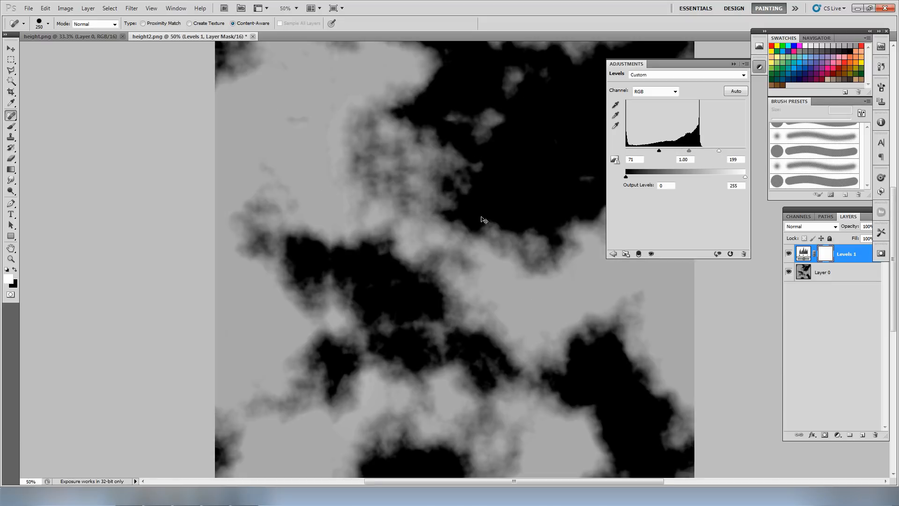
key("ctrl+plus")
left_click_drag(406, 159, 506, 301)
key("ctrl+plus")
key("bracketleft")
key("bracketleft")
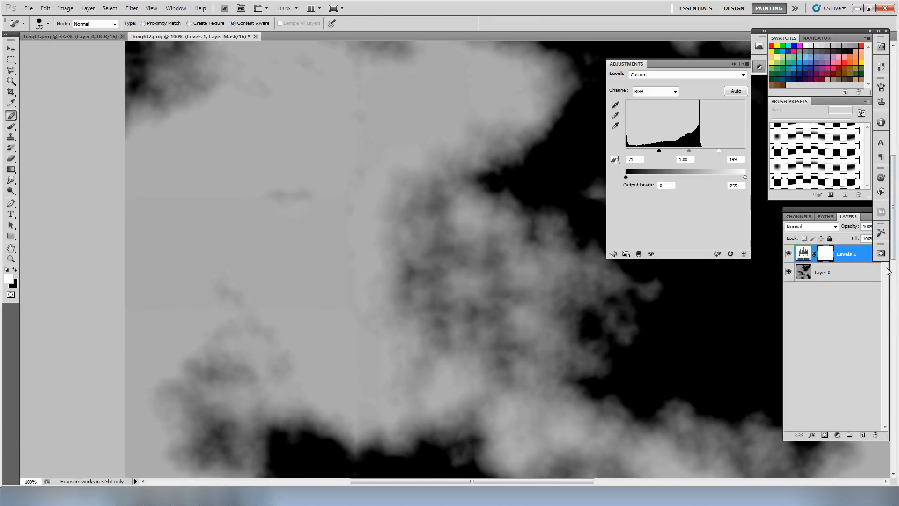
left_click(837, 275)
key("bracketleft")
key("bracketleft")
mouse_move(286, 194)
left_mouse_down()
mouse_move(237, 196)
mouse_move(253, 196)
left_mouse_up()
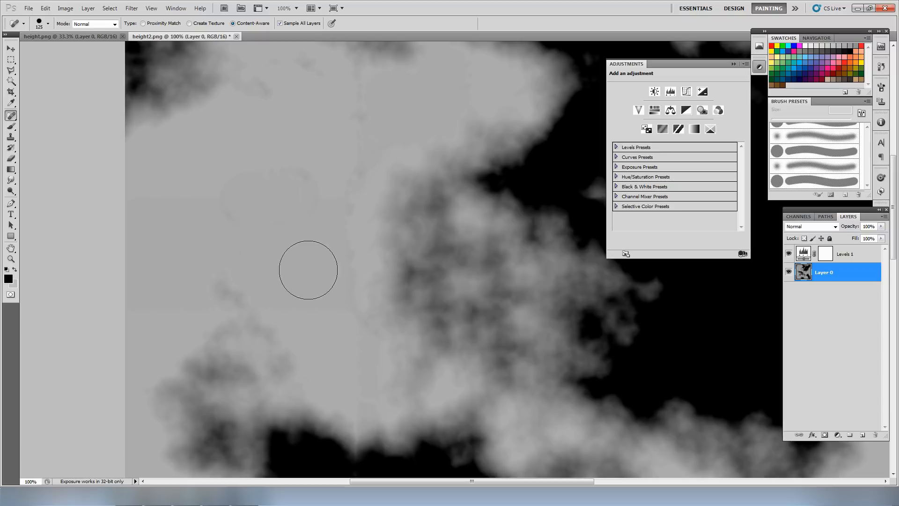
left_click_drag(308, 261, 323, 246)
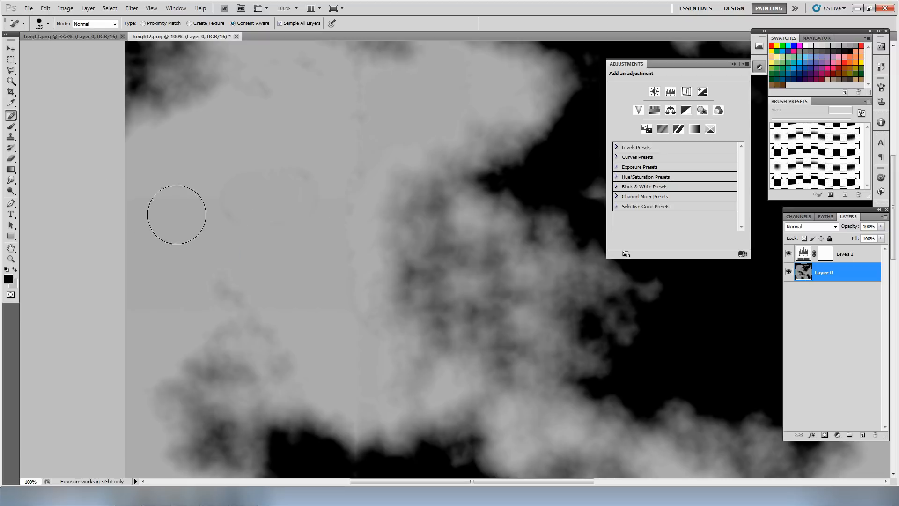
- Clone clean gray over the remaining healing marks in the light area with the Clone Stamp at 80 px
left_click(10, 137)
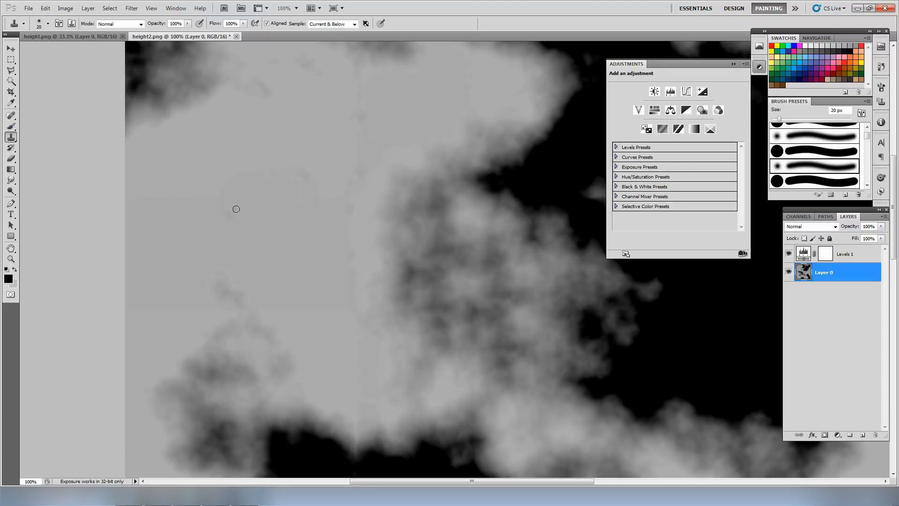
key("bracketright")
key("bracketright")
key("bracketright")
left_click(160, 164, "alt")
left_click_drag(227, 210, 263, 235)
left_click_drag(284, 220, 272, 244)
mouse_move(295, 205)
left_mouse_down()
mouse_move(266, 200)
mouse_move(257, 271)
mouse_move(279, 284)
left_mouse_up()
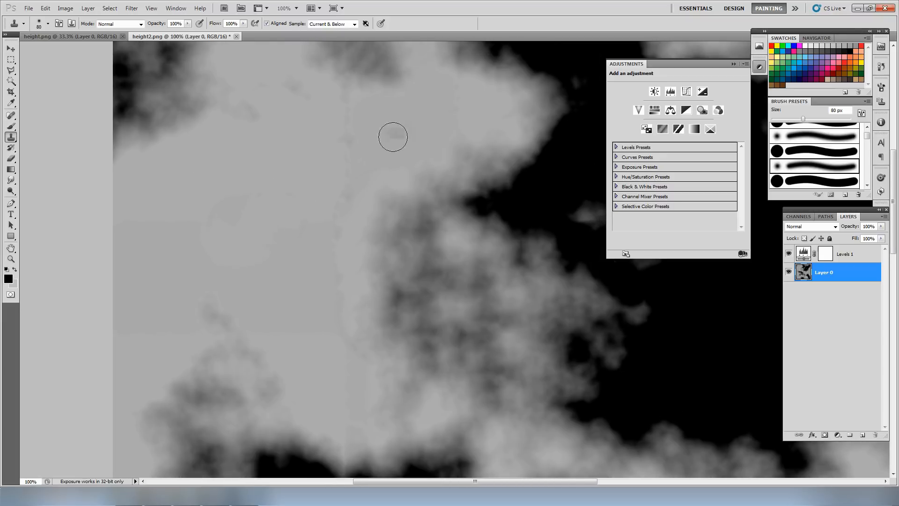
- Clone smooth gray over the faint vertical seam beside the mottled patch and the marks above it
mouse_move(346, 122)
left_mouse_down()
mouse_move(327, 227)
mouse_move(338, 215)
left_mouse_up()
left_click_drag(326, 266, 323, 314)
scroll(305, 252, "up", 3)
left_click(284, 251, "alt")
mouse_move(274, 179)
left_mouse_down()
mouse_move(258, 176)
mouse_move(282, 157)
left_mouse_up()
key("ctrl+minus")
key("ctrl+minus")
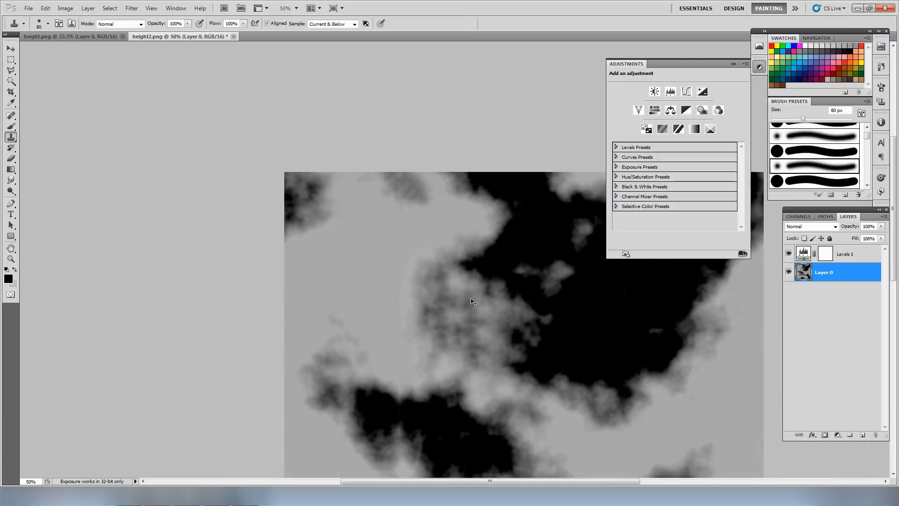
- Clone black over the gray streaks inside the large dark area and touch up the light area below it
left_click_drag(519, 323, 210, 226)
mouse_move(318, 288)
left_mouse_down()
mouse_move(330, 272)
mouse_move(368, 267)
mouse_move(385, 296)
left_mouse_up()
key("ctrl+plus")
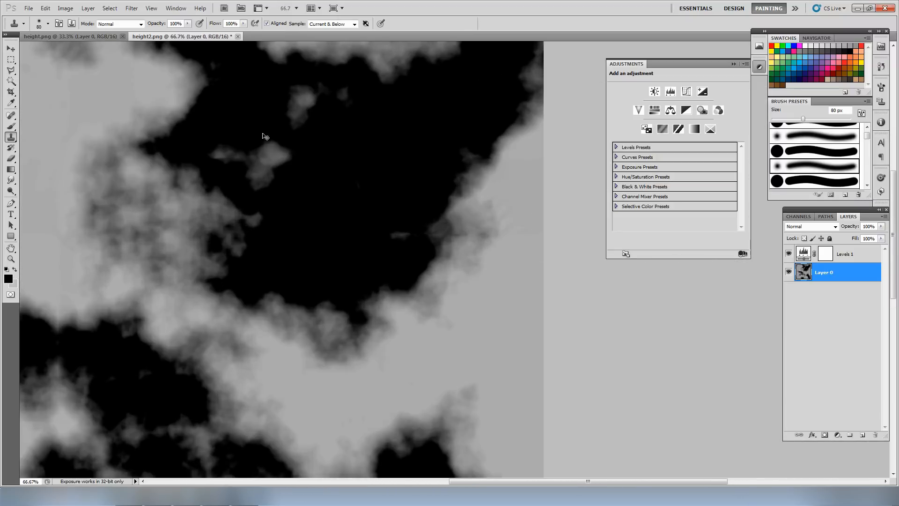
mouse_move(229, 170)
left_mouse_down()
mouse_move(227, 152)
mouse_move(237, 150)
left_mouse_up()
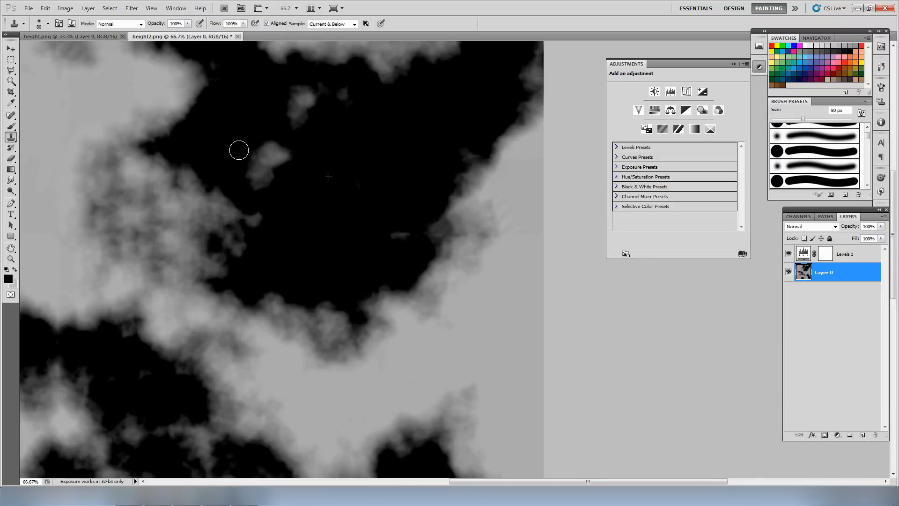
left_click(309, 214, "alt")
left_click_drag(369, 187, 371, 180)
mouse_move(427, 236)
left_mouse_down()
mouse_move(421, 261)
mouse_move(402, 242)
left_mouse_up()
mouse_move(277, 377)
left_mouse_down()
mouse_move(388, 249)
mouse_move(349, 351)
left_mouse_up()
mouse_move(472, 191)
left_mouse_down()
mouse_move(484, 198)
mouse_move(437, 133)
left_mouse_up()
mouse_move(313, 331)
left_mouse_down()
mouse_move(394, 272)
mouse_move(411, 211)
left_mouse_up()
left_click_drag(309, 266, 312, 271)
left_click_drag(393, 336, 367, 307)
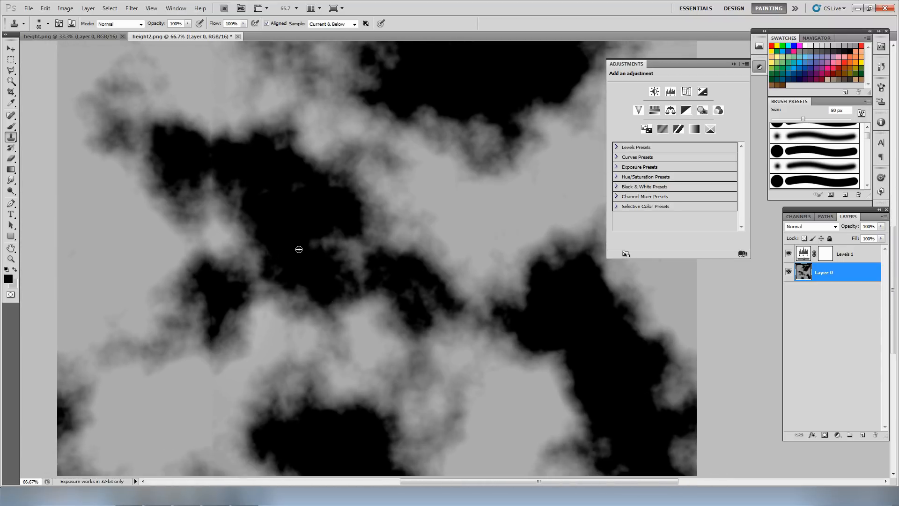
- Clone over the seam remnants in and around the smaller dark patches in the middle of the image
left_click_drag(281, 296, 384, 238)
left_click_drag(280, 319, 271, 338)
left_click(233, 376, "alt")
mouse_move(215, 312)
left_mouse_down()
mouse_move(195, 325)
mouse_move(217, 306)
mouse_move(215, 265)
mouse_move(221, 291)
left_mouse_up()
left_click(201, 206, "alt")
mouse_move(222, 248)
left_mouse_down()
mouse_move(211, 269)
mouse_move(207, 257)
left_mouse_up()
left_click(201, 206, "alt")
left_click(166, 212)
mouse_move(425, 263)
left_mouse_down()
mouse_move(322, 305)
mouse_move(295, 277)
left_mouse_up()
left_click_drag(271, 149, 272, 161)
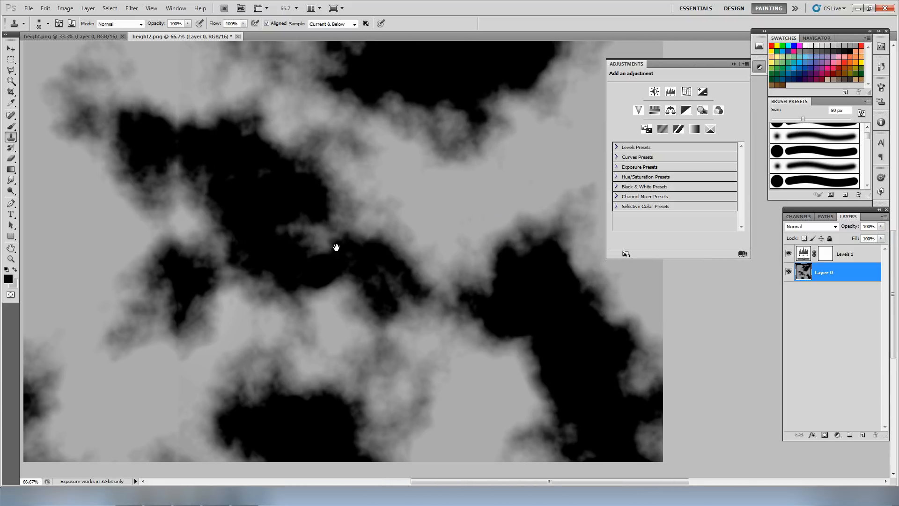
- Clone smooth gray over the leftover marks in the upper light area and near the image's right edge
left_click_drag(294, 208, 351, 349)
left_click_drag(149, 193, 158, 185)
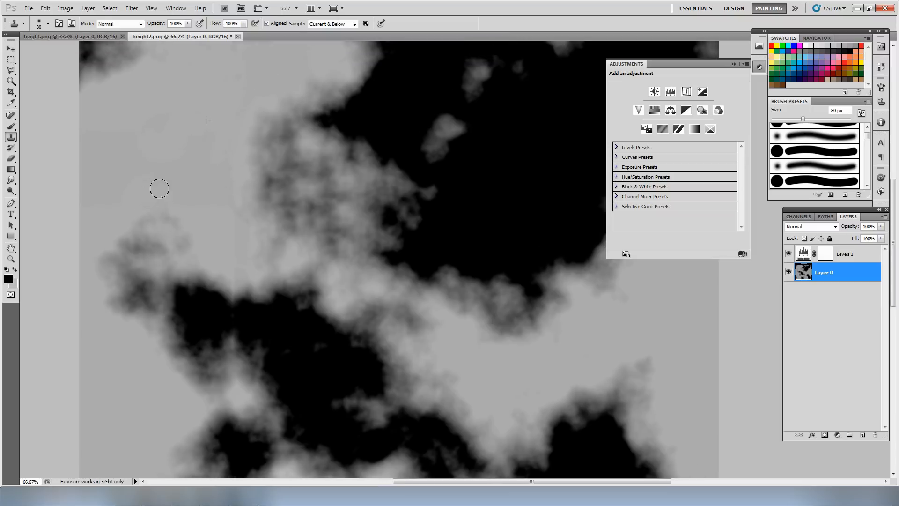
mouse_move(489, 268)
left_mouse_down()
mouse_move(275, 261)
mouse_move(294, 303)
mouse_move(366, 373)
left_mouse_up()
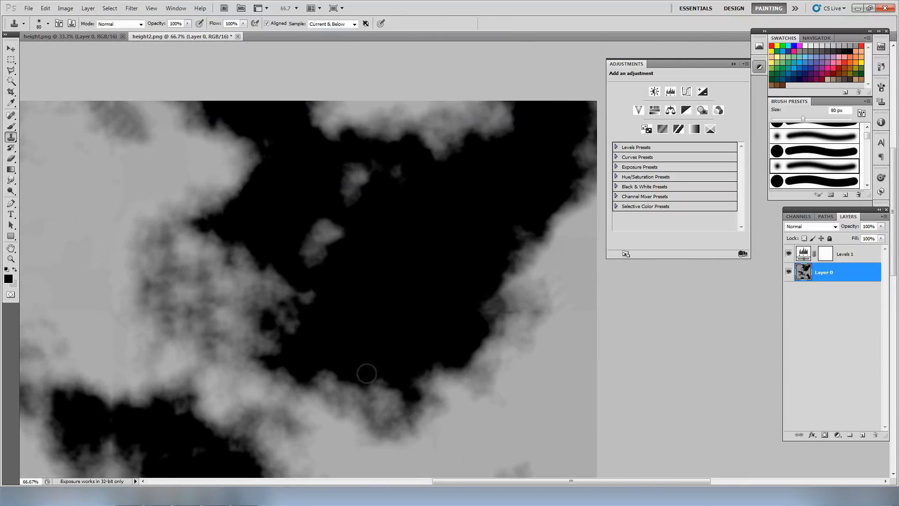
left_click(541, 399, "alt")
mouse_move(569, 307)
left_mouse_down()
mouse_move(570, 327)
mouse_move(588, 314)
left_mouse_up()
- Heal the smudged right-hand border of the large dark area with the Spot Healing Brush
left_click(14, 116)
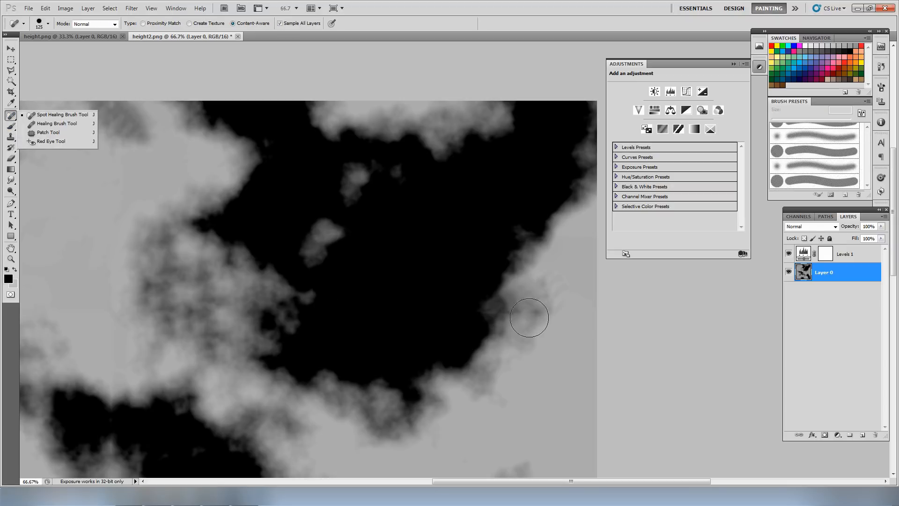
left_click_drag(531, 310, 508, 309)
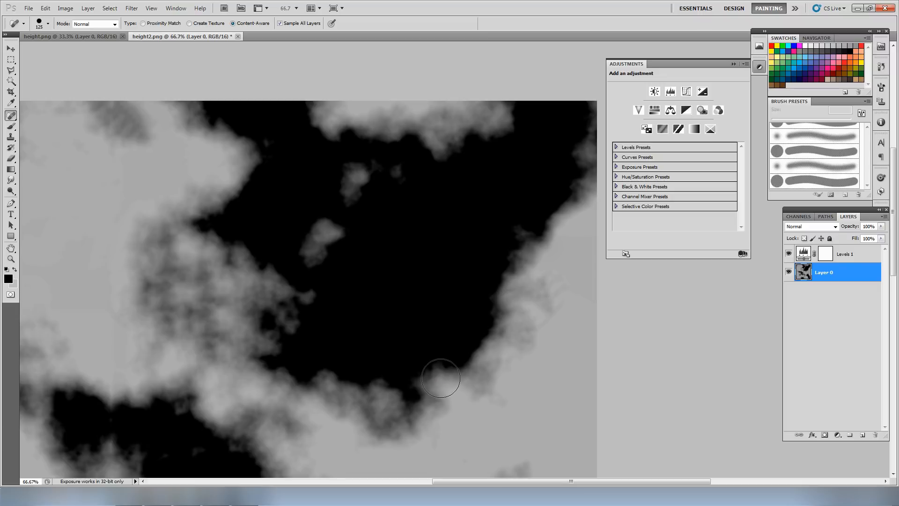
left_click_drag(479, 374, 494, 332)
- Reapply the Offset filter to Layer 0 with the whole image in view
key("ctrl+minus")
key("ctrl+minus")
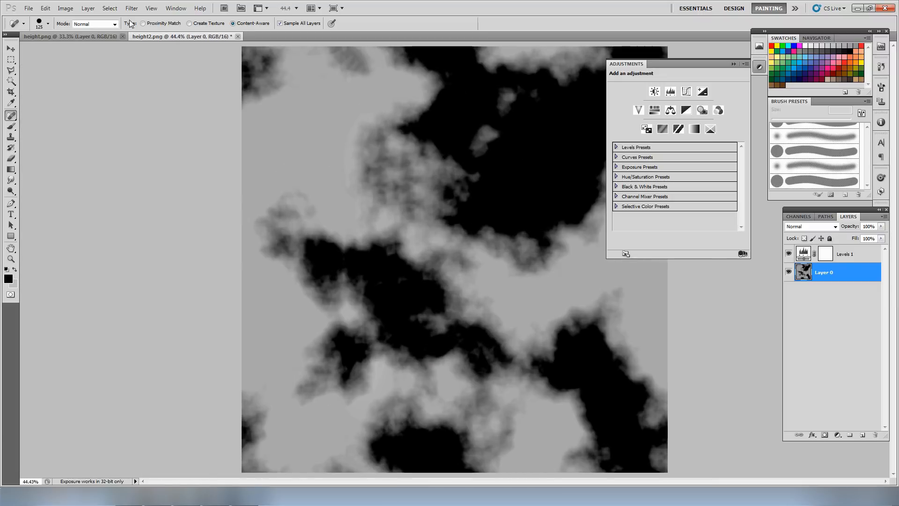
left_click(131, 7)
left_click(150, 15)
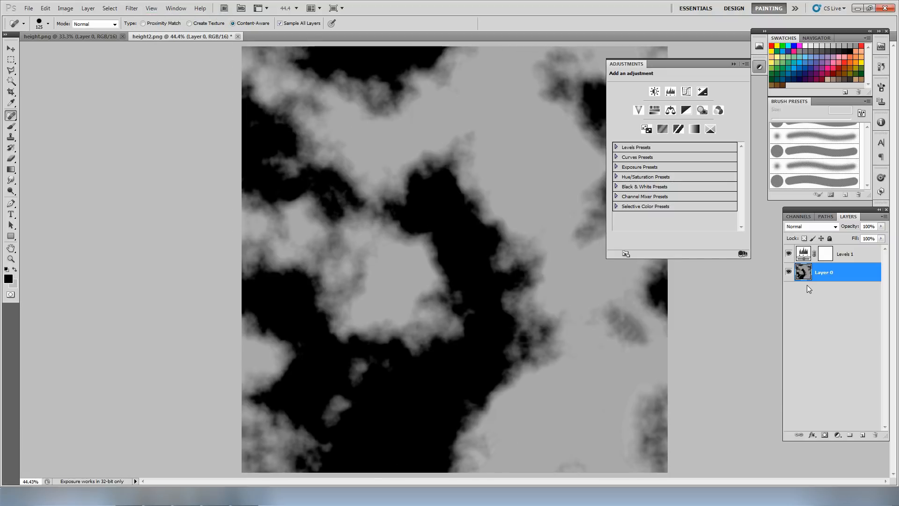
left_click(734, 64)
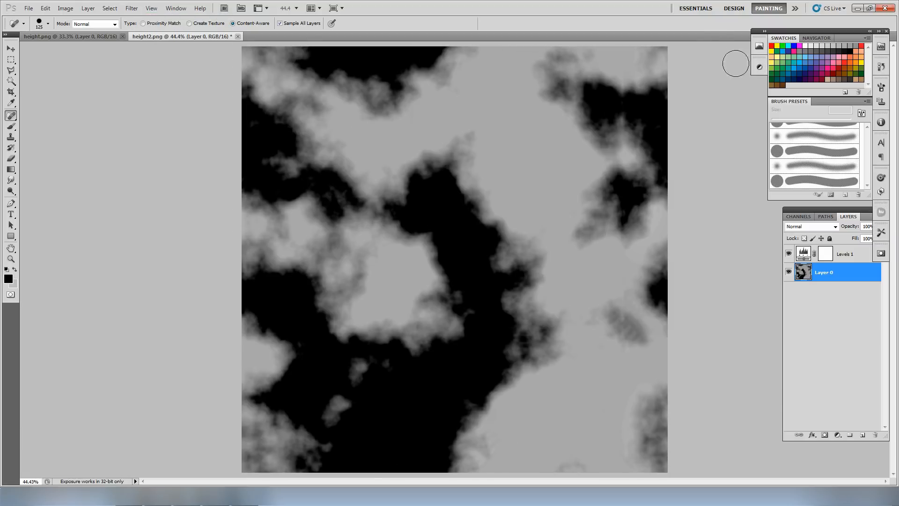
- Set the Levels black input to 0 and delete the Levels adjustment layer
double_click(800, 260)
left_click_drag(661, 151, 612, 151)
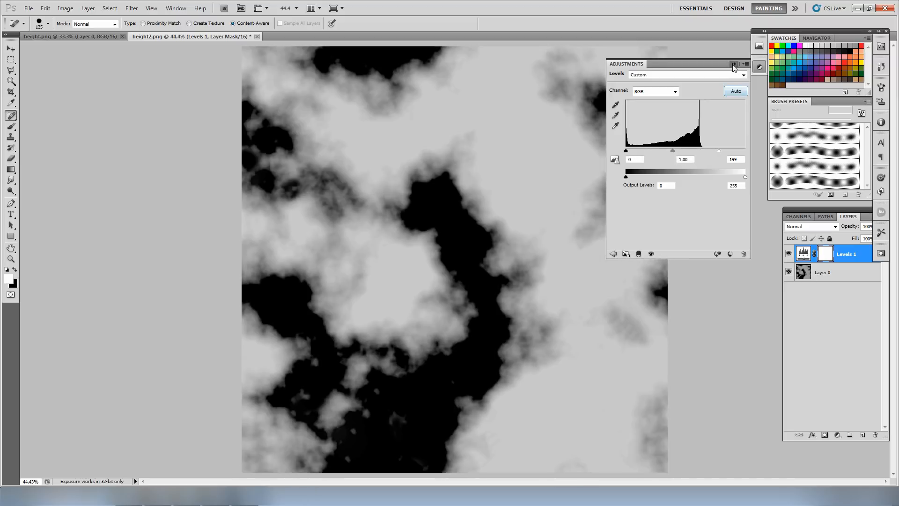
left_click(733, 65)
key("Delete")
key("ctrl+minus")
key("ctrl+0")
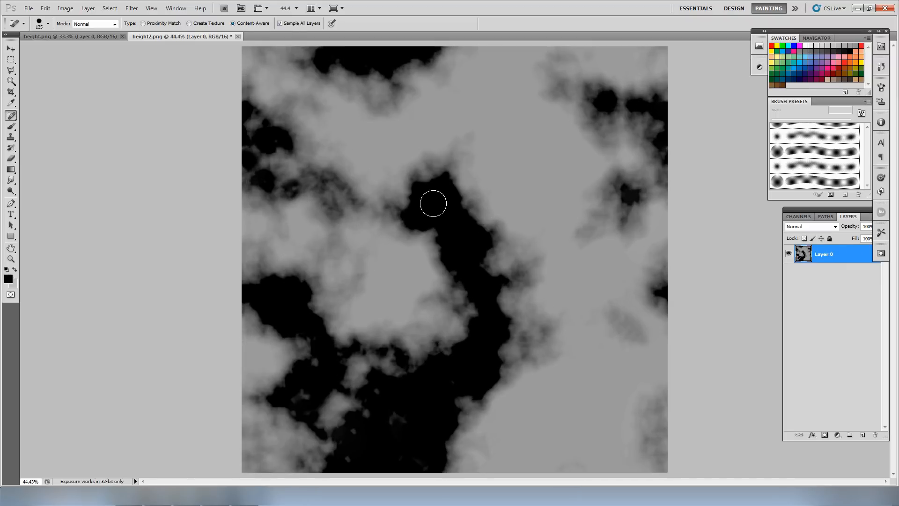
- Save the terrain height map as a non-interlaced PNG copy named height2 and switch to the height.png document
key("ctrl+shift+s")
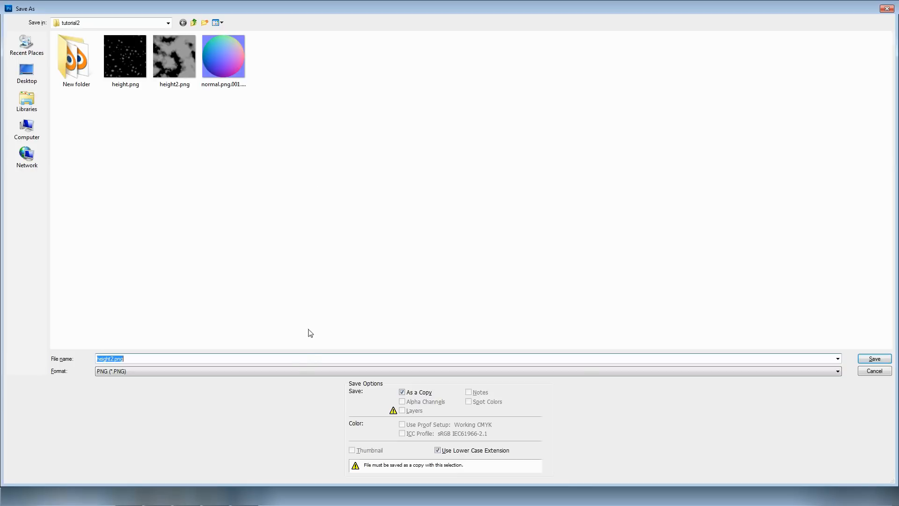
left_click(286, 370)
left_click(240, 426)
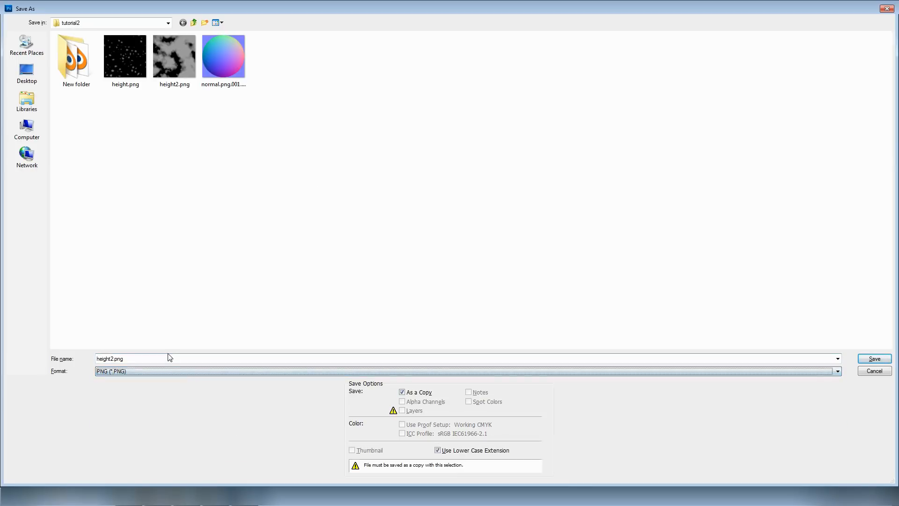
left_click(179, 358)
key("BackSpace")
key("BackSpace")
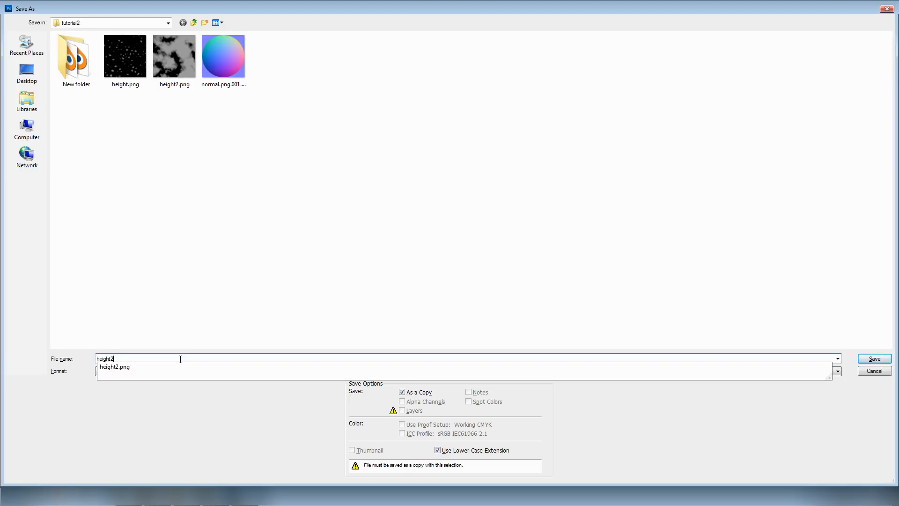
key("Return")
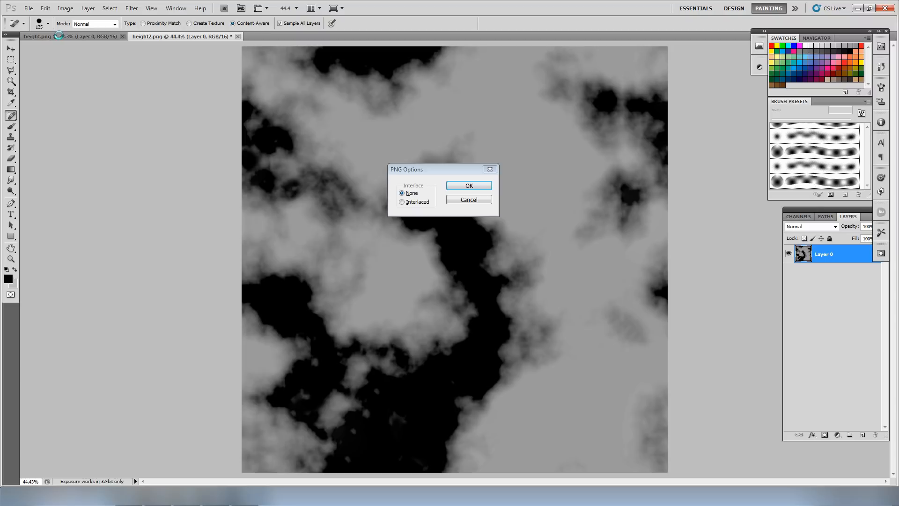
key("Return")
left_click(59, 36)
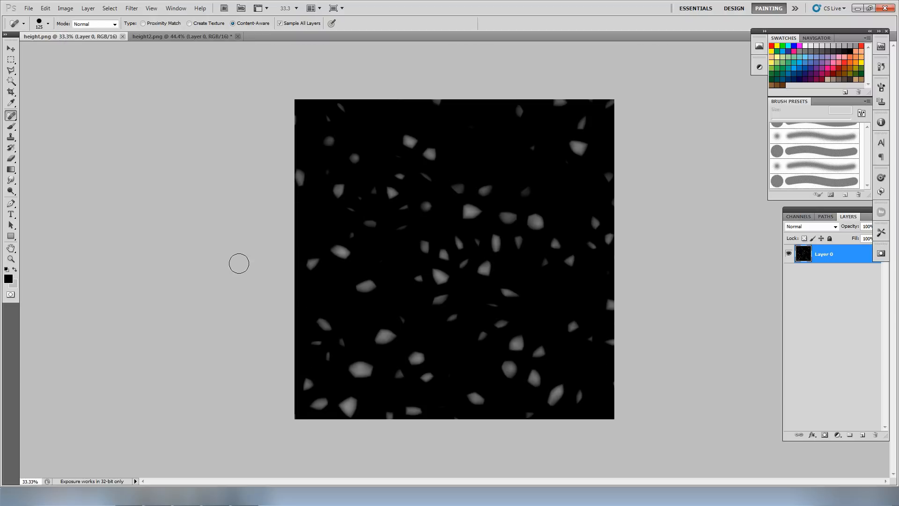
- Switch to the Brush tool with a soft round tip and enlarge it to 250 px
mouse_move(17, 127)
left_mouse_down()
mouse_move(38, 138)
mouse_move(38, 124)
left_mouse_up()
right_click(367, 207)
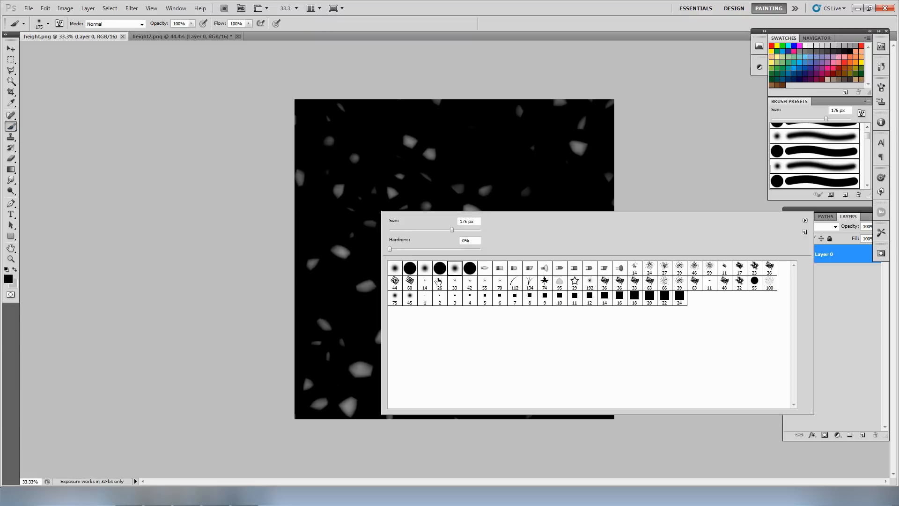
left_click(157, 235)
key("bracketright")
key("bracketright")
key("bracketright")
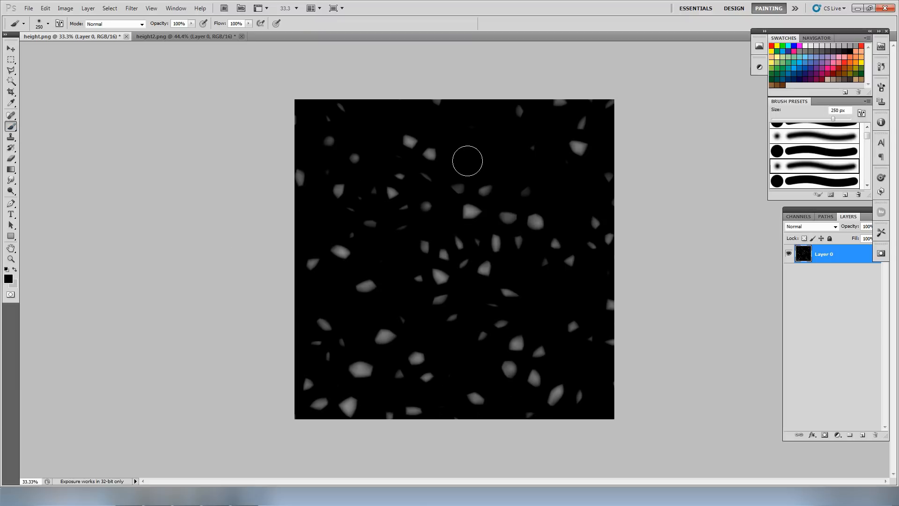
- Reapply the Offset filter to Layer 0 of the rock height map, bringing its seams into the middle of the image
left_click(126, 8)
left_click(147, 17)
key("ctrl+plus")
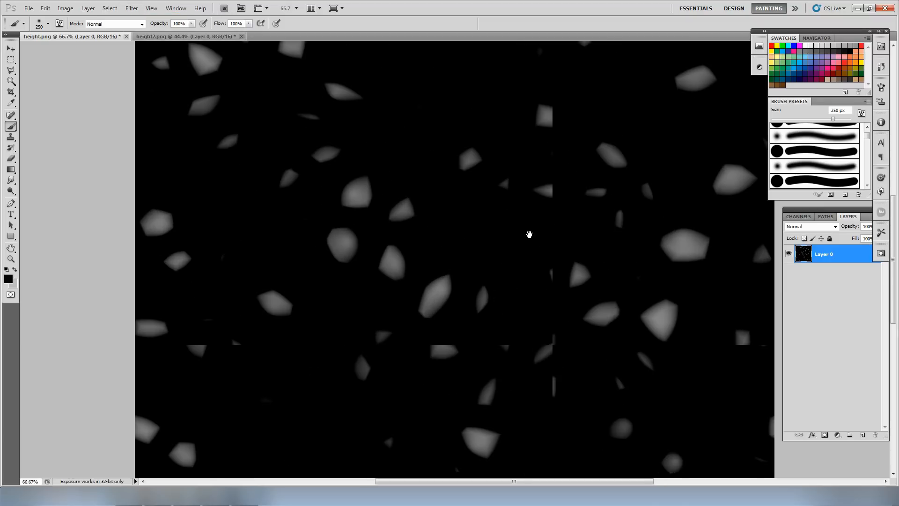
left_click_drag(529, 244, 461, 317)
- Paint out the cut-off rocks along the vertical and horizontal seams in black, adjusting the soft brush size and ending at 100 px
key("bracketleft")
key("bracketleft")
key("bracketleft")
key("ctrl+plus")
key("bracketleft")
key("bracketleft")
key("bracketleft")
mouse_move(476, 283)
left_mouse_down()
mouse_move(493, 299)
mouse_move(486, 233)
mouse_move(507, 229)
mouse_move(494, 274)
left_mouse_up()
key("bracketleft")
key("bracketleft")
mouse_move(496, 244)
left_mouse_down()
mouse_move(492, 221)
mouse_move(481, 323)
mouse_move(445, 331)
mouse_move(399, 128)
left_mouse_up()
key("bracketright")
left_click_drag(445, 336, 475, 192)
key("bracketright")
left_click_drag(413, 324, 426, 187)
key("bracketright")
mouse_move(333, 210)
left_mouse_down()
mouse_move(398, 211)
mouse_move(327, 197)
mouse_move(407, 209)
left_mouse_up()
key("bracketleft")
key("bracketright")
mouse_move(104, 199)
left_mouse_down()
mouse_move(295, 250)
mouse_move(280, 287)
mouse_move(284, 272)
left_mouse_up()
mouse_move(598, 346)
left_mouse_down()
mouse_move(315, 259)
mouse_move(227, 211)
left_mouse_up()
left_click_drag(432, 186, 429, 240)
left_click_drag(376, 319, 418, 168)
left_click_drag(482, 296, 461, 275)
left_click_drag(458, 64, 412, 313)
mouse_move(542, 149)
left_mouse_down()
mouse_move(454, 267)
mouse_move(433, 274)
left_mouse_up()
mouse_move(577, 354)
left_mouse_down()
mouse_move(643, 351)
mouse_move(605, 359)
left_mouse_up()
key("ctrl+minus")
key("ctrl+minus")
left_click_drag(317, 333, 415, 325)
mouse_move(492, 174)
left_mouse_down()
mouse_move(480, 271)
mouse_move(483, 218)
left_mouse_up()
key("ctrl+minus")
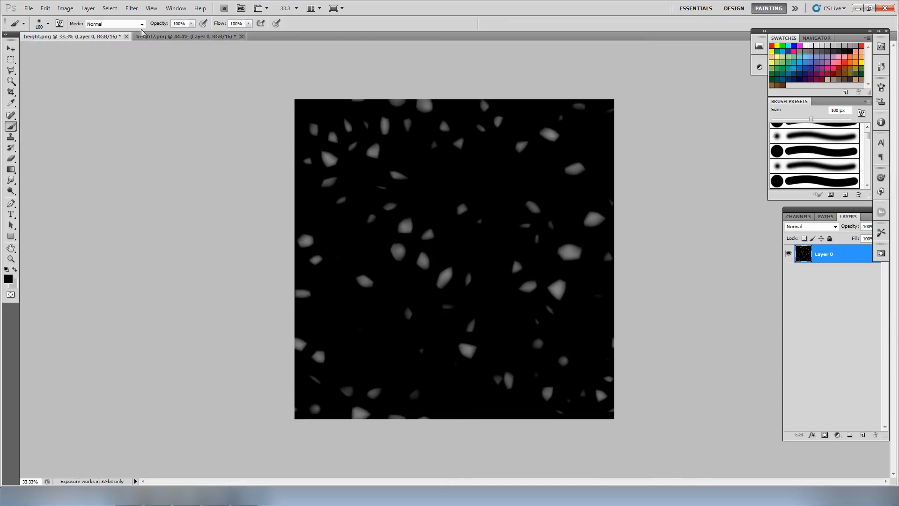
- Reapply the Offset filter to Layer 0 twice, checking the whole rock height map for remaining seams
left_click(132, 8)
left_click(143, 18)
key("ctrl+plus")
key("ctrl+plus")
key("ctrl+minus")
key("ctrl+0")
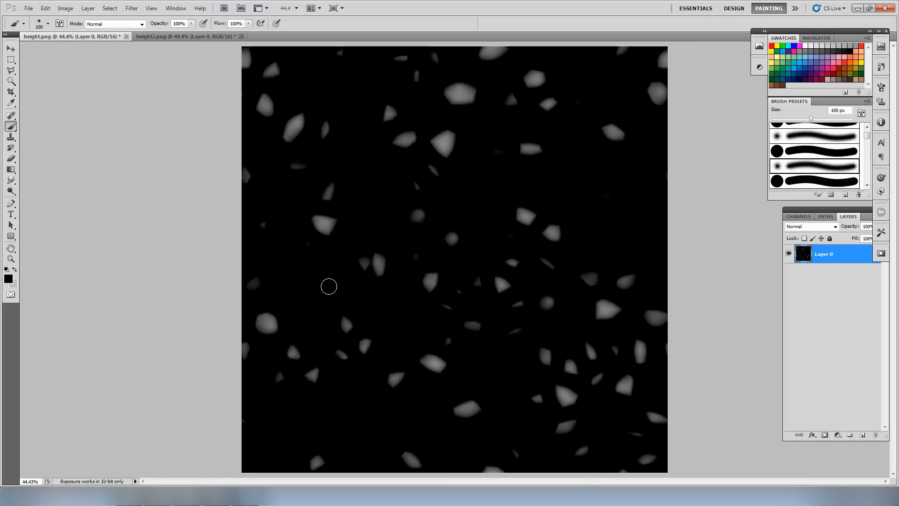
left_click(131, 9)
left_click(143, 18)
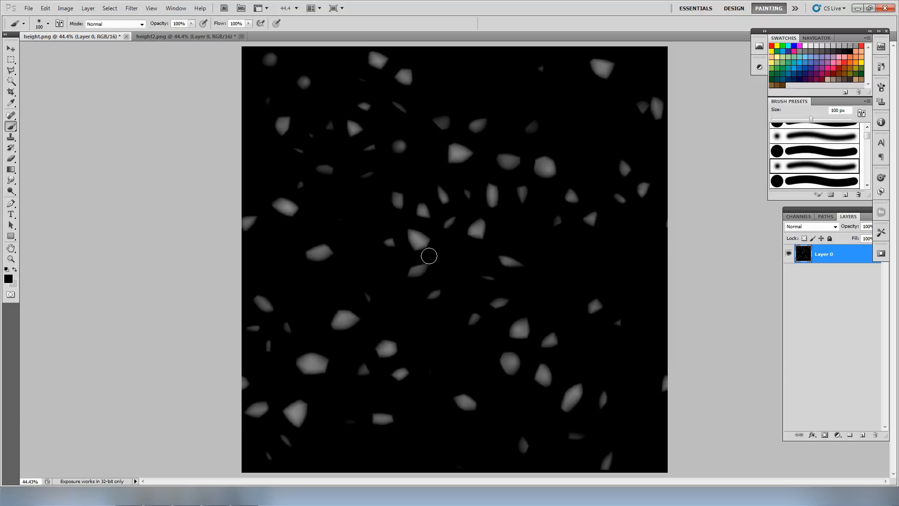
- Save the rock height map as a non-interlaced PNG copy named height11 in the tutorial2 folder
key("ctrl+shift+s")
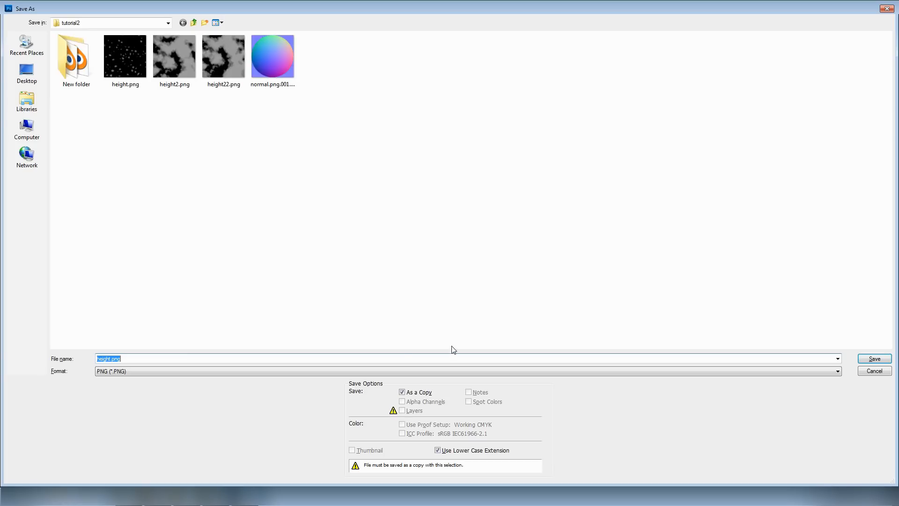
left_click(378, 373)
left_click(239, 285)
left_click(168, 359)
key("BackSpace")
key("BackSpace")
key("BackSpace")
key("BackSpace")
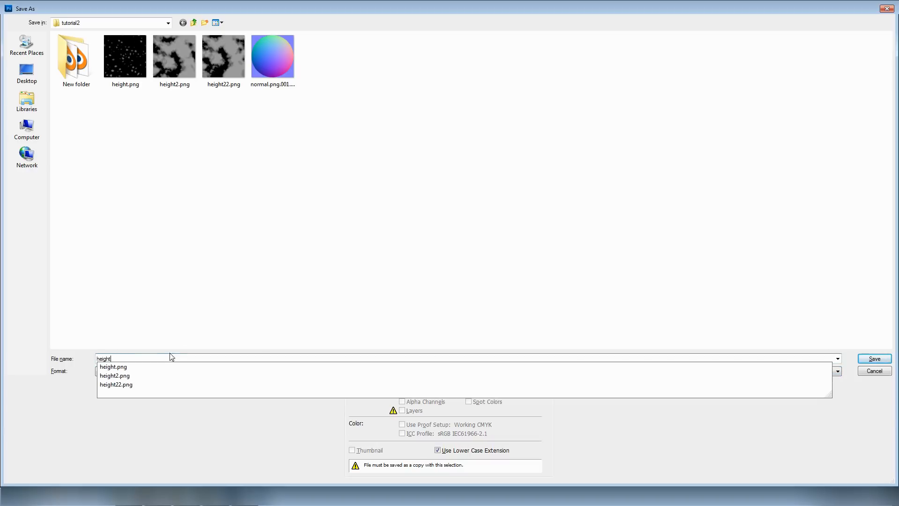
type("11")
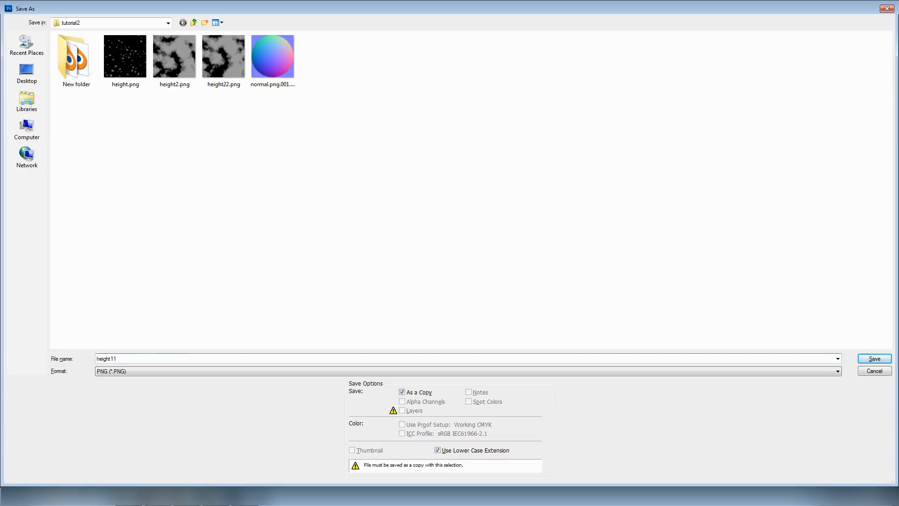
key("Return")
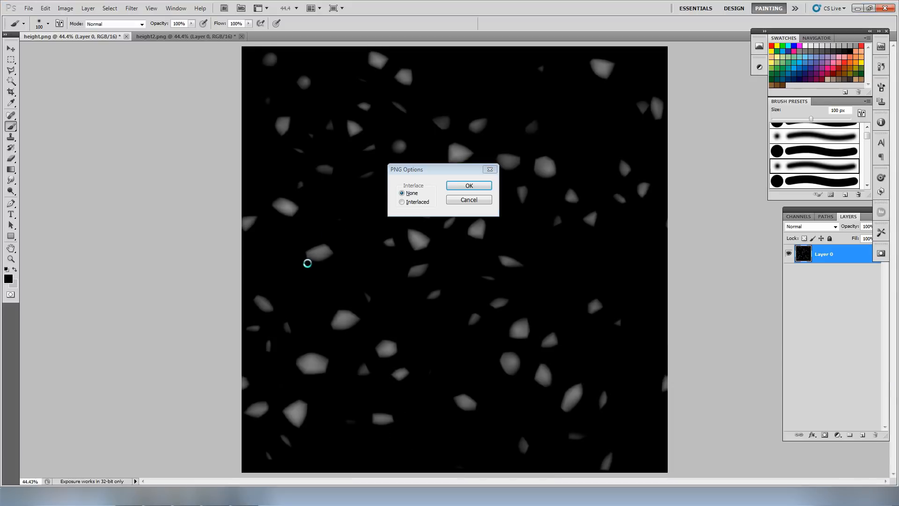
key("Return")
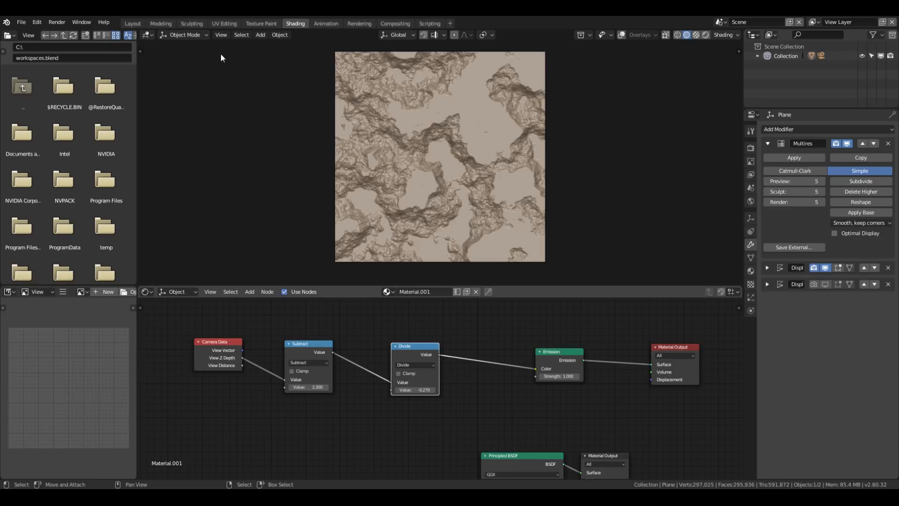
- Switch to Blender's Layout workspace, disable the plane's active Displace modifier and add a new Displace modifier
left_click(137, 24)
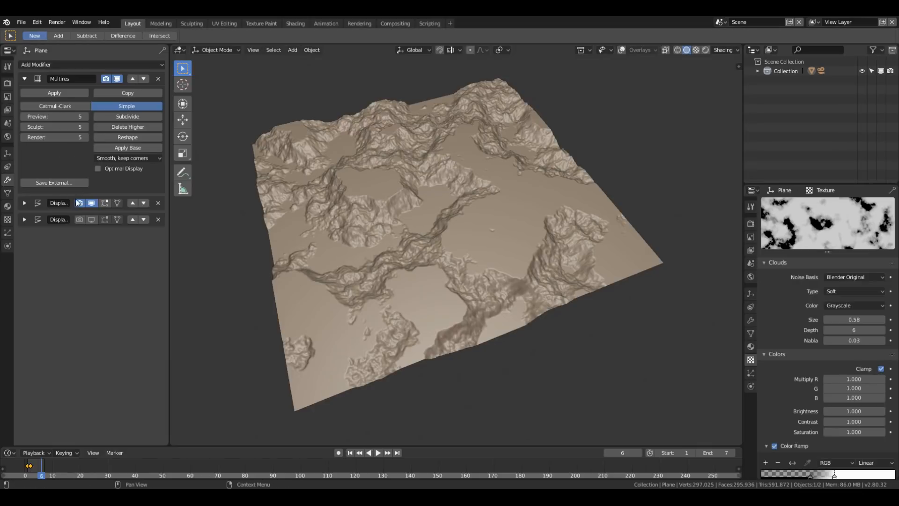
left_click(92, 205)
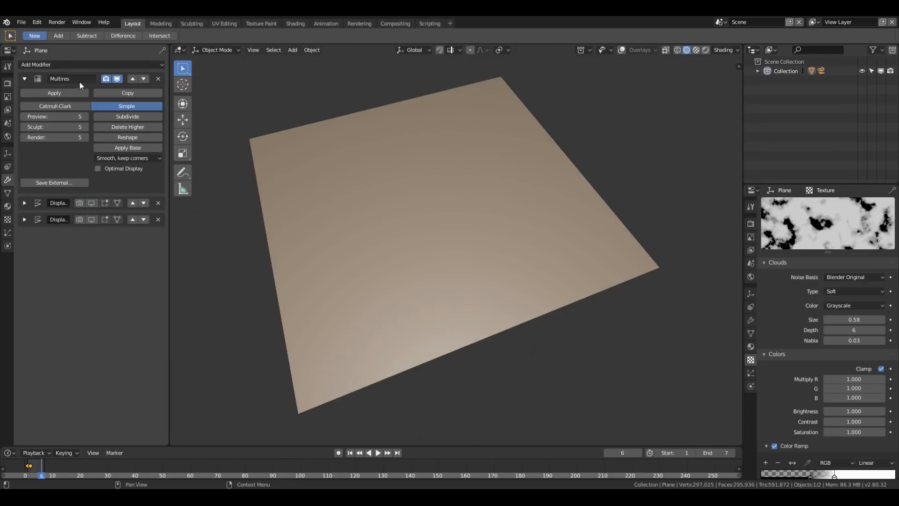
left_click(80, 65)
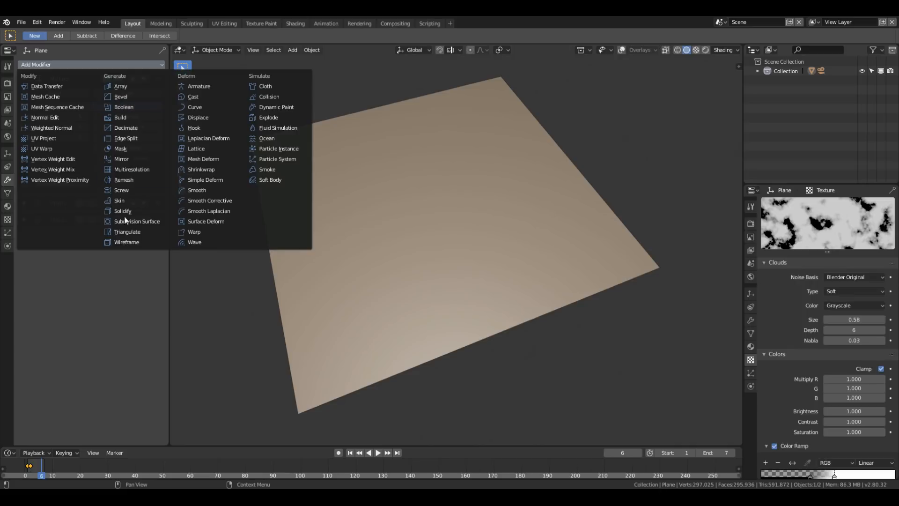
left_click(192, 118)
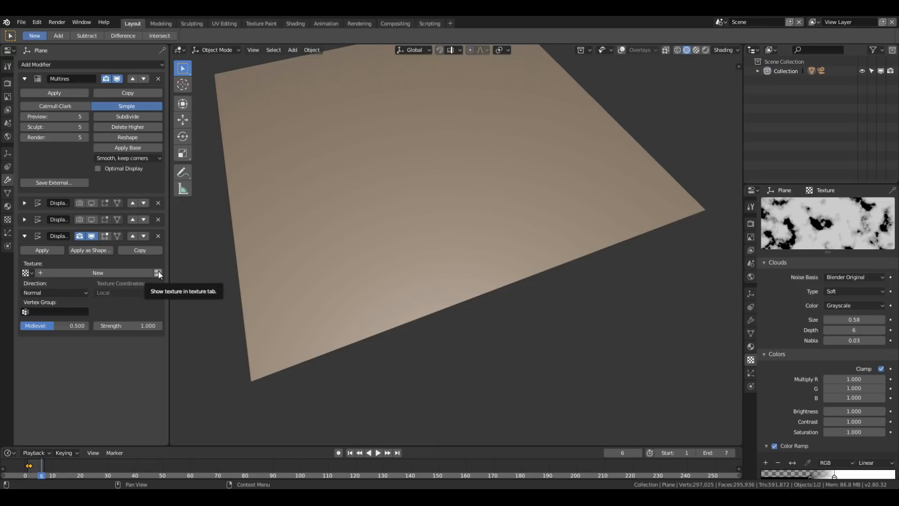
- Create a new image texture for the new Displace modifier and load height22.png into it
left_click(750, 319)
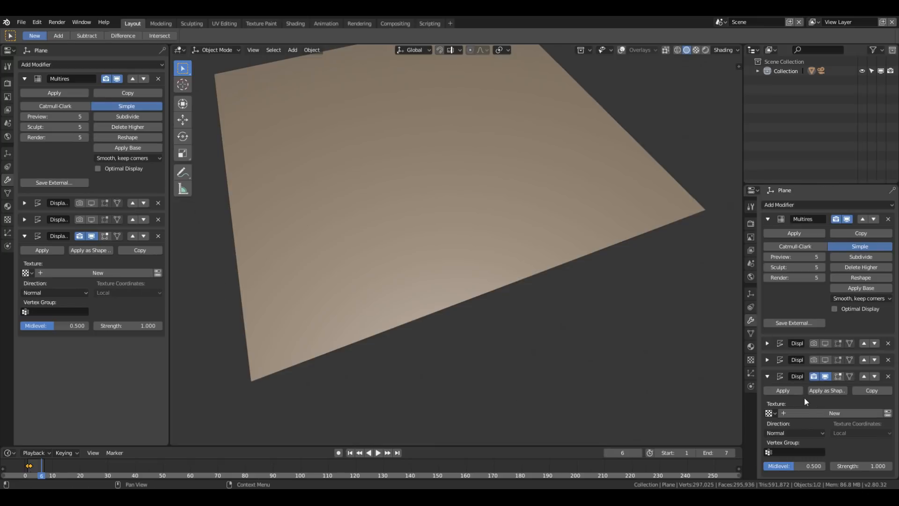
left_click(888, 412)
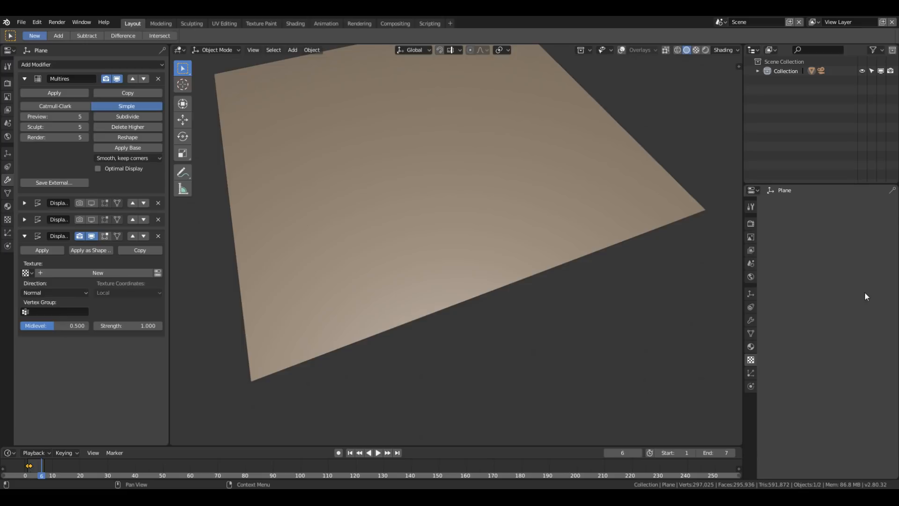
left_click(852, 219)
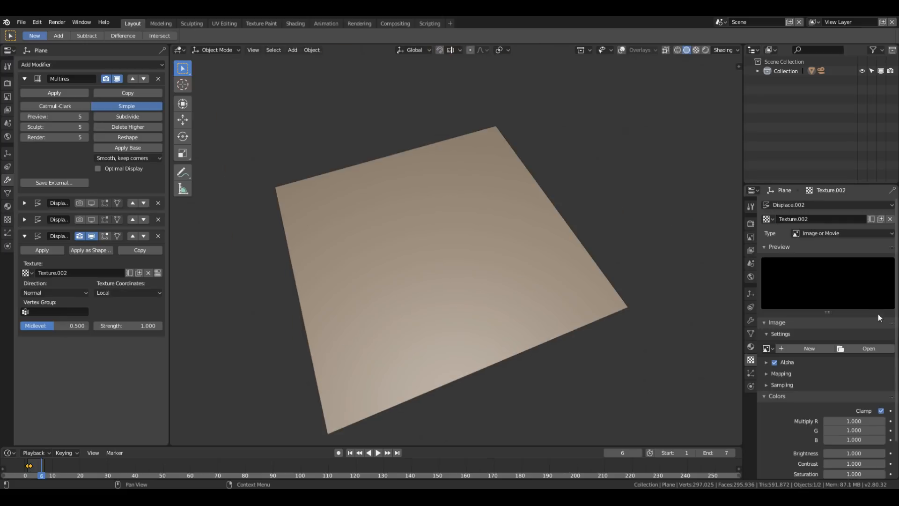
left_click(875, 349)
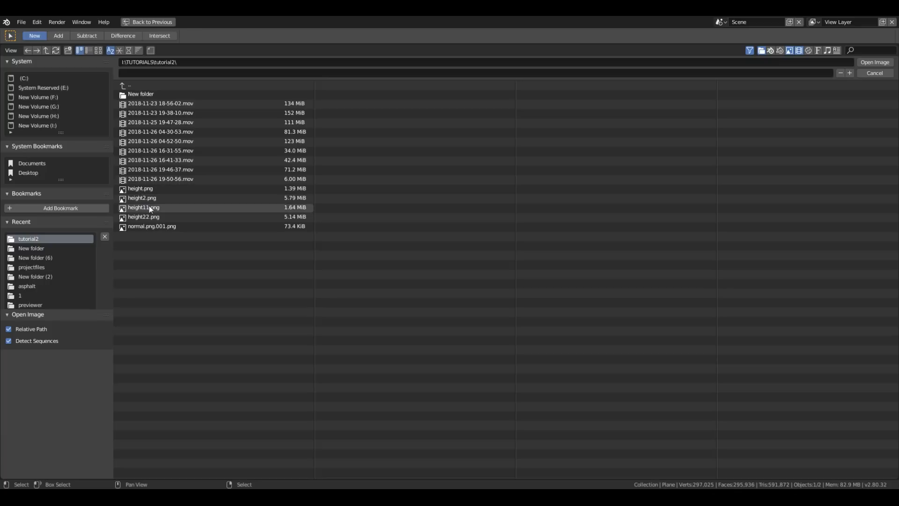
left_click(166, 217)
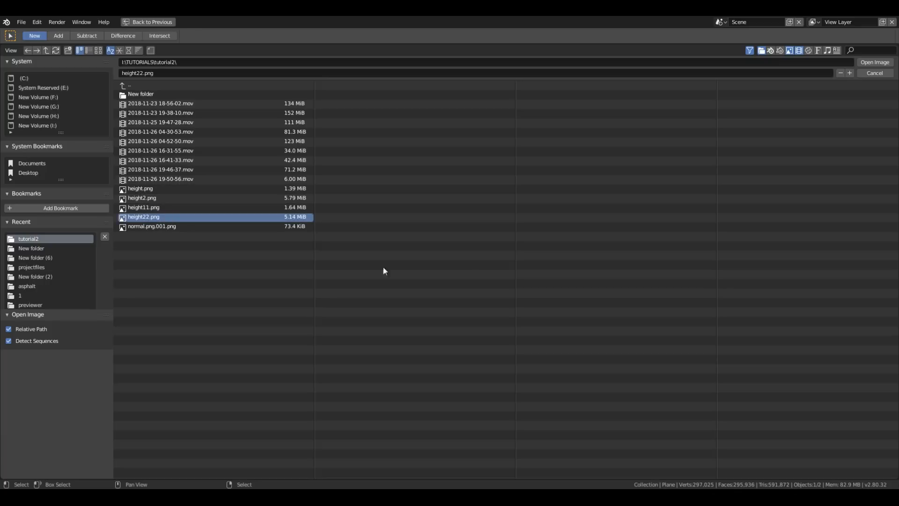
key("Return")
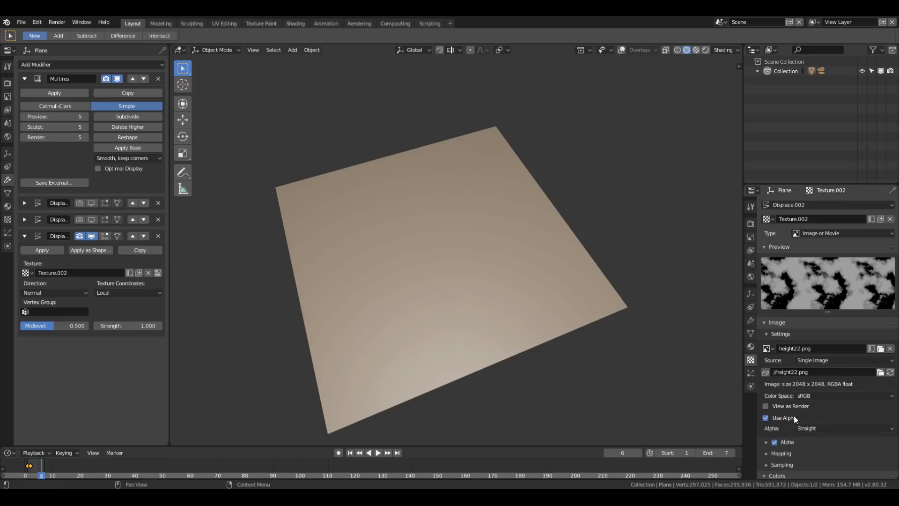
scroll(832, 399, "down", 3)
scroll(833, 395, "down", 3)
scroll(832, 395, "up", 3)
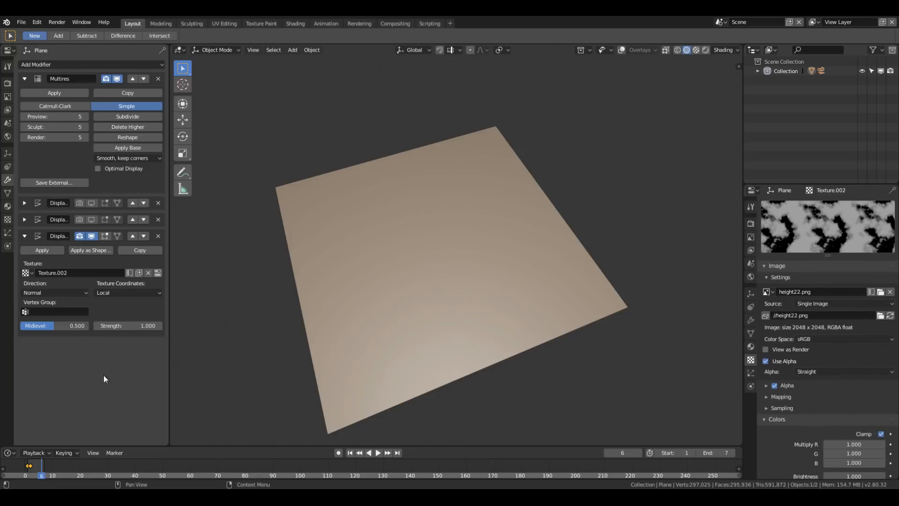
- Insert a keyframe on the new Displace modifier's Midlevel and play the animation, stopping at frame 3
right_click(57, 325)
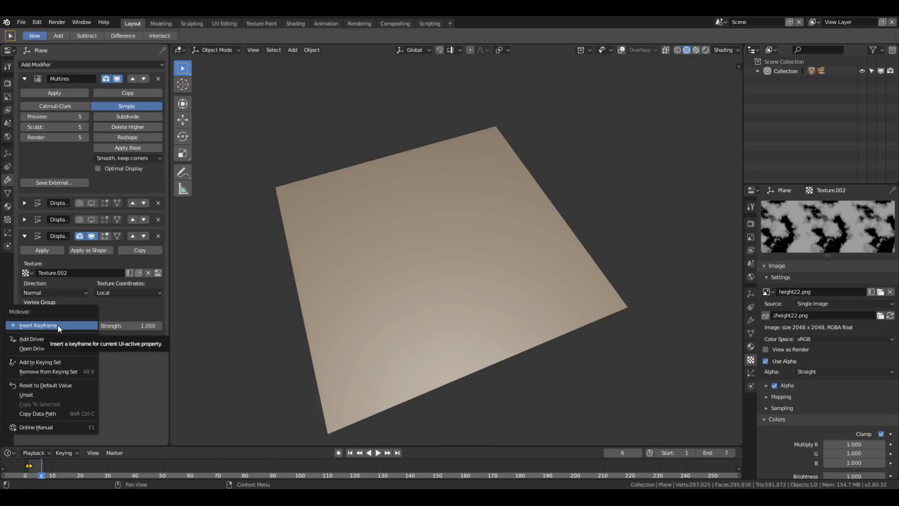
left_click(57, 325)
key("space")
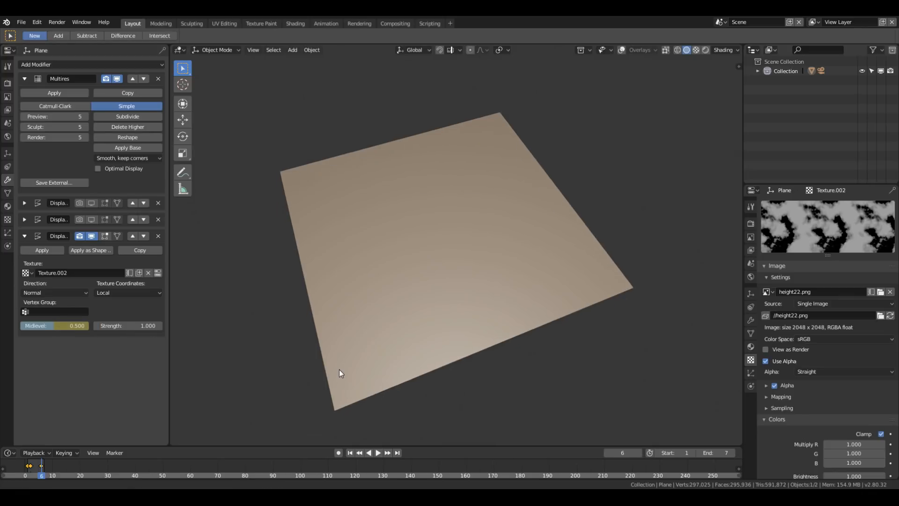
key("space")
middle_click_drag(339, 361, 440, 318)
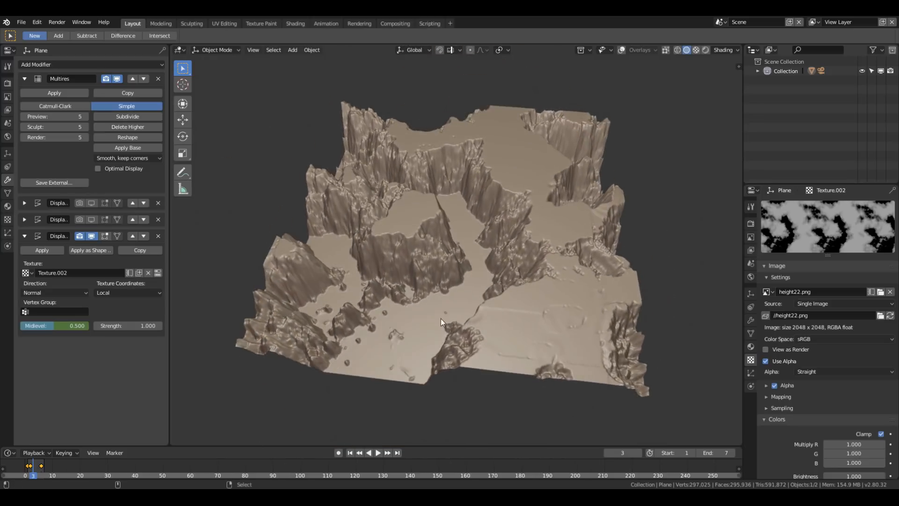
- Set the new Displace modifier's Strength to 0.2 and adjust it to 0.33 while viewing the terrain from several sides
left_click(137, 327)
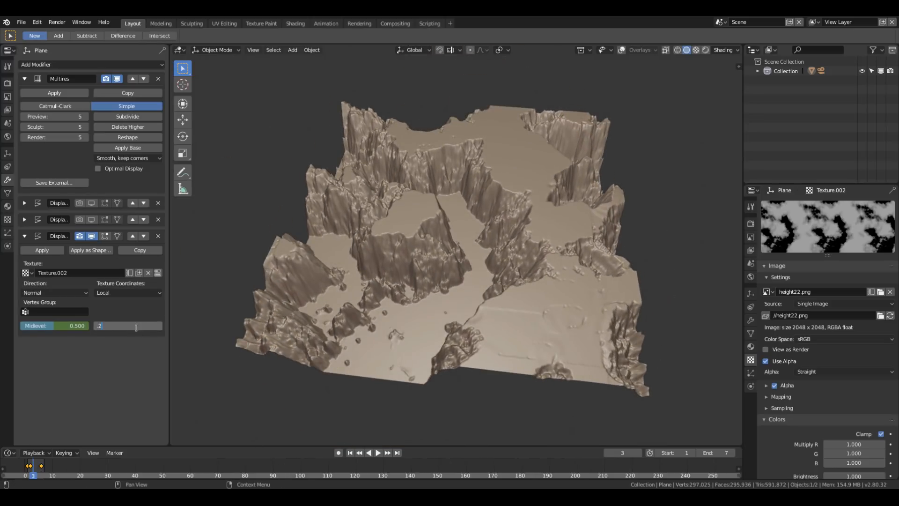
type(".2")
key("Return")
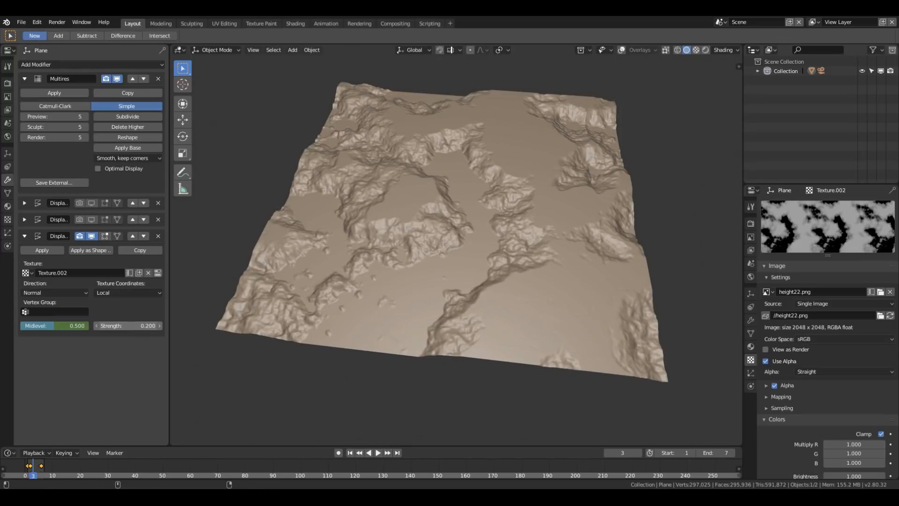
left_click_drag(136, 325, 174, 325)
middle_click_drag(562, 302, 251, 257)
left_click_drag(136, 326, 120, 326)
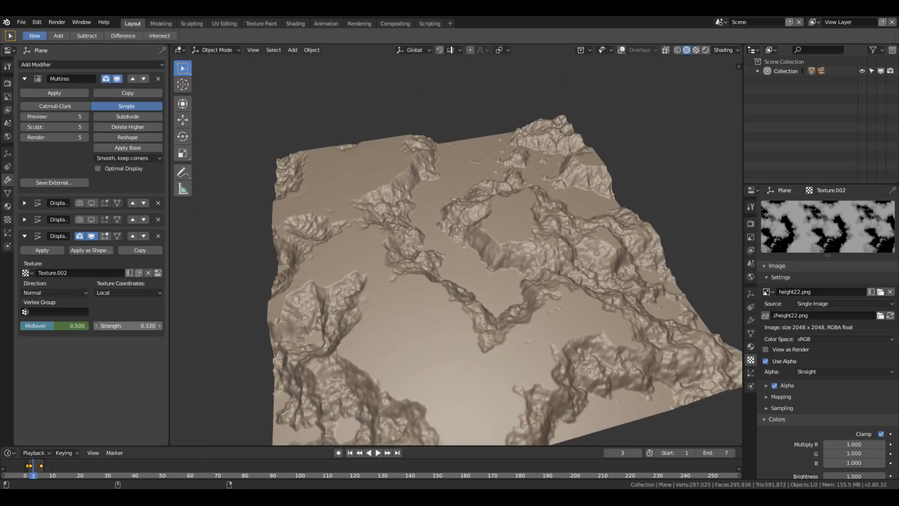
middle_click_drag(611, 186, 482, 316)
- Set the height22.png texture's mapping to repeat 2 times in both X and Y
scroll(487, 319, "down", 3)
scroll(770, 356, "down", 4)
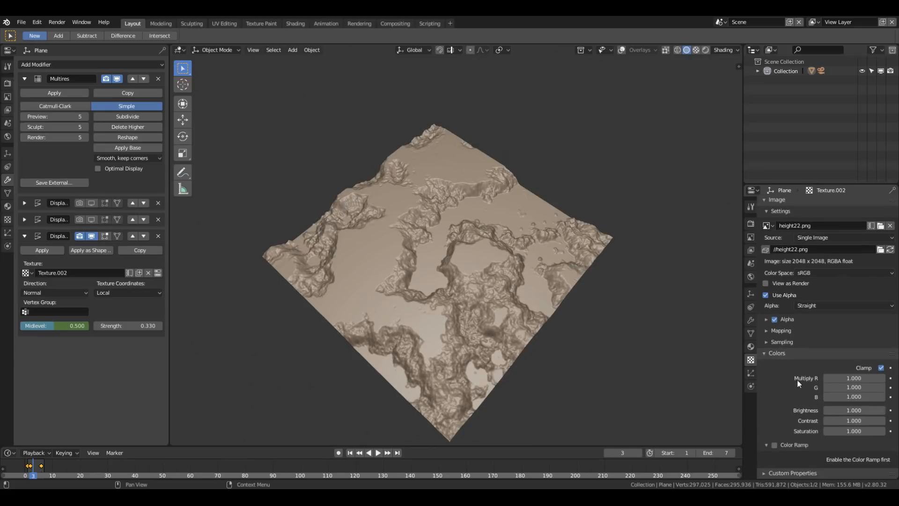
left_click(796, 342)
left_click(797, 342)
left_click(798, 330)
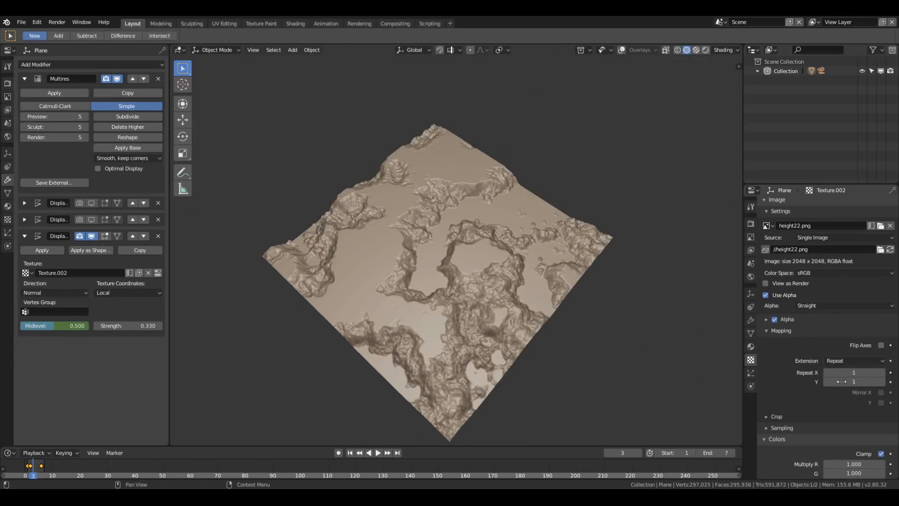
left_click(846, 373)
type("2")
key("Return")
left_click(846, 379)
type("2")
key("Return")
- Set the new Displace modifier's Strength to 0.20 and inspect the tiled terrain for seams
left_click(127, 325)
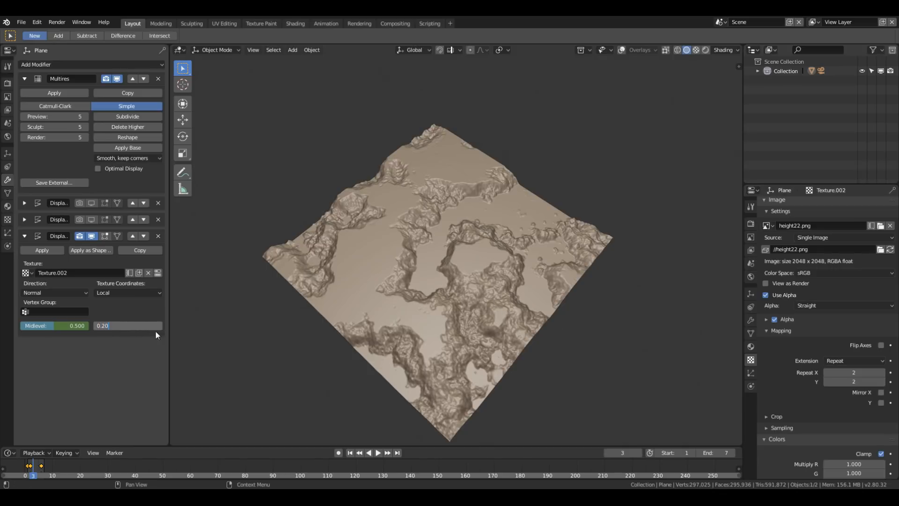
type("0.20")
key("Return")
middle_click_drag(510, 322, 479, 355)
middle_click_drag(353, 307, 566, 274, "shift")
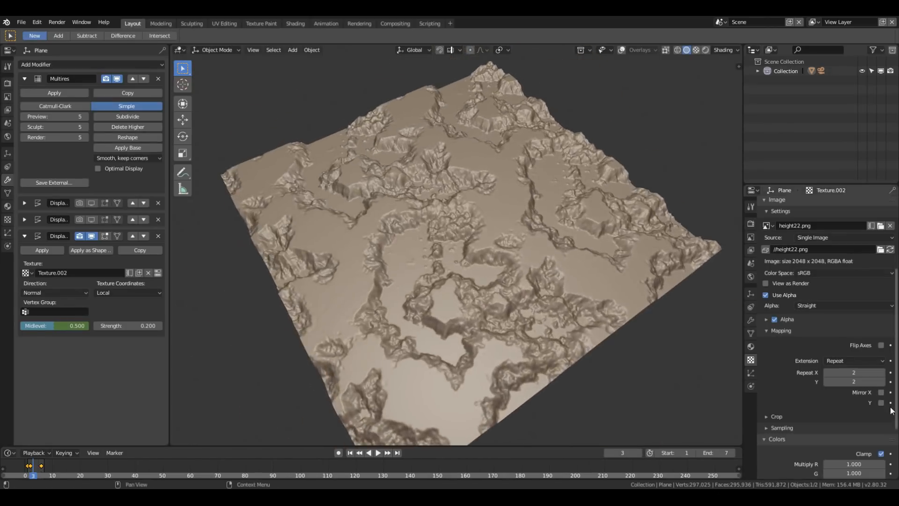
- Set the texture's X and Y repeat to 1 and the new Displace modifier's Strength to 0.3
mouse_move(857, 373)
left_mouse_down()
mouse_move(838, 373)
mouse_move(842, 380)
left_mouse_up()
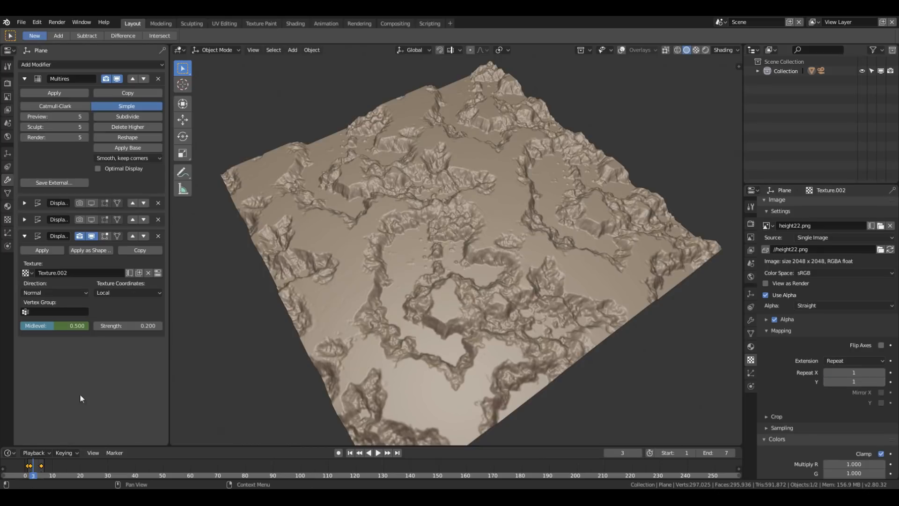
key("Return")
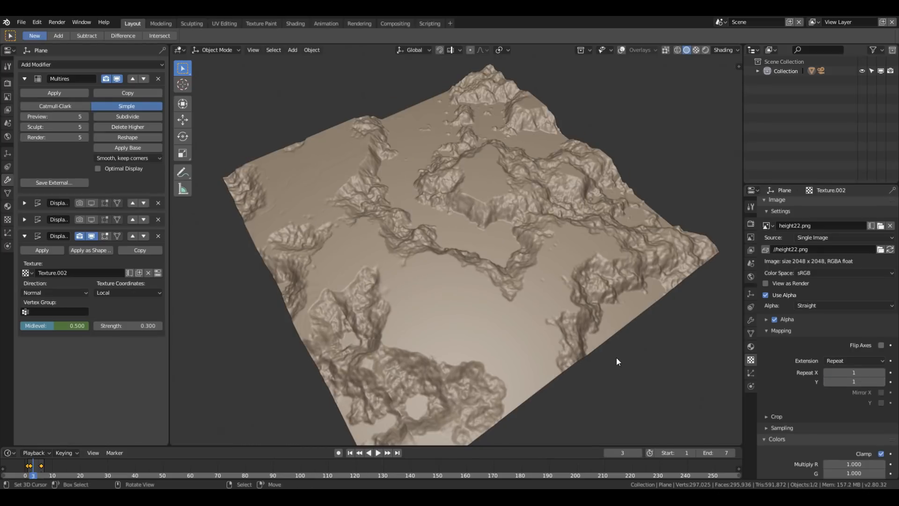
middle_click_drag(544, 330, 450, 281)
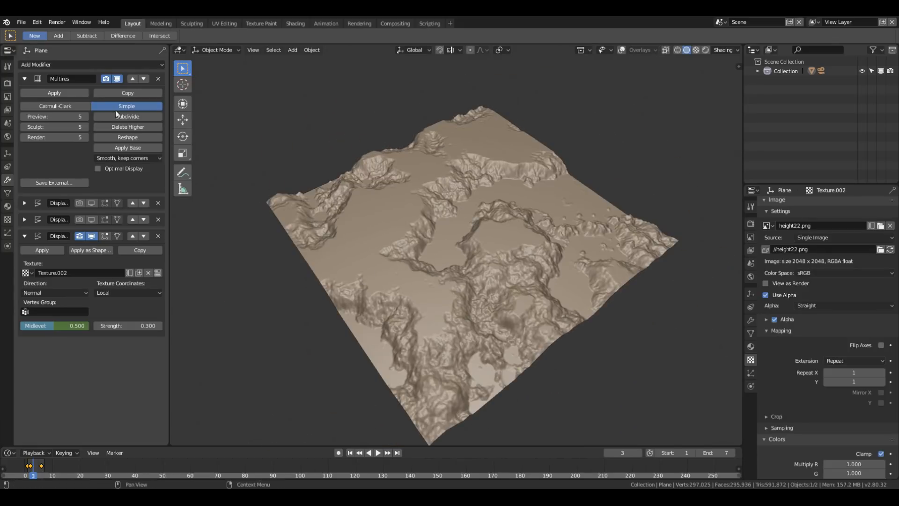
- Open the list of modifiers that can be added to the plane
left_click(60, 64)
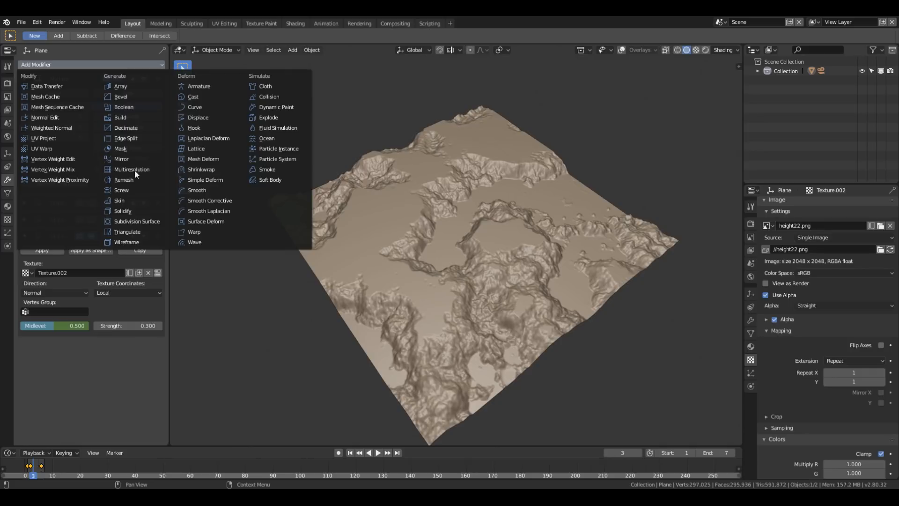
- Add another Displace modifier to the terrain plane and set its direction to Z
left_click(200, 118)
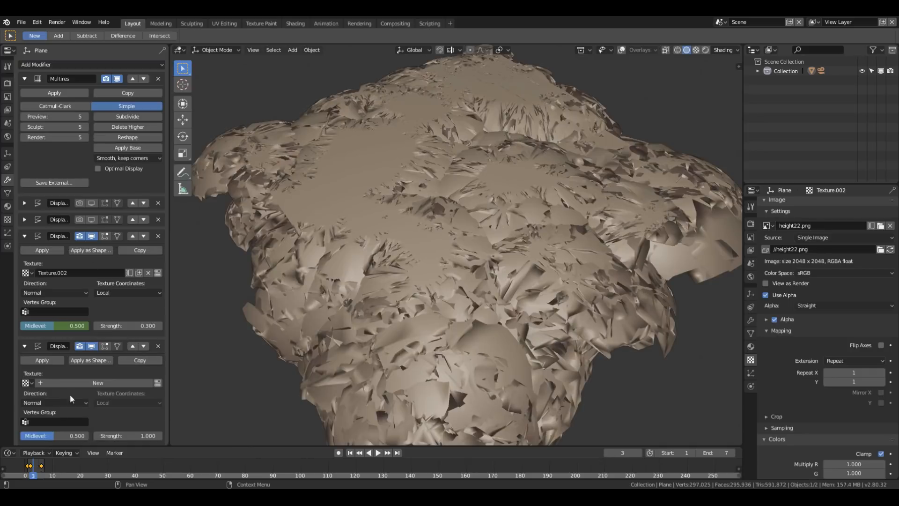
scroll(445, 325, "up", 2)
scroll(445, 325, "down", 4)
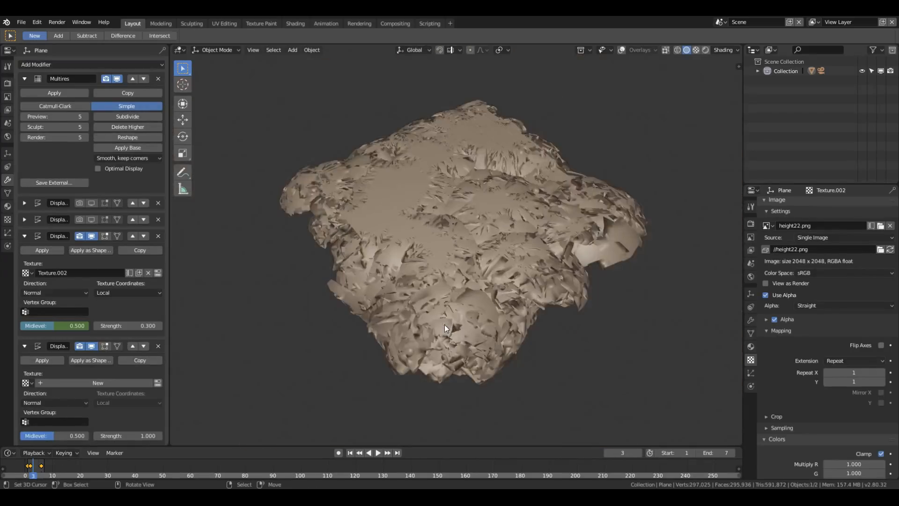
scroll(69, 425, "down", 1)
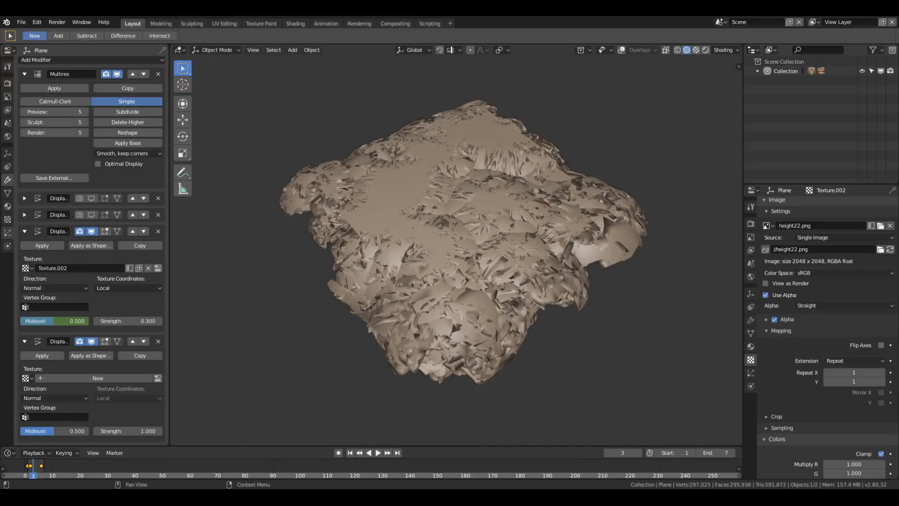
left_click(24, 231)
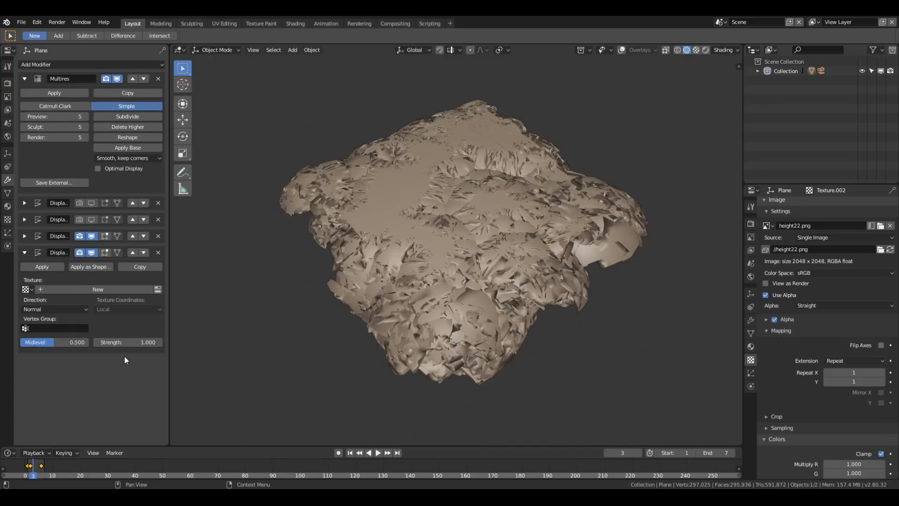
left_click(52, 307)
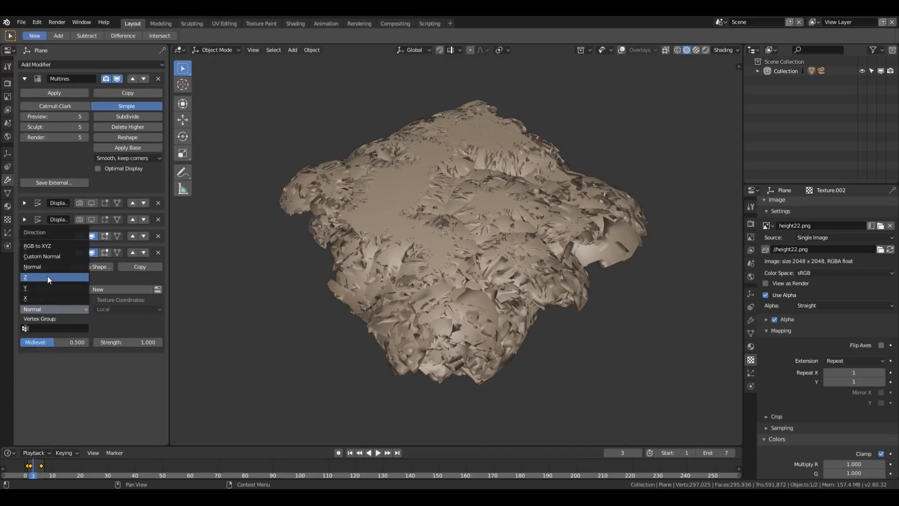
left_click(47, 277)
scroll(381, 317, "up", 3)
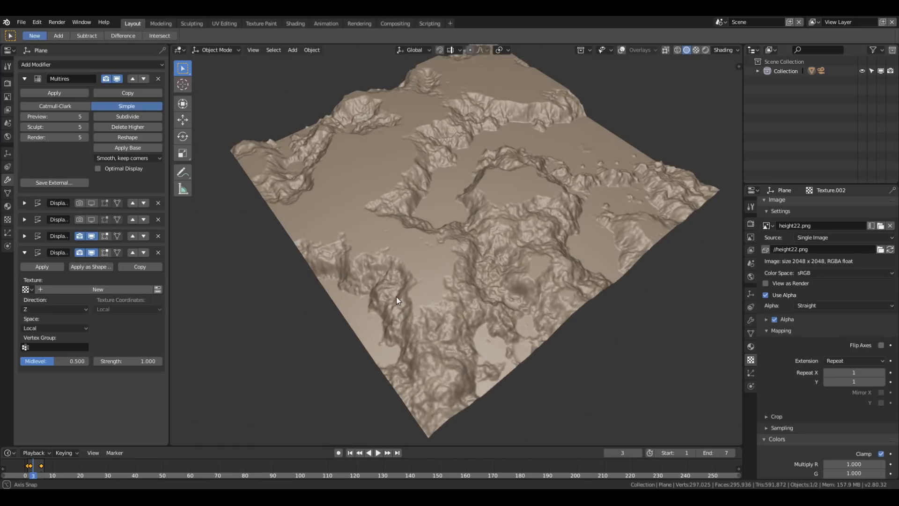
- Create a new texture for the added Displace modifier and load height11.png as its image
left_click(751, 320)
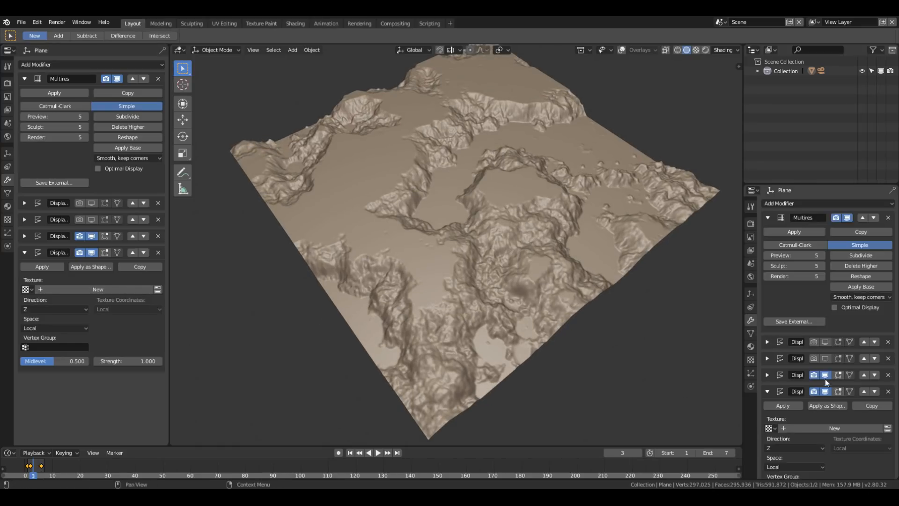
scroll(870, 411, "down", 2)
left_click(888, 394)
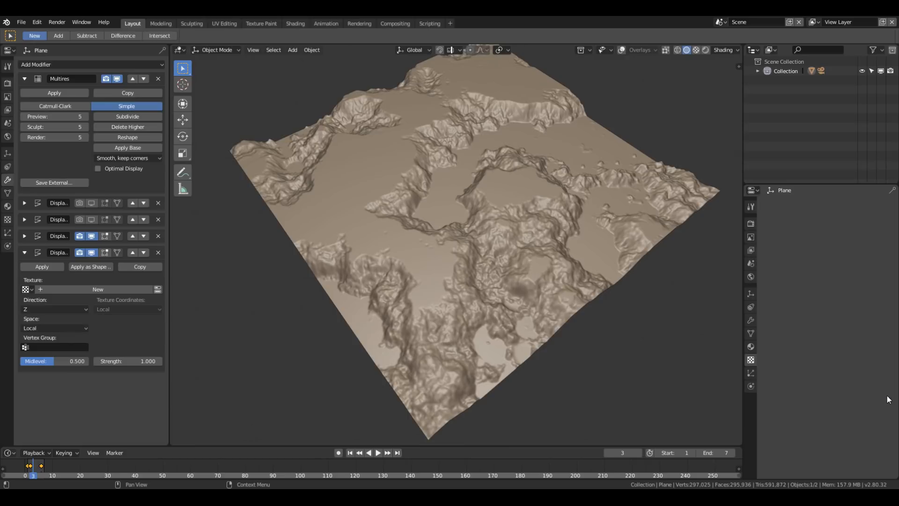
left_click(829, 218)
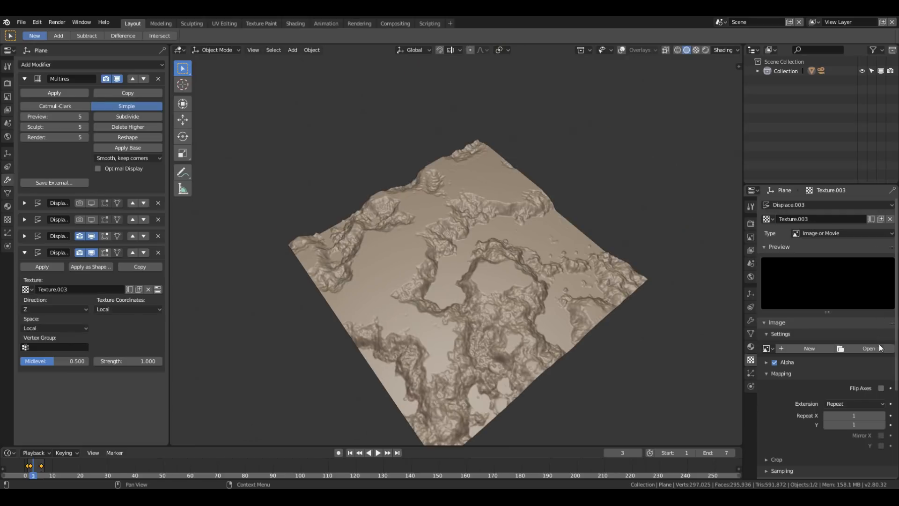
left_click(879, 347)
left_click(99, 50)
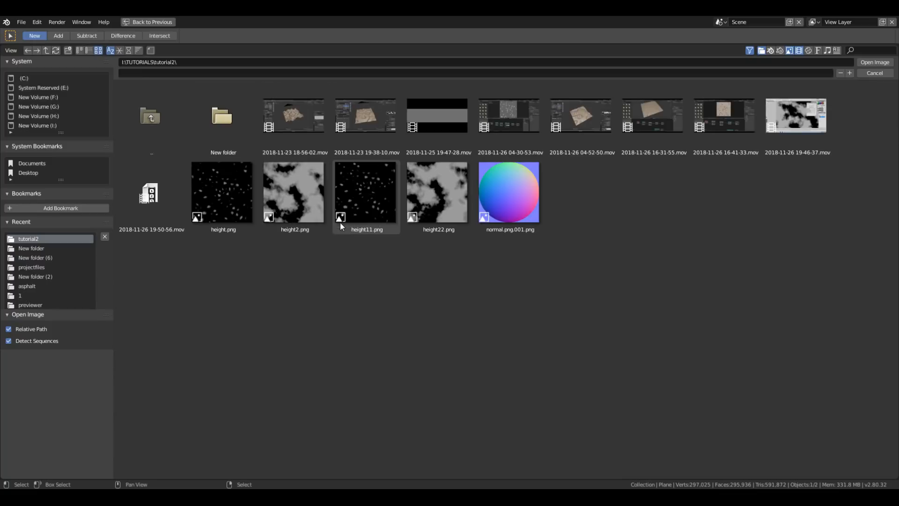
left_click(352, 223)
double_click(375, 224)
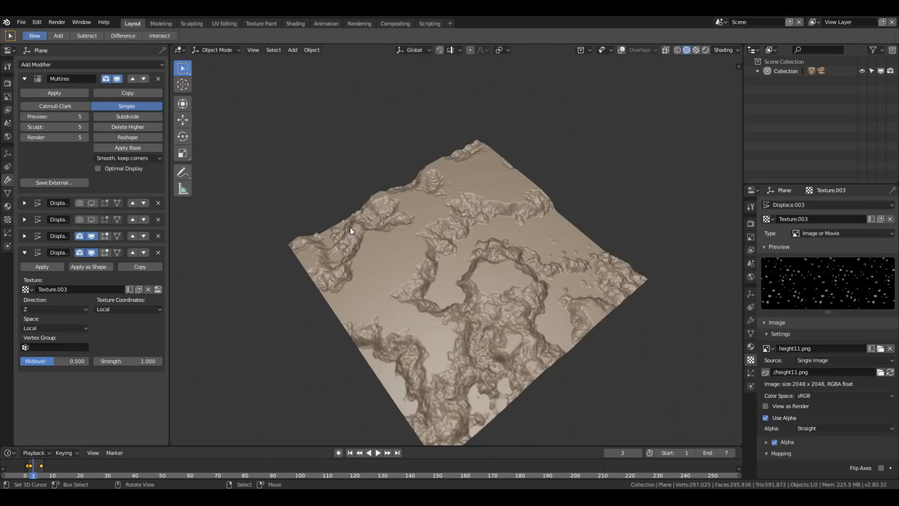
- Insert a keyframe on the new Displace modifier's Midlevel at frame 3 and advance to frame 4
middle_click_drag(614, 414, 434, 373)
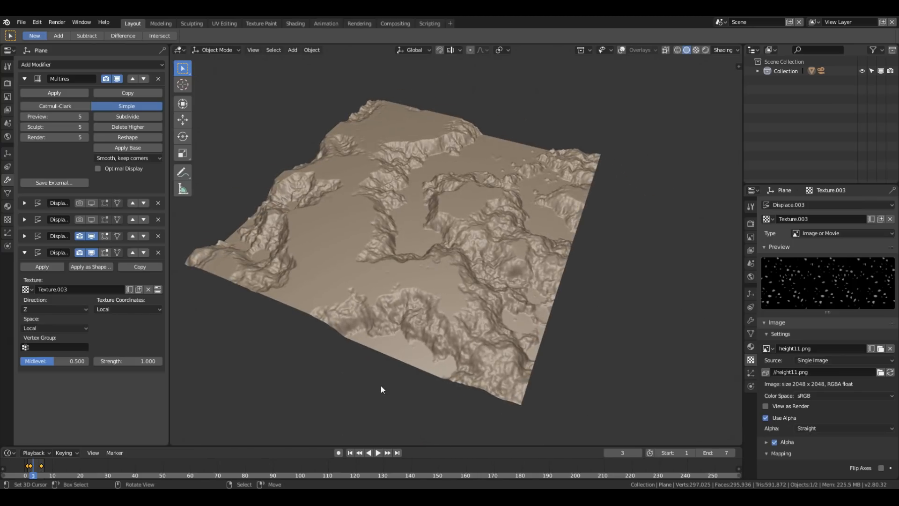
scroll(819, 438, "down", 3)
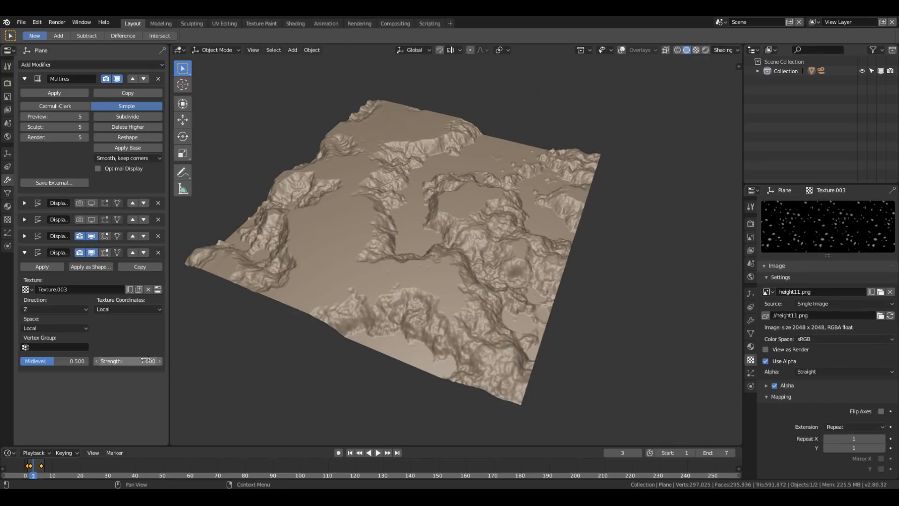
right_click(80, 359)
left_click(81, 360)
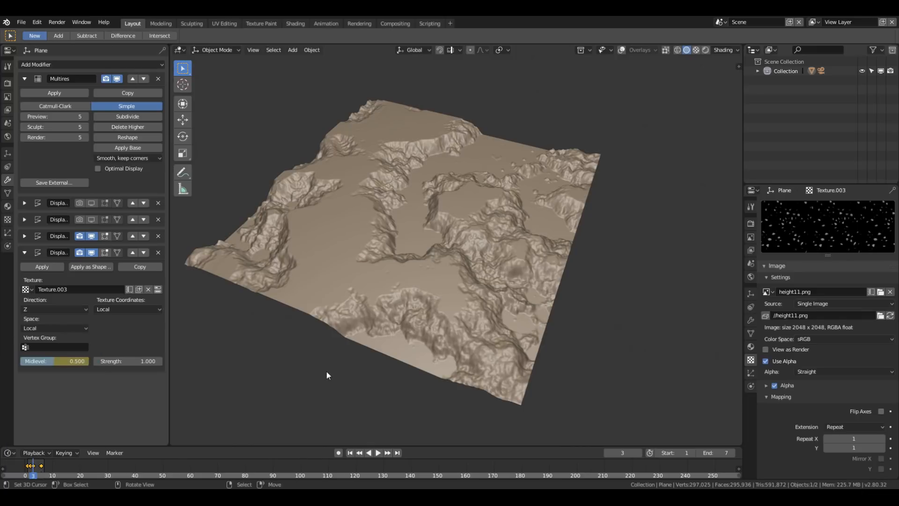
key("Right")
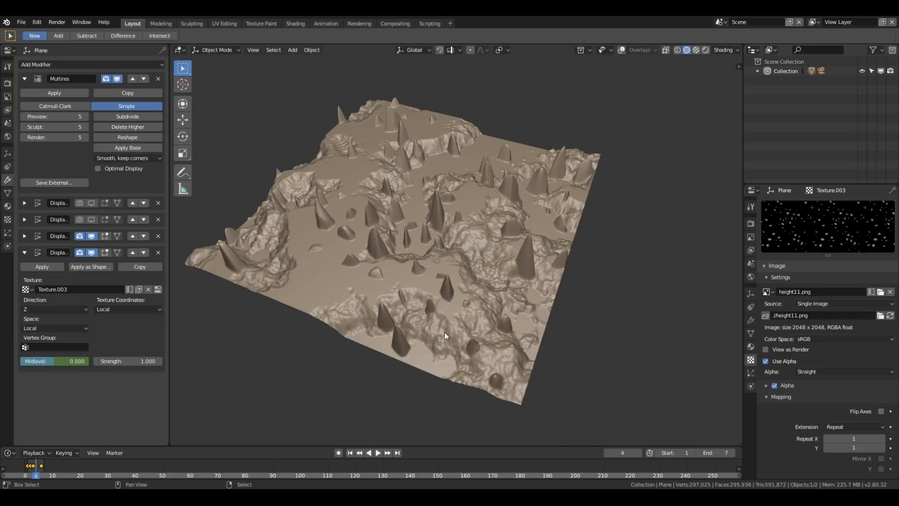
- Try the new Displace modifier's strength at 0.2 and then at 0.3
left_click(129, 361)
type(".2")
key("Return")
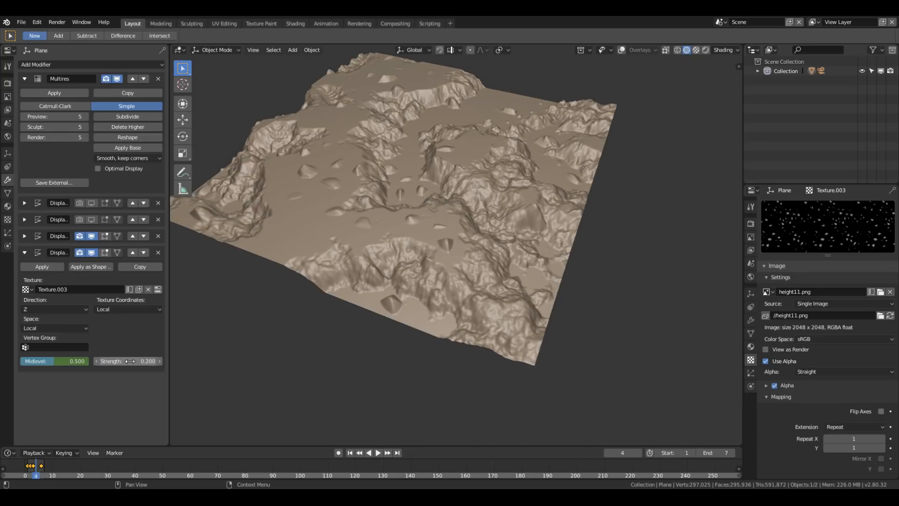
left_click_drag(131, 362, 133, 364)
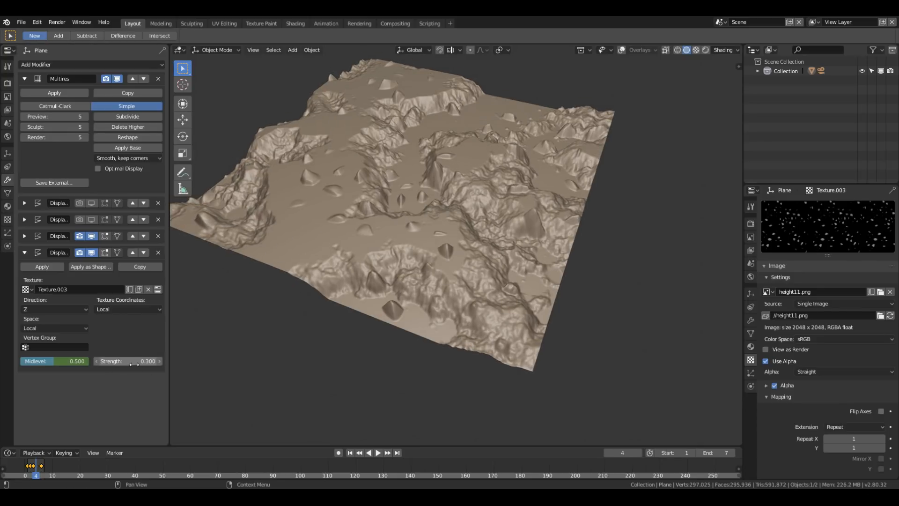
middle_click_drag(495, 243, 397, 224)
- Set the new Displace modifier's strength to 0.2
left_click(135, 361)
type("2")
key("Return")
left_click(130, 362)
type("0.2")
key("Return")
middle_click_drag(595, 268, 459, 299)
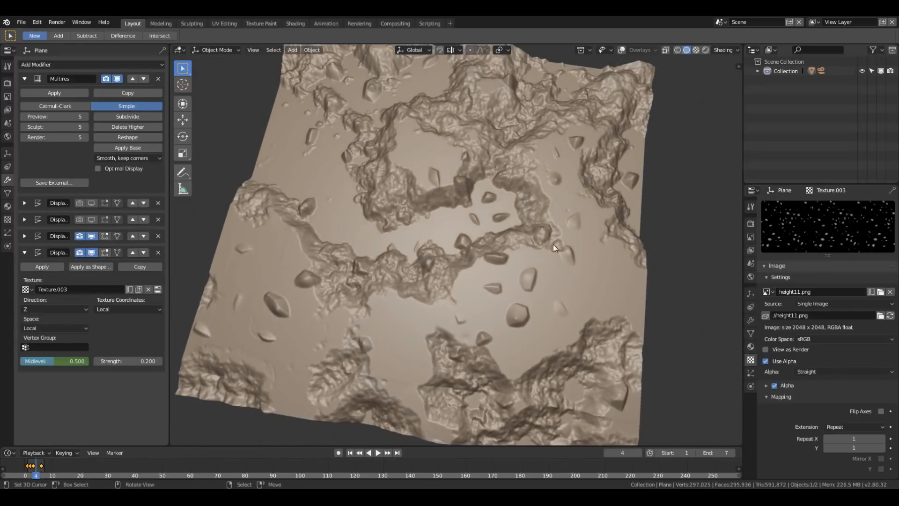
- Set the height11.png texture's repeat to 2 in both X and Y and play briefly to frame 5 to refresh the mesh
scroll(555, 238, "down", 1)
left_click(852, 437)
type("2")
key("Return")
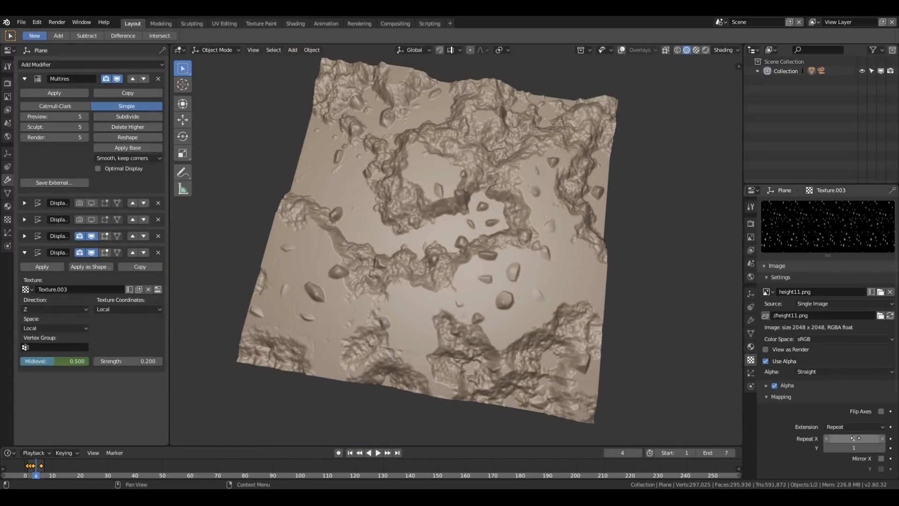
left_click(858, 448)
type("2")
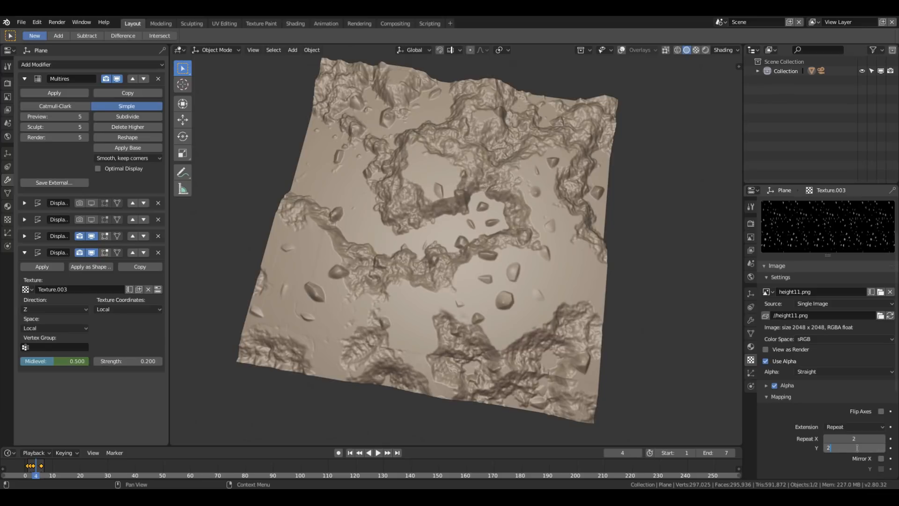
key("Return")
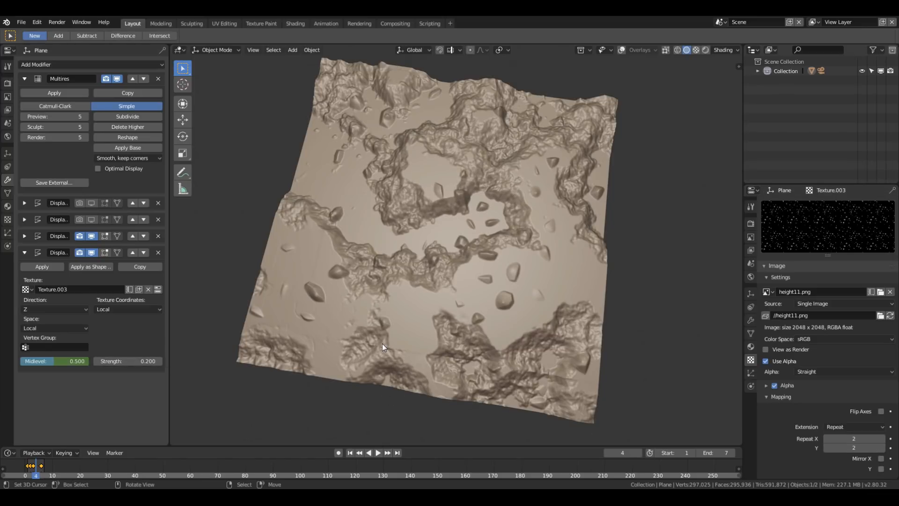
key("space")
key("space")
- Reduce the rock displacement's strength to 0.15
middle_click_drag(382, 345, 619, 322)
scroll(619, 321, "up", 2)
left_click(144, 361)
type("1")
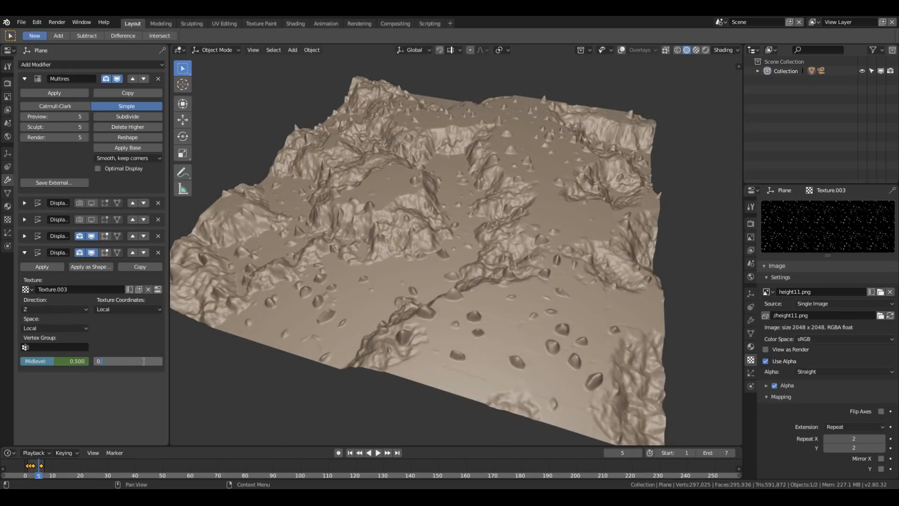
type("50")
key("Return")
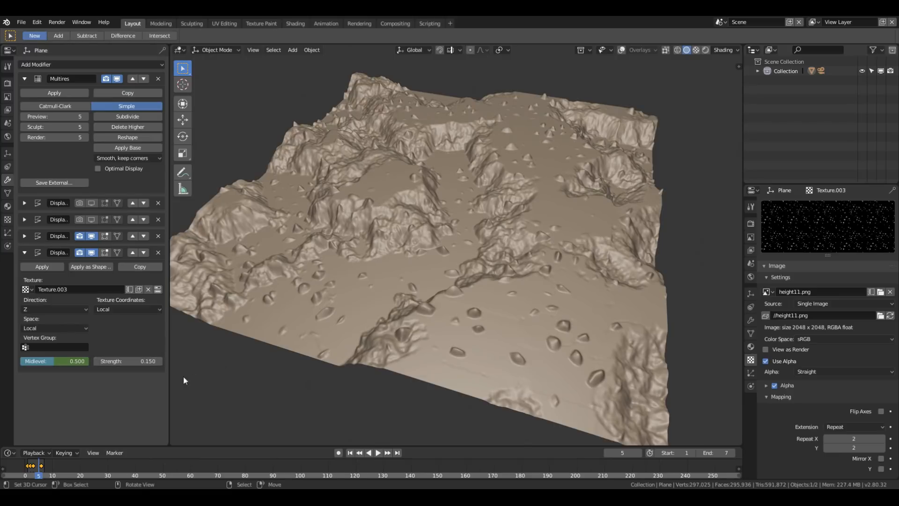
- Try a strength of 0.1 for the rock displacement and inspect the terrain
left_click(112, 361)
type("01")
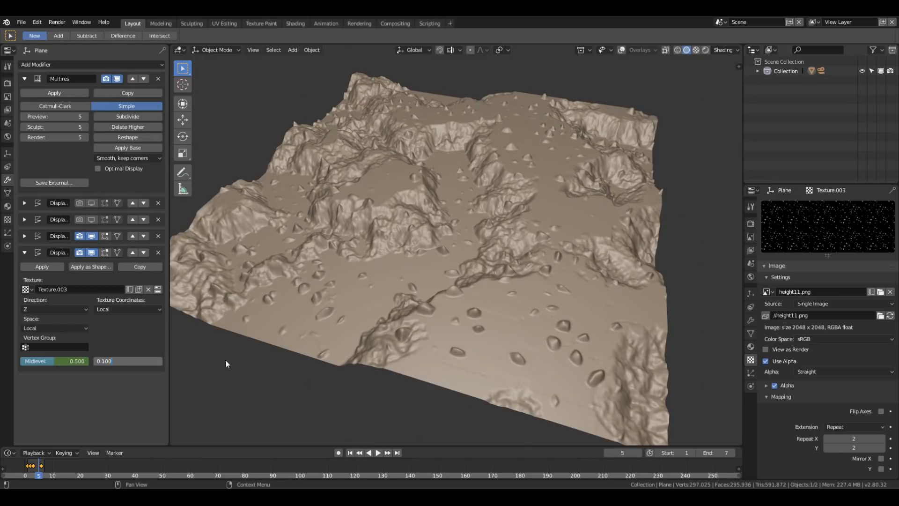
key("Return")
middle_click_drag(479, 319, 487, 352)
scroll(558, 283, "up", 2)
scroll(540, 299, "down", 4)
- Try the rock displacement at a strength of 0.15 again and inspect the terrain from another angle
left_click(149, 361)
type("0.15")
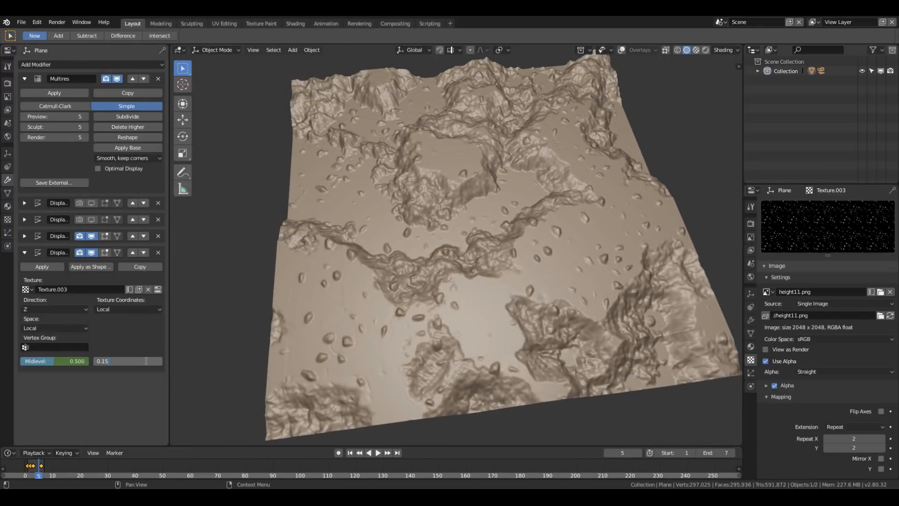
type("0")
key("Return")
middle_click_drag(491, 320, 355, 316)
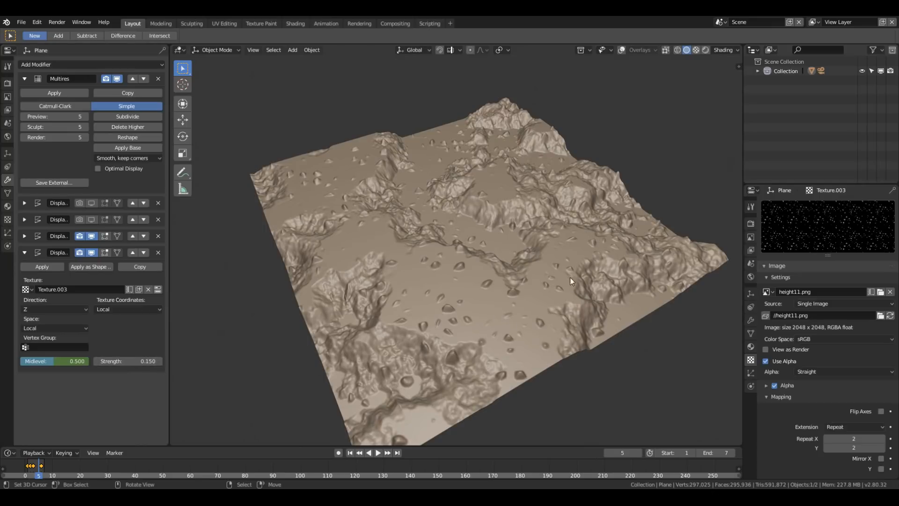
- Set the rock Displace modifier's strength to 0.1
left_click(112, 361)
type("0.100")
key("Return")
middle_click_drag(532, 310, 313, 113)
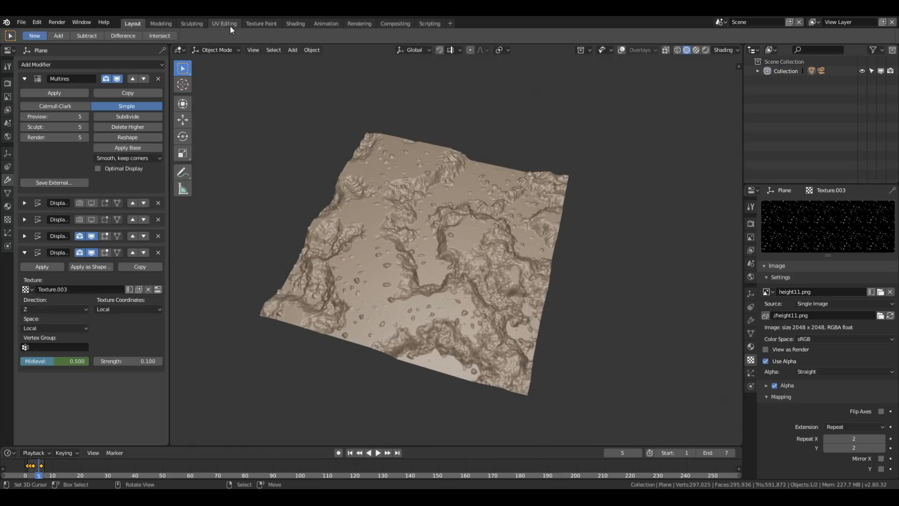
- In the Shading workspace, duplicate the Material Output node and place the copy above the existing depth node chain
left_click(298, 23)
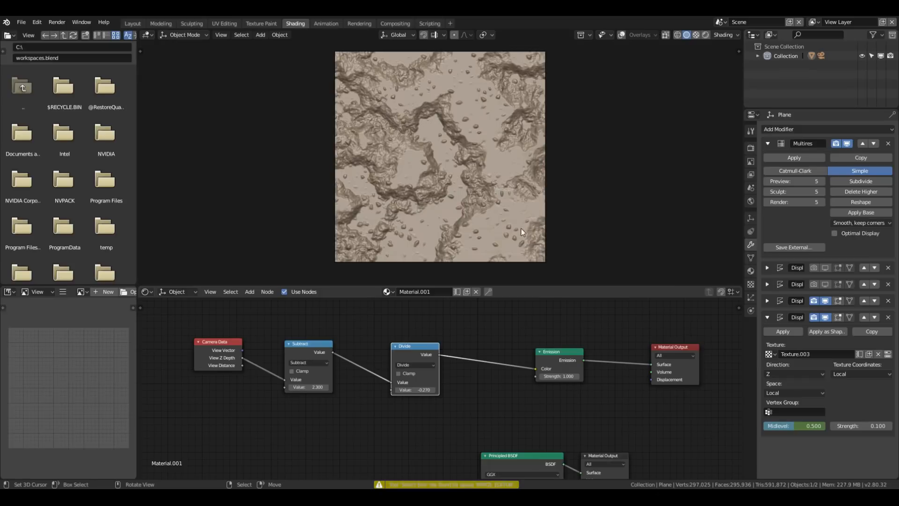
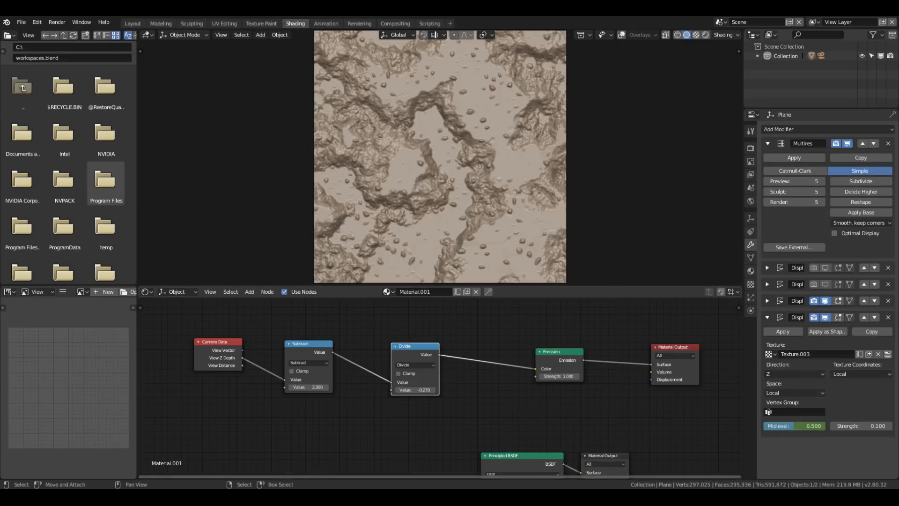
middle_click_drag(528, 358, 522, 389)
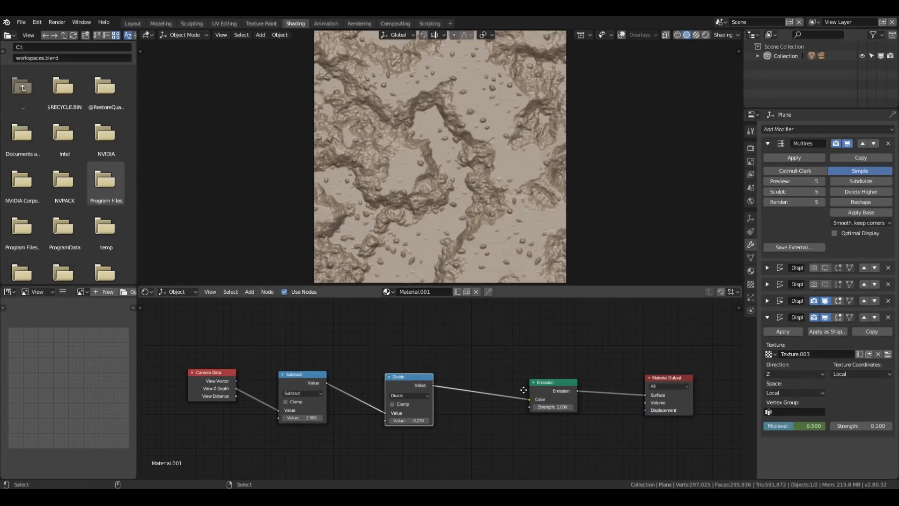
left_click(680, 406)
key("shift+d")
left_click(655, 327)
middle_click_drag(620, 334, 589, 395)
left_click_drag(611, 392, 619, 359)
- Add an Emission shader beside the duplicated Material Output and connect it to that node's Surface input
key("shift+a")
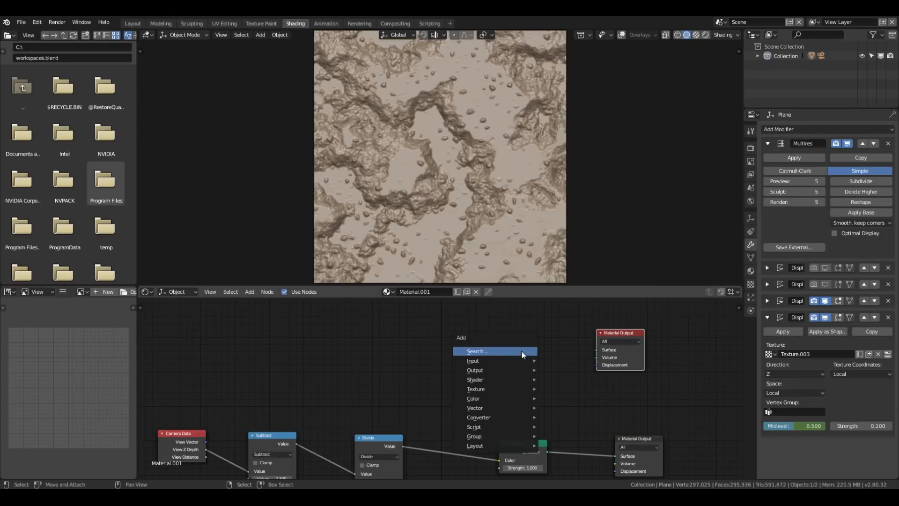
mouse_move(507, 378)
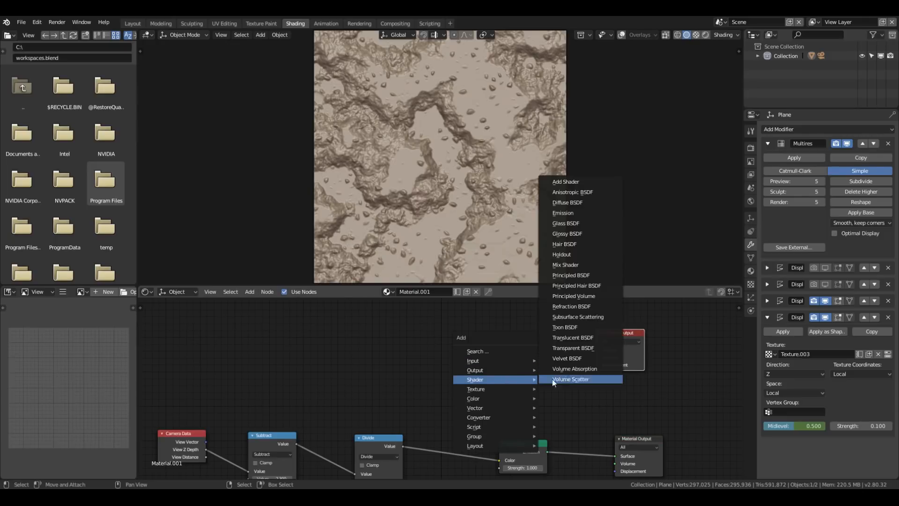
left_click(565, 213)
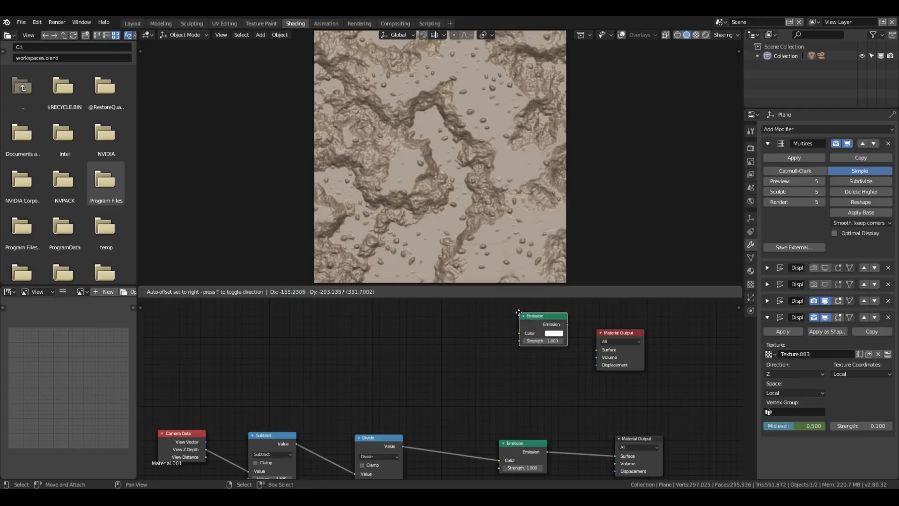
key("g")
left_click(582, 356)
left_click_drag(577, 350, 597, 349)
- Add an Image Texture node before the new Emission shader and connect its Color output to the Emission's Color input
key("shift+a")
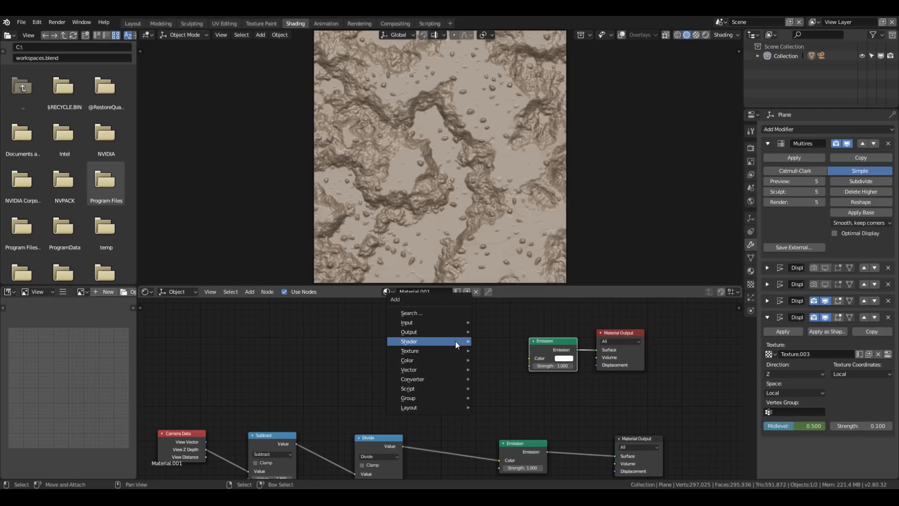
mouse_move(456, 350)
left_click(503, 278)
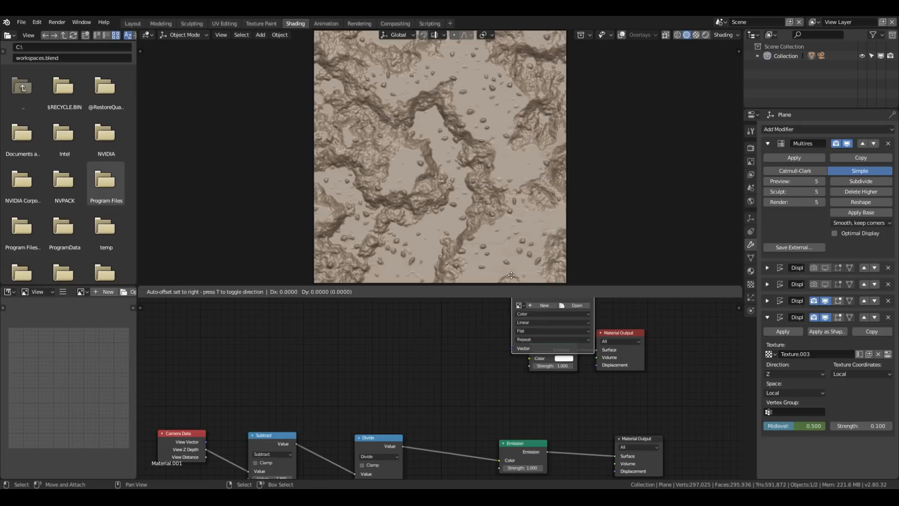
left_click(467, 335)
left_click_drag(478, 338, 530, 358)
- Load the image normal.png.001.png from the tutorial2 folder into the Image Texture node
left_click(468, 356)
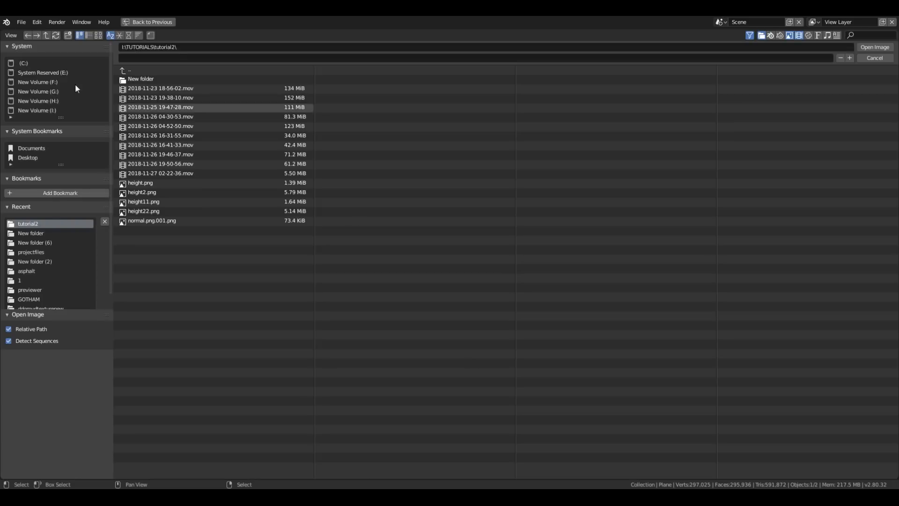
left_click(99, 35)
double_click(562, 172)
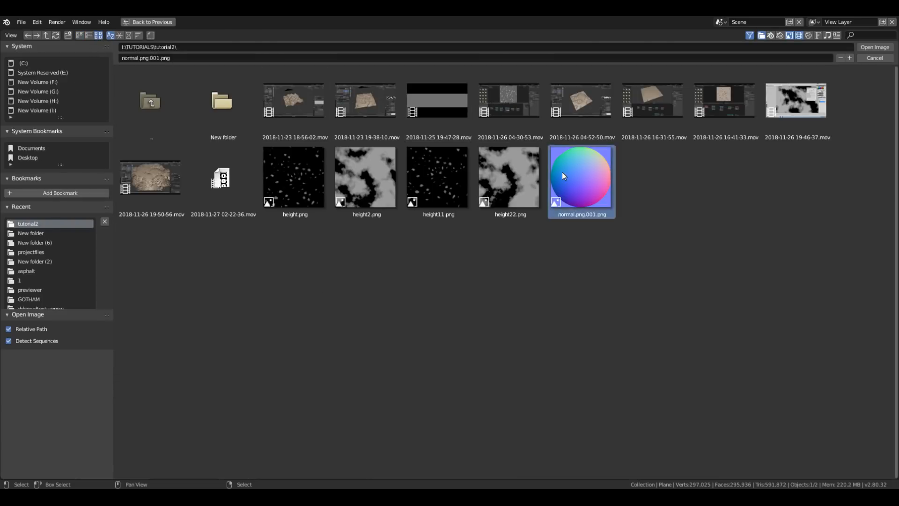
- Add a Mapping node before the Image Texture node and connect its Vector output to the image's Vector input
middle_click_drag(389, 364, 442, 372)
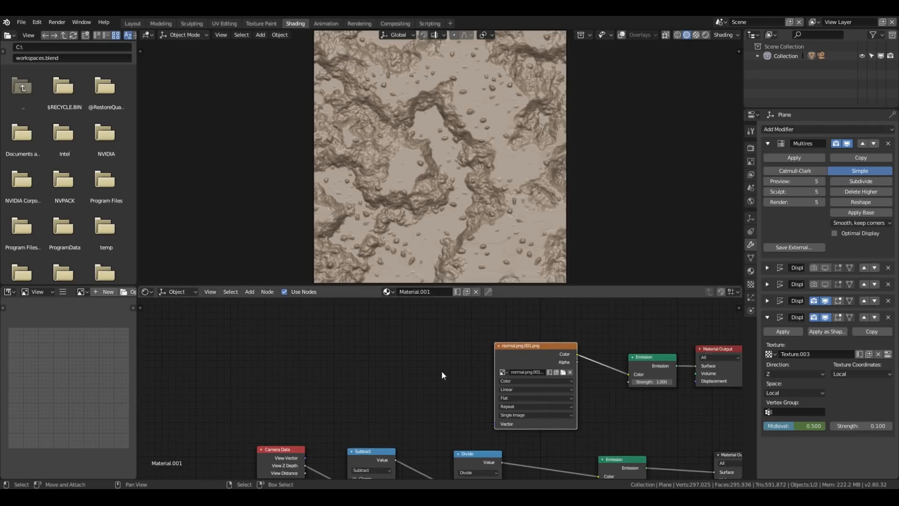
key("shift+a")
mouse_move(401, 358)
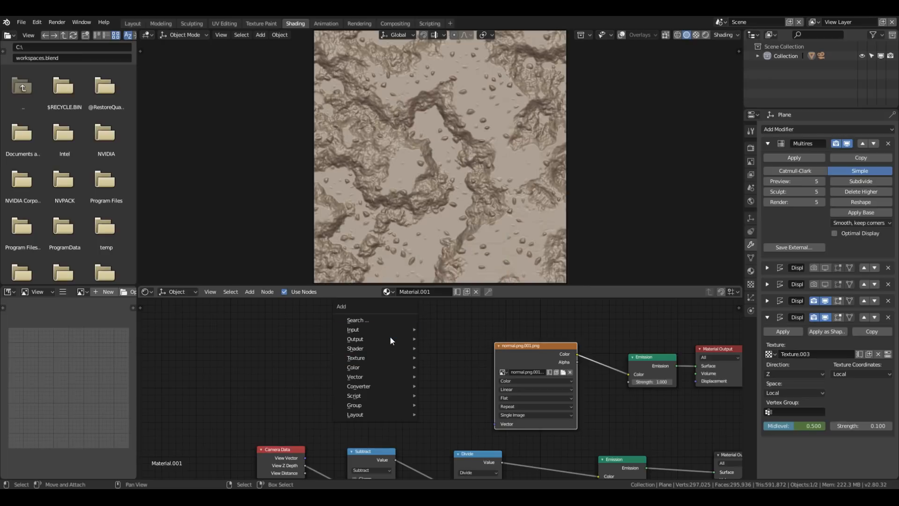
left_click(381, 322)
type("mapping")
key("Return")
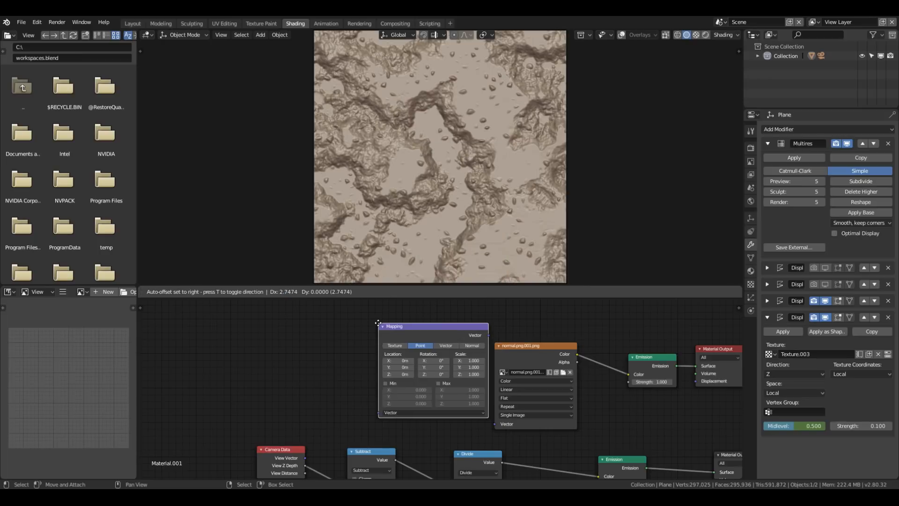
left_click(351, 326)
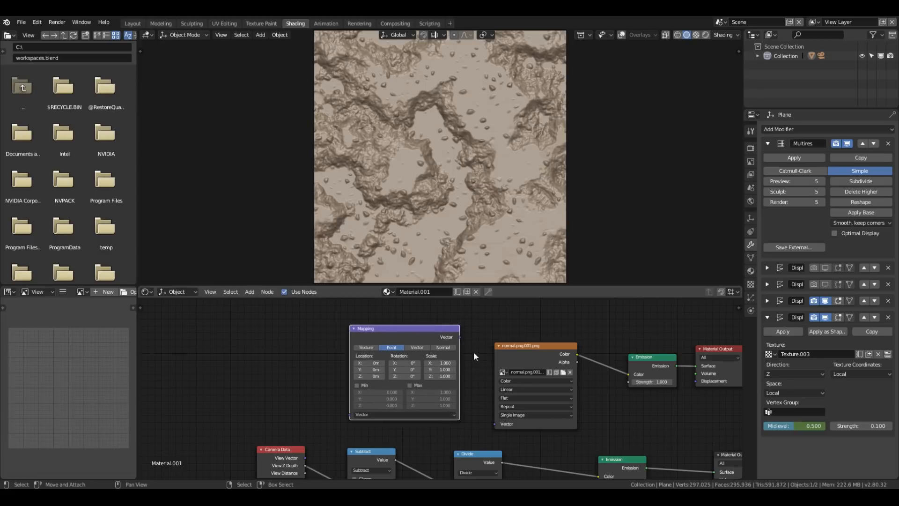
left_click_drag(461, 336, 513, 392)
left_click_drag(461, 342, 493, 425)
left_click_drag(536, 362, 532, 342)
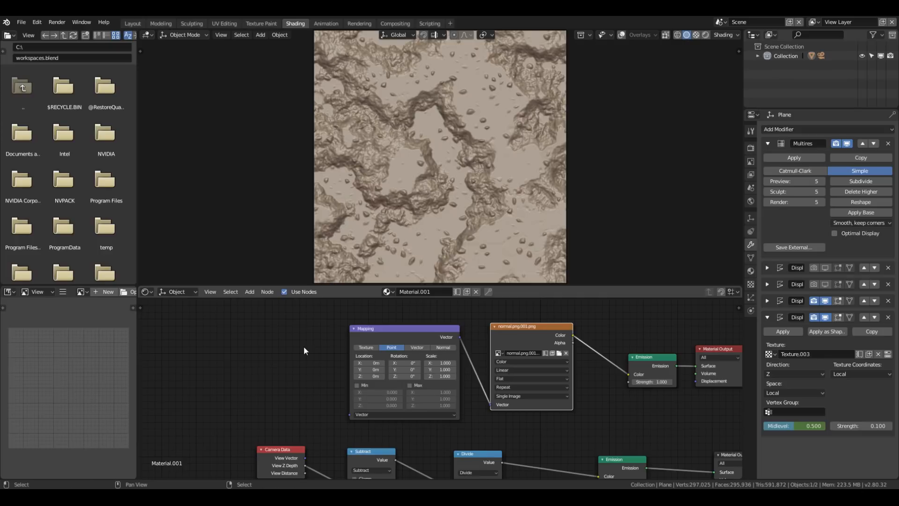
- Set the Mapping node to Texture type with X and Y location 1 m, X and Y scale 2, and Z scale 0
left_click(366, 347)
left_click(374, 362)
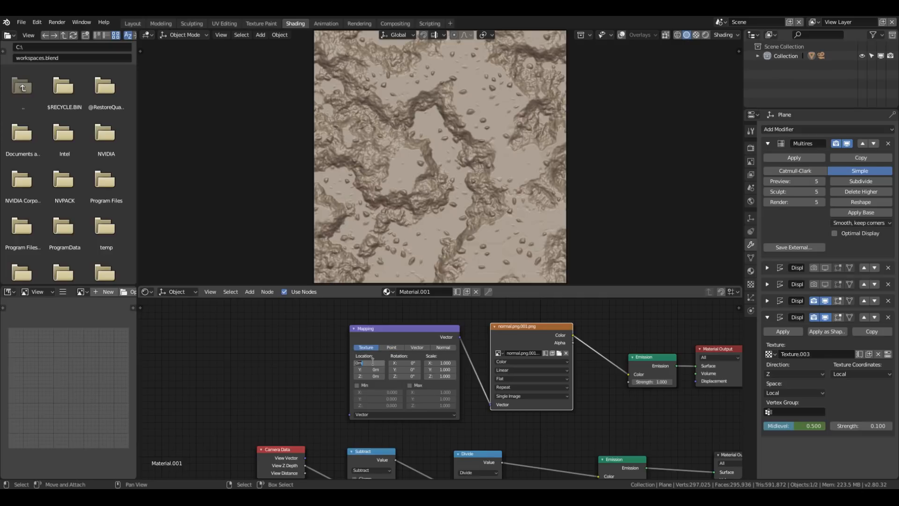
type("1")
key("Tab")
type("1")
left_click(431, 363)
type("1")
key("BackSpace")
type("2")
key("Tab")
type("2")
key("Tab")
type("0")
key("Return")
- Add a Vector Transform node in front of the Mapping node
key("shift+a")
left_click(291, 351)
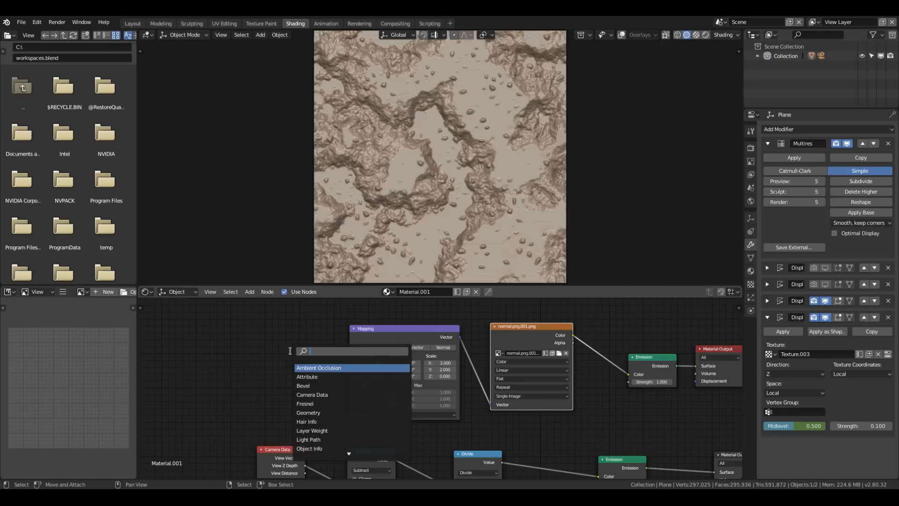
type("vec")
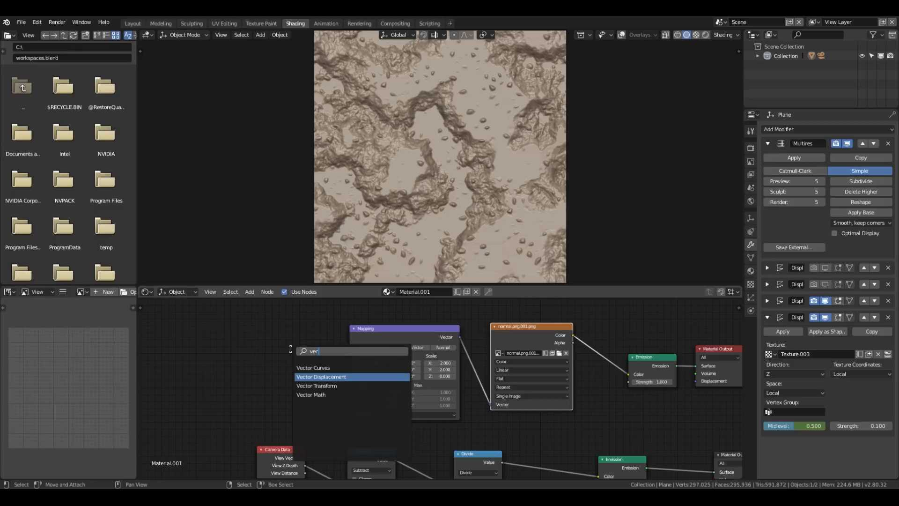
key("Down")
key("Return")
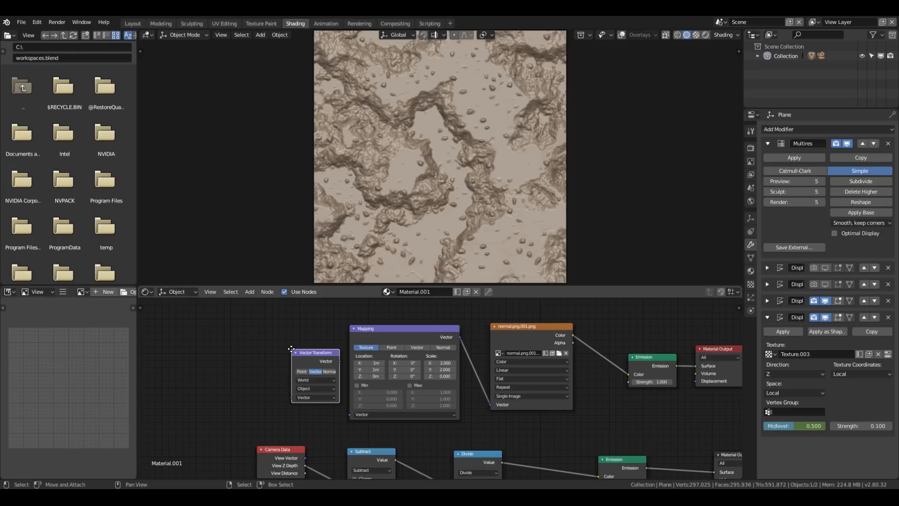
left_click(281, 350)
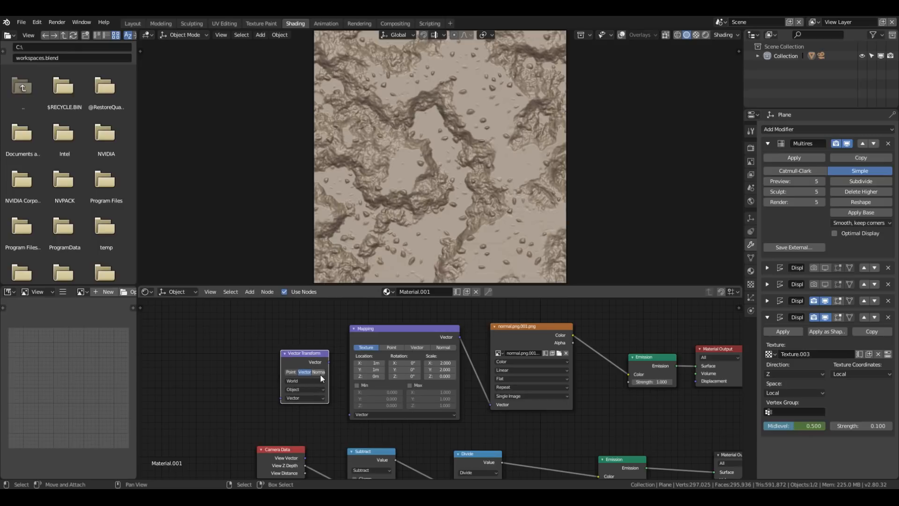
- Set the Vector Transform to Normal type, converting from Object to Camera, and connect its output to the Mapping node's Vector input
left_click(320, 374)
left_click(314, 380)
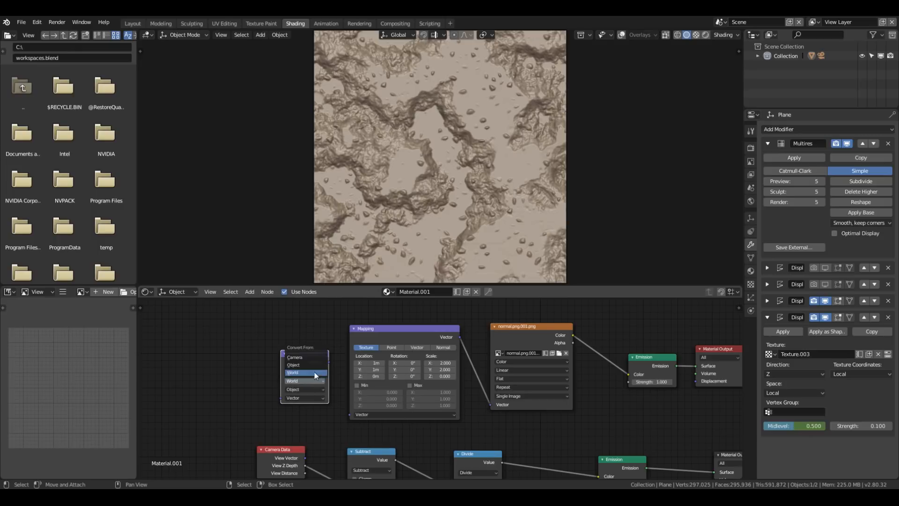
left_click(310, 387)
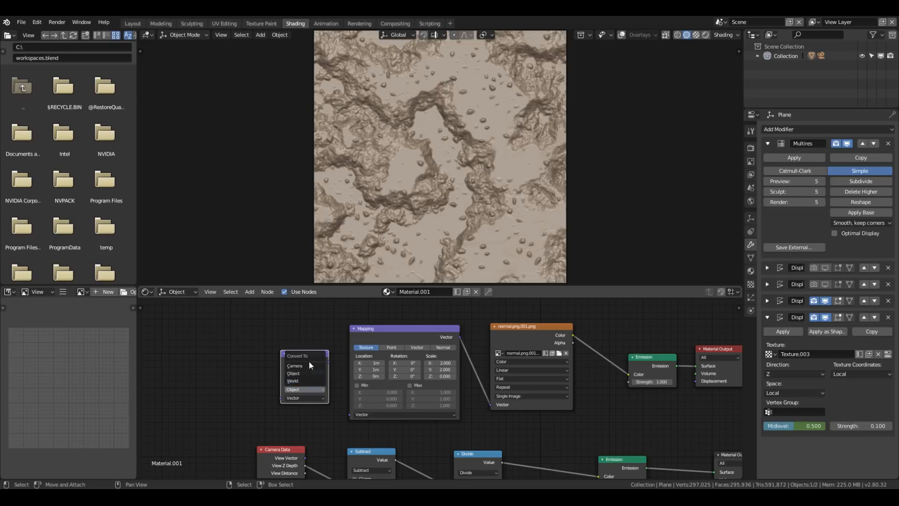
left_click(309, 363)
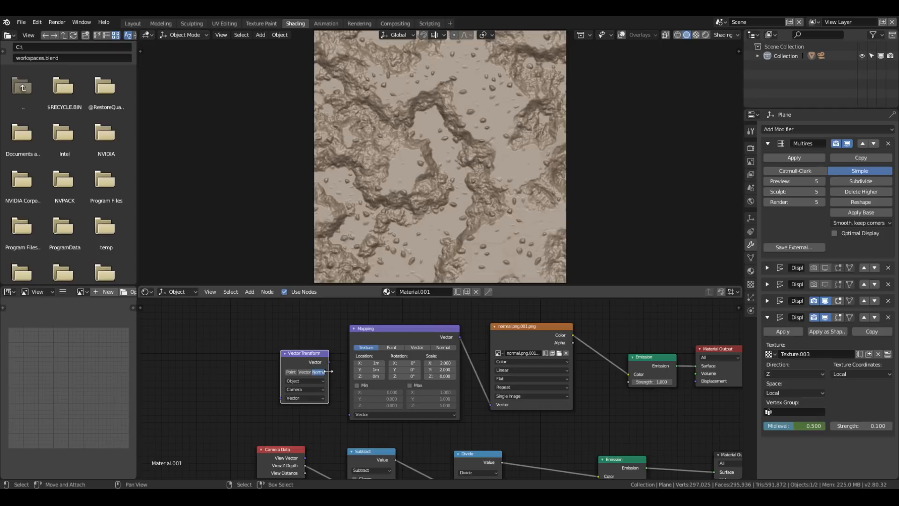
left_click(320, 383)
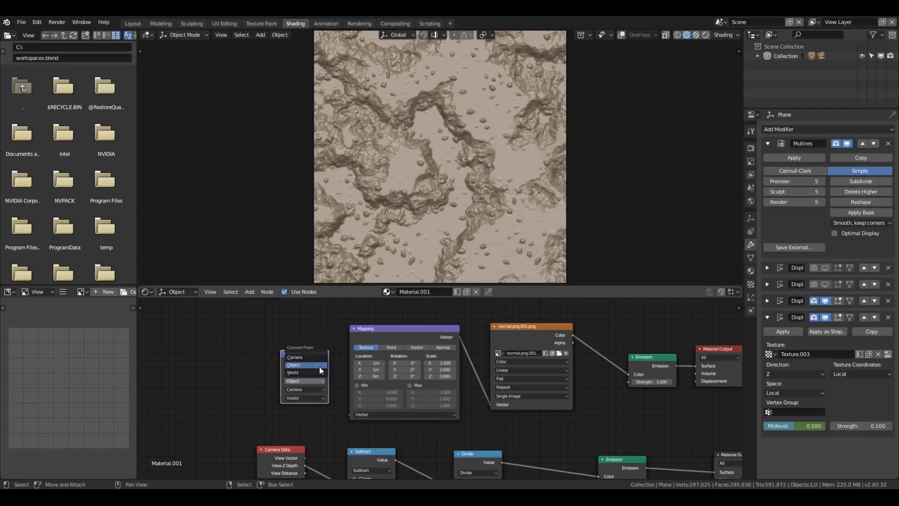
left_click(304, 357)
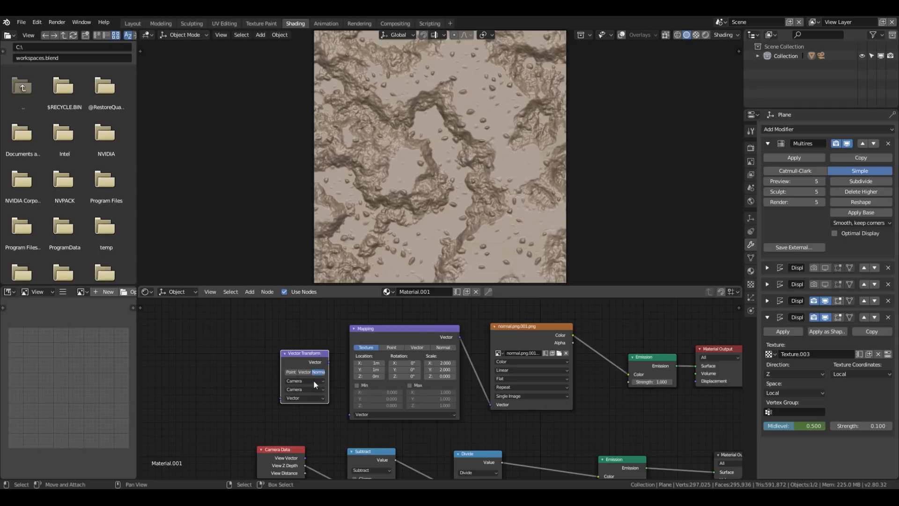
left_click(314, 381)
left_click(314, 365)
left_click_drag(329, 361, 351, 414)
- Add a Texture Coordinate node and connect its Normal output to the Vector Transform's Vector input
key("shift+a")
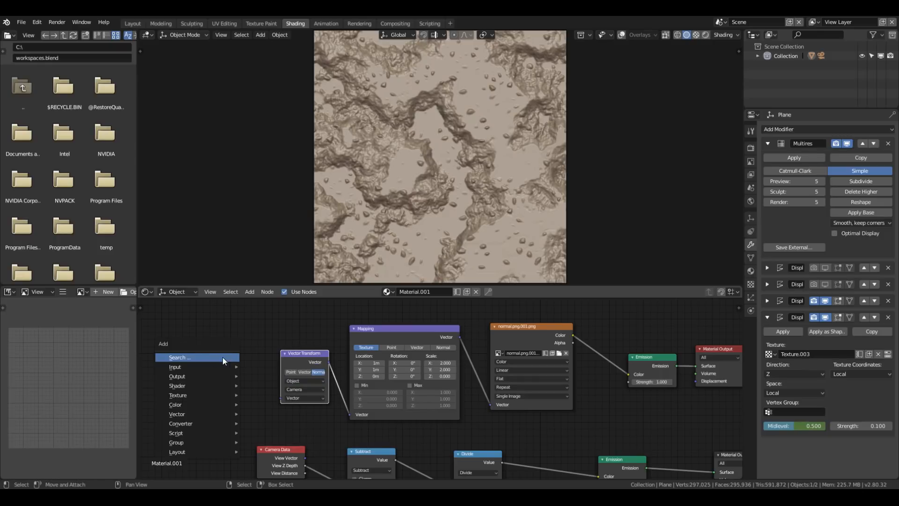
left_click(223, 356)
type("tex")
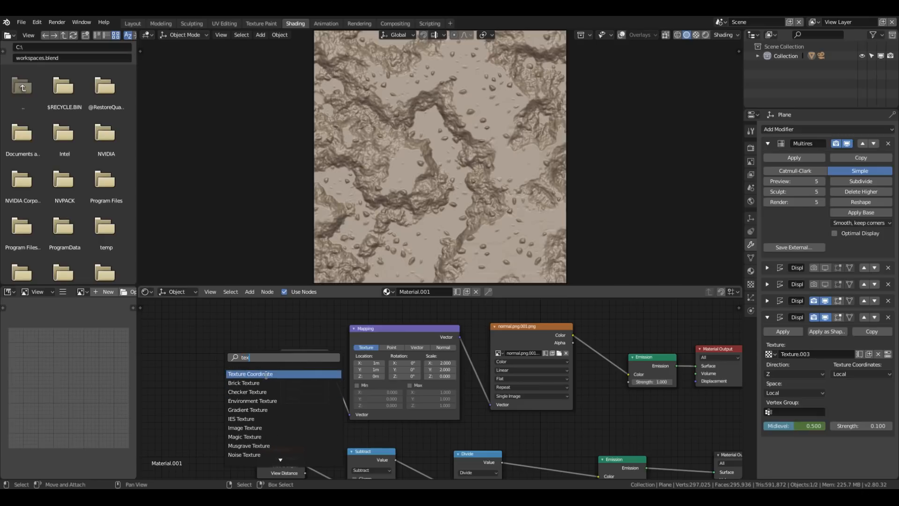
left_click(247, 383)
left_click(247, 373)
left_click_drag(257, 370, 281, 398)
- Make the normal-map chain's Material Output active and preview the terrain in rendered viewport shading
scroll(569, 401, "down", 1)
scroll(571, 402, "down", 2)
middle_click_drag(609, 403, 512, 413)
left_click(580, 385)
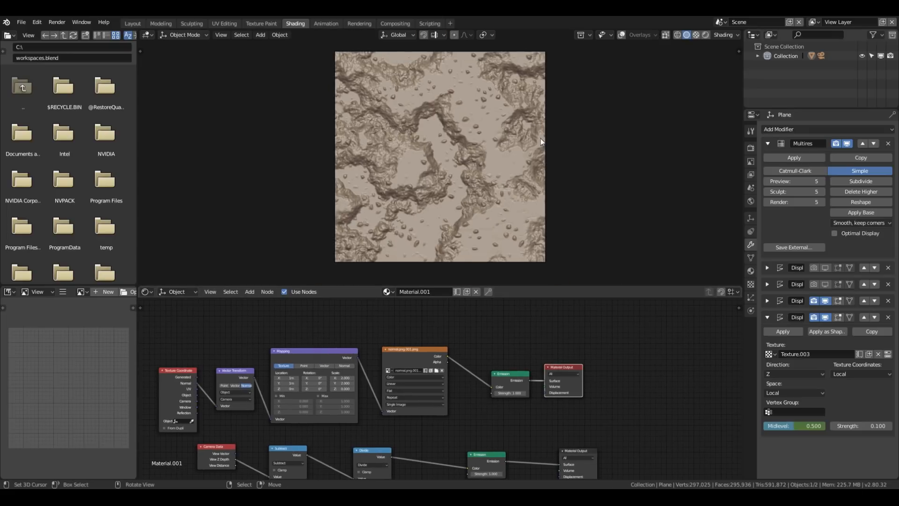
key("shift+z")
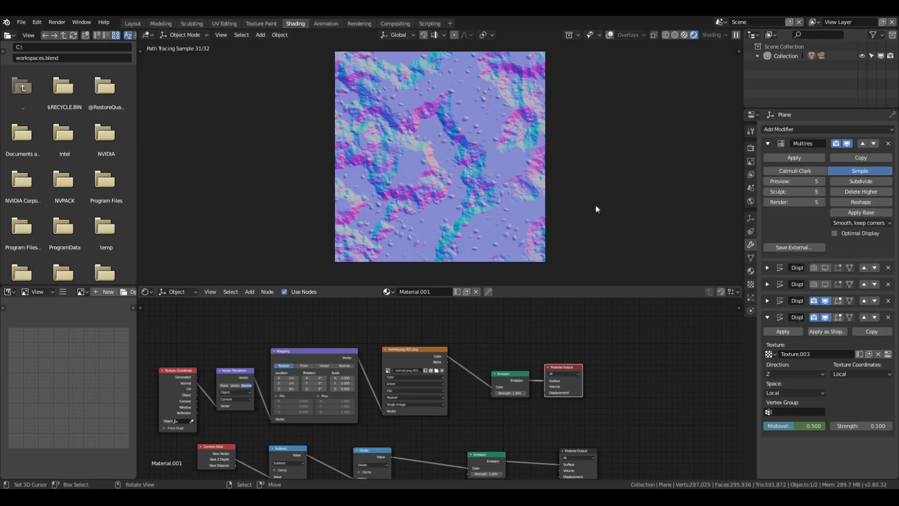
- Set the scene's color management View Transform to Default
left_click(751, 147)
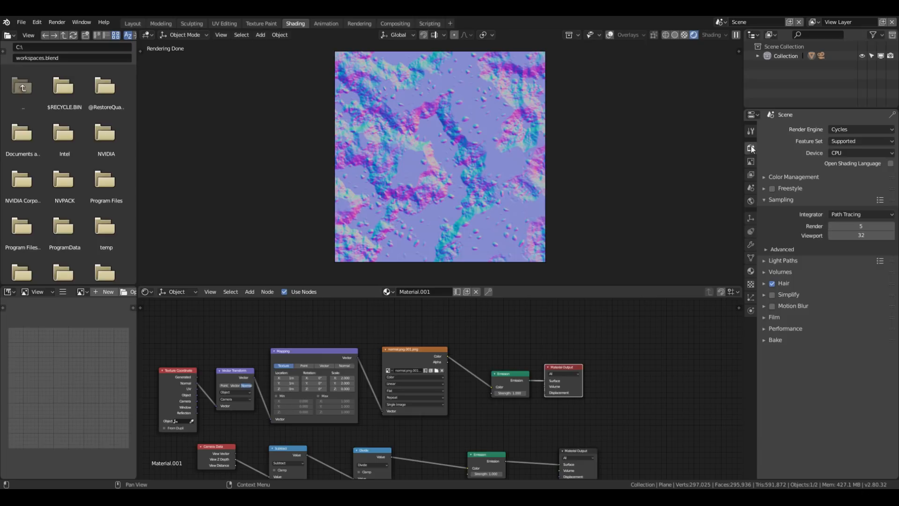
left_click(822, 178)
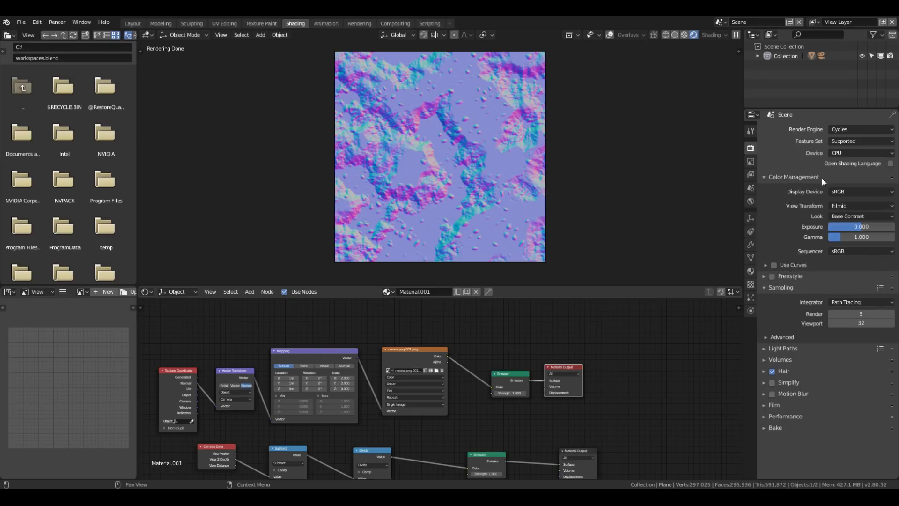
left_click(867, 206)
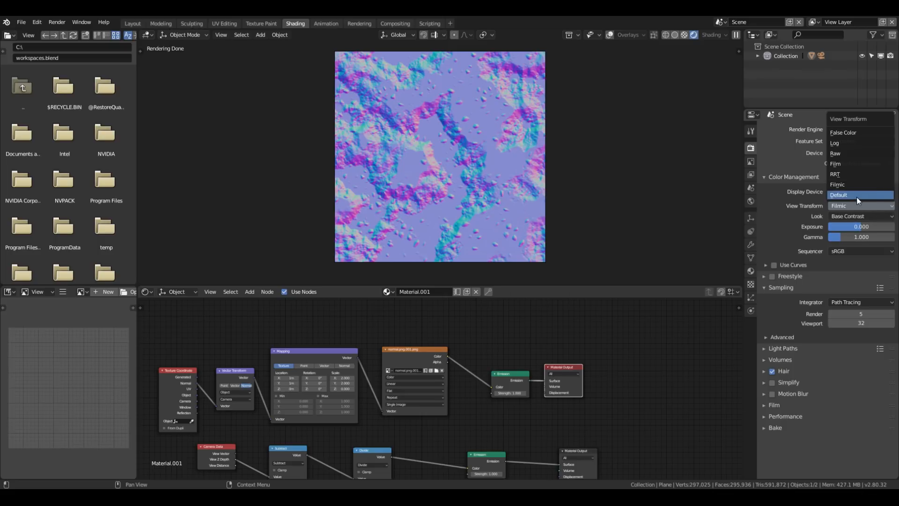
left_click(856, 197)
- Examine the terrain's rendered normal colours up close and return the viewport to solid shading
scroll(384, 197, "up", 2)
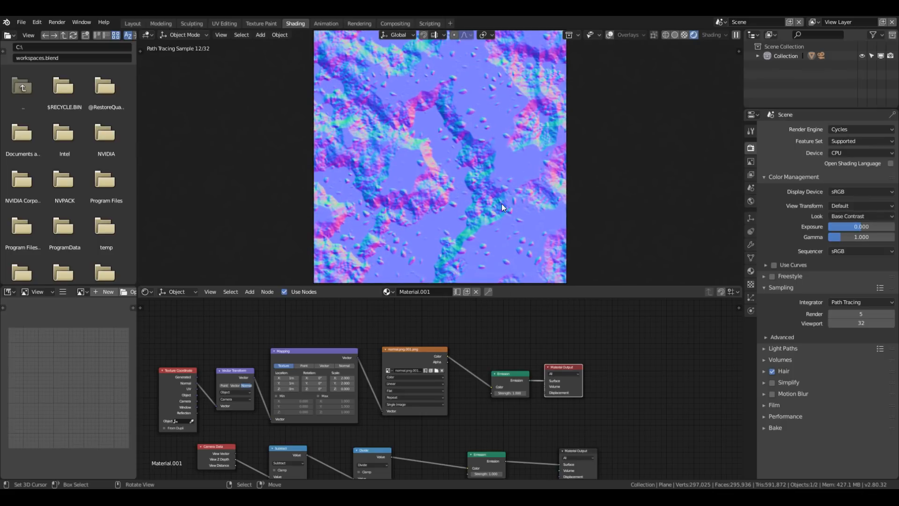
scroll(502, 206, "up", 4)
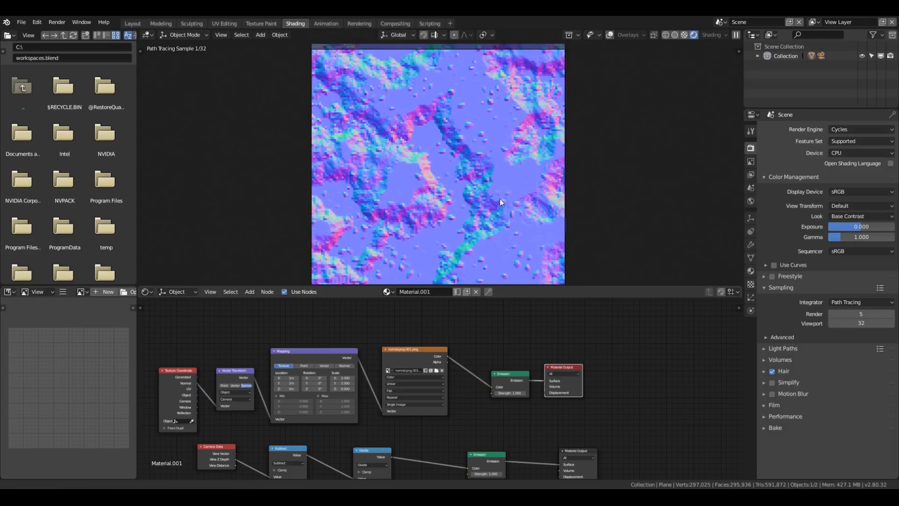
scroll(498, 215, "down", 4)
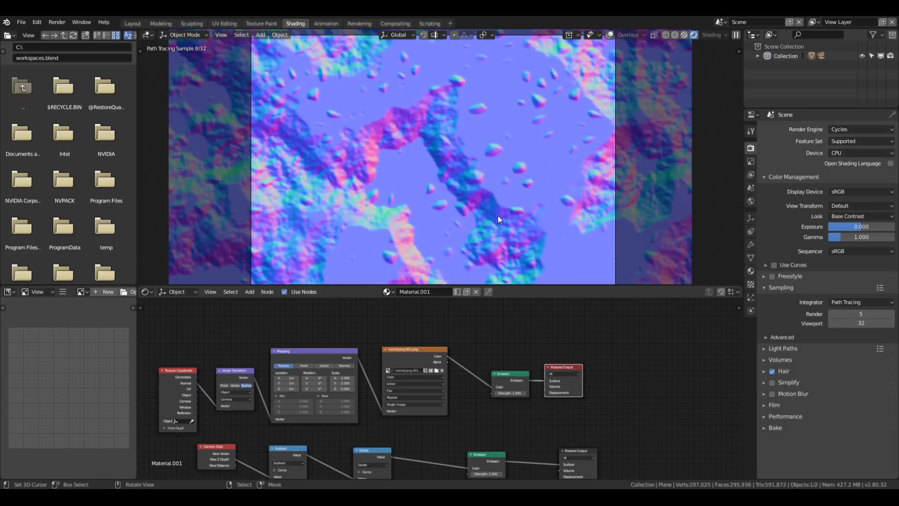
scroll(511, 127, "down", 2)
middle_click_drag(510, 126, 519, 192, "shift")
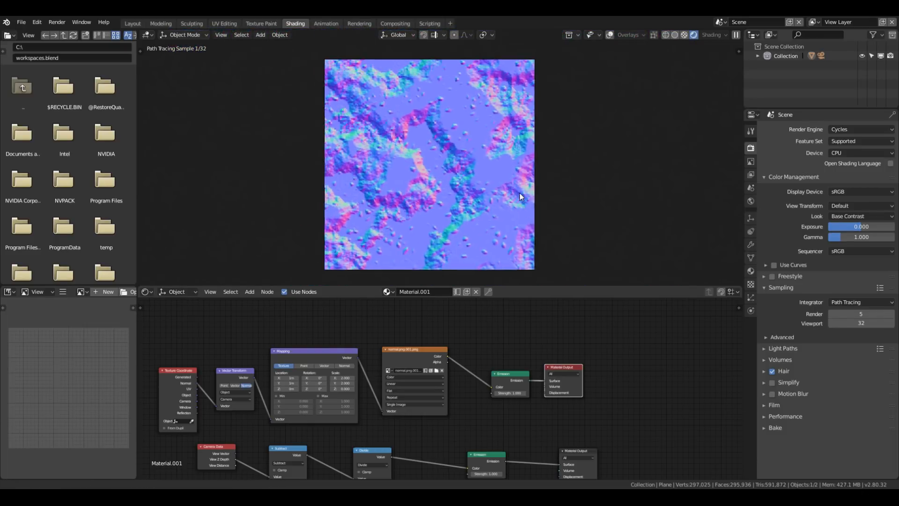
scroll(519, 193, "up", 2)
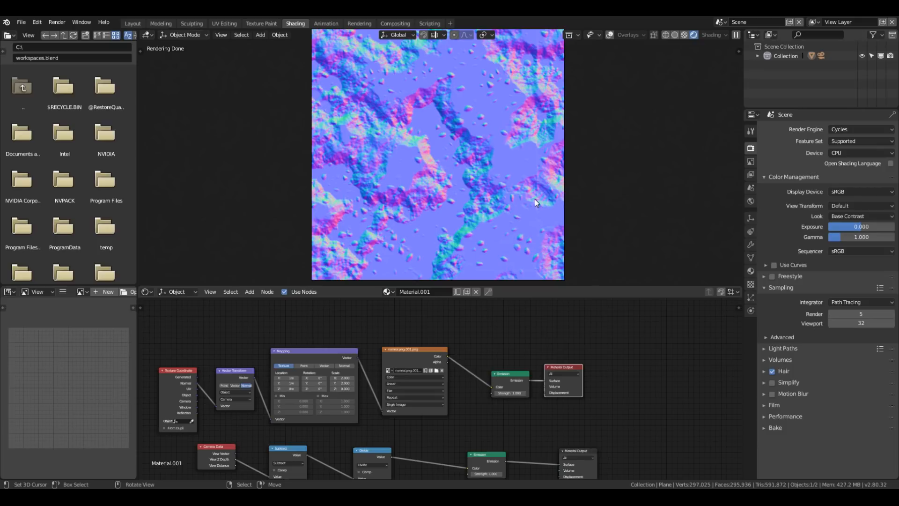
key("shift+z")
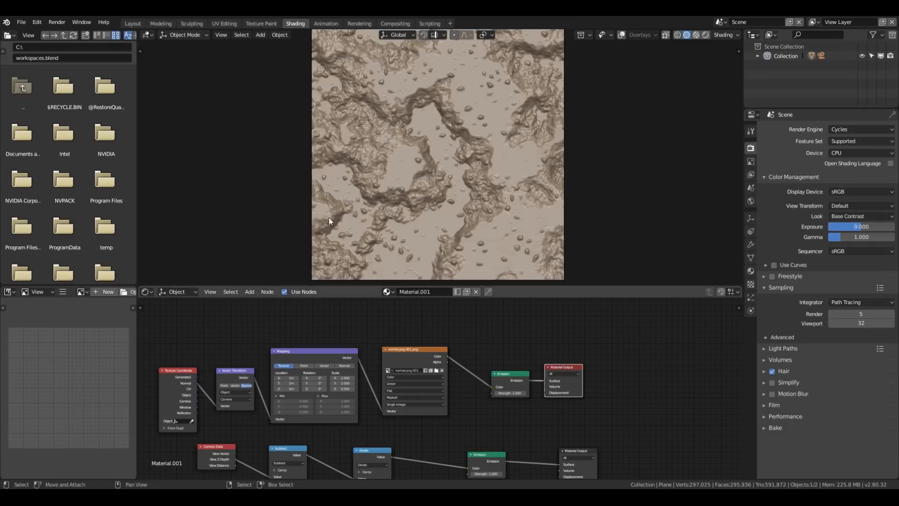
- Render the normal map image and save the result under the name normal in the tutorial2 folder
left_click(37, 22)
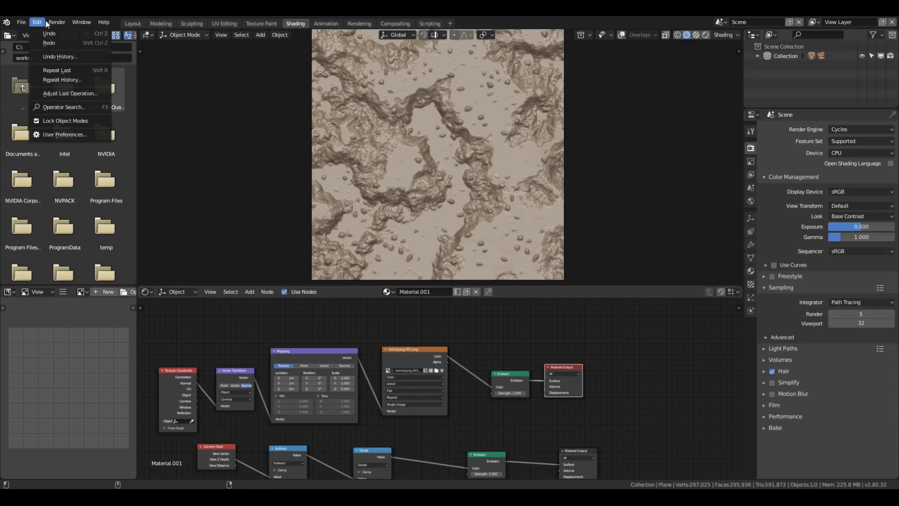
left_click(52, 34)
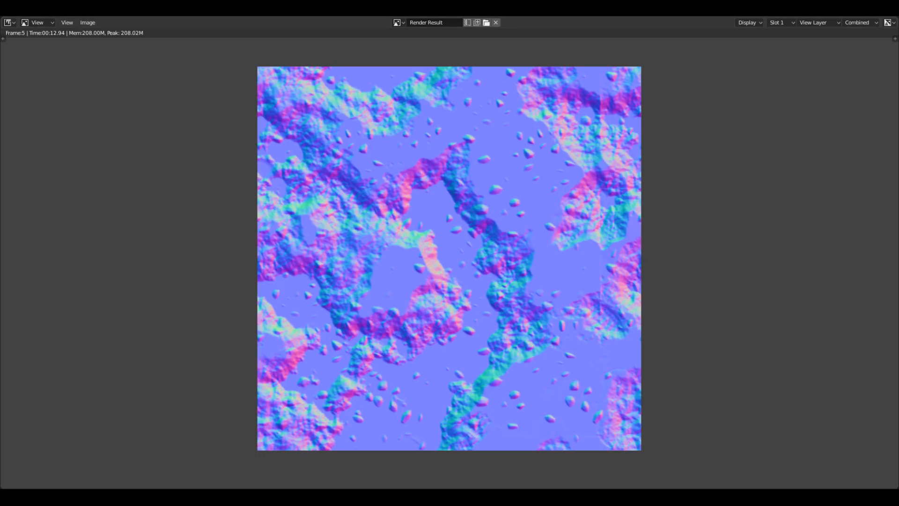
left_click(89, 23)
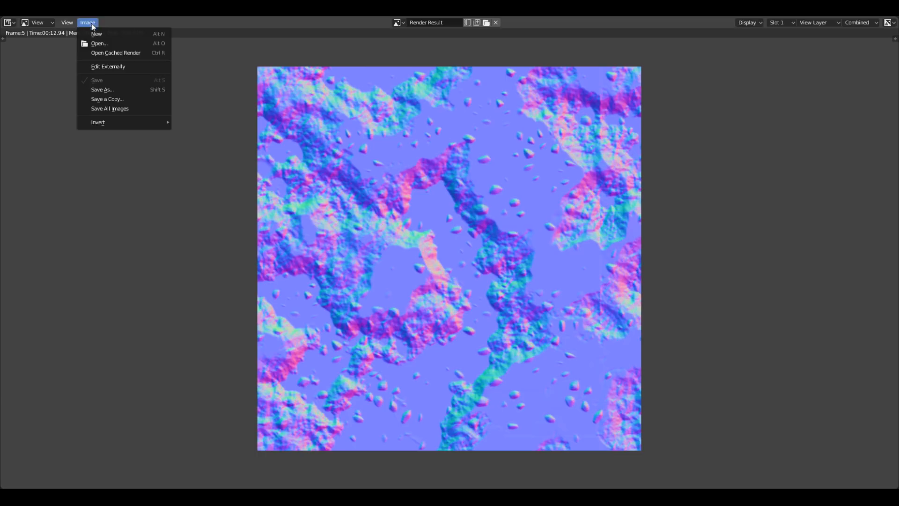
left_click(115, 89)
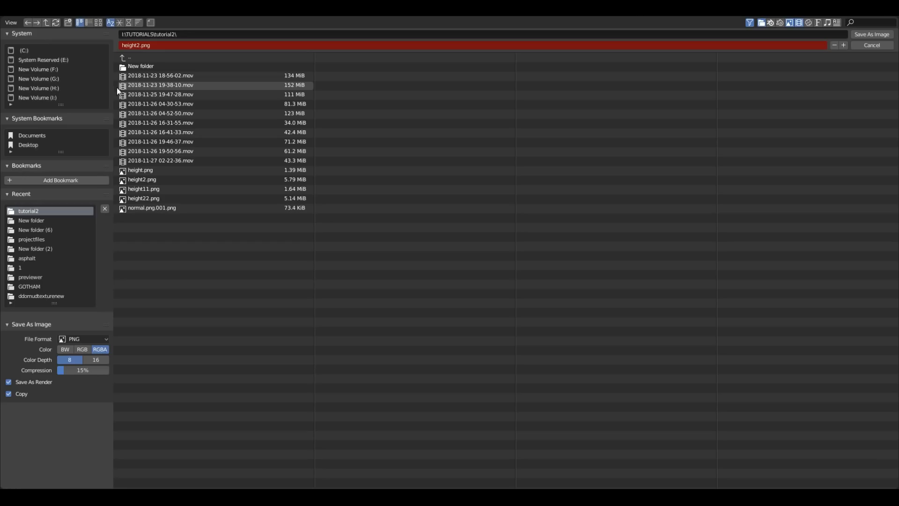
left_click(157, 45)
type("norma")
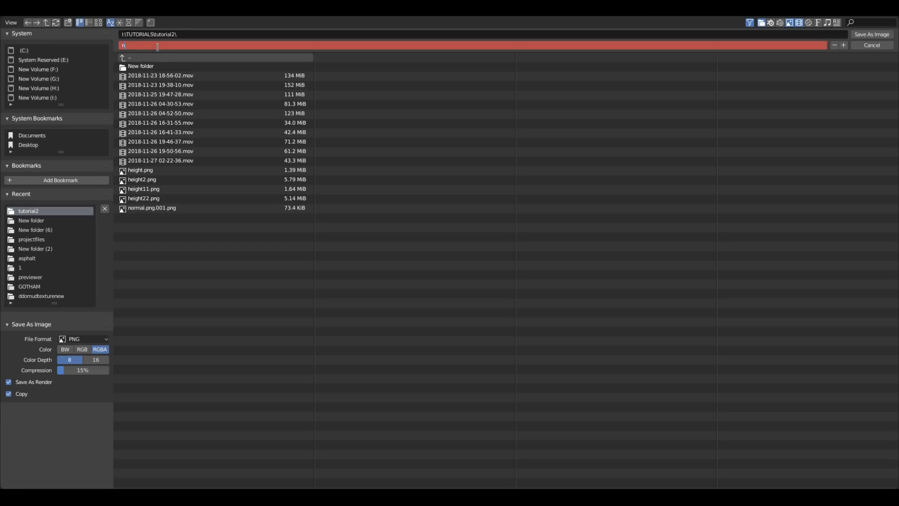
type("l")
key("Return")
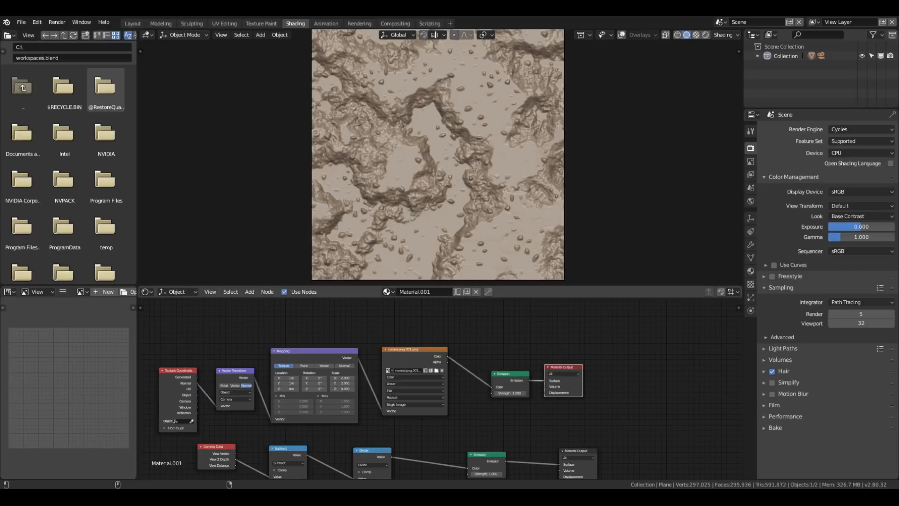
- Move the Camera Data height chain above the normal-map chain and make its Material Output active
key("g")
left_click(479, 399)
left_click_drag(622, 398, 581, 393)
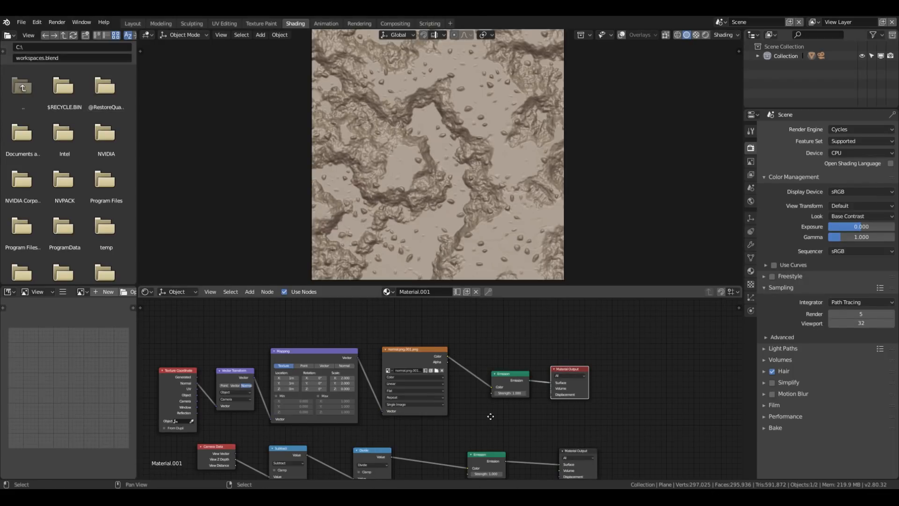
middle_click_drag(333, 457, 402, 407)
key("a")
key("b")
left_click_drag(261, 393, 667, 449)
middle_click_drag(679, 383, 663, 449)
key("g")
left_click(648, 299)
middle_click_drag(640, 324, 622, 381)
left_click(583, 387)
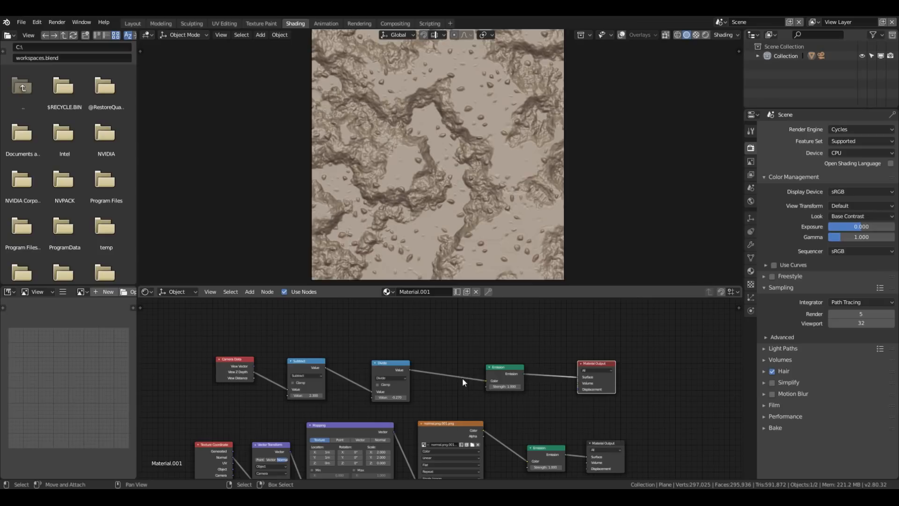
- Insert a ColorRamp between the Divide and Emission nodes and space out the chain's nodes around it
left_click_drag(498, 374, 514, 366)
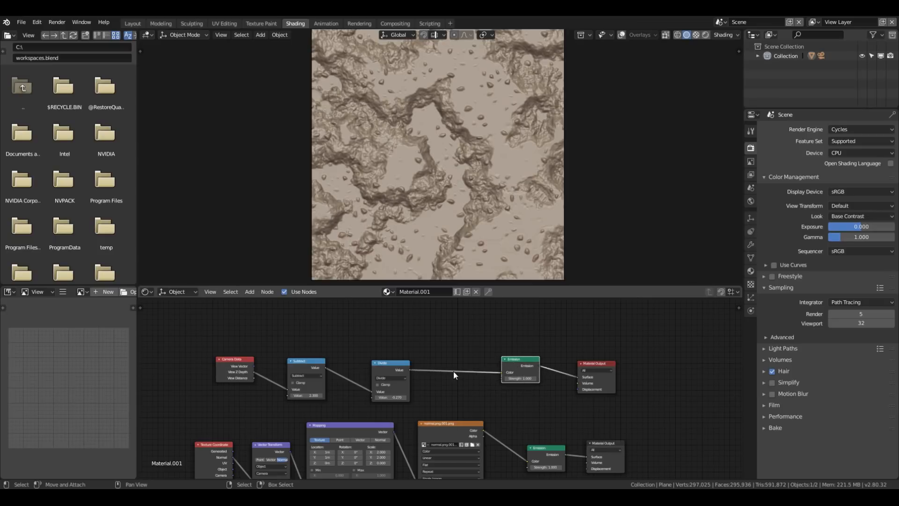
key("shift+a")
left_click(420, 340)
type("color")
key("Return")
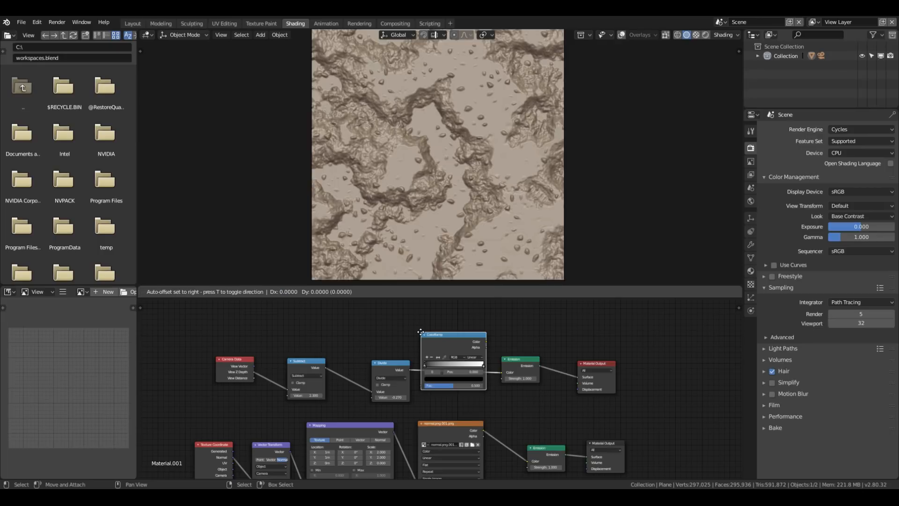
left_click(421, 331)
left_click_drag(432, 384, 364, 342)
left_click_drag(310, 361, 311, 347)
left_click_drag(627, 387, 624, 373)
- Preview the terrain in rendered shading and set the Subtract node's value to 2.470
key("shift+z")
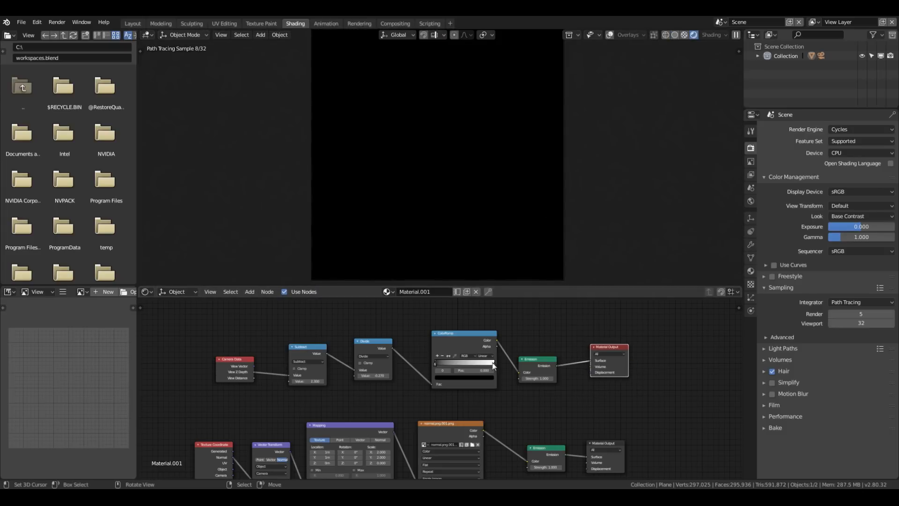
scroll(386, 385, "up", 1)
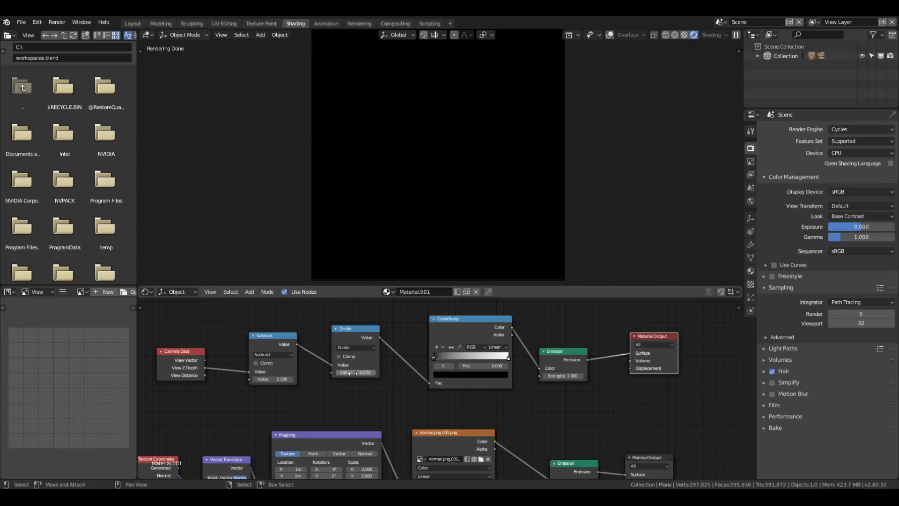
left_click_drag(271, 381, 278, 381)
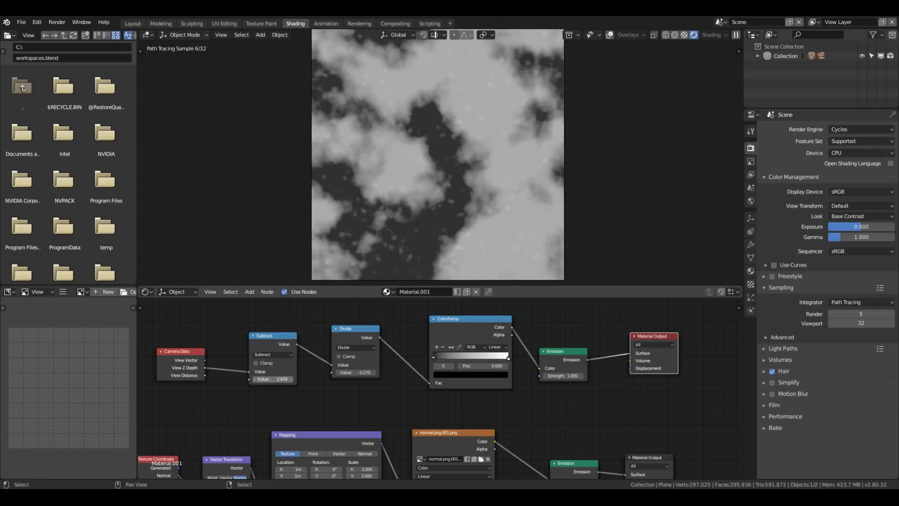
- Color the ramp's first stop dark brown and its end stop light orange (R 1.000, G 0.547, B 0.208), leaving the end stop at position 1.000
left_click(462, 373)
left_click_drag(491, 319, 457, 313)
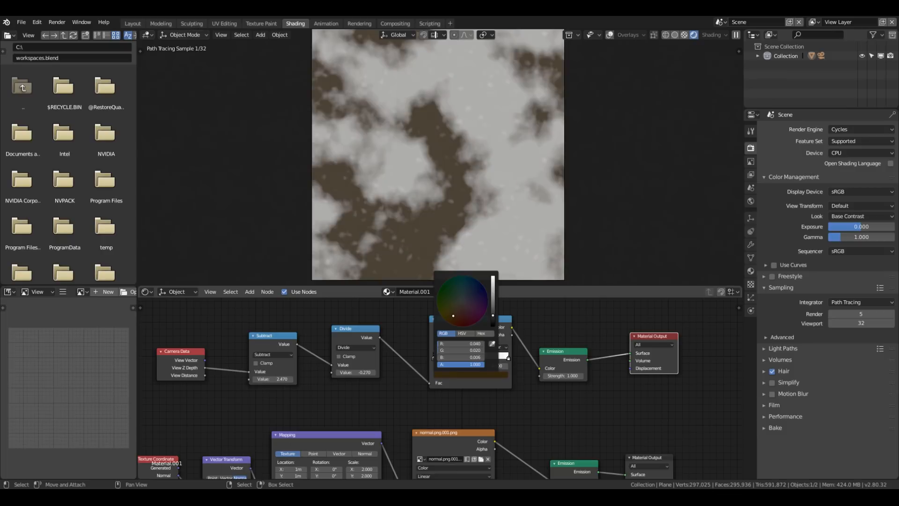
scroll(440, 388, "up", 2)
middle_click_drag(494, 392, 442, 462)
left_click_drag(534, 395, 466, 395)
left_click(472, 424)
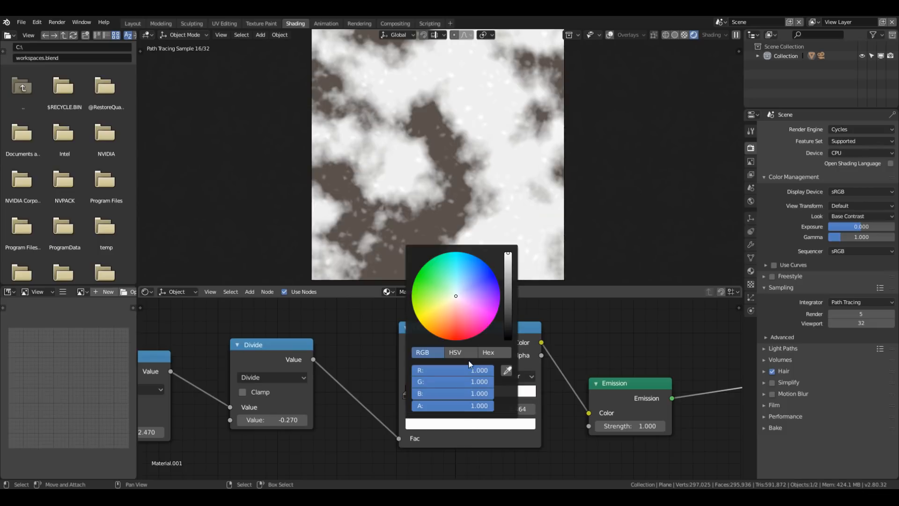
left_click(444, 314)
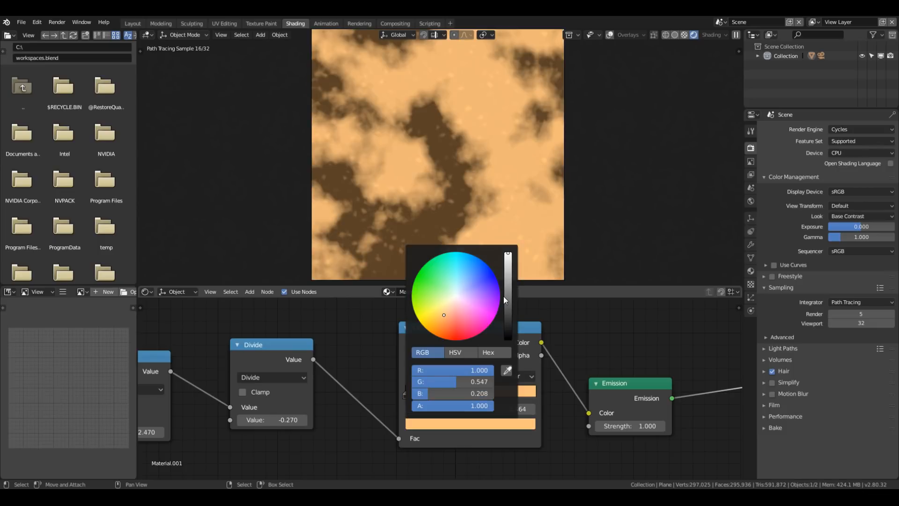
left_click_drag(466, 396, 565, 398)
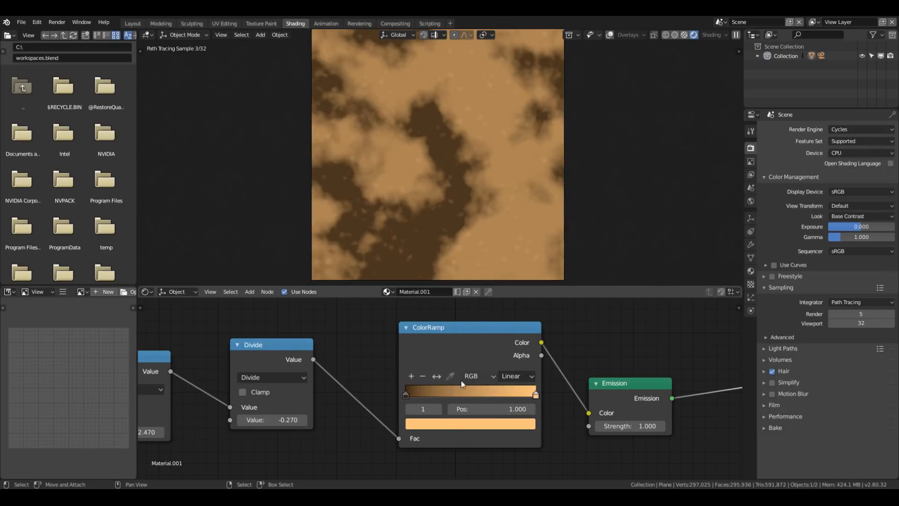
- Add a middle stop to the ramp, color it brown (R 0.109, G 0.051, B 0.016) and place it at position 0.159
left_click(412, 377)
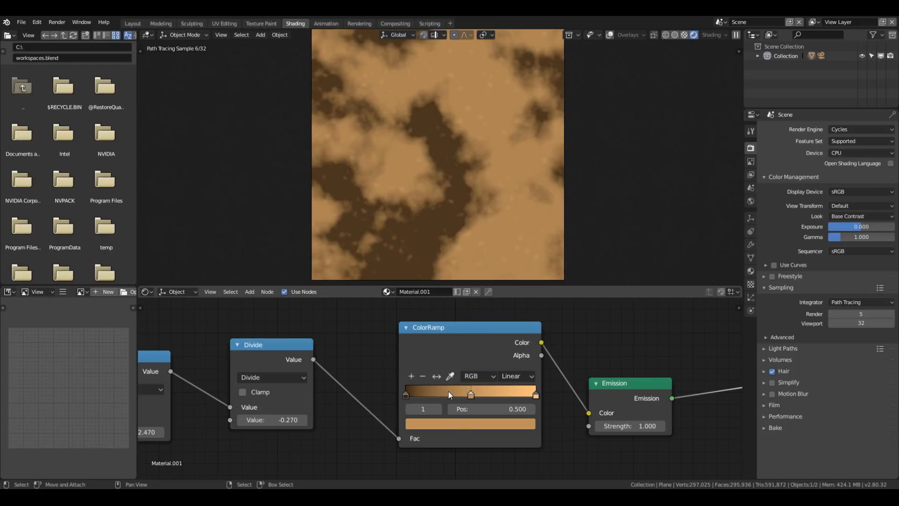
left_click(457, 425)
left_click_drag(450, 323, 442, 320)
left_click_drag(507, 300, 507, 323)
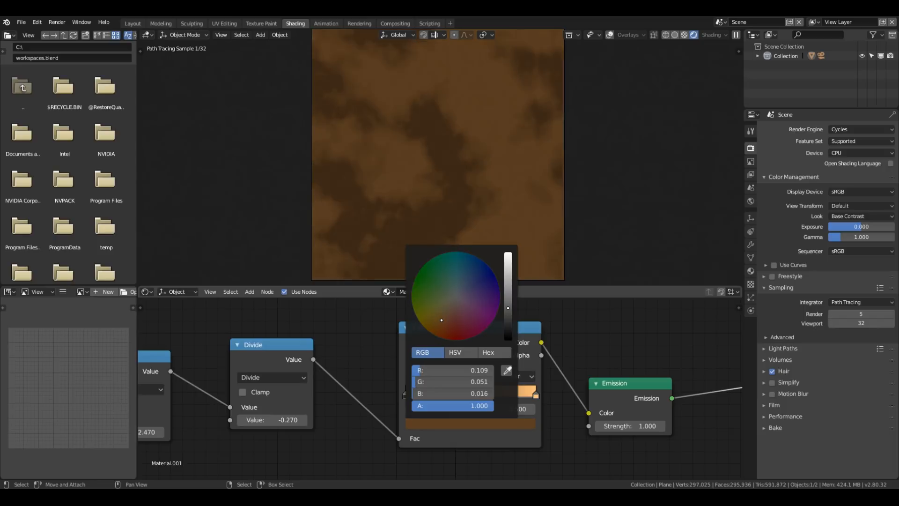
left_click_drag(468, 394, 422, 397)
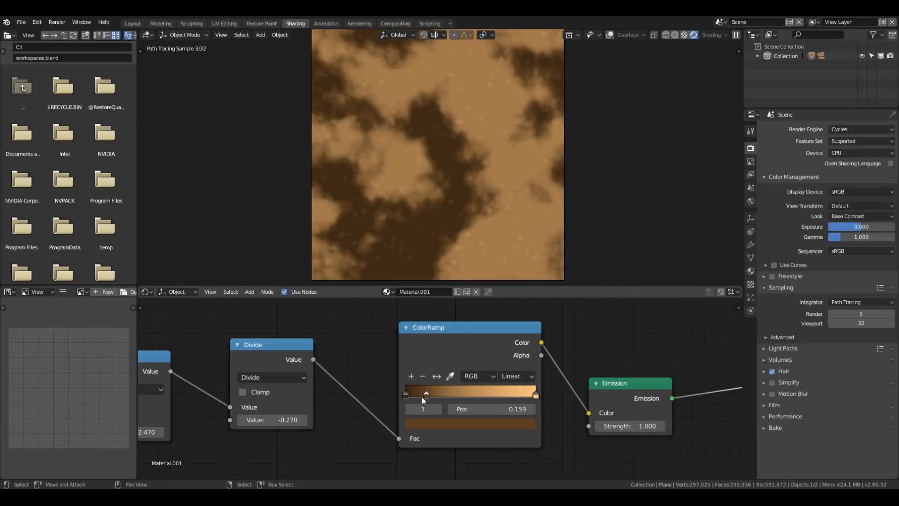
- Move the ramp's light orange stop to position 0.373 and recolor it to a muted tan
left_click_drag(534, 396, 453, 401)
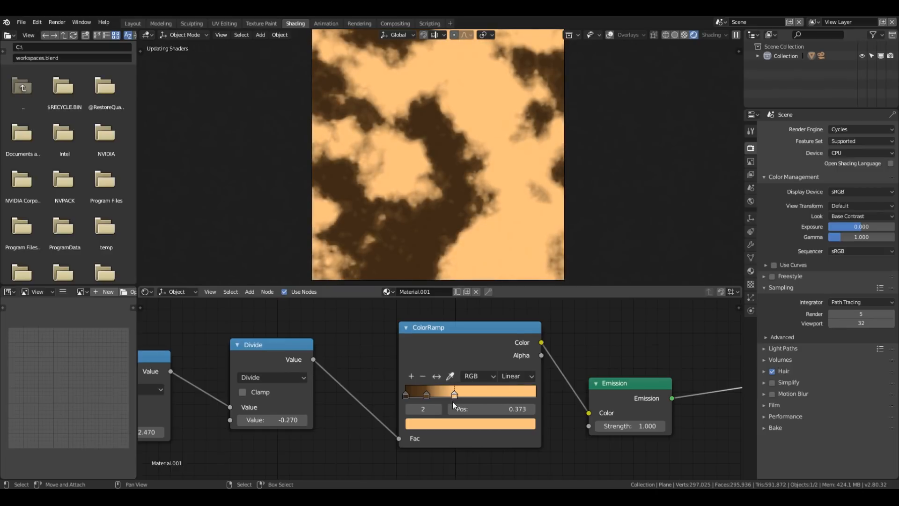
left_click(450, 422)
left_click_drag(506, 296, 507, 284)
left_click_drag(447, 308, 447, 312)
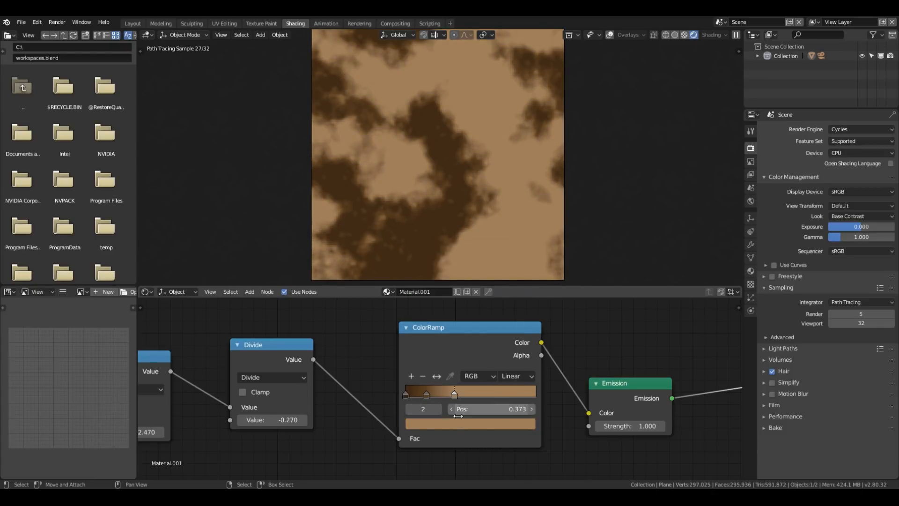
left_click(470, 423)
left_click_drag(448, 308, 446, 310)
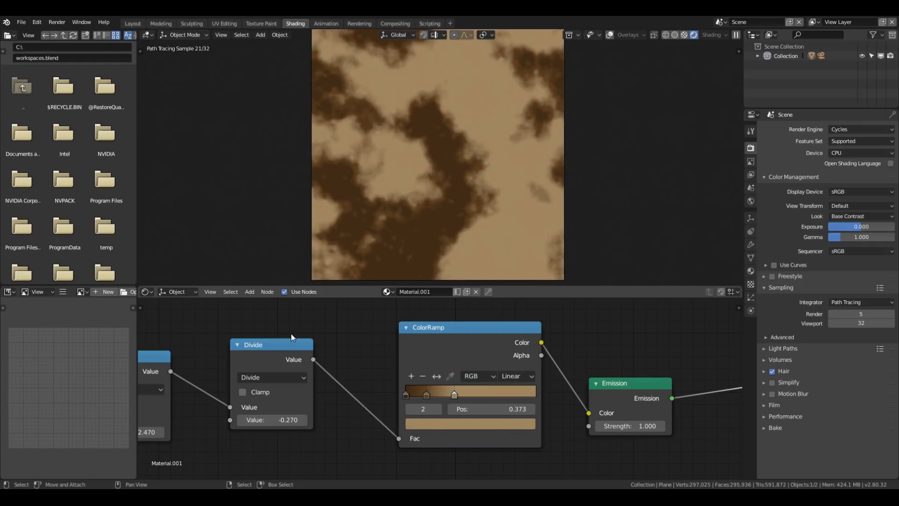
- Add another ramp stop, color it near-white (R 1.000, G 0.931, B 0.966) and move it close to the ramp's light end
left_click(411, 376)
left_click_drag(441, 395, 496, 396)
left_click(478, 426)
left_click_drag(508, 295, 507, 253)
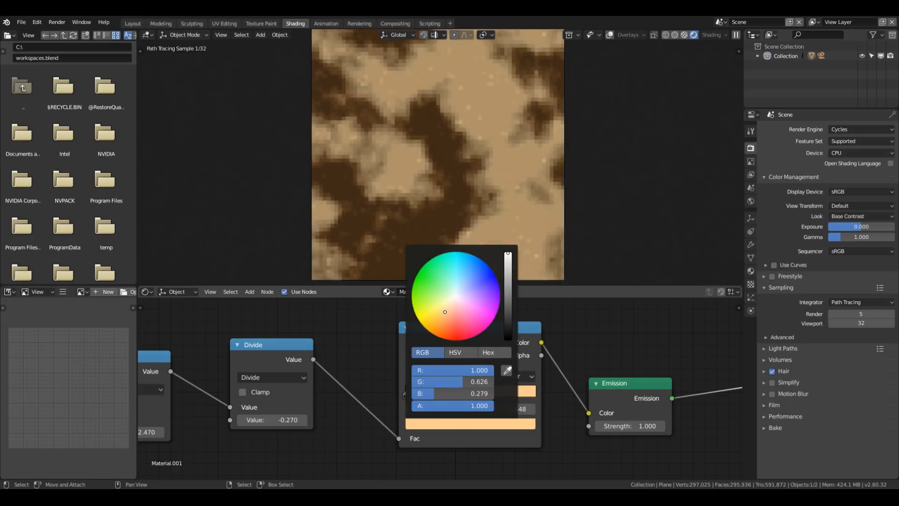
left_click(456, 297)
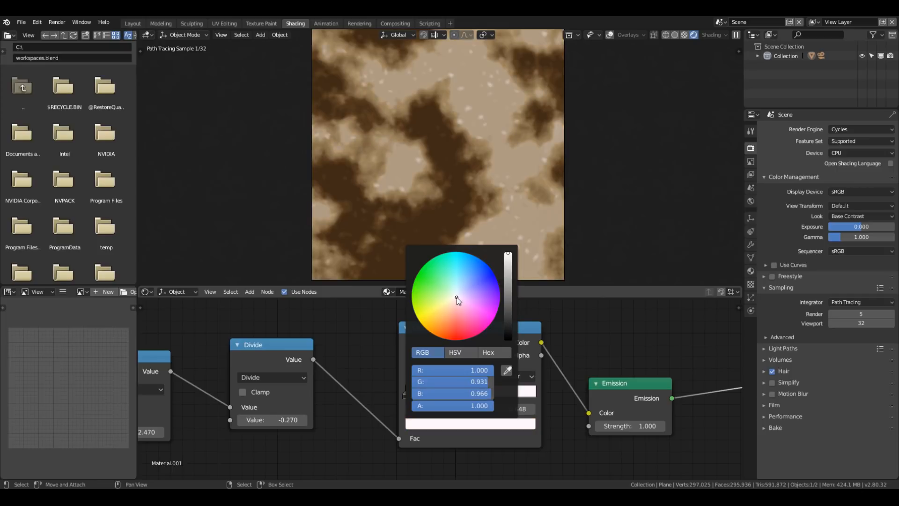
left_click_drag(491, 395, 531, 395)
left_click(411, 376)
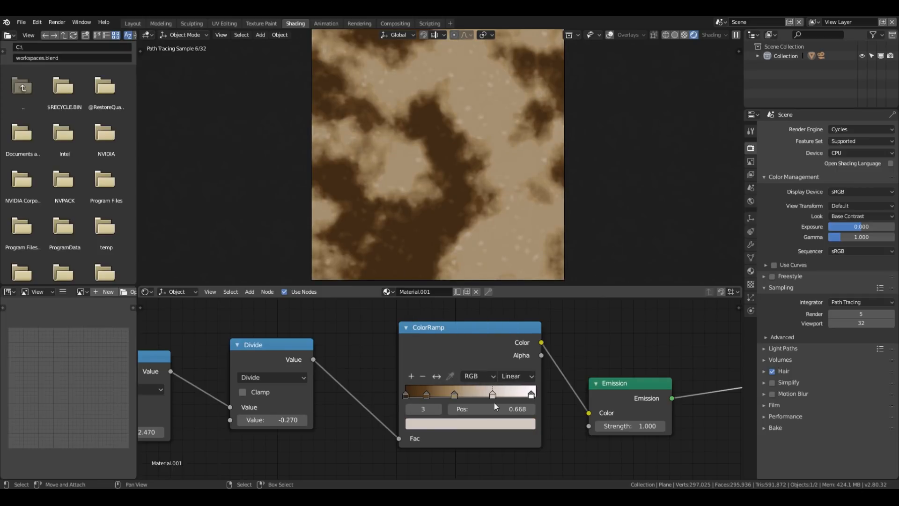
left_click_drag(487, 395, 489, 394)
left_click(423, 376)
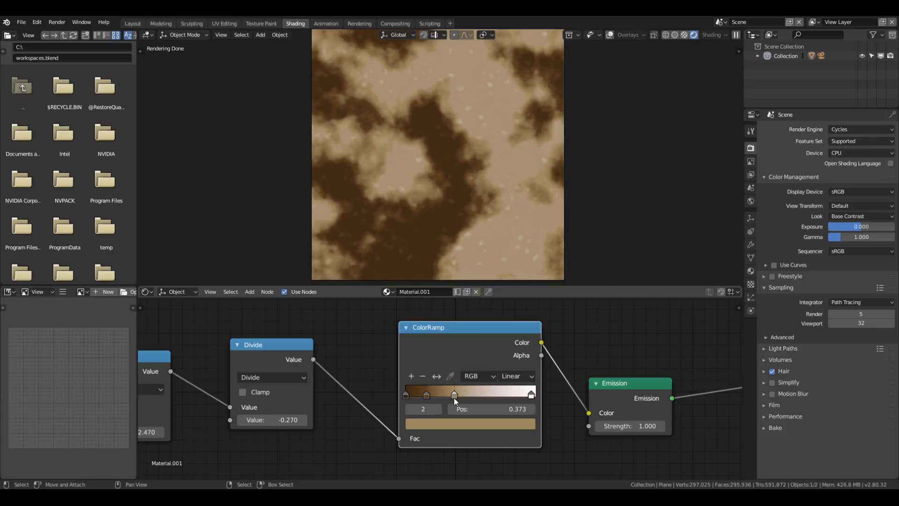
- Add a stop between the ramp's brown and tan stops and shift the tan stop to position 0.423
left_click(411, 376)
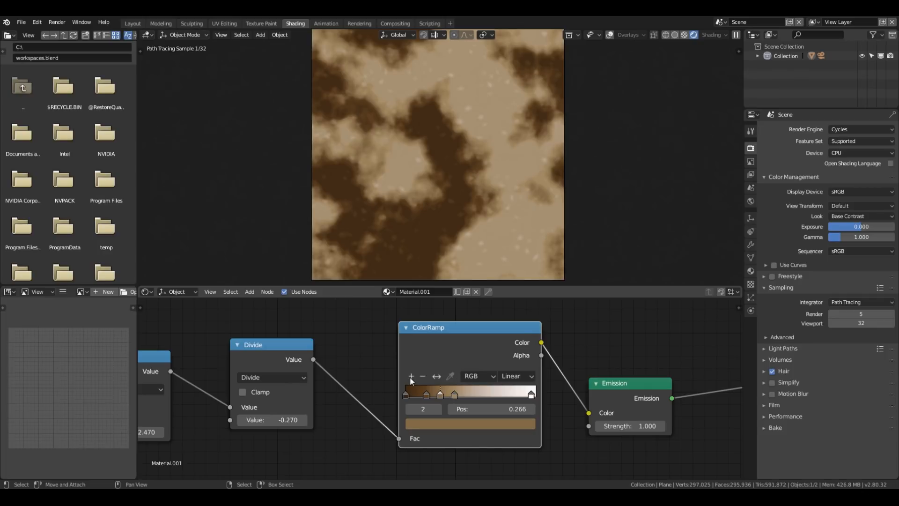
key("g")
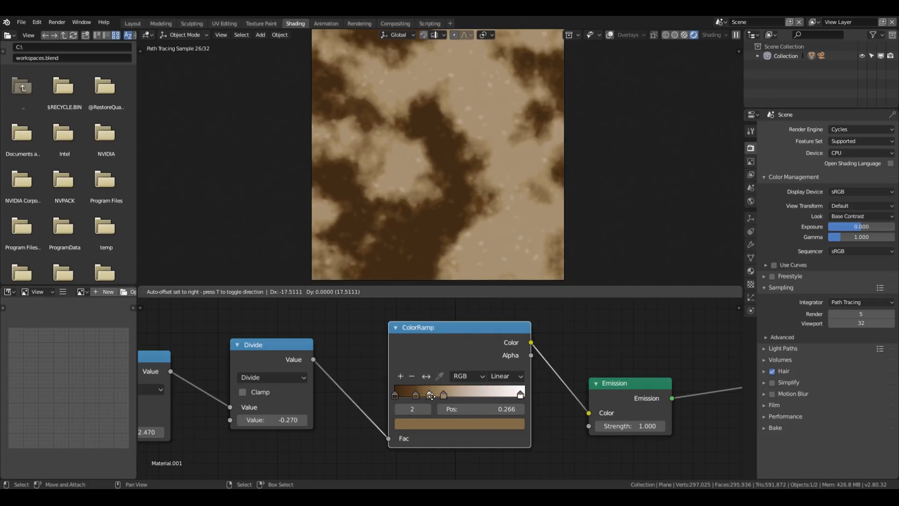
left_click(429, 392)
mouse_move(429, 393)
left_mouse_down()
mouse_move(476, 396)
mouse_move(450, 396)
left_mouse_up()
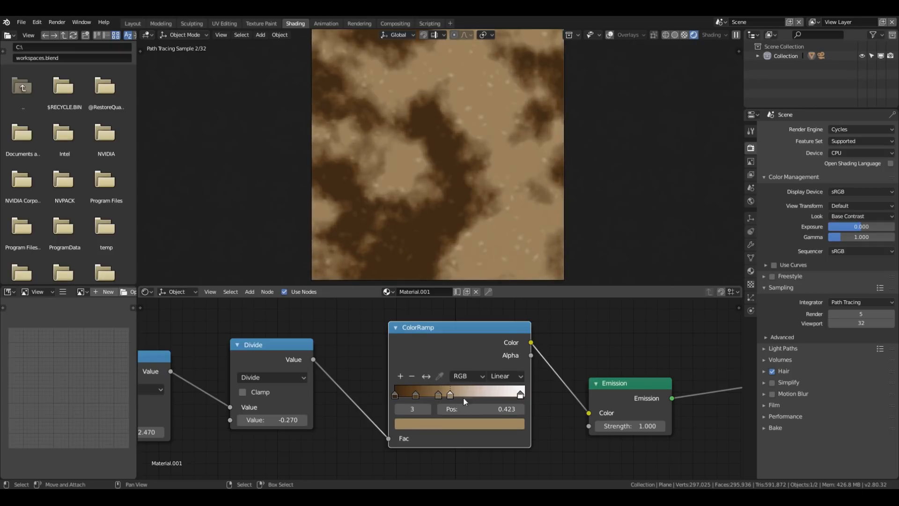
- Move the near-white stop to position 0.477 and recolor it grey-blue (R 0.207, G 0.262, B 0.297)
left_click_drag(519, 396, 456, 397)
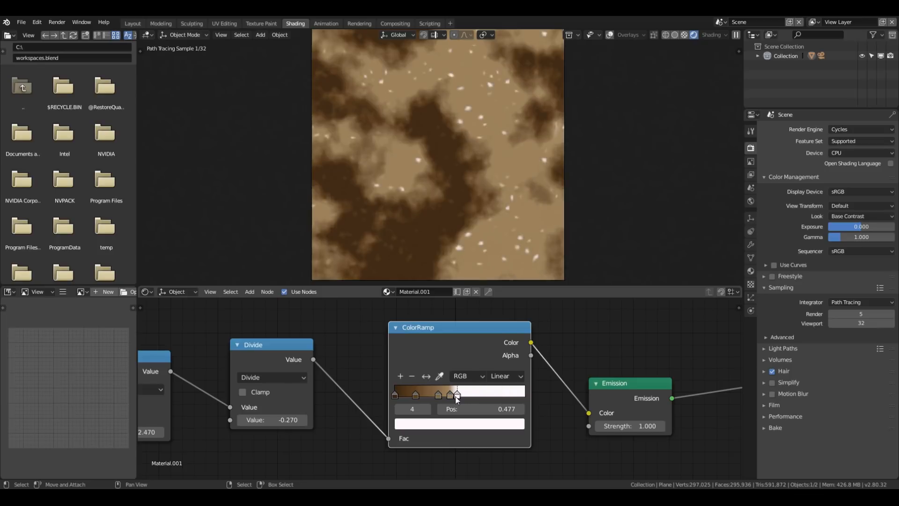
left_click(448, 425)
left_click_drag(446, 300, 498, 289)
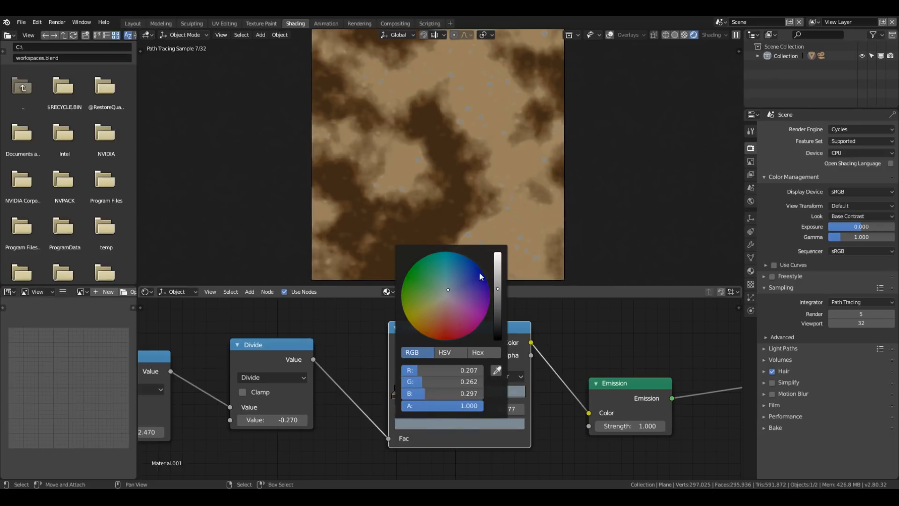
- Remove the light tan stop beside the grey-blue one and move the darker tan stop to position 0.434
scroll(462, 115, "up", 4)
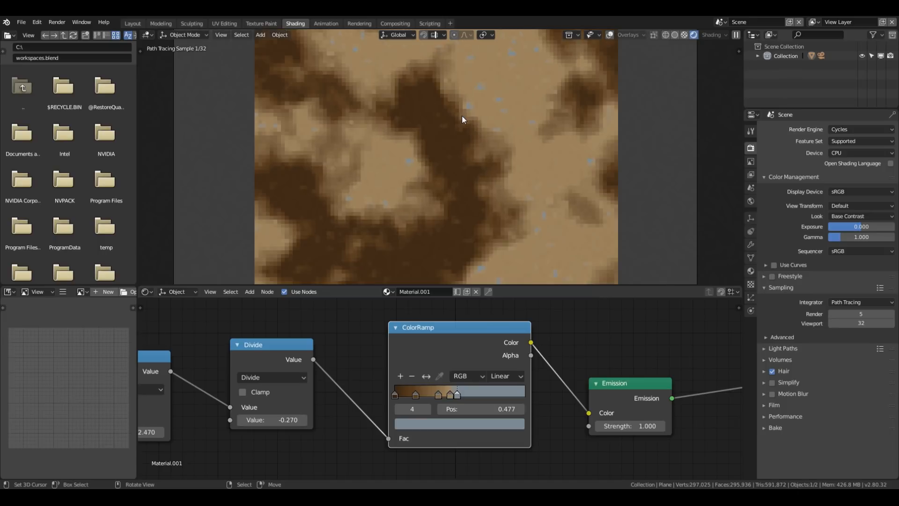
left_click(449, 396)
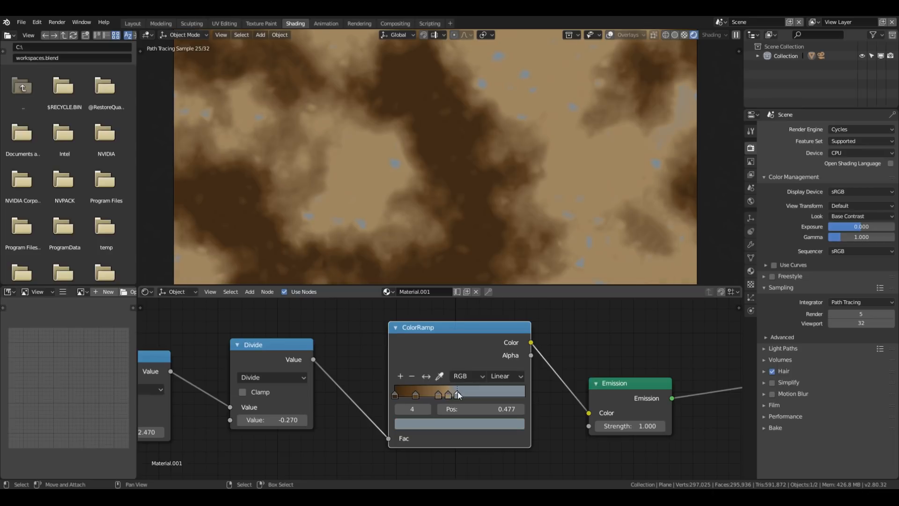
left_click_drag(458, 395, 451, 398)
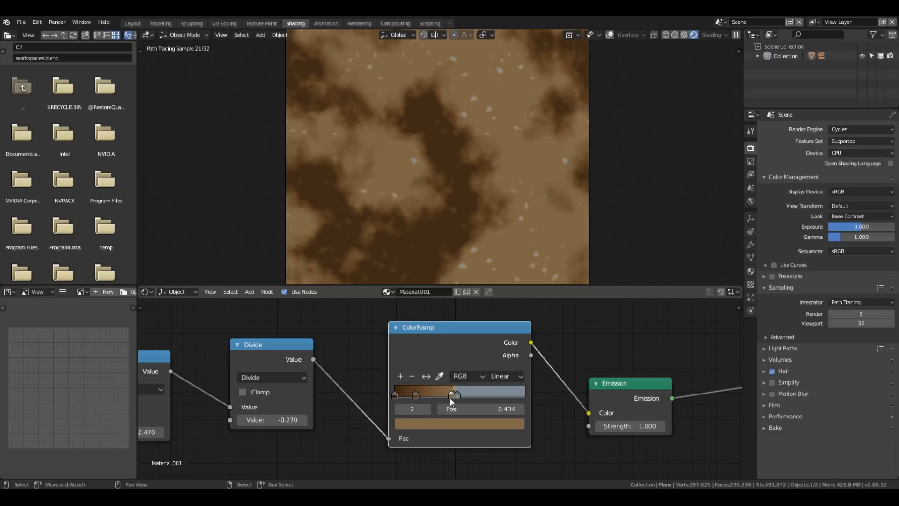
- Move the ramp's brown stop to position 0.341 and add a reddish-brown stop at position 0.170
left_click_drag(418, 395, 442, 398)
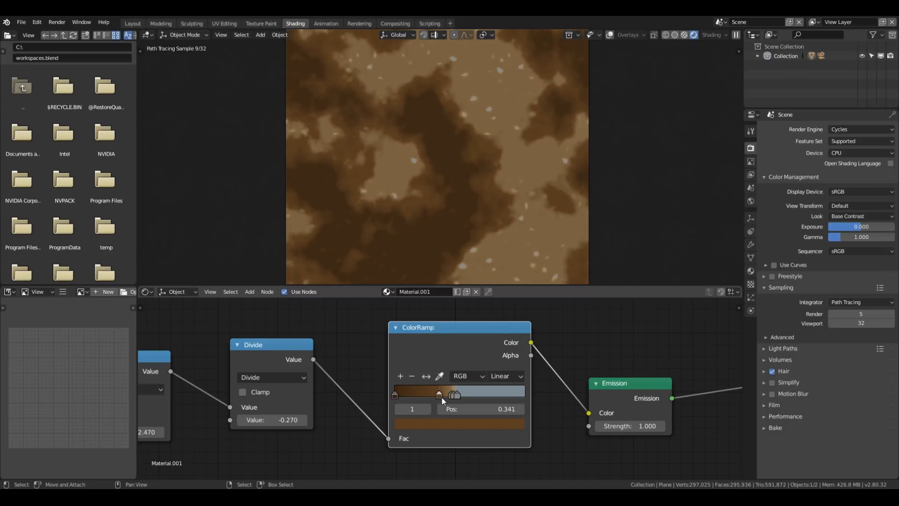
mouse_move(394, 395)
left_mouse_down()
mouse_move(410, 393)
mouse_move(394, 395)
left_mouse_up()
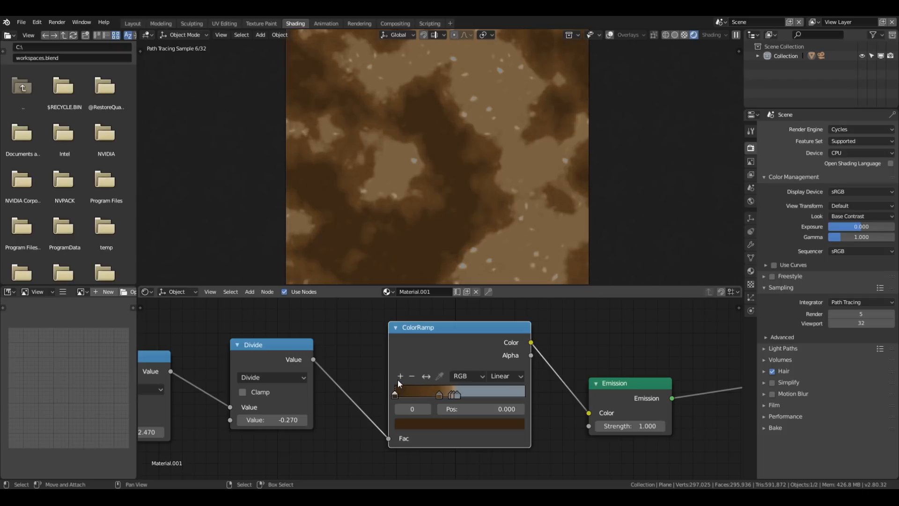
left_click(400, 377)
left_click(434, 426)
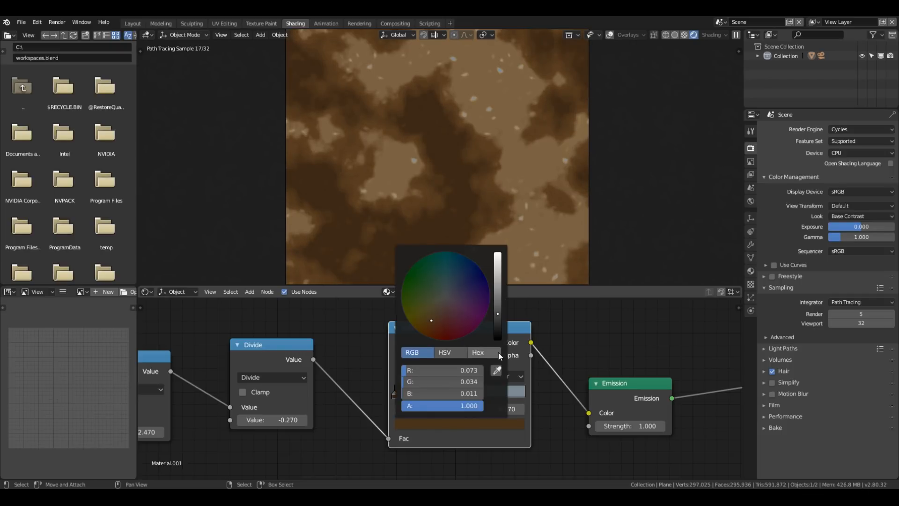
mouse_move(494, 299)
left_mouse_down()
mouse_move(498, 288)
mouse_move(498, 310)
left_mouse_up()
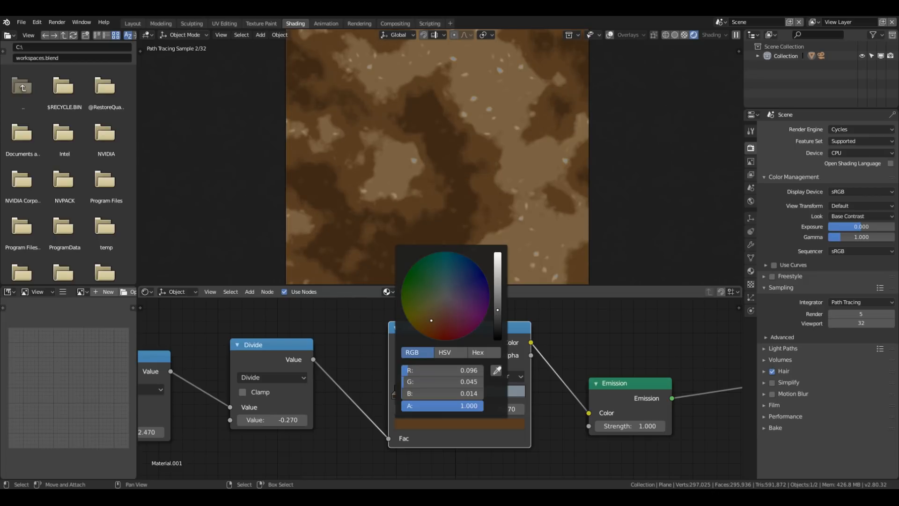
left_click_drag(445, 319, 433, 322)
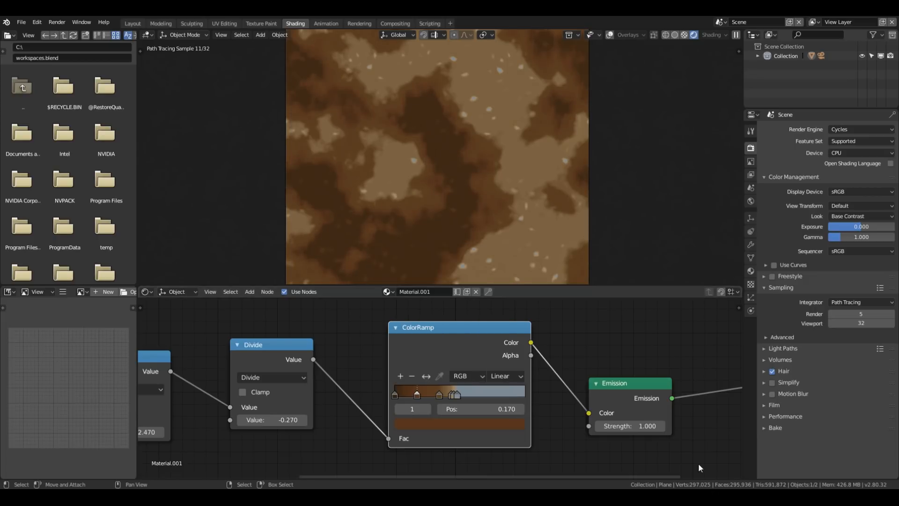
- Try a saturation of 0.417 on the light tan stop at position 0.455 and remove that stop
scroll(575, 234, "down", 1)
scroll(575, 228, "down", 1)
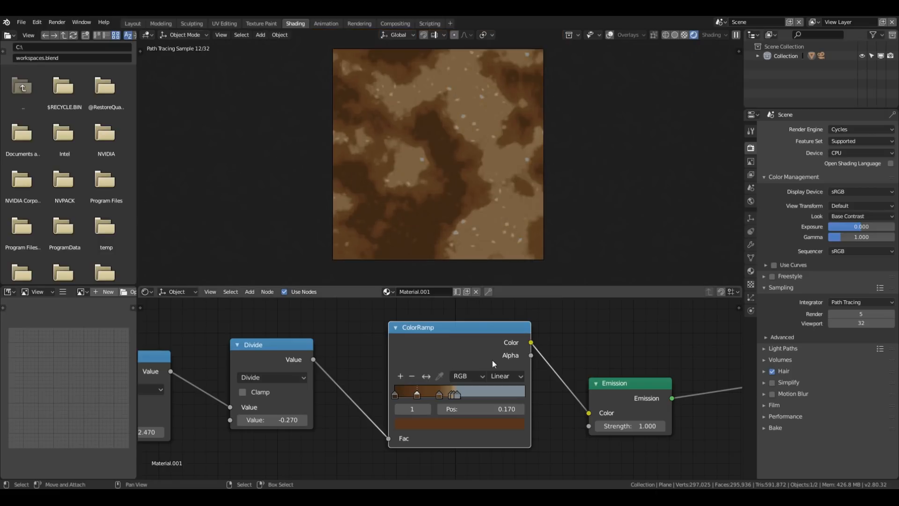
left_click(453, 396)
left_click(447, 424)
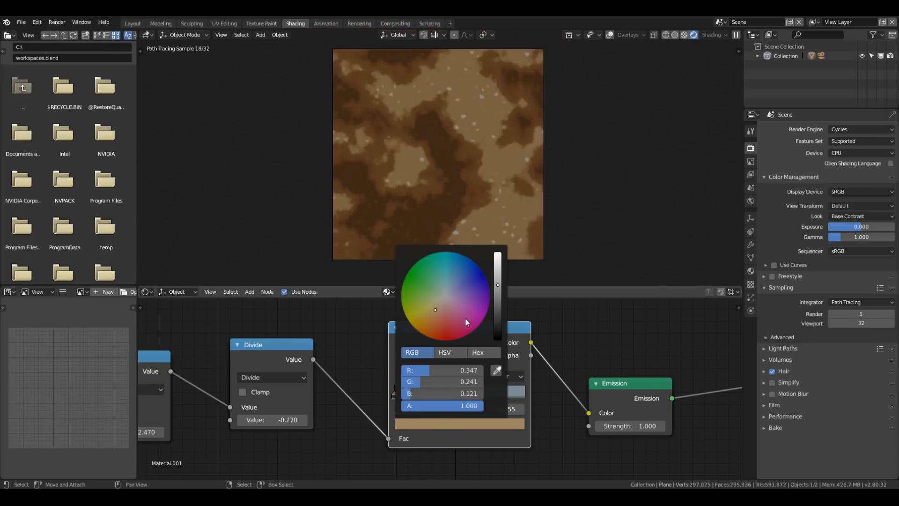
left_click(447, 352)
mouse_move(422, 382)
left_mouse_down()
mouse_move(466, 382)
mouse_move(439, 382)
left_mouse_up()
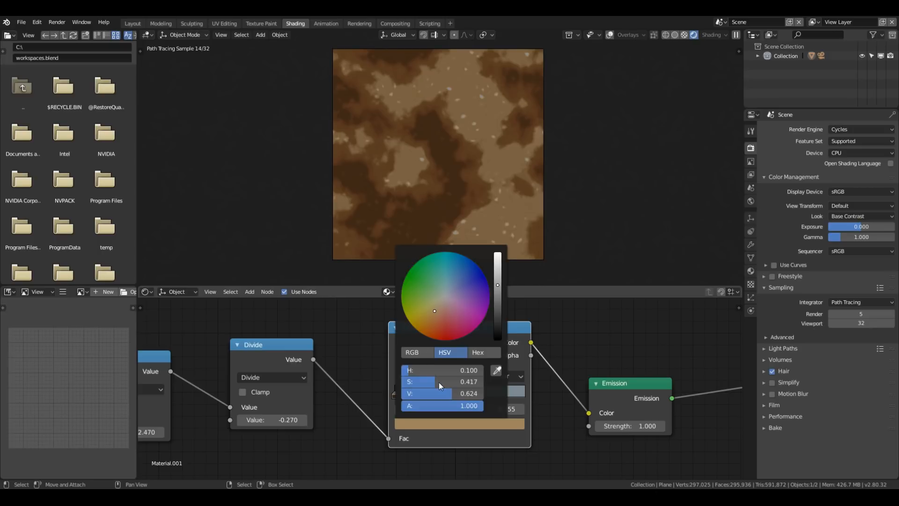
scroll(453, 171, "up", 6)
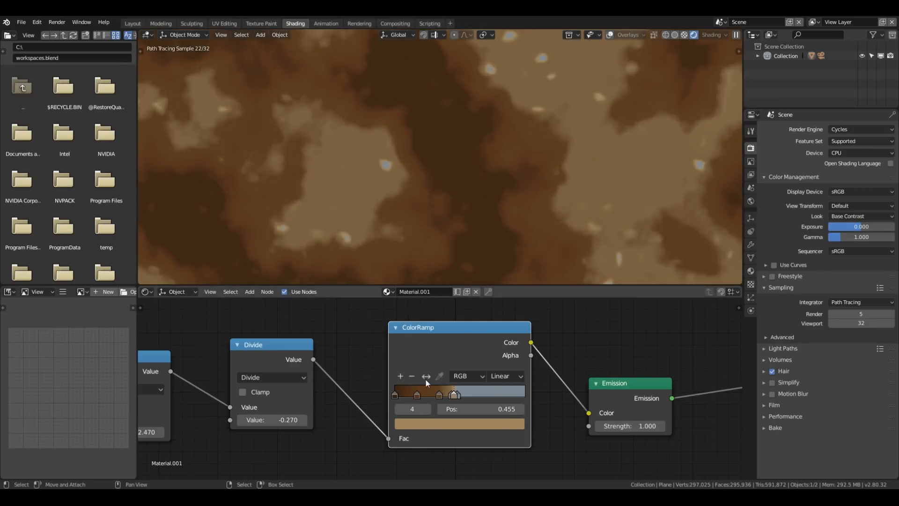
left_click(451, 395)
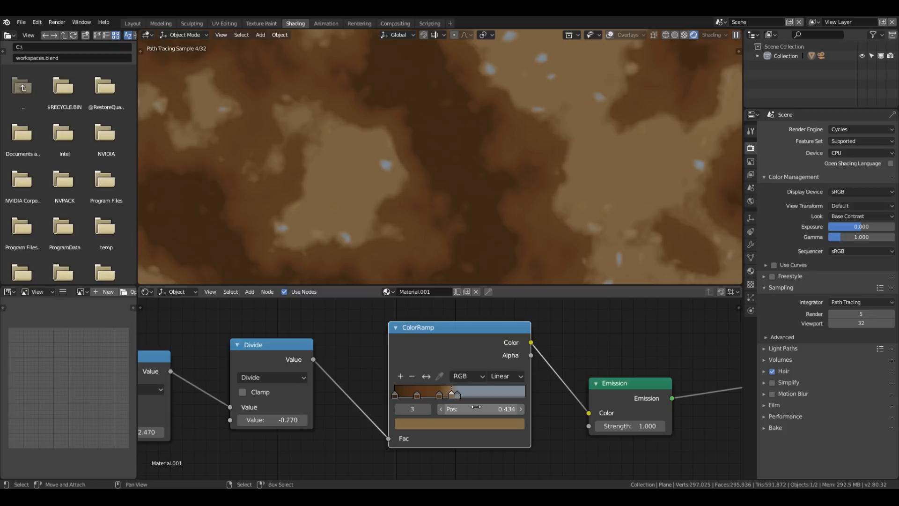
- Shift the grey-blue stop closer to the tan stop and darken its color
left_click_drag(458, 396, 454, 396)
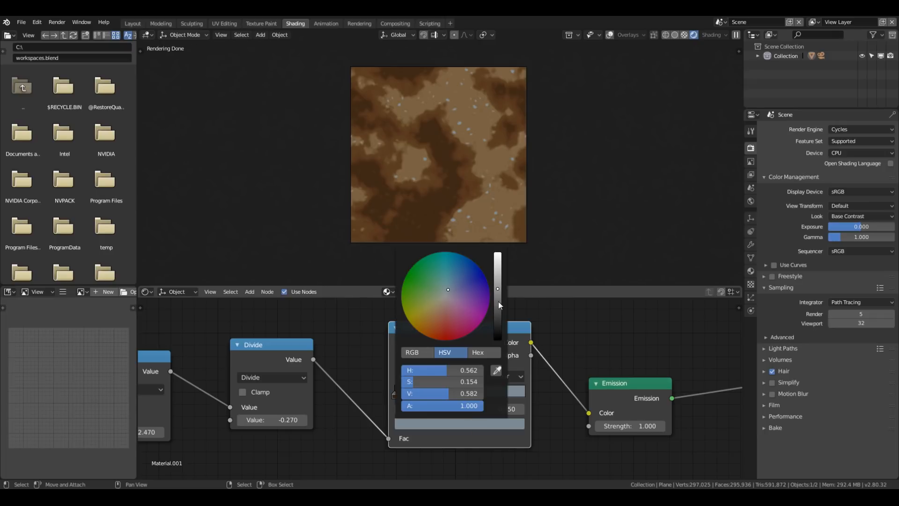
left_click_drag(497, 303, 497, 301)
scroll(613, 136, "up", 8)
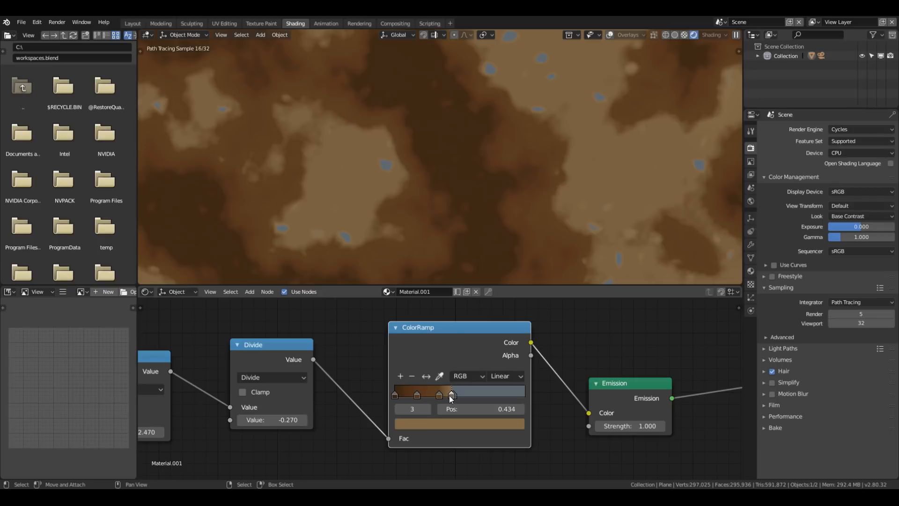
- Set the tan stop's position to 0.413 and undo a trial removal of that stop
left_click_drag(474, 411, 464, 411)
left_click(413, 375)
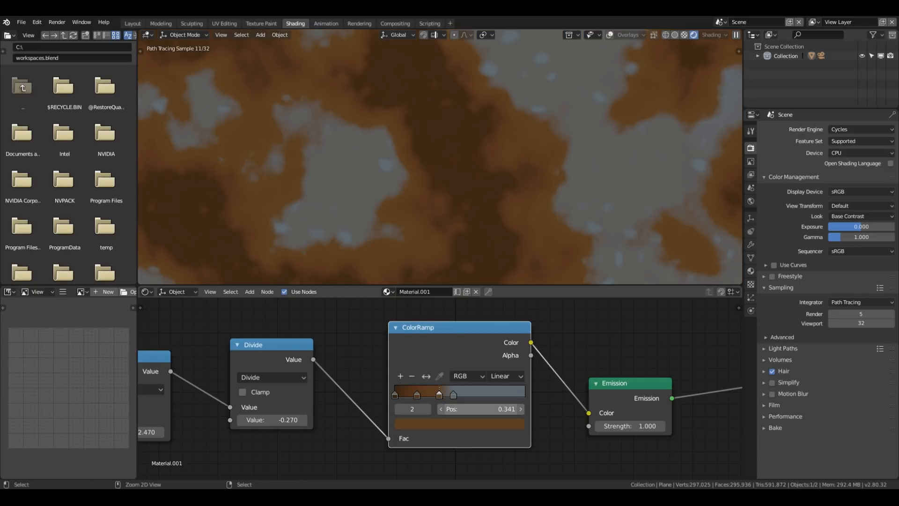
key("ctrl+z")
scroll(516, 235, "down", 5)
middle_click_drag(514, 230, 513, 228, "shift")
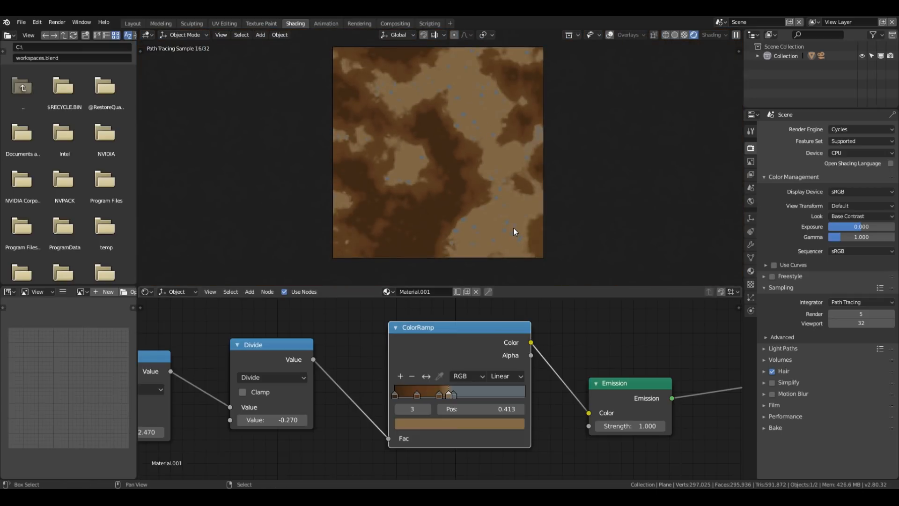
- Render the brown height-based color map and save the image as diffuse
key("shift+z")
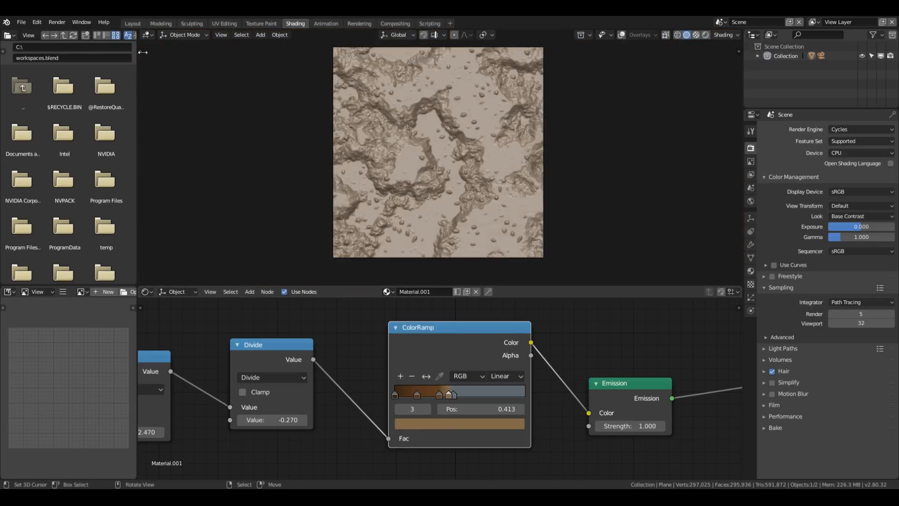
left_click(55, 23)
left_click(60, 35)
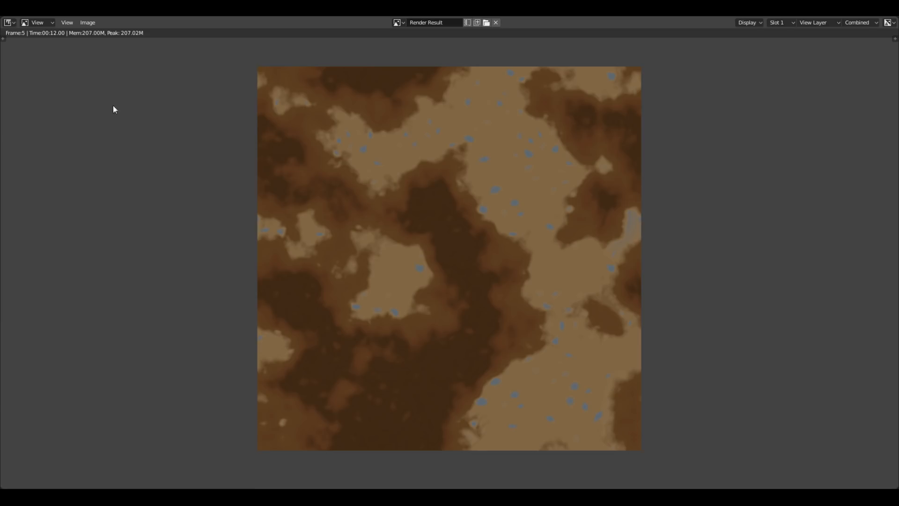
left_click(87, 22)
left_click(117, 88)
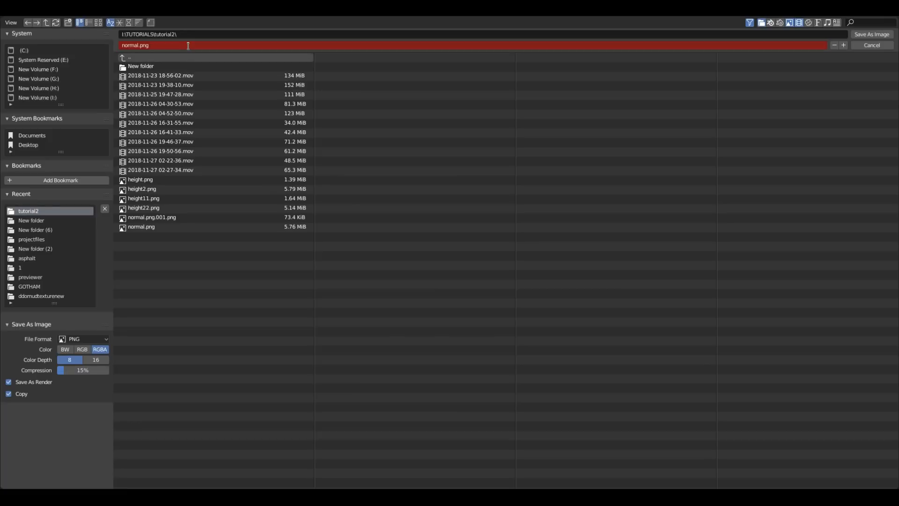
left_click(173, 45)
type("diffuse")
key("Return")
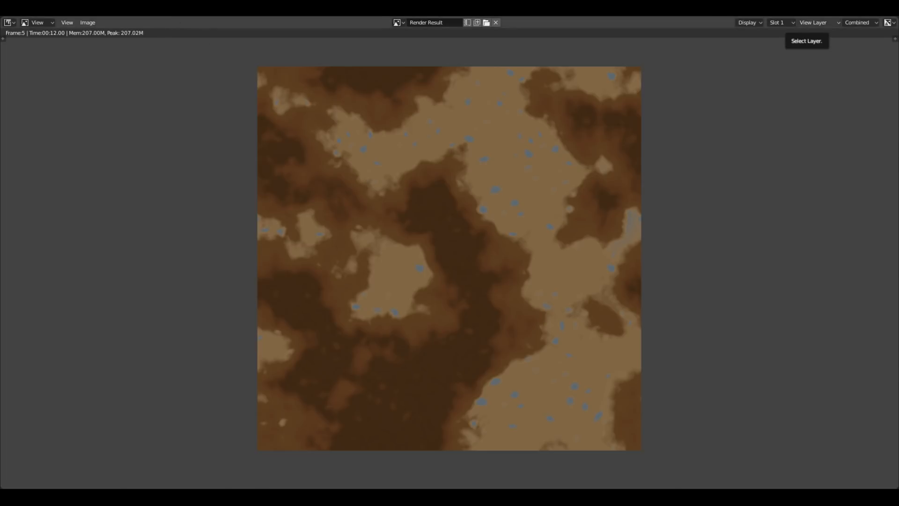
key("Escape")
- Duplicate the whole ColorRamp node chain, from Camera Data to Material Output, and place the copy above the original
scroll(328, 377, "down", 3)
middle_click_drag(384, 467, 383, 339)
key("b")
left_click_drag(228, 393, 634, 444)
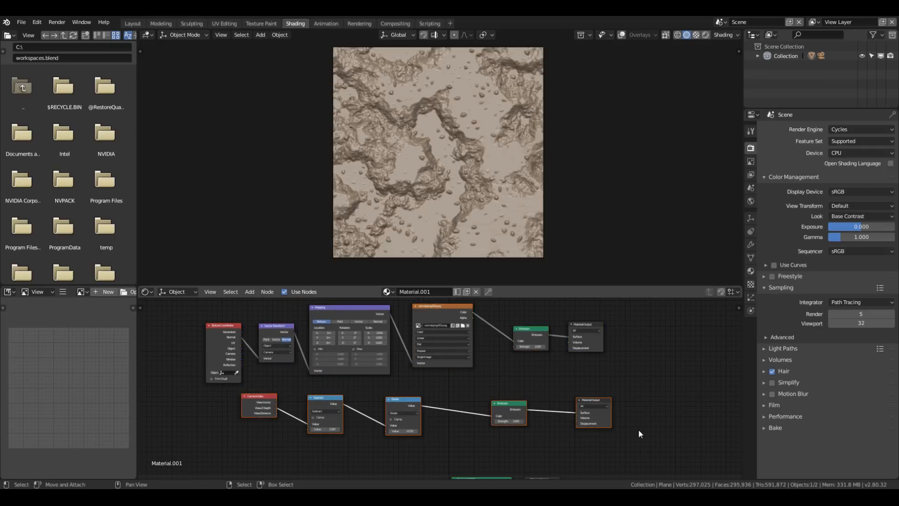
scroll(623, 412, "down", 3)
left_click_drag(272, 315, 575, 382)
key("shift+d")
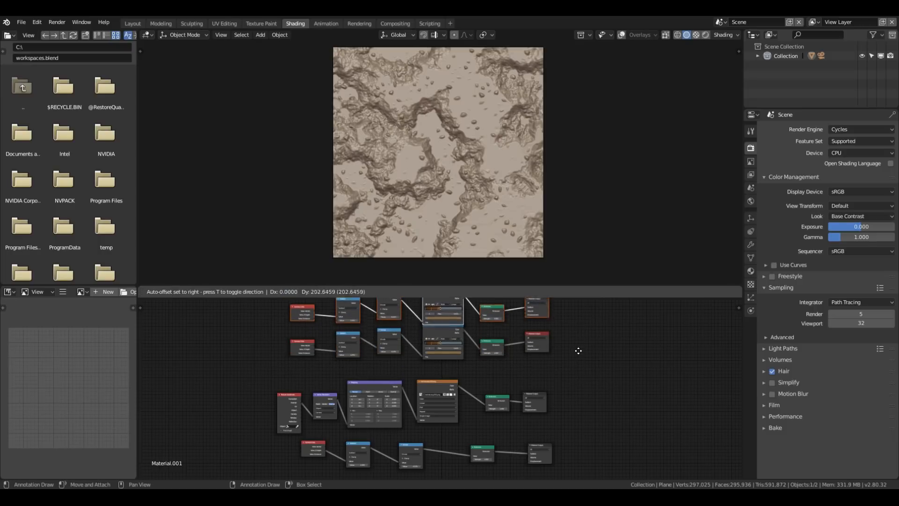
left_click(558, 395)
scroll(558, 394, "up", 5)
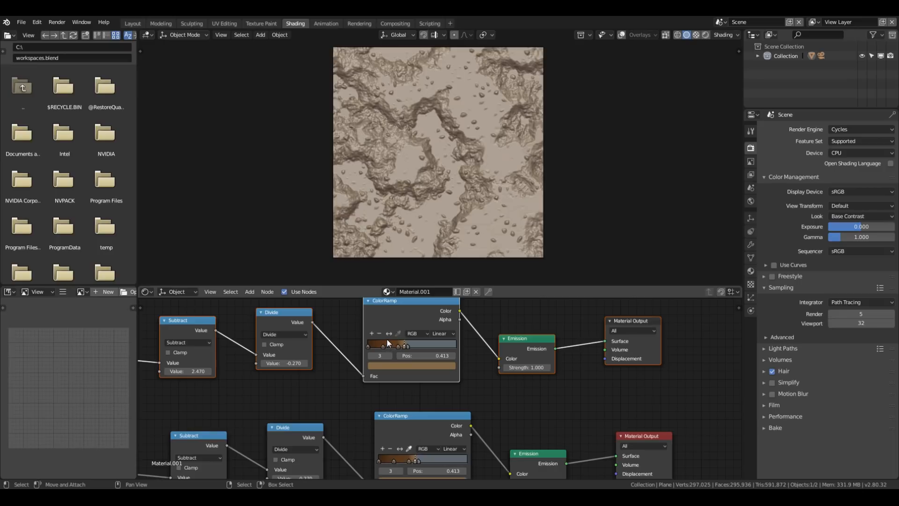
- Remove the three inner stops from the duplicated ColorRamp and move its grey-blue stop to position 1.000
left_click(380, 333)
left_click(379, 333)
left_click(380, 333)
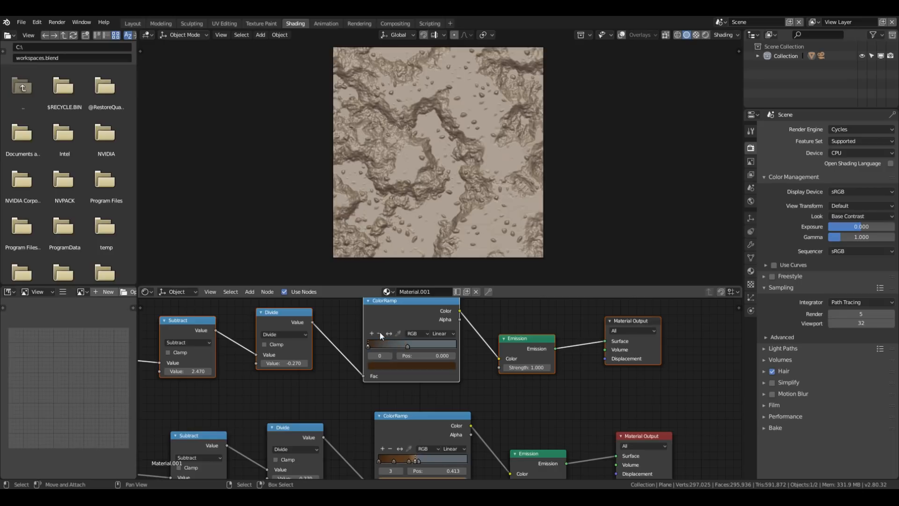
left_click(435, 344)
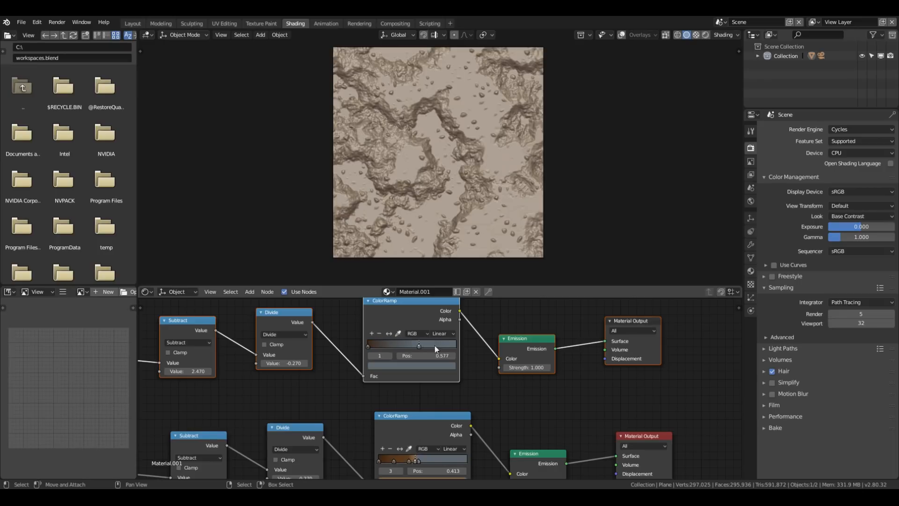
- Brighten the duplicated ramp's end stop to value 1.000 and darken its start stop to black
left_click(412, 366)
left_click_drag(438, 304, 440, 251)
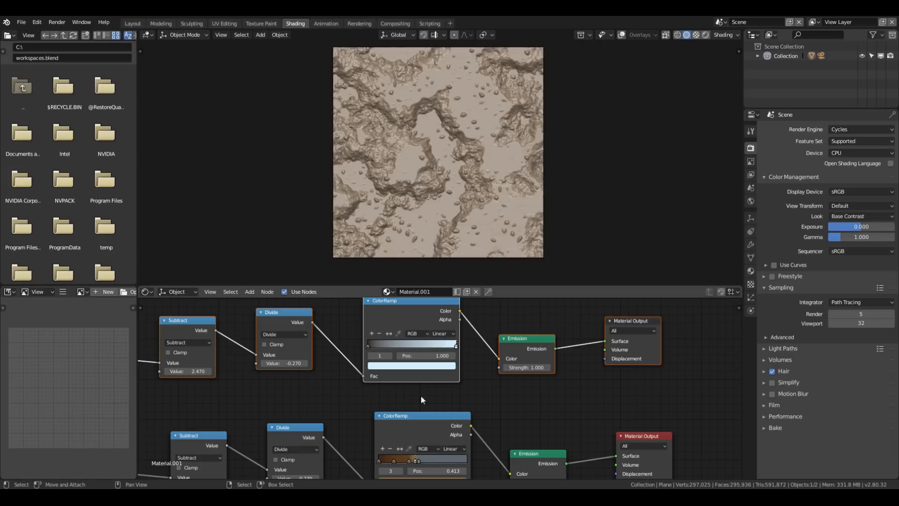
key("ctrl+v")
left_click(388, 364)
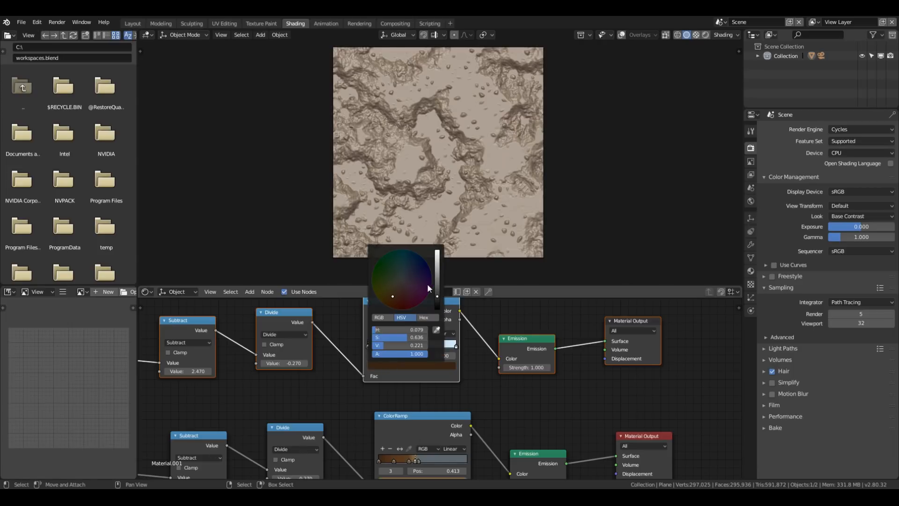
left_click_drag(436, 292, 436, 309)
- Preview the duplicated chain by making its Material Output active, and desaturate the ramp's end stop to pure white
key("shift+z")
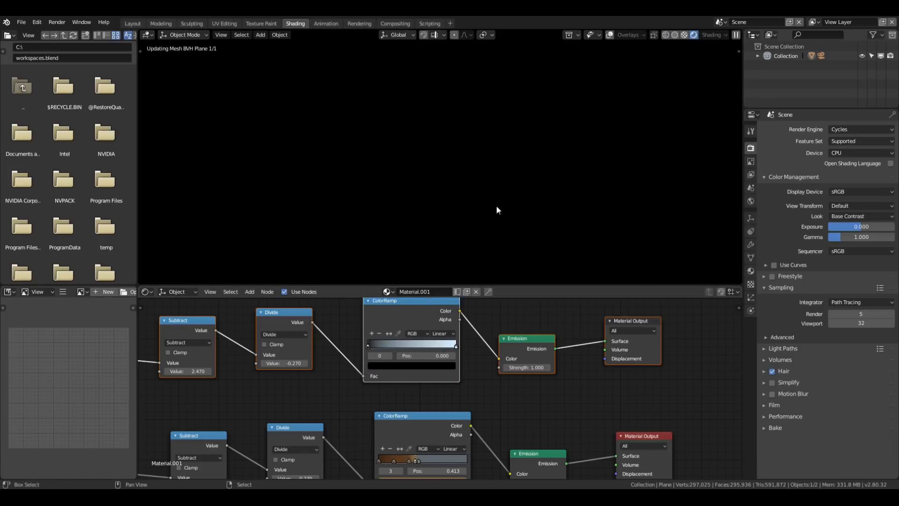
left_click(659, 341)
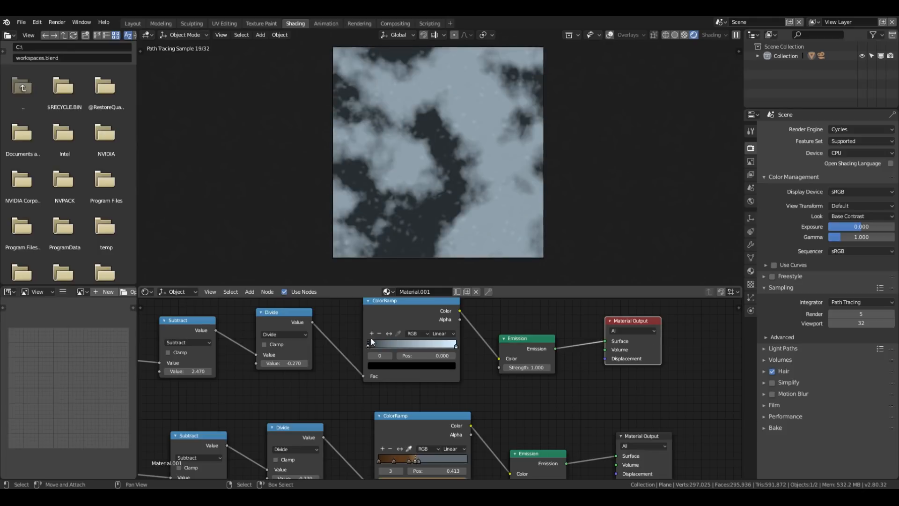
left_click(389, 357)
left_click(400, 364)
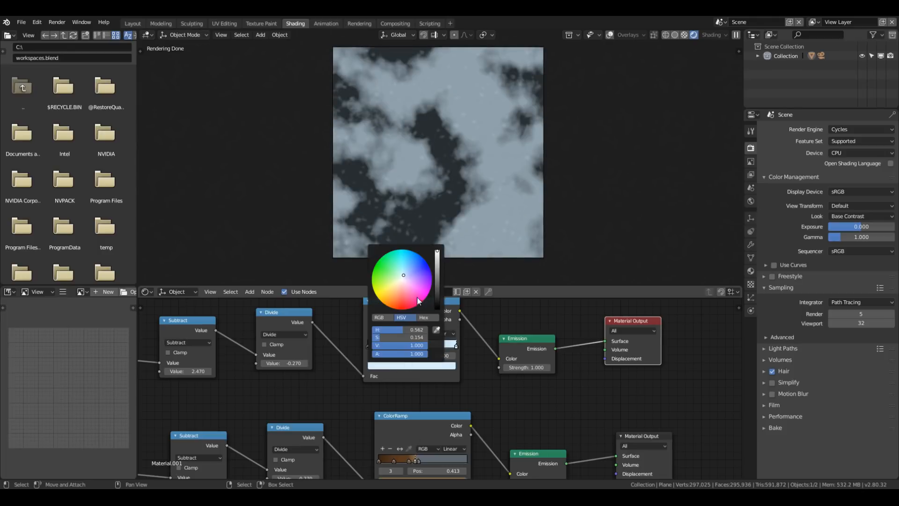
left_click_drag(389, 336, 372, 336)
- Move the black stop of the duplicated ColorRamp to position 0.041
middle_click_drag(530, 399, 568, 409)
mouse_move(487, 355)
left_mouse_down()
mouse_move(457, 356)
mouse_move(504, 356)
left_mouse_up()
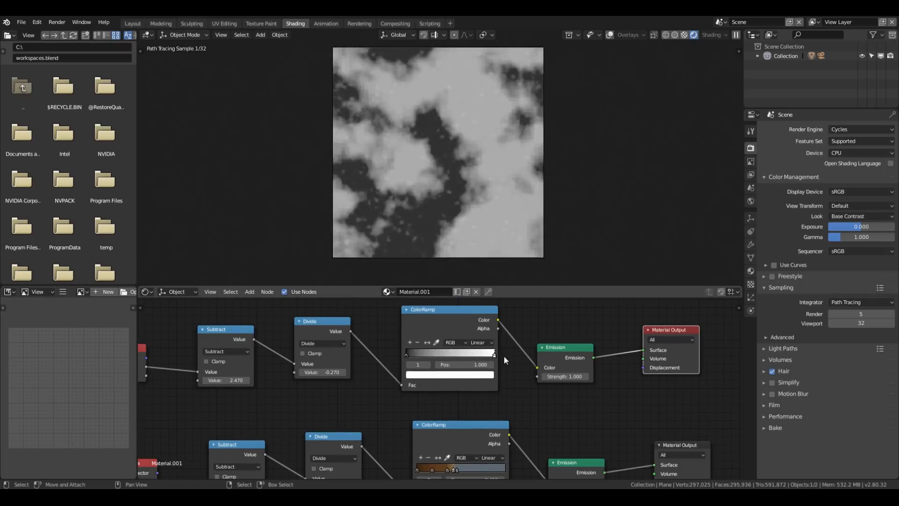
mouse_move(418, 353)
left_mouse_down()
mouse_move(428, 355)
mouse_move(421, 355)
left_mouse_up()
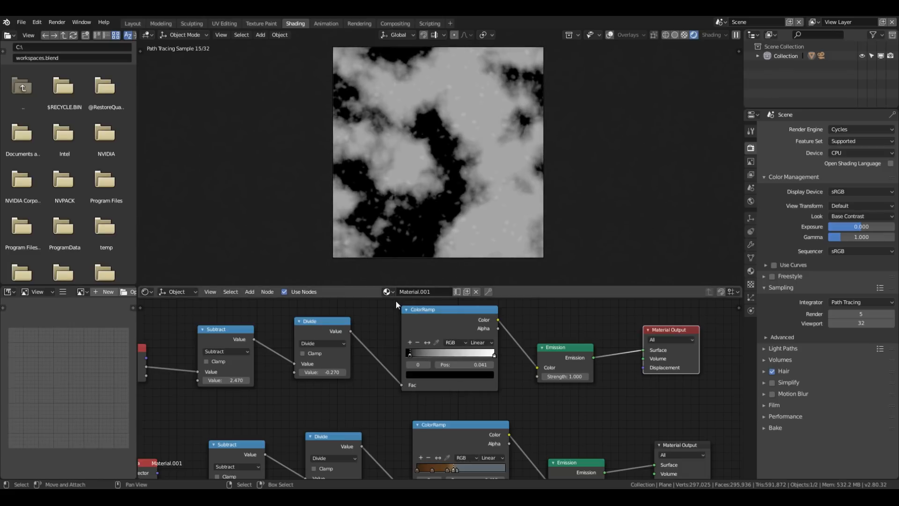
scroll(370, 351, "down", 2)
middle_click_drag(371, 350, 396, 363)
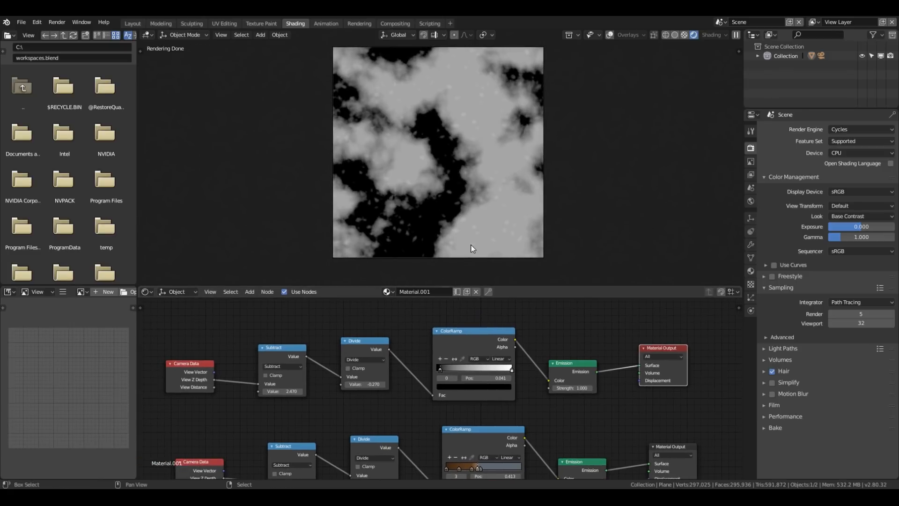
- Render the black-and-white map and save the resulting image as roughness
key("z")
left_click(57, 22)
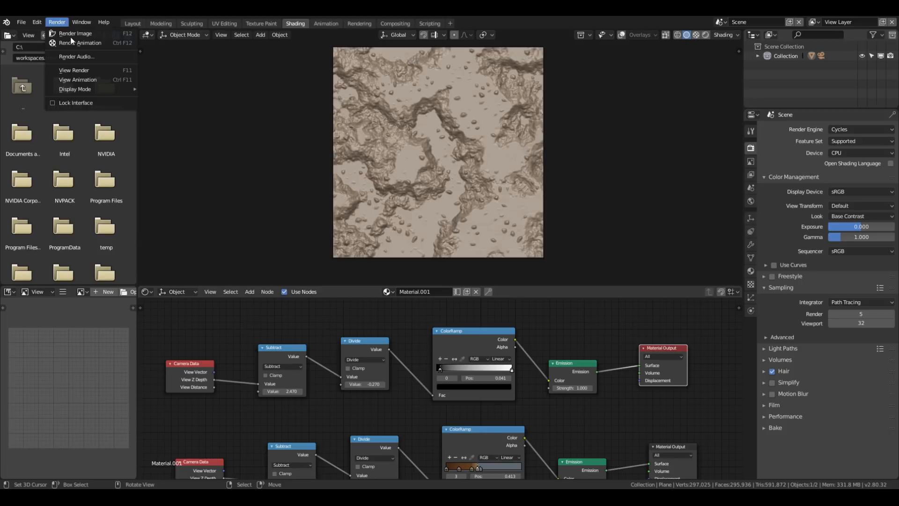
left_click(70, 34)
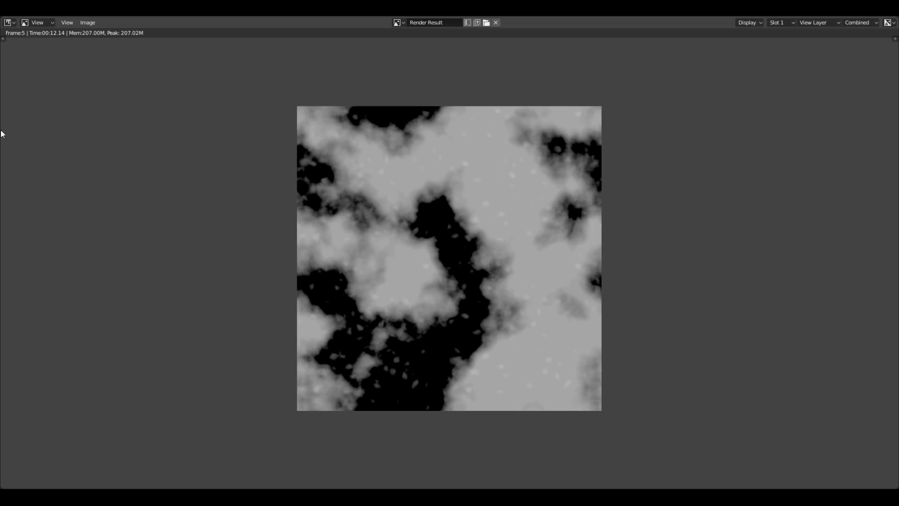
left_click(89, 23)
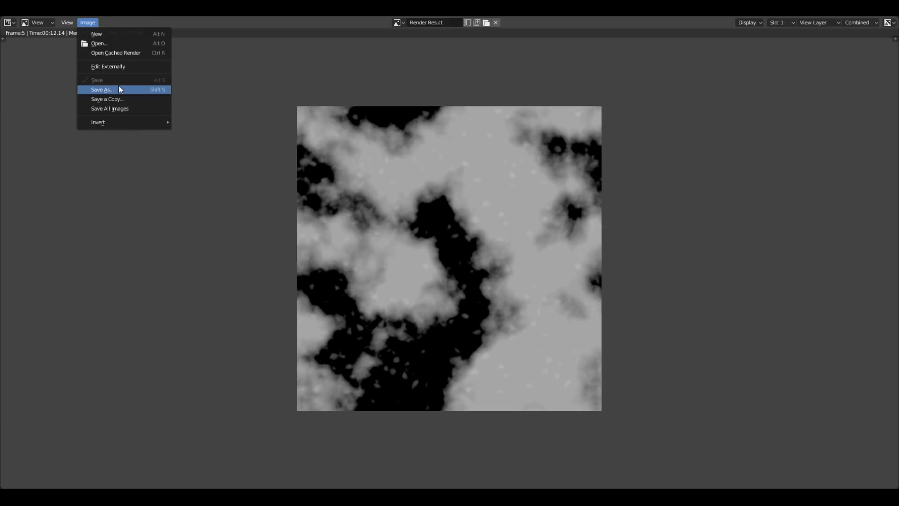
left_click(119, 86)
type("roughness")
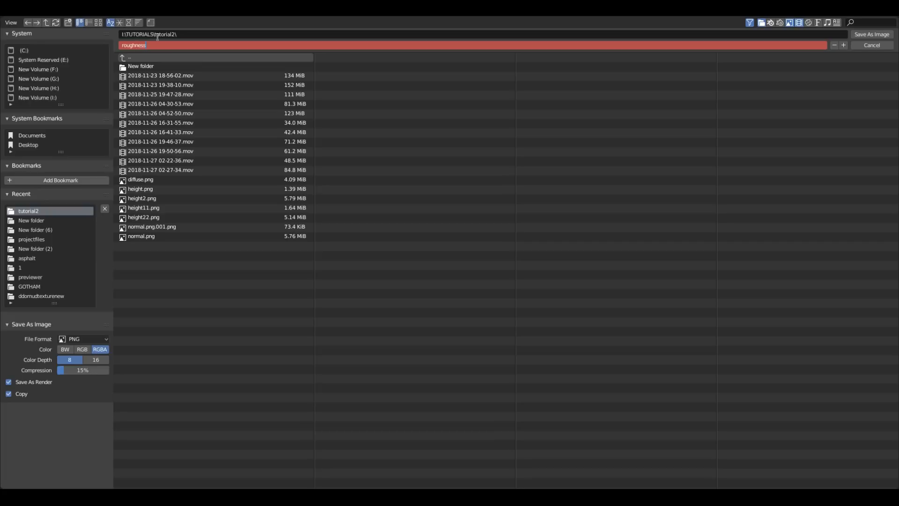
key("Return")
key("Return")
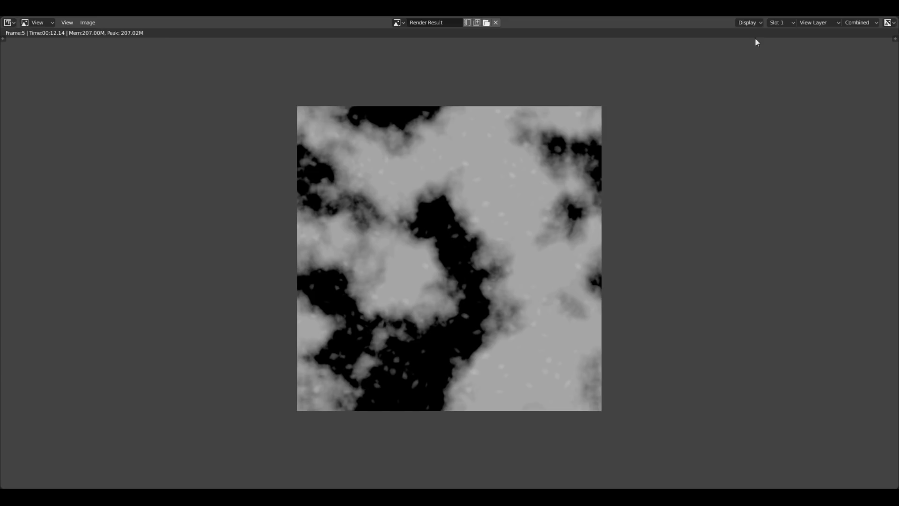
left_click(889, 8)
- Duplicate the whole roughness node chain, from Camera Data to Material Output, and place the copy above the original
left_click_drag(389, 349, 375, 375)
scroll(375, 374, "down", 1)
left_click_drag(209, 313, 656, 406)
key("shift+d")
left_click(659, 334)
middle_click_drag(659, 337, 644, 429)
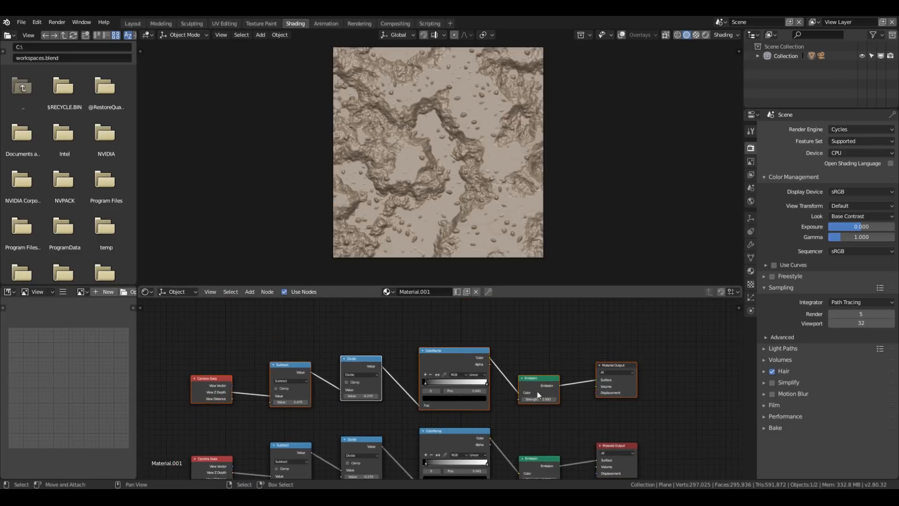
- Flip the copied chain's ColorRamp and make its Material Output active to preview the inverted map in rendered shading
left_click(437, 375)
left_click(612, 393)
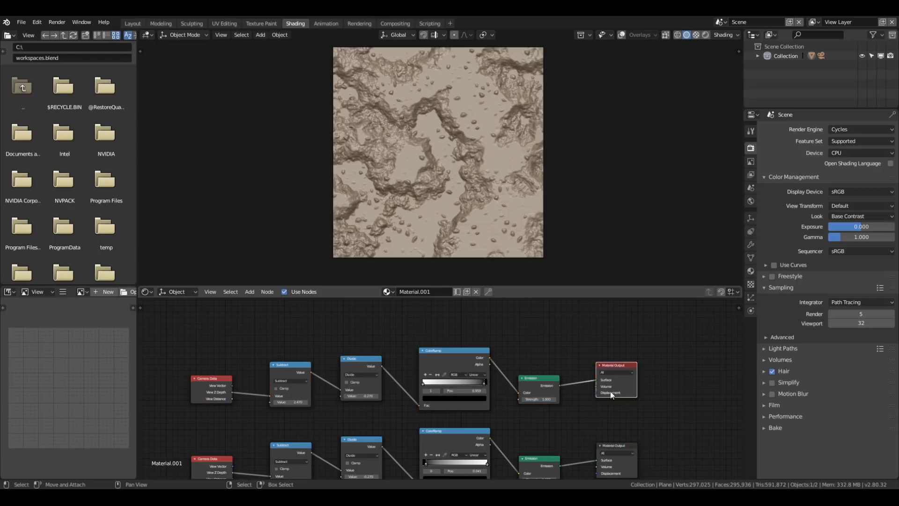
left_click(66, 22)
key("shift+z")
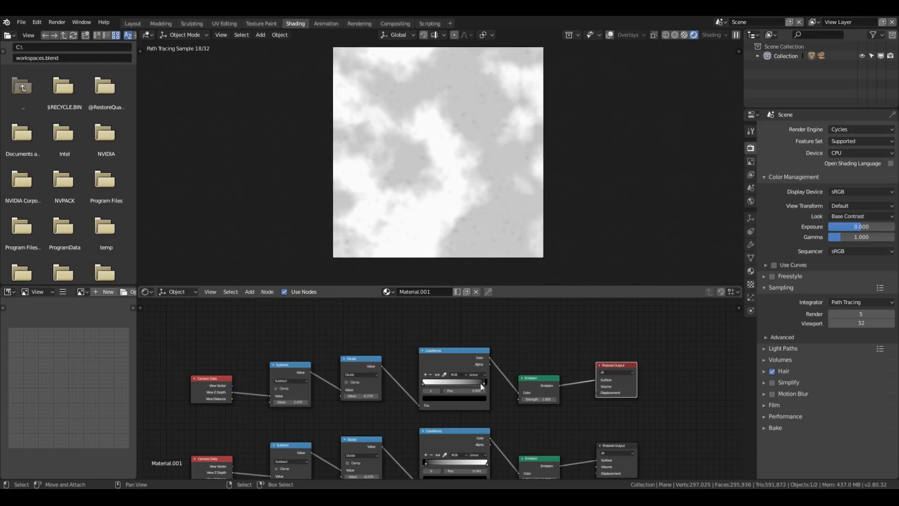
- Move the inverted ramp's black stop toward the middle of the gradient and darken its white start stop to light grey
left_click_drag(481, 383, 448, 384)
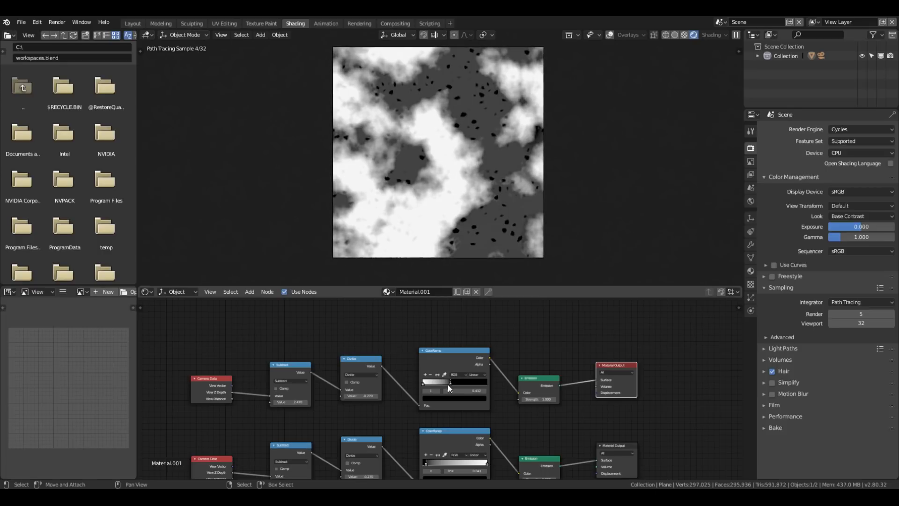
left_click(424, 383)
left_click(455, 397)
left_click_drag(474, 316, 474, 325)
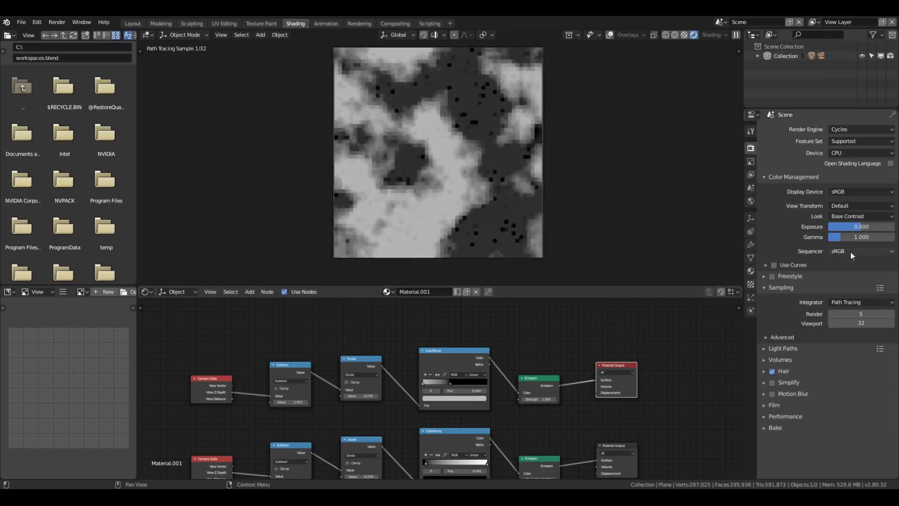
- Render the inverted map and save the resulting image as metal
key("shift+z")
left_click(56, 23)
left_click(63, 34)
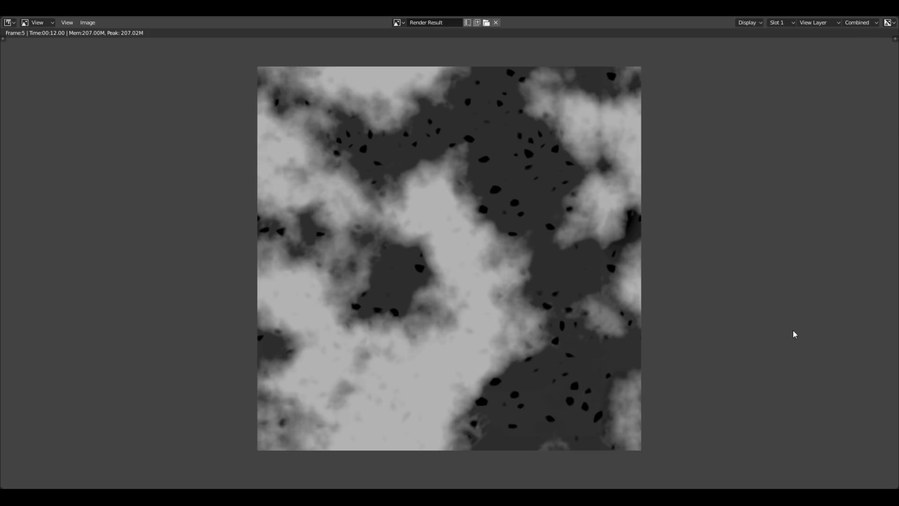
left_click(90, 24)
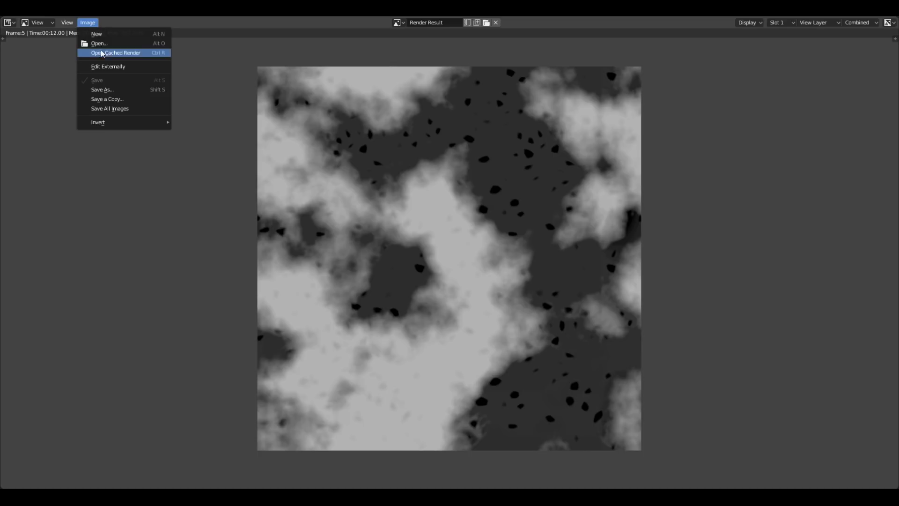
left_click(111, 91)
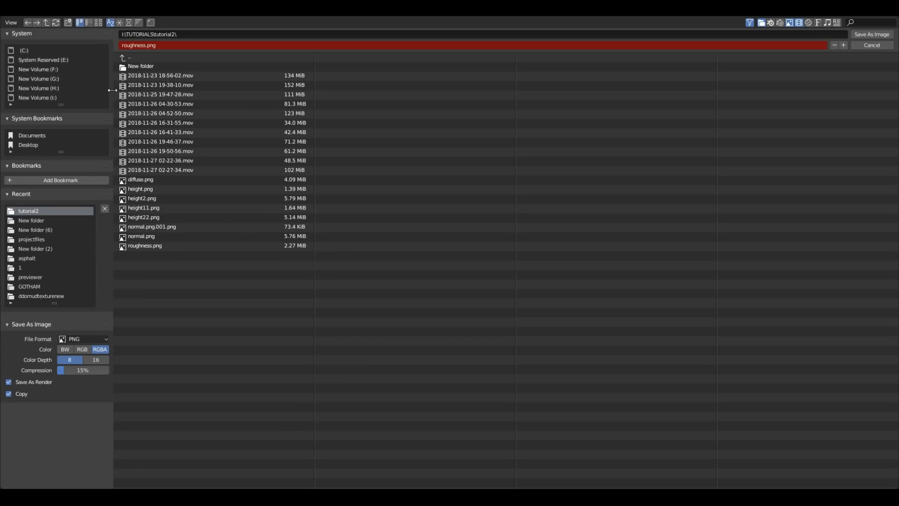
left_click(126, 47)
type("roer")
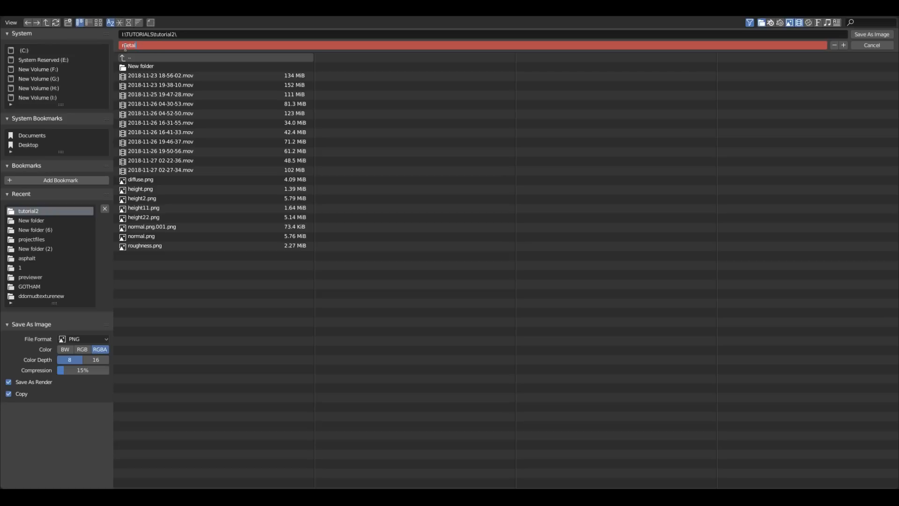
left_click(876, 35)
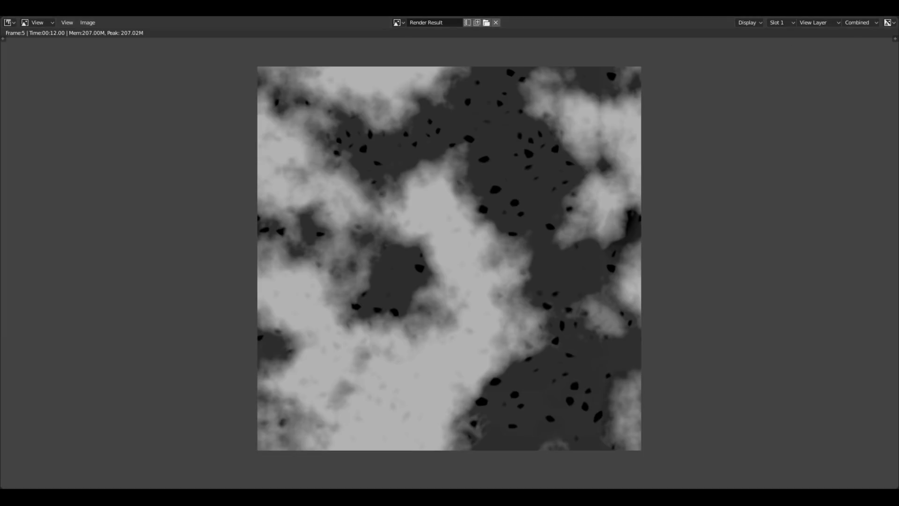
key("Escape")
- Make the Material Output connected to the Principled BSDF the active output
scroll(446, 395, "down", 2)
mouse_move(446, 395)
middle_mouse_down()
mouse_move(475, 466)
mouse_move(449, 462)
mouse_move(457, 362)
mouse_move(444, 298)
mouse_move(436, 345)
middle_mouse_up()
scroll(438, 449, "down", 4)
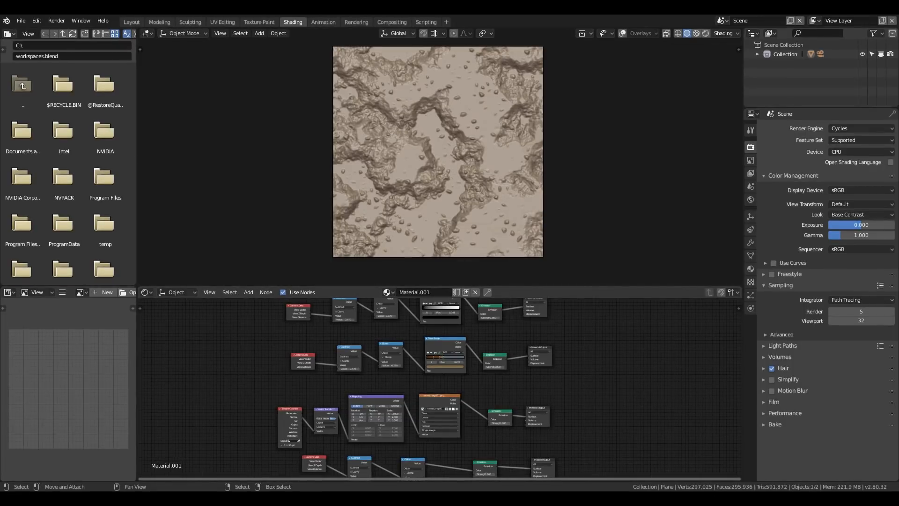
middle_click_drag(574, 357, 589, 310)
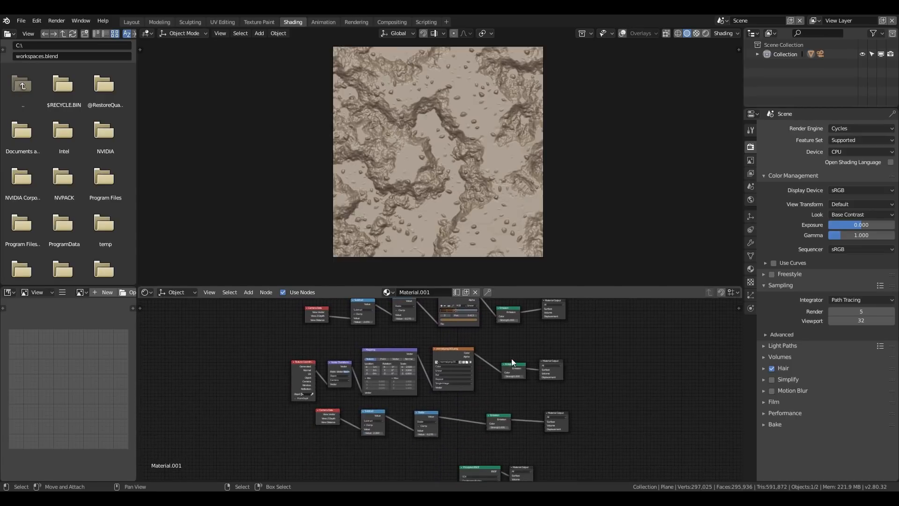
scroll(512, 363, "up", 1)
middle_click_drag(594, 446, 559, 292)
scroll(512, 398, "up", 3)
left_click(513, 328)
middle_click_drag(513, 328, 520, 353)
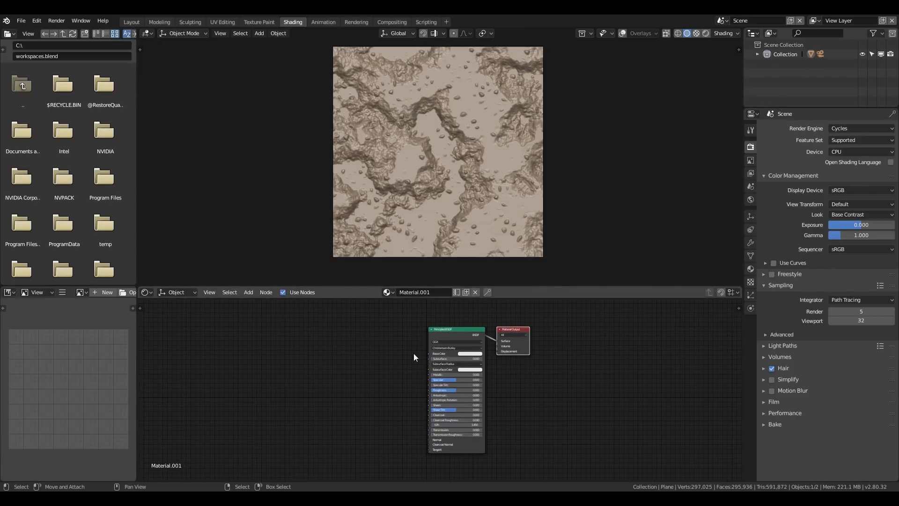
- Add an Image Texture node and connect its Color output to the Principled BSDF's Base Color
middle_click_drag(378, 356, 411, 367)
scroll(374, 363, "up", 2)
key("shift+a")
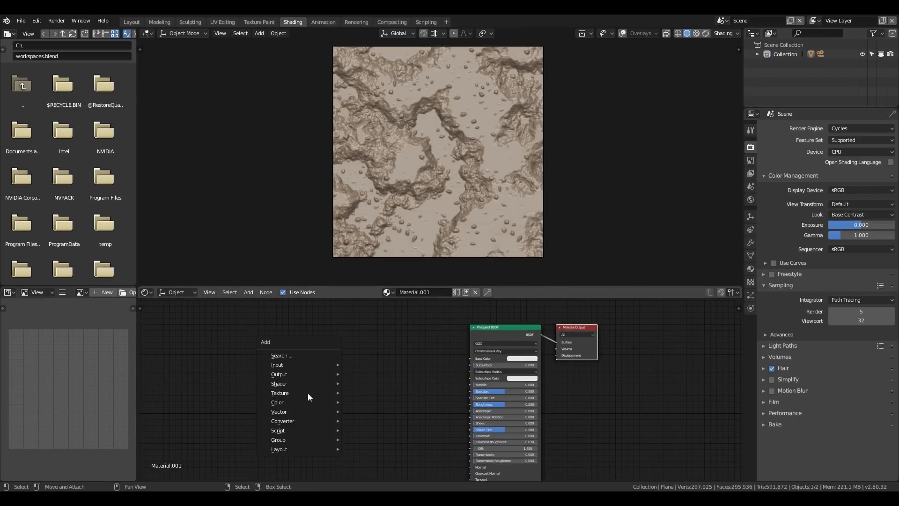
mouse_move(307, 394)
left_click(393, 320)
left_click(400, 358)
left_click_drag(411, 346, 470, 358)
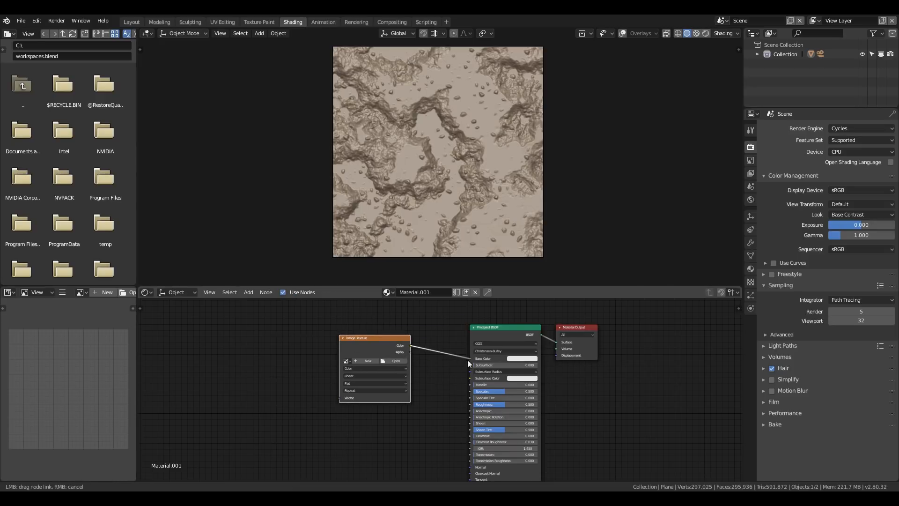
- Load diffuse.png into the Image Texture node and shift the node slightly away from the Principled BSDF
left_click(396, 361)
left_click(143, 198)
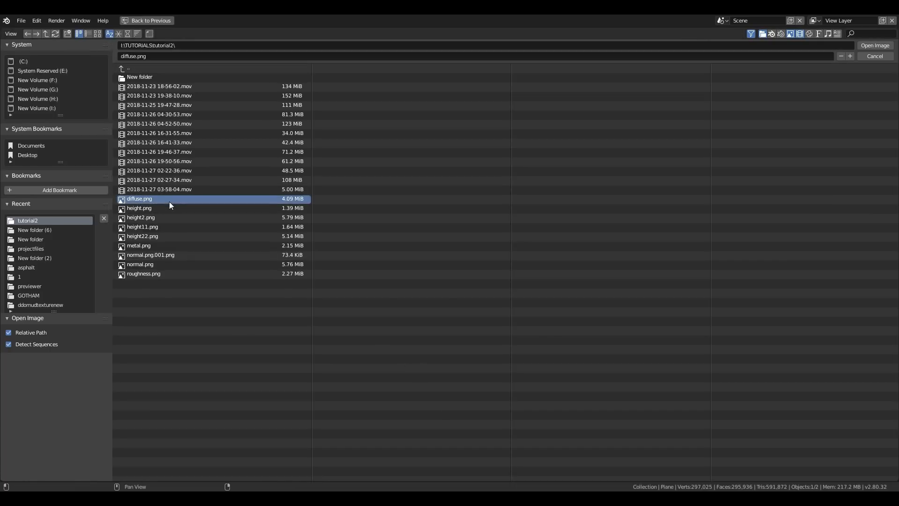
double_click(169, 201)
middle_click_drag(260, 397, 316, 377)
left_click_drag(443, 353, 425, 361)
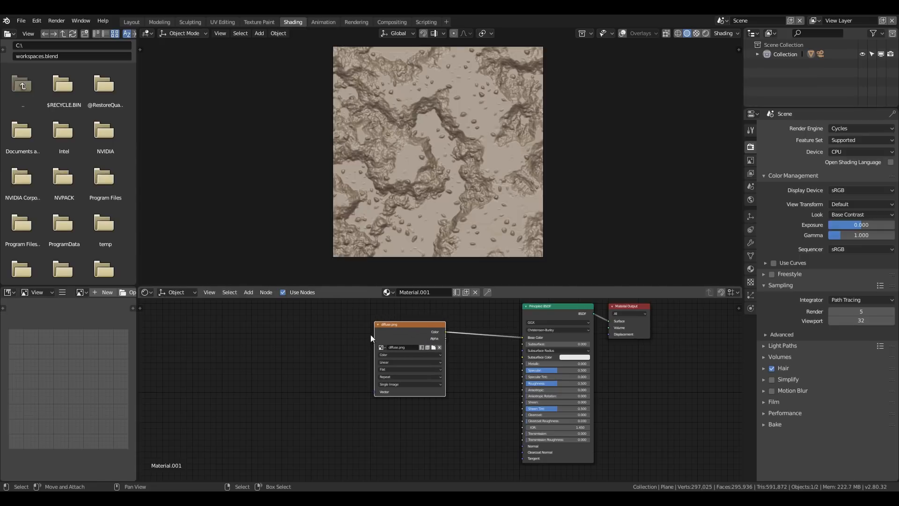
- Add a Mapping node feeding the diffuse texture's Vector input and set its type to Normal
key("shift+a")
left_click(266, 305)
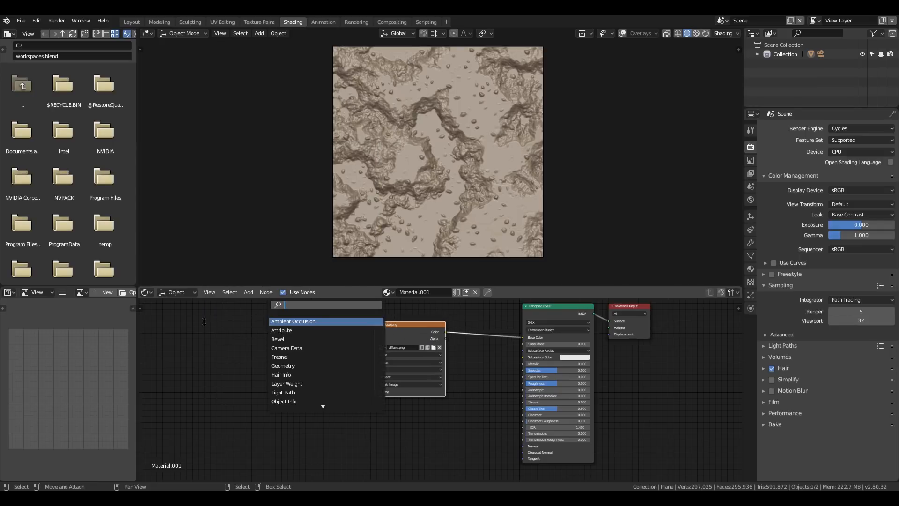
type("mapping")
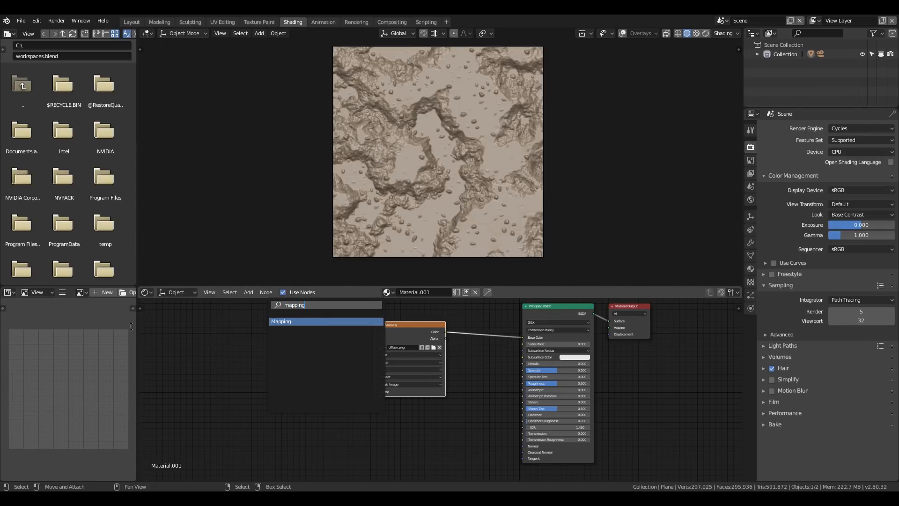
key("Return")
left_click(252, 347)
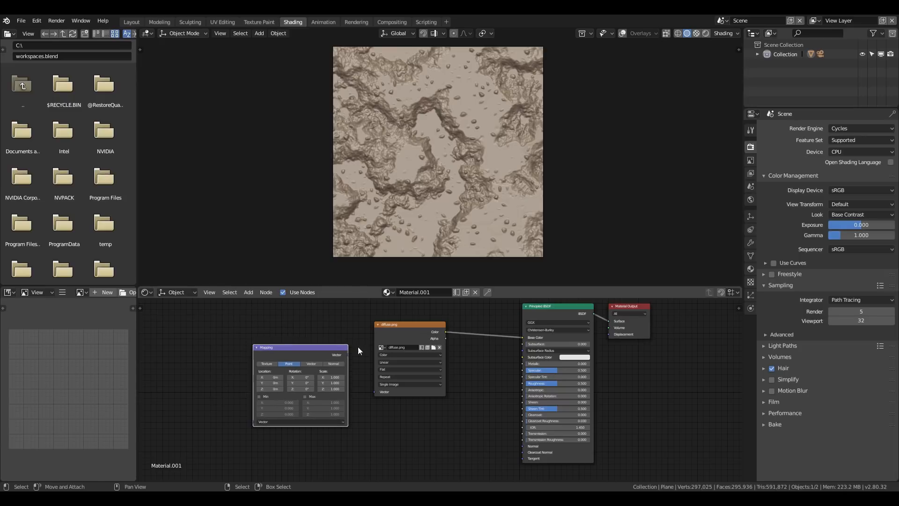
left_click_drag(349, 355, 373, 392)
left_click(334, 363)
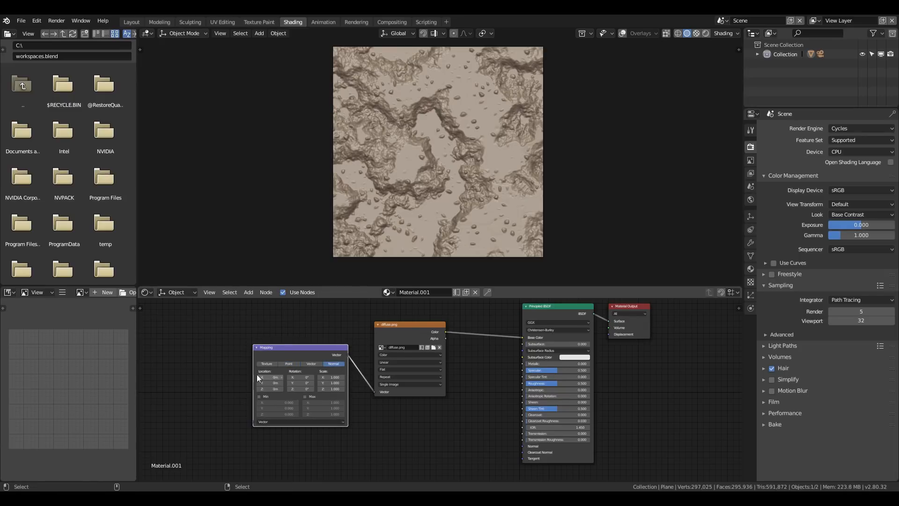
- Add a Texture Coordinate node, connect its UV output to the Mapping node's Vector input, and set the mapping type to Texture
middle_click_drag(223, 366, 293, 344)
scroll(276, 348, "up", 1)
key("shift+a")
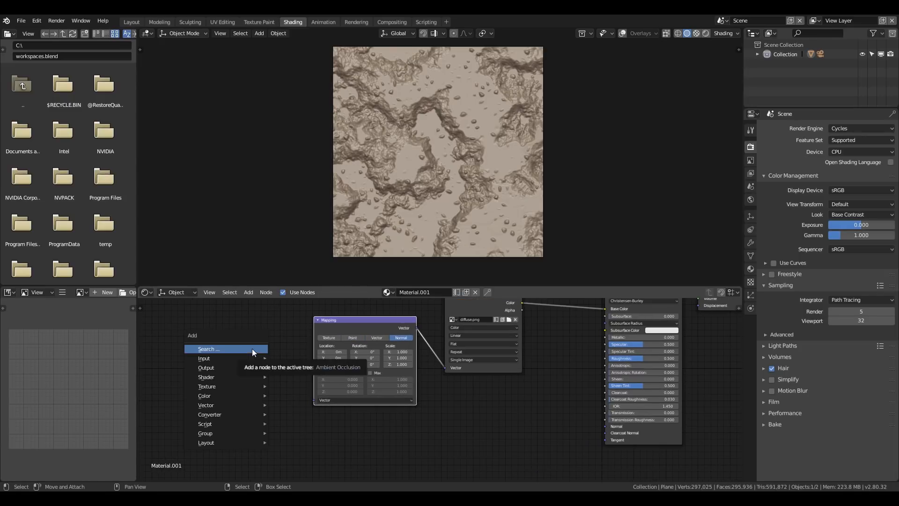
left_click(252, 348)
type("tex")
key("Return")
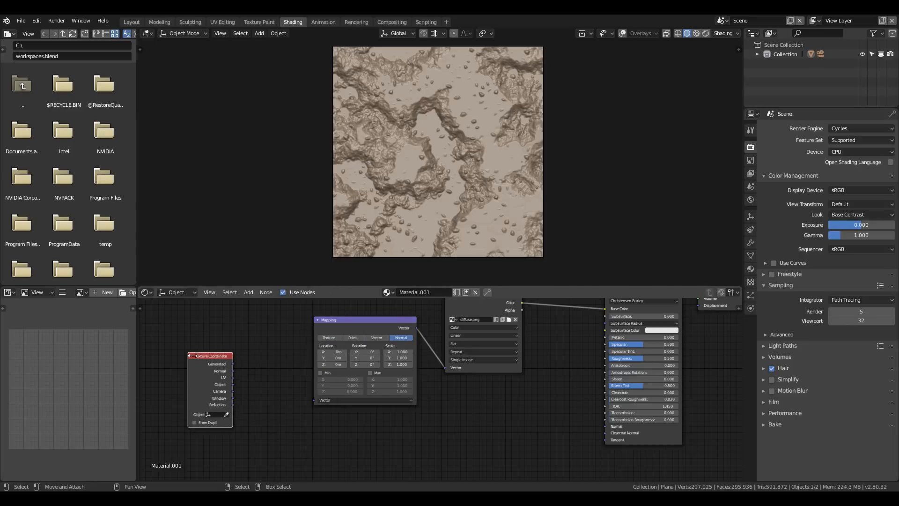
left_click_drag(235, 375, 314, 400)
left_click(336, 336)
left_click_drag(414, 376, 375, 372)
- Duplicate the diffuse.png texture node below the original and load normal.png into the copy
middle_click_drag(431, 414, 302, 441)
key("shift+d")
left_click(324, 433)
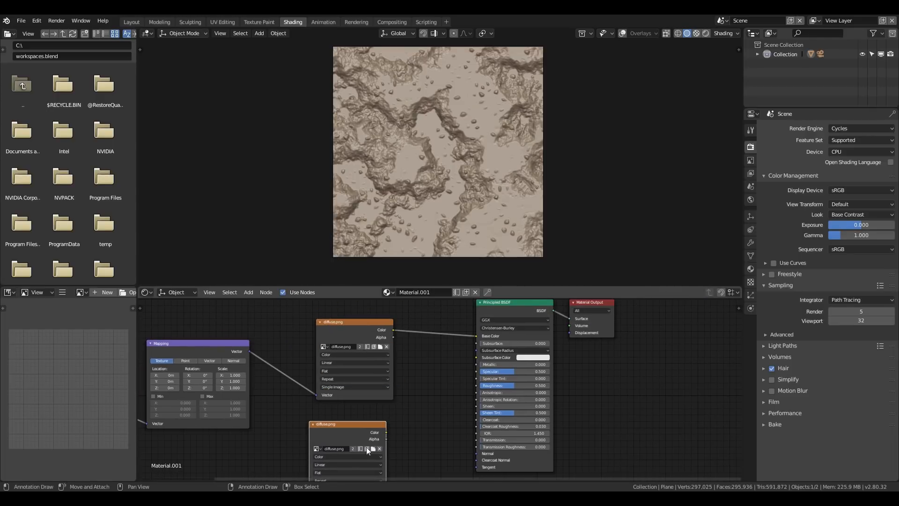
left_click(373, 448)
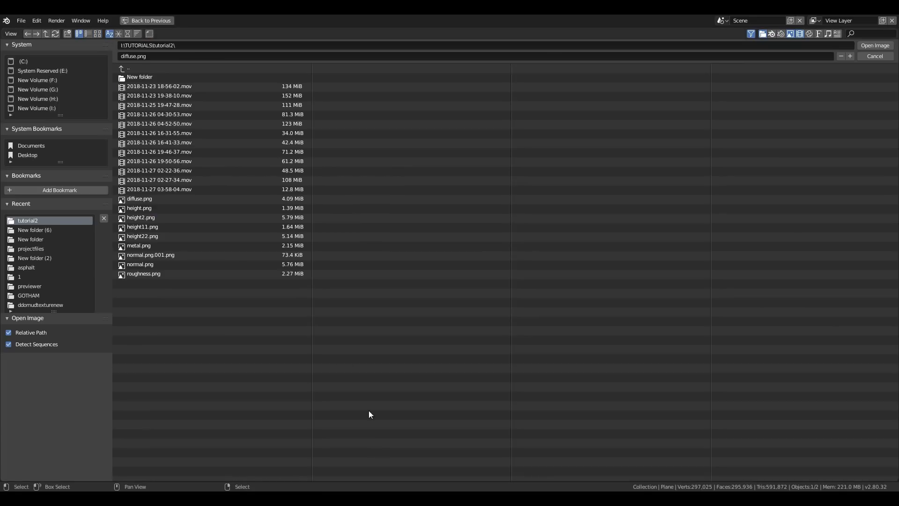
left_click(97, 34)
double_click(209, 260)
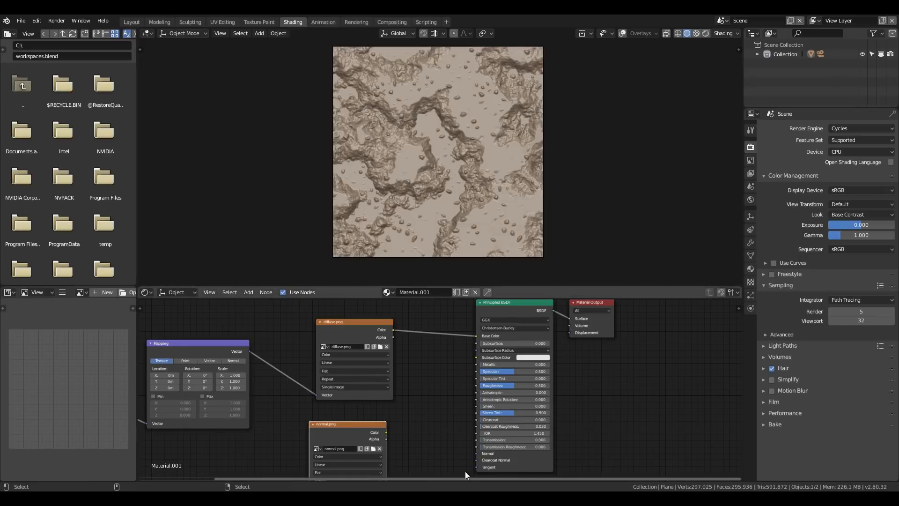
middle_click_drag(430, 427, 440, 373)
key("shift+a")
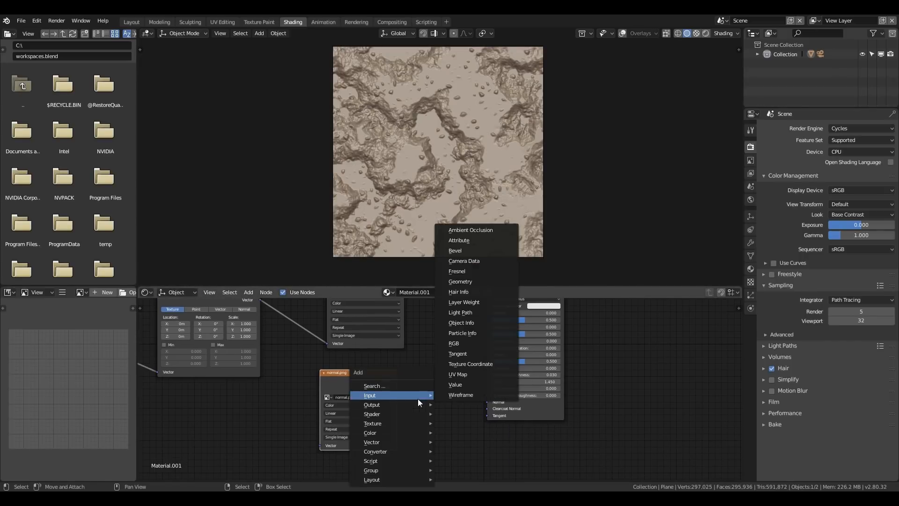
left_click(419, 388)
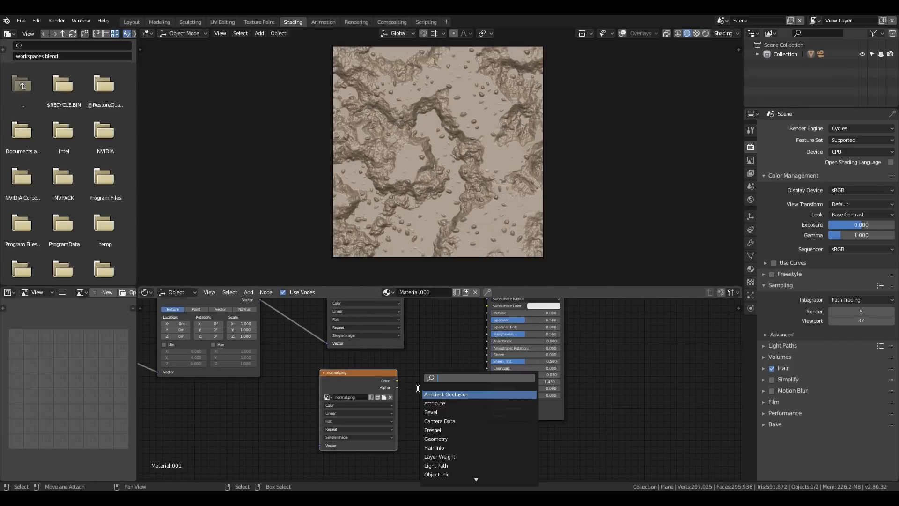
key("Escape")
- Add a Normal Map node and link it between normal.png's Color output and the Principled BSDF's Normal input
key("shift+a")
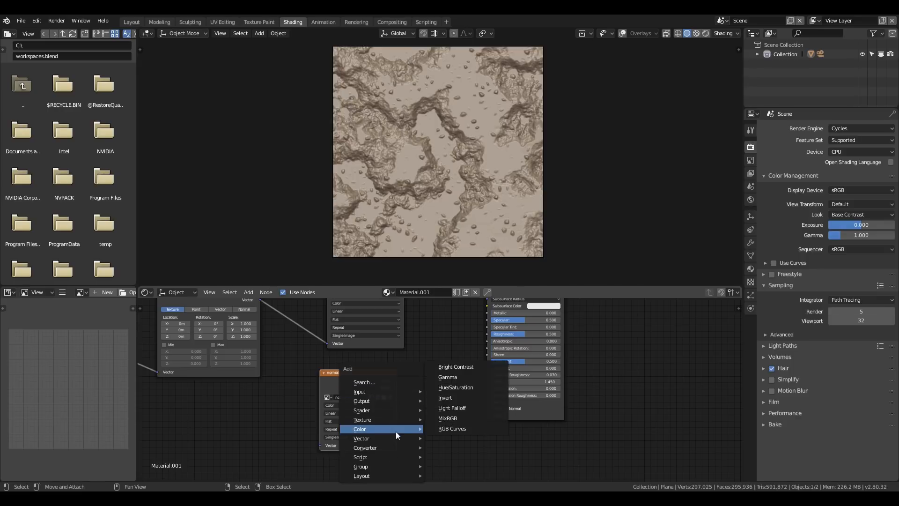
mouse_move(395, 437)
left_click(447, 407)
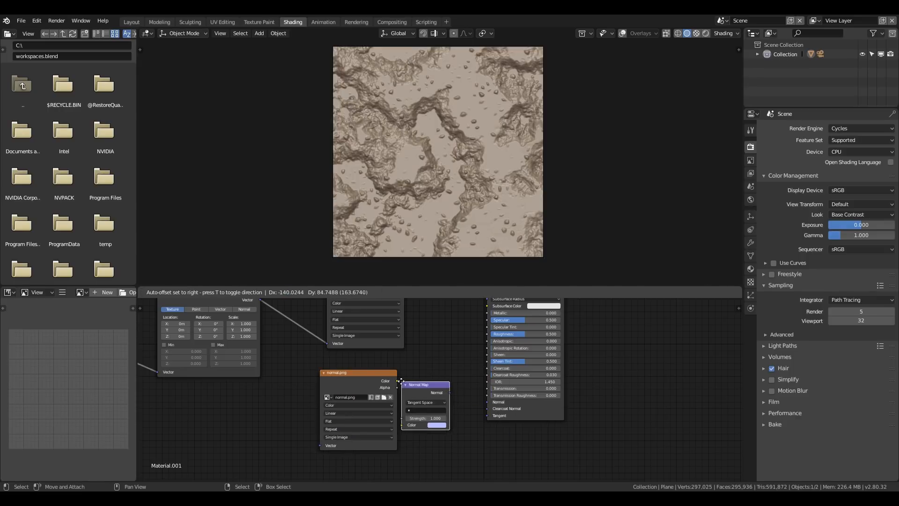
left_click_drag(397, 380, 415, 418)
left_click_drag(417, 419, 418, 419)
left_click_drag(461, 388, 487, 402)
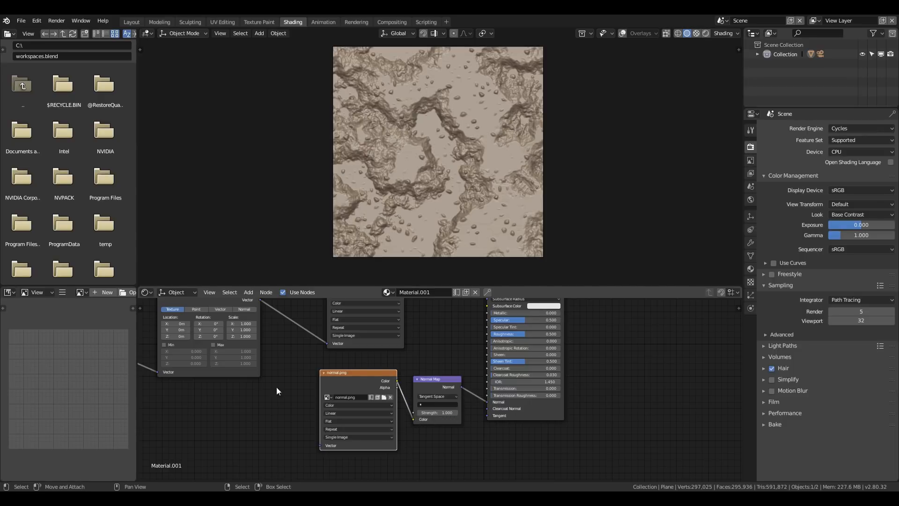
- Connect the Mapping node to normal.png's Vector input, set that texture to Non-Color Data, and move both normal nodes lower
left_click_drag(260, 301, 327, 444)
left_click_drag(353, 379, 315, 438)
left_click(307, 465)
left_click(311, 448)
left_click_drag(424, 379, 412, 443)
- Duplicate the diffuse.png texture node, place the copy below the original and load roughness.png into it
middle_click_drag(376, 382, 404, 472)
left_click_drag(383, 371, 372, 324)
key("shift+d")
left_click(364, 407)
middle_click_drag(450, 440, 438, 391)
left_click(388, 372)
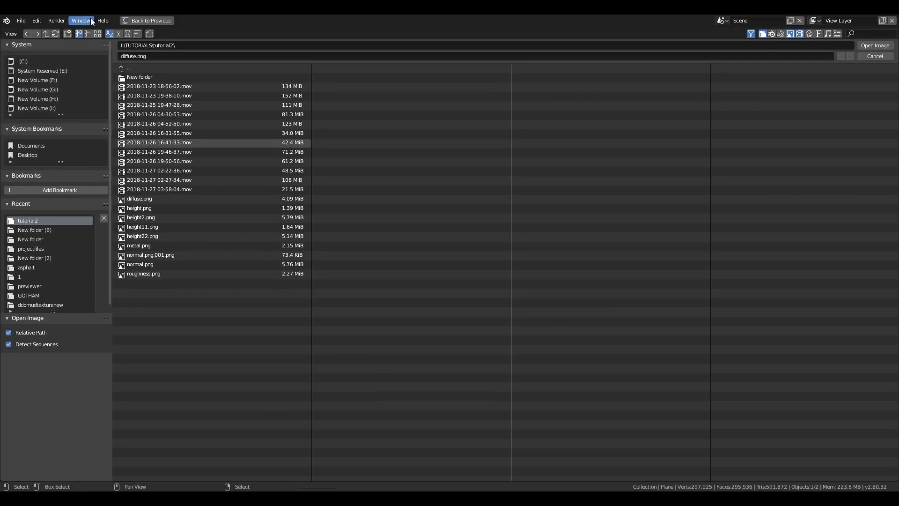
double_click(156, 274)
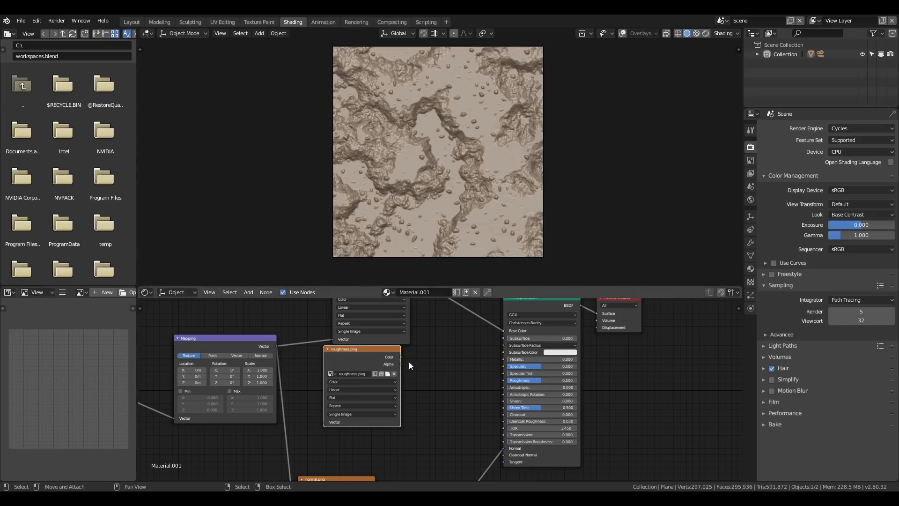
- Add a Math node and link it between roughness.png's Color output and the Principled BSDF's Roughness input
key("shift+a")
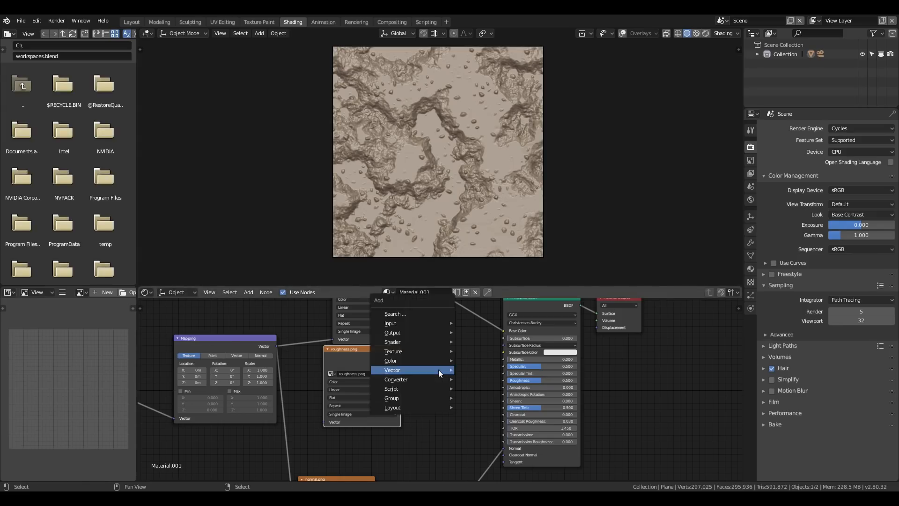
left_click(416, 315)
type("math")
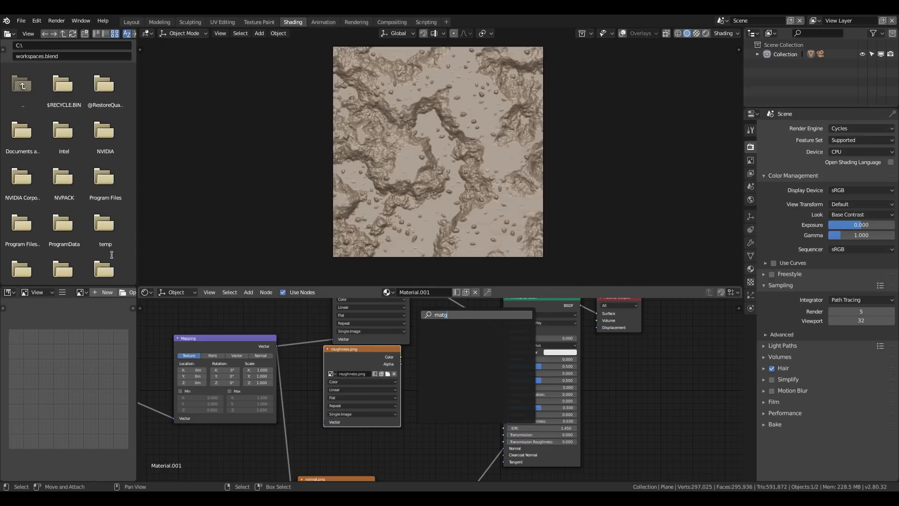
key("Return")
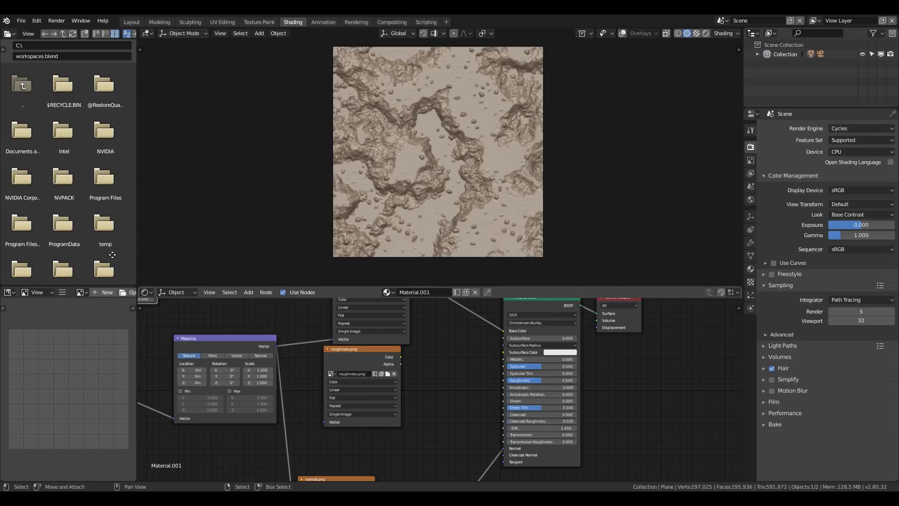
left_click(440, 374)
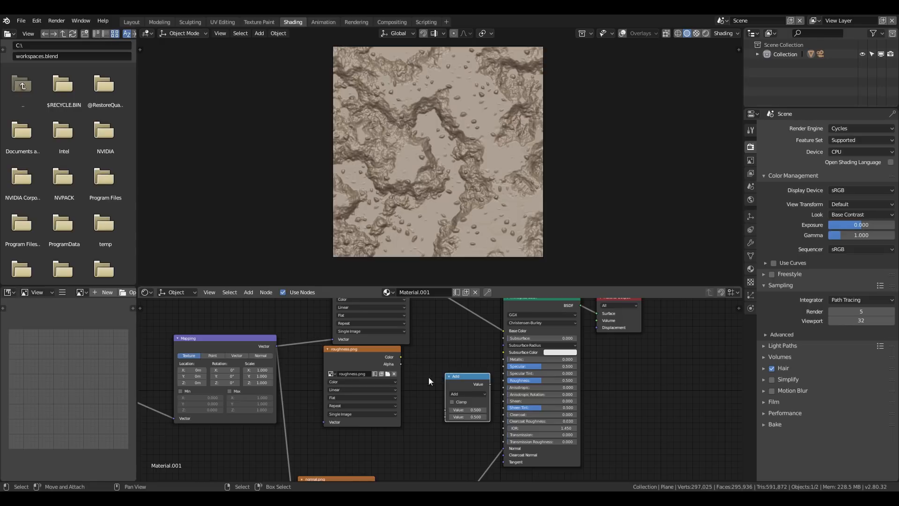
left_click_drag(401, 357, 446, 410)
left_click_drag(466, 387, 505, 380)
- Set the Math node's operation to Multiply, reposition it, and connect the Mapping node to roughness.png's Vector input
left_click(447, 377)
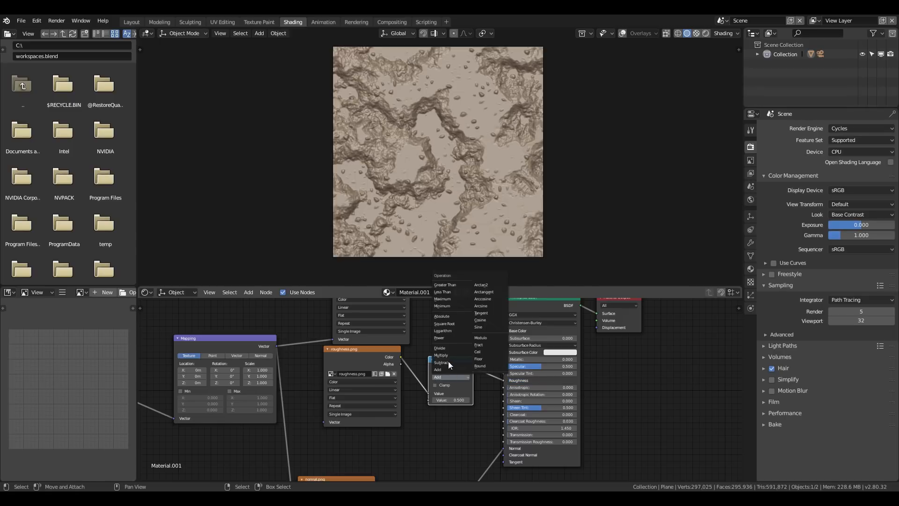
left_click(450, 355)
key("g")
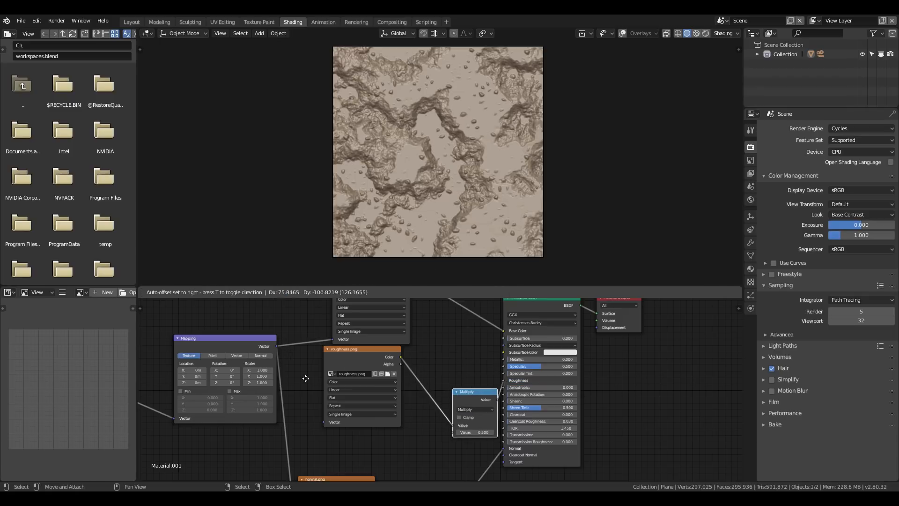
left_click(279, 342)
left_click_drag(278, 346, 328, 424)
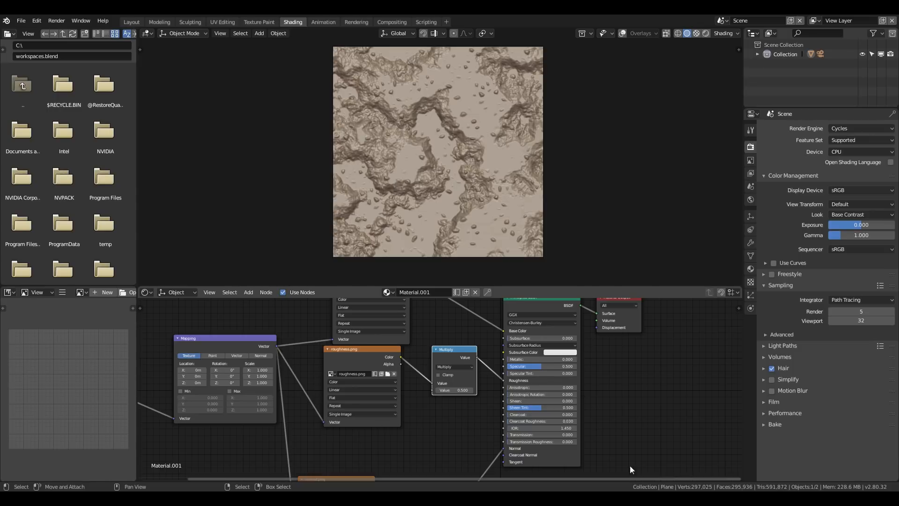
- Preview the terrain at an angle in rendered viewport shading with Cycles, and return to solid shading
scroll(576, 376, "down", 2)
middle_click_drag(596, 426, 601, 404)
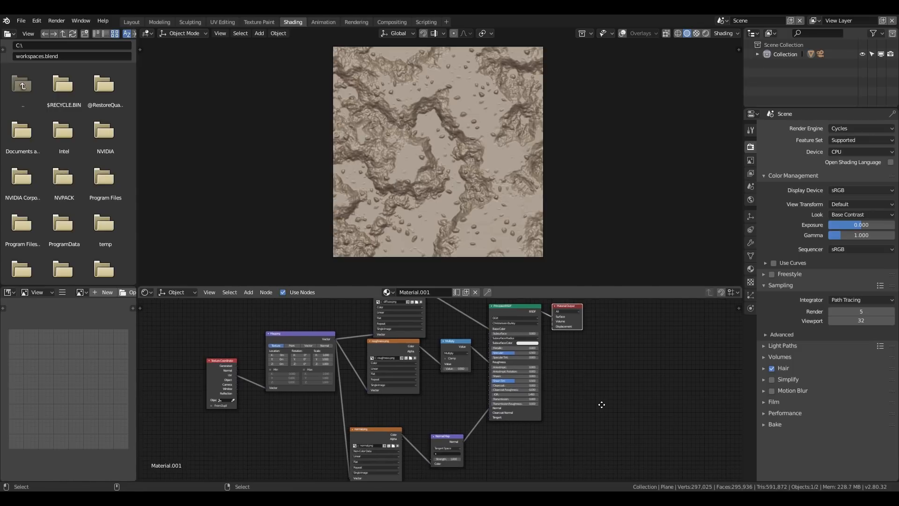
middle_click_drag(542, 266, 686, 61)
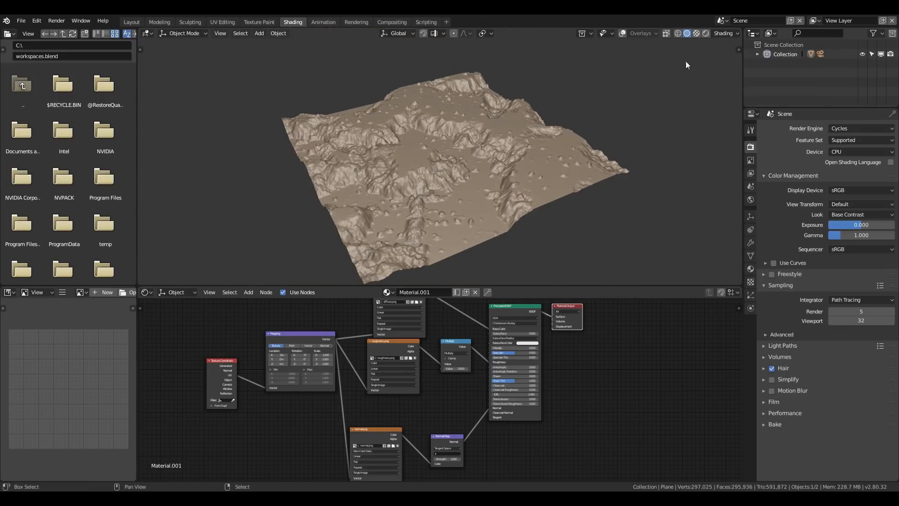
left_click(707, 34)
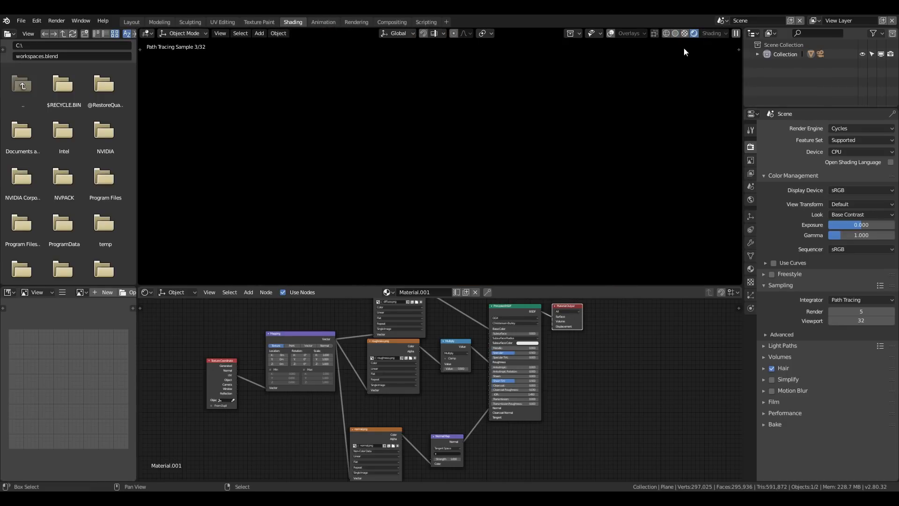
left_click(677, 34)
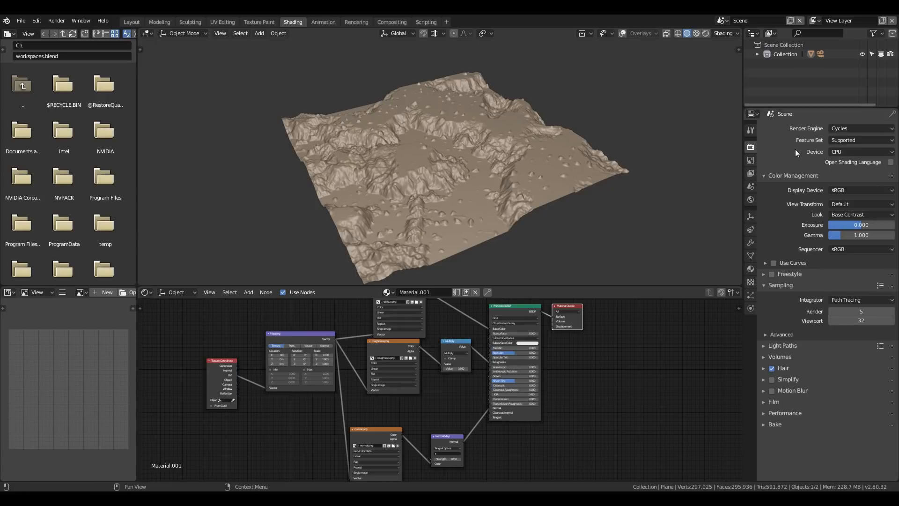
- Change the render engine to Eevee and display the terrain in rendered viewport shading
left_click(845, 131)
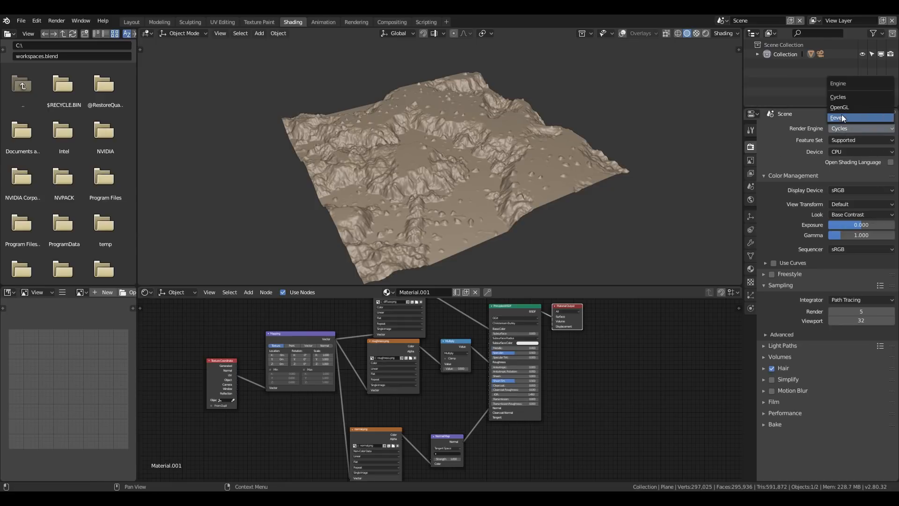
left_click(841, 117)
key("shift+z")
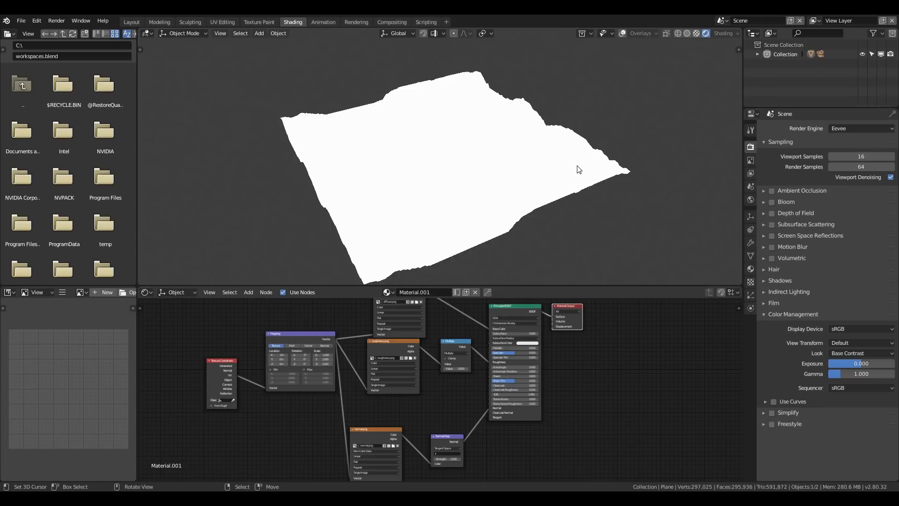
left_click(690, 33)
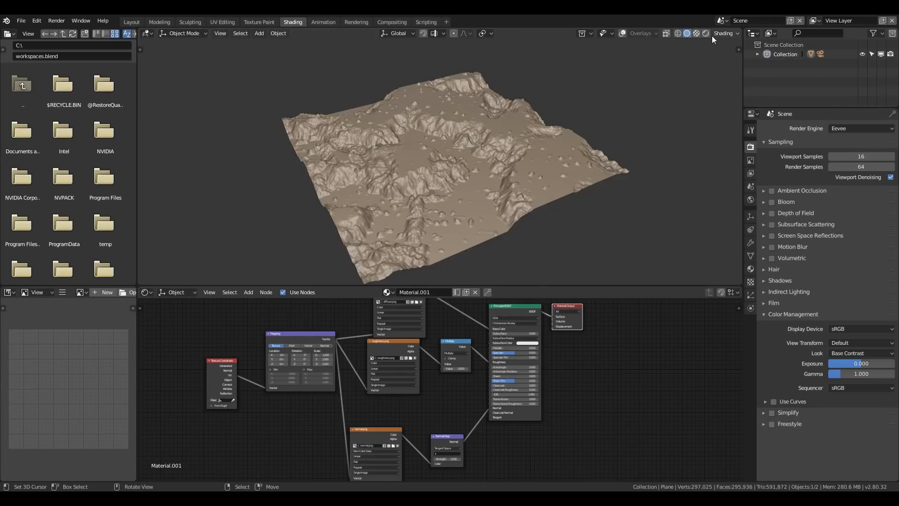
left_click(706, 33)
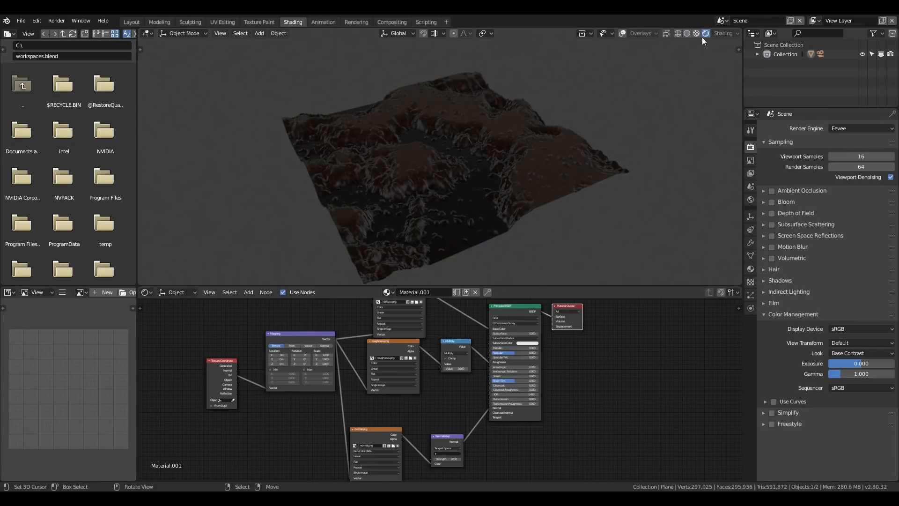
mouse_move(625, 128)
middle_mouse_down()
mouse_move(547, 184)
mouse_move(470, 170)
middle_mouse_up()
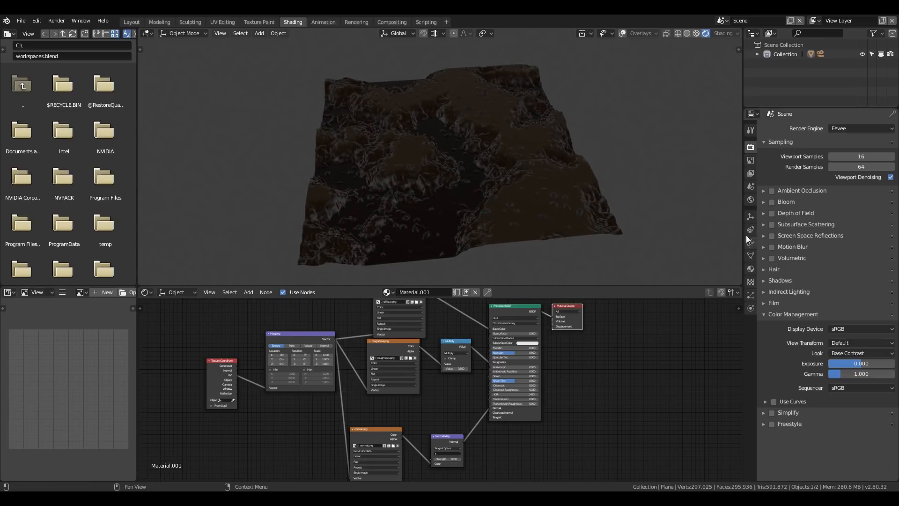
- Assign an Environment Texture to the World background's Color
left_click(754, 203)
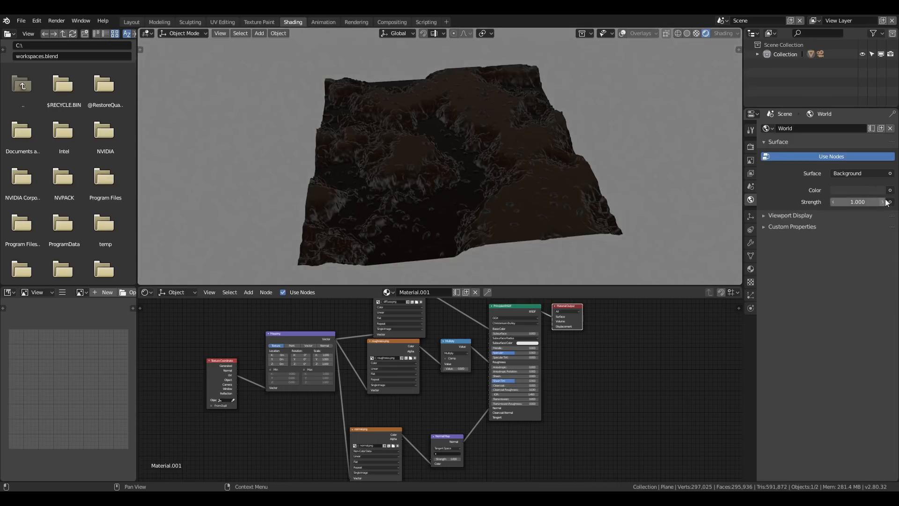
left_click(890, 190)
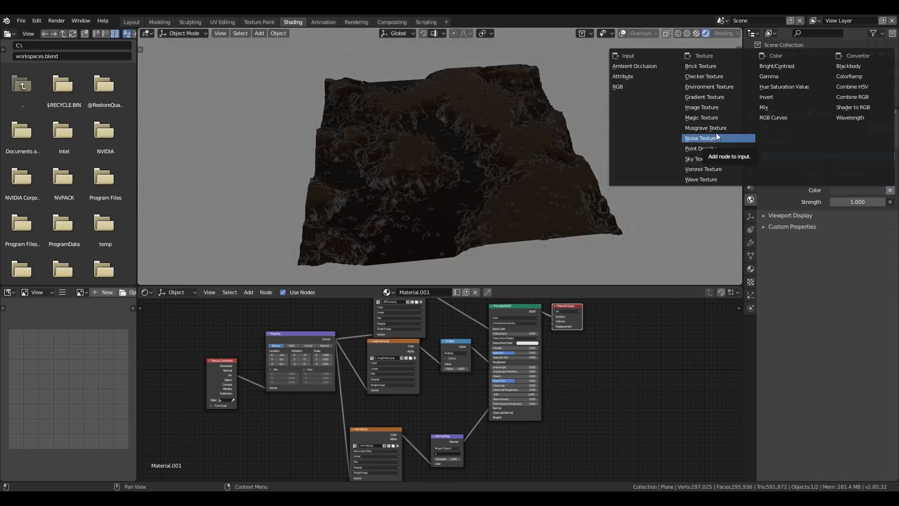
left_click(719, 86)
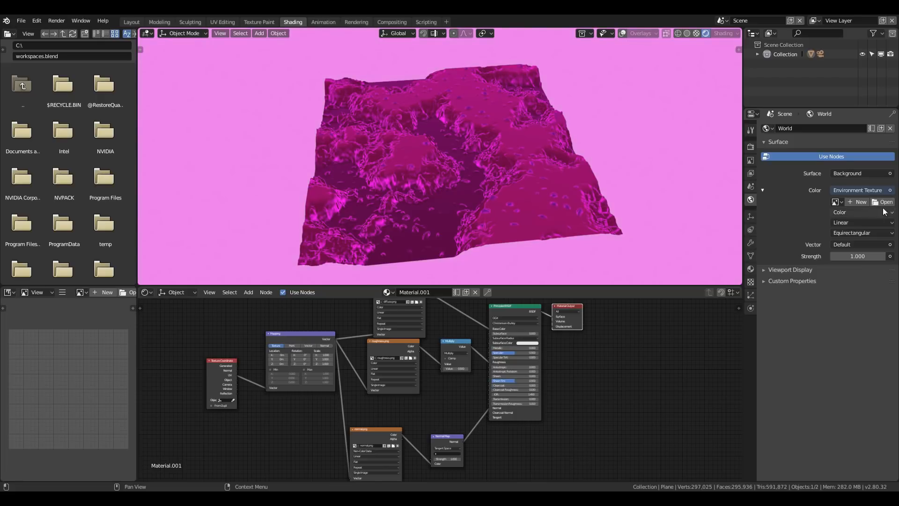
- Load pisa.hdr from G:\downloaded free blender stuff\hdri\New folder (6) into the World's Environment Texture
left_click(883, 204)
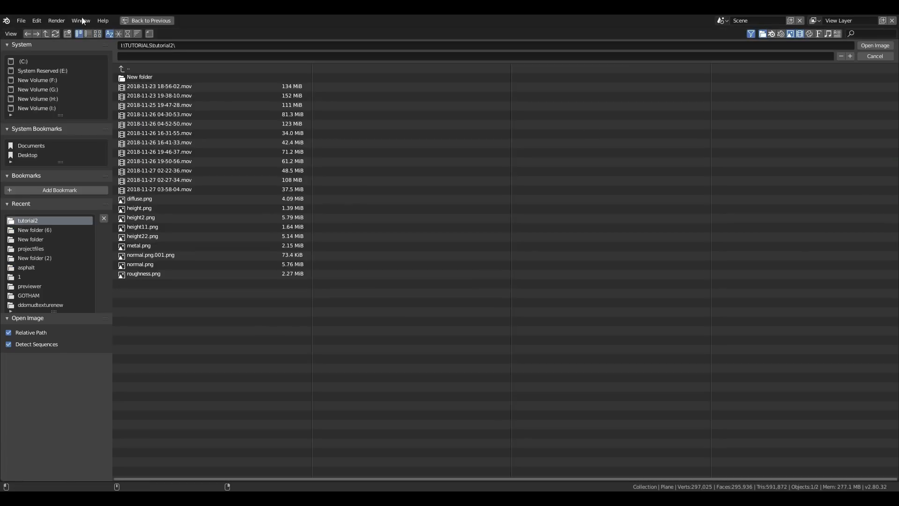
left_click(52, 91)
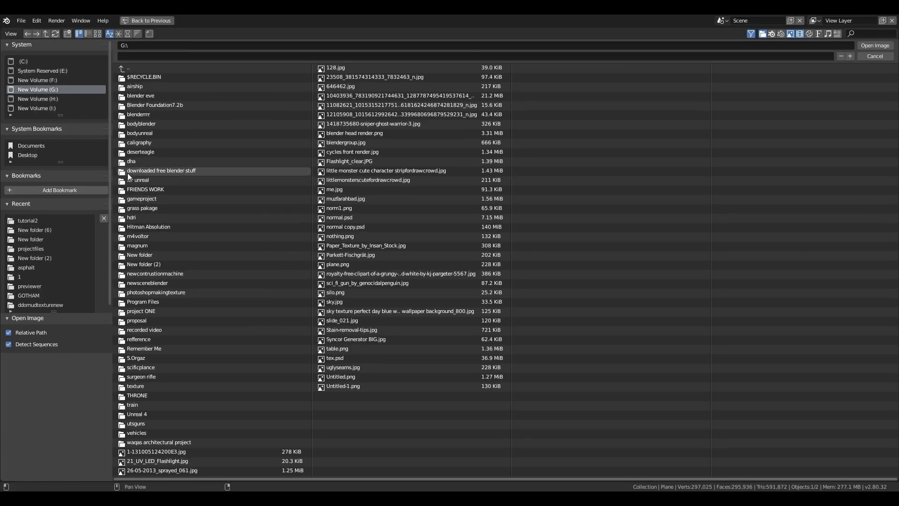
left_click(54, 99)
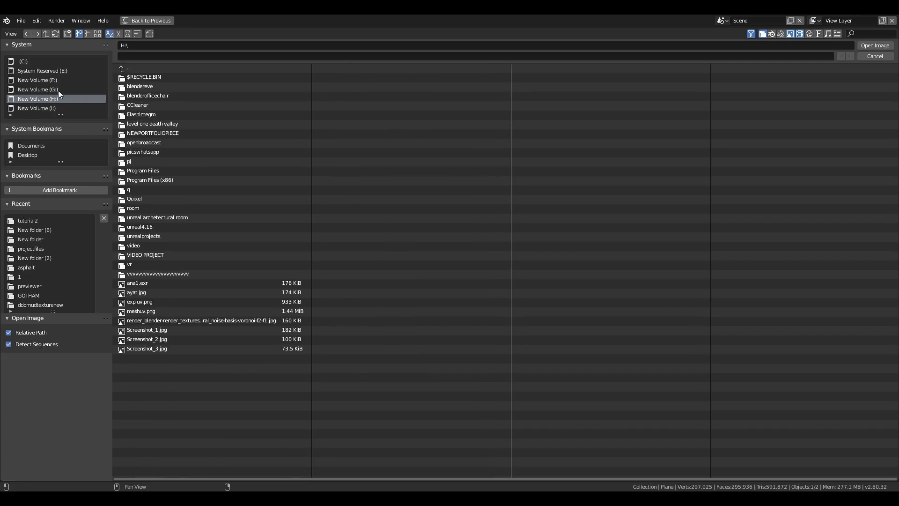
left_click(58, 91)
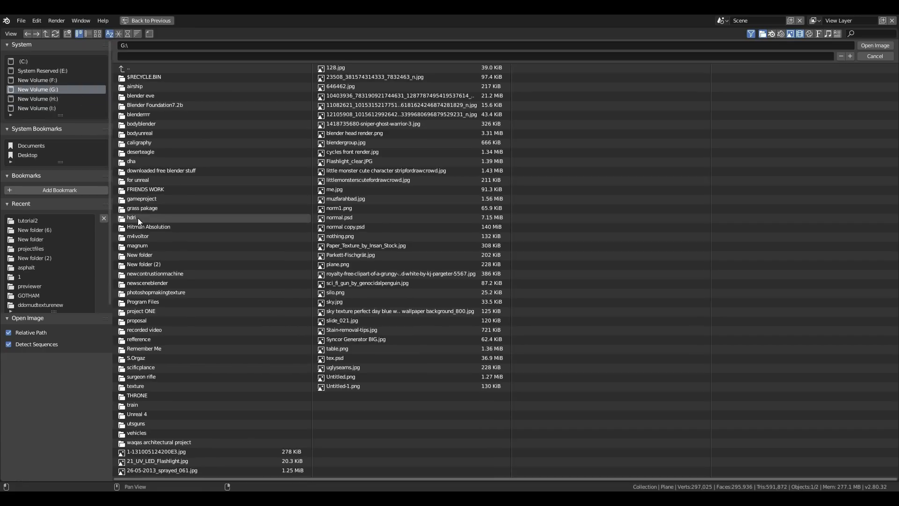
left_click(138, 218)
left_click(139, 71)
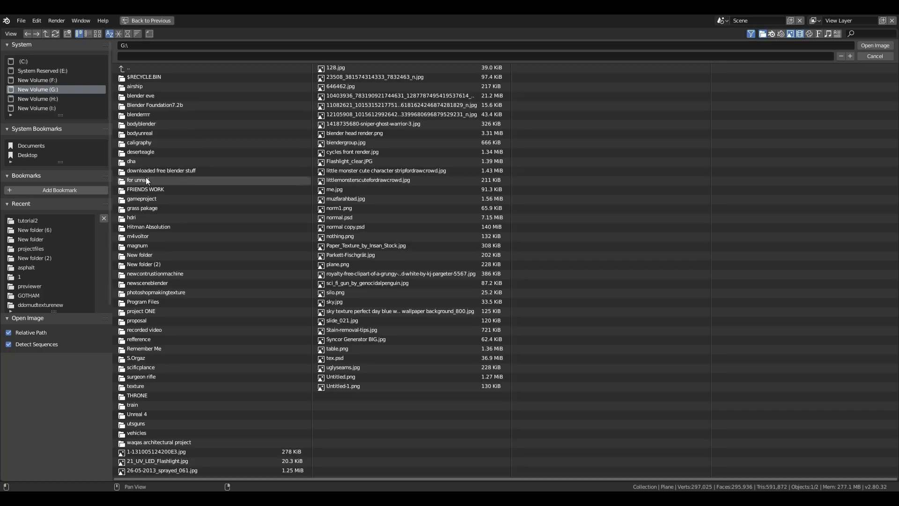
left_click(150, 171)
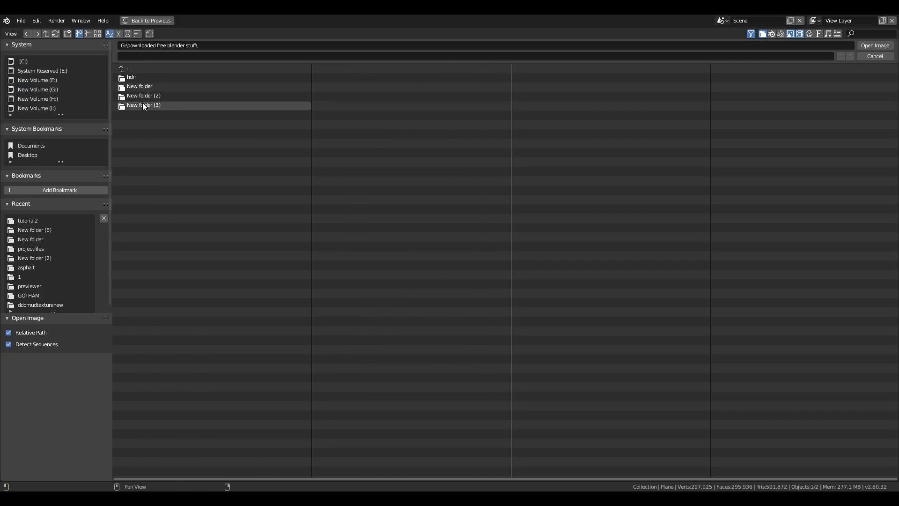
left_click(145, 77)
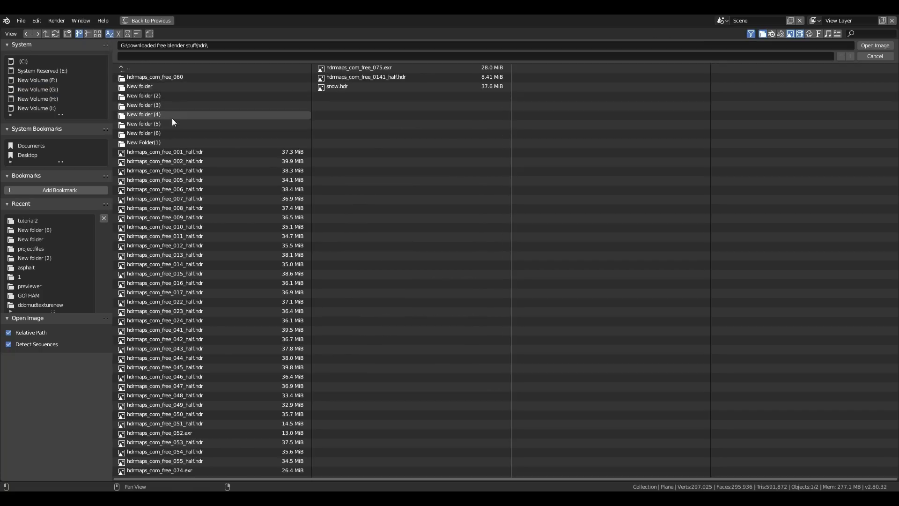
left_click(163, 133)
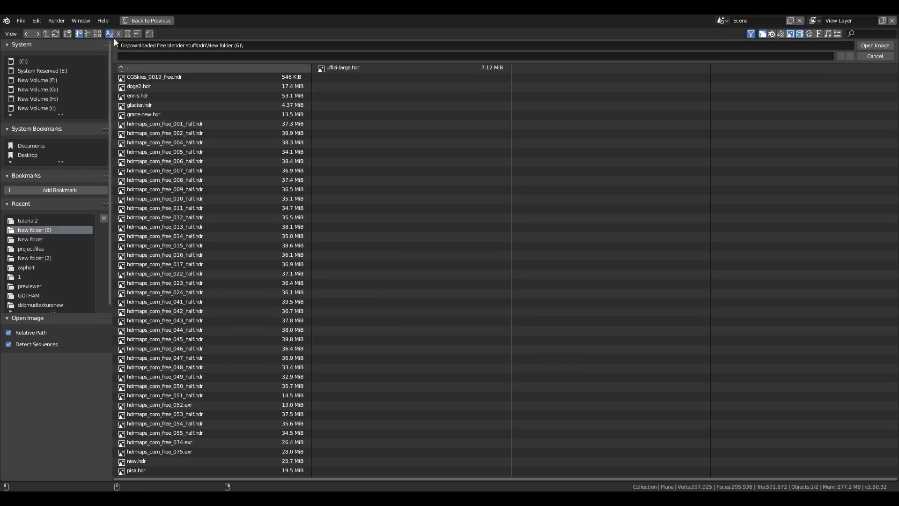
left_click(100, 34)
left_click(378, 407)
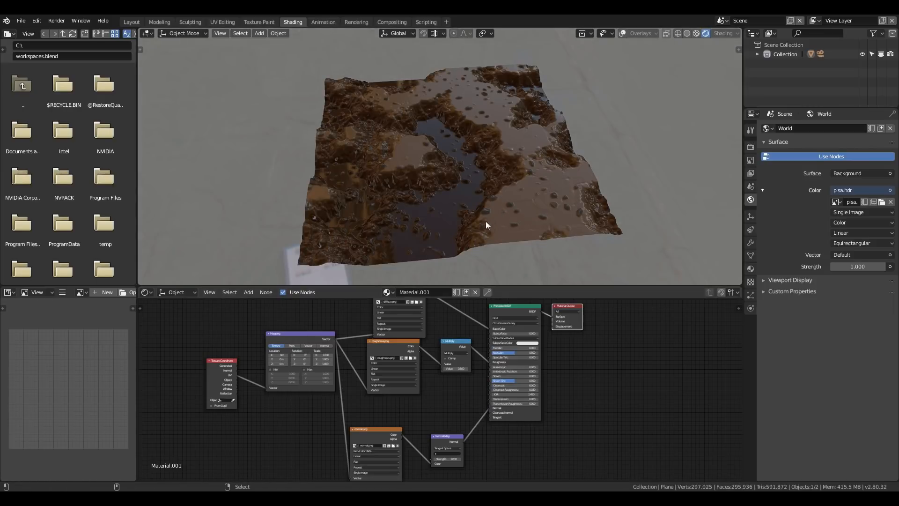
- Examine the textured terrain under the HDRI lighting from different angles and distances
scroll(460, 223, "down", 4)
middle_click_drag(460, 223, 490, 210)
scroll(493, 204, "up", 4)
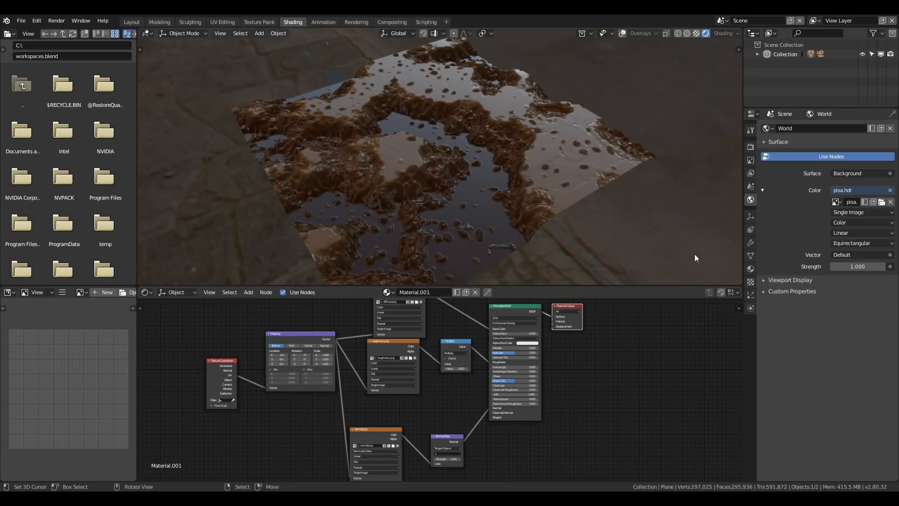
scroll(422, 156, "down", 2)
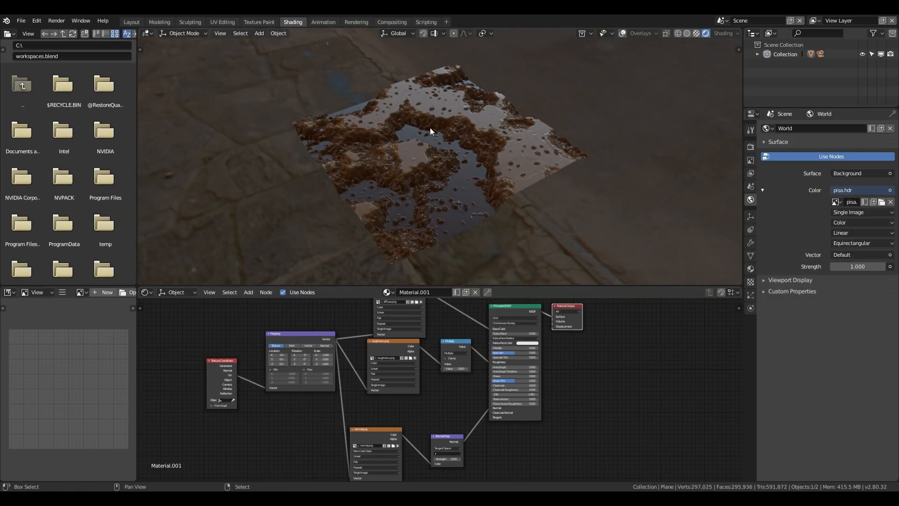
- Add a point light and move it above the terrain
key("shift+a")
mouse_move(422, 256)
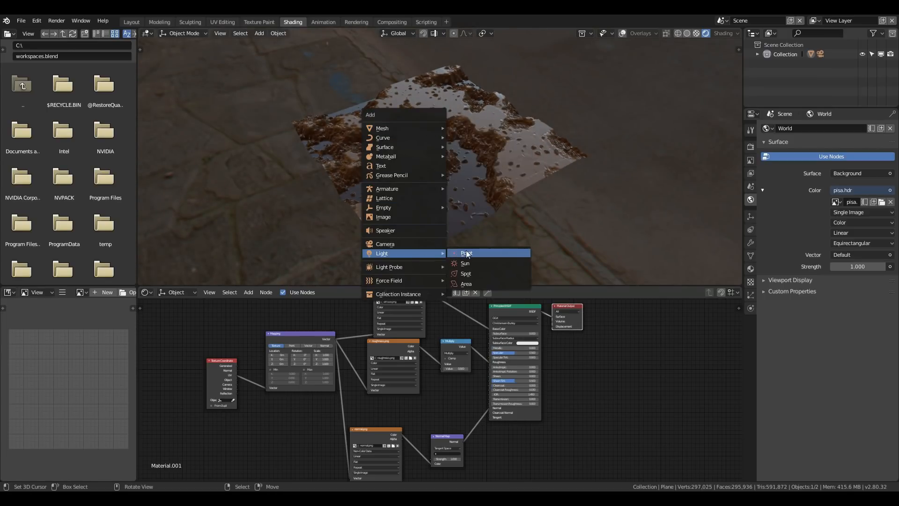
left_click(463, 254)
key("g")
left_click(455, 131)
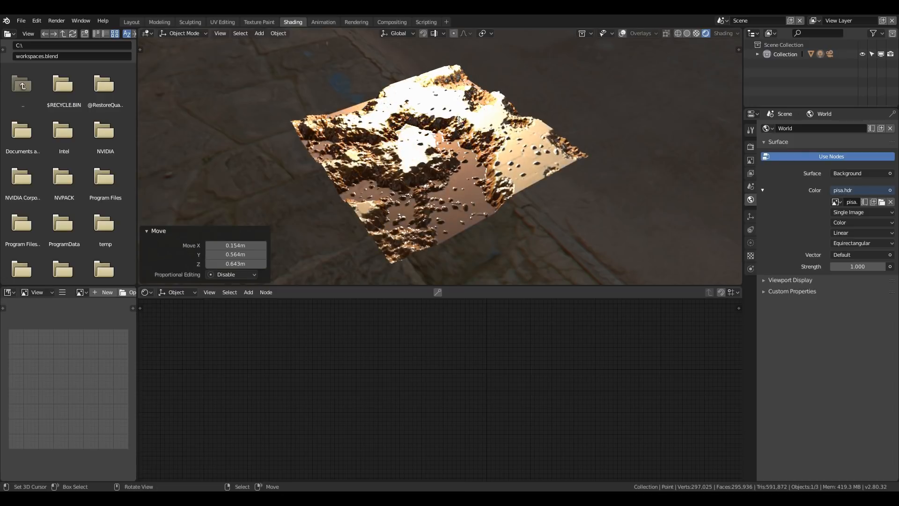
- Lower the point light's power and reposition the light over the terrain while checking the reflections
left_click(751, 243)
mouse_move(854, 190)
left_mouse_down()
mouse_move(866, 190)
mouse_move(838, 190)
mouse_move(846, 190)
left_mouse_up()
middle_click_drag(667, 133, 562, 141)
key("g")
left_click(621, 153)
middle_click_drag(621, 156, 586, 201)
key("g")
left_click(623, 176)
- Select the terrain and raise the Multiply value after roughness.png, trying 3.760 and settling on 2.260
scroll(562, 185, "up", 2)
right_click(519, 161)
scroll(459, 384, "up", 3)
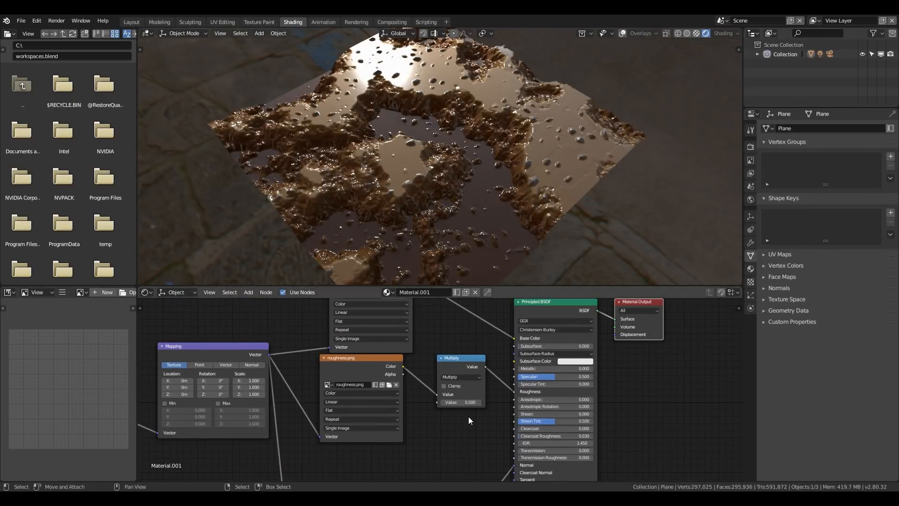
left_click_drag(461, 402, 457, 437)
mouse_move(462, 432)
middle_mouse_down()
mouse_move(454, 405)
mouse_move(458, 425)
middle_mouse_up()
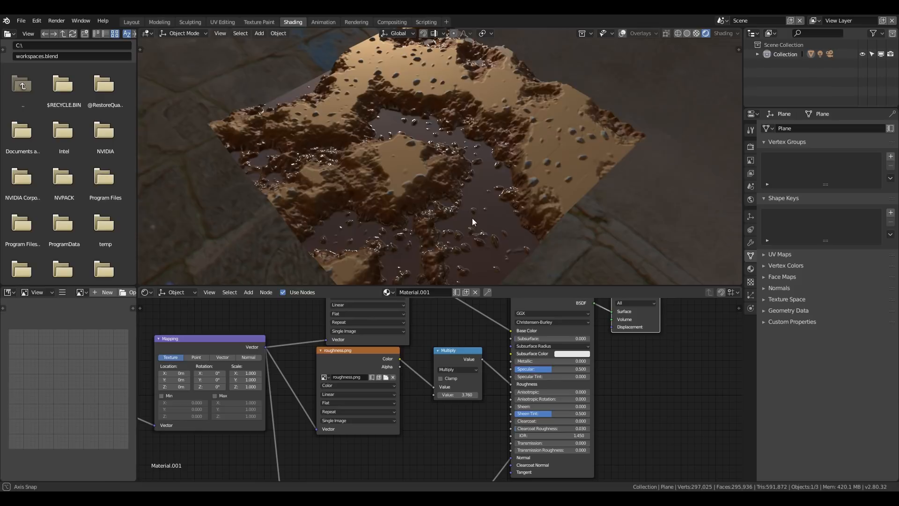
middle_click_drag(472, 217, 459, 192)
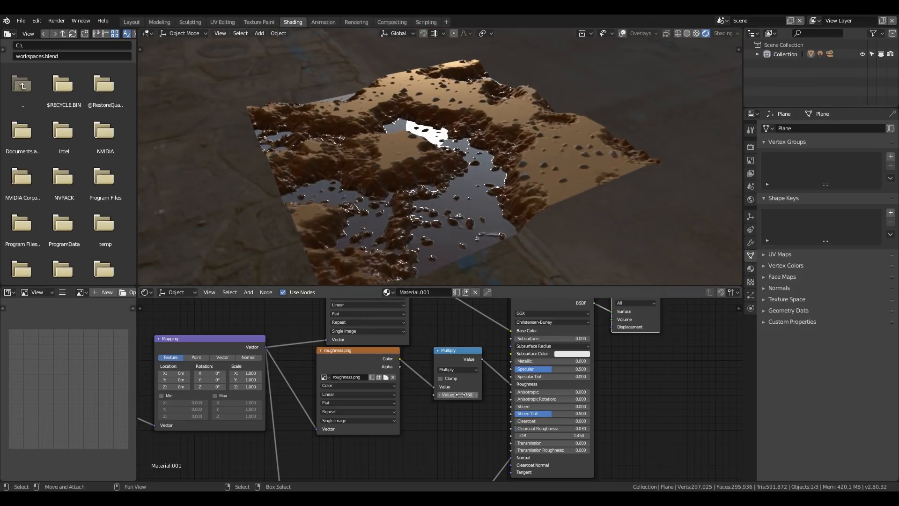
left_click_drag(460, 394, 454, 395)
- Compare the terrain with the Multires preview level reduced to 4 and with the Multires modifier hidden in the viewport
left_click(751, 242)
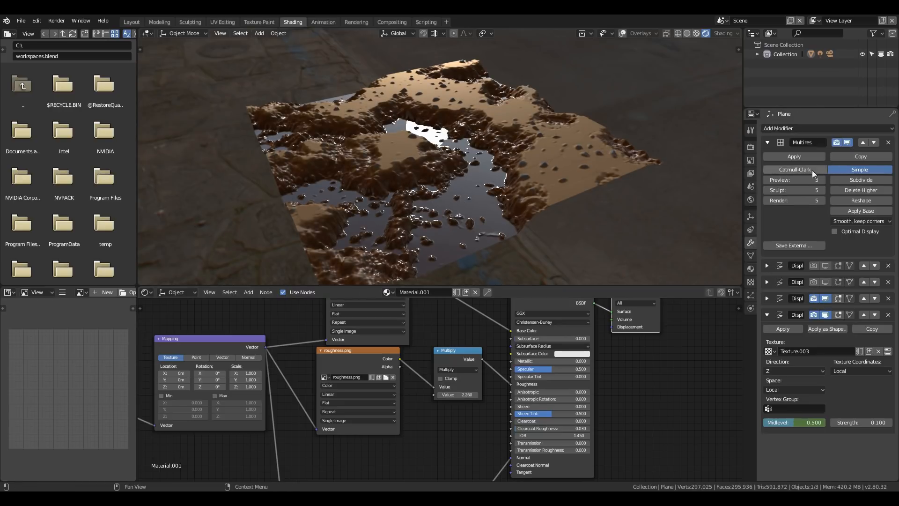
left_click(766, 179)
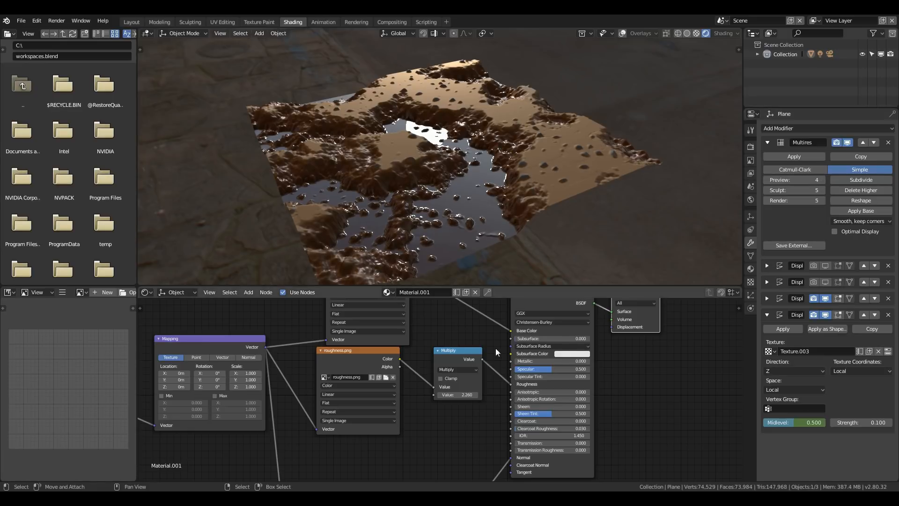
left_click(848, 141)
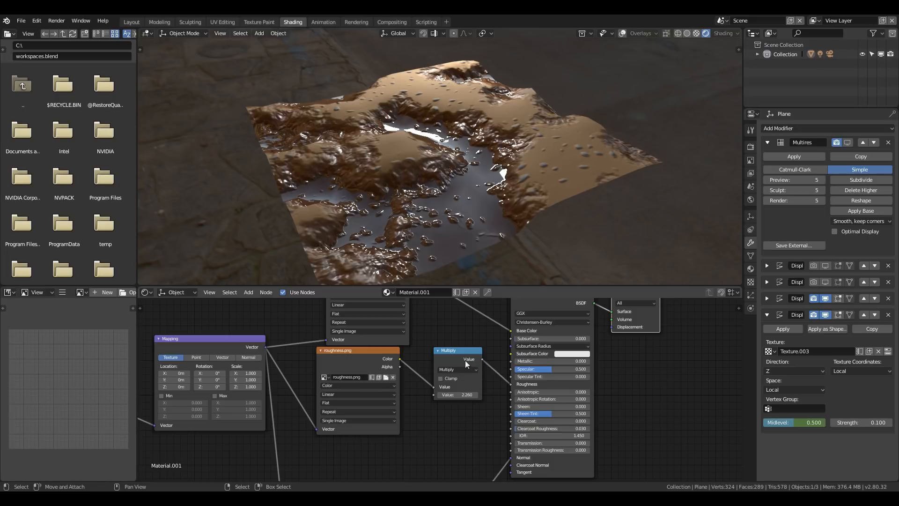
- Set the Multiply value after roughness.png to 1.830
left_click_drag(459, 391, 520, 392)
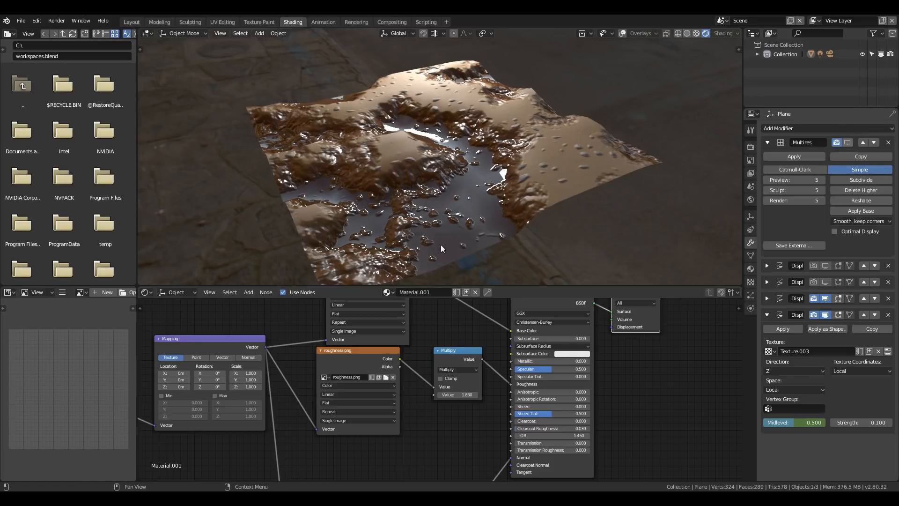
middle_click_drag(534, 221, 451, 218)
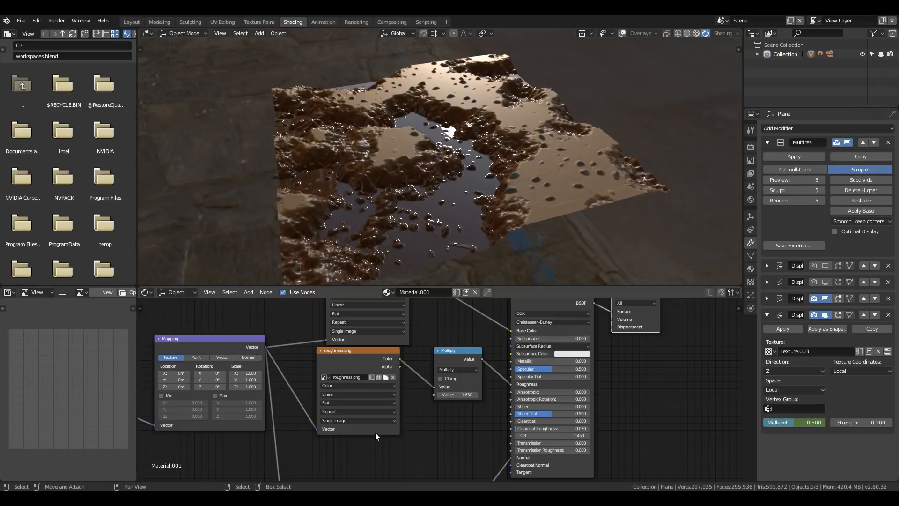
- Set the image mapping Repeat X and Y of the Displace modifier's Texture.002 to 2
left_click(766, 298)
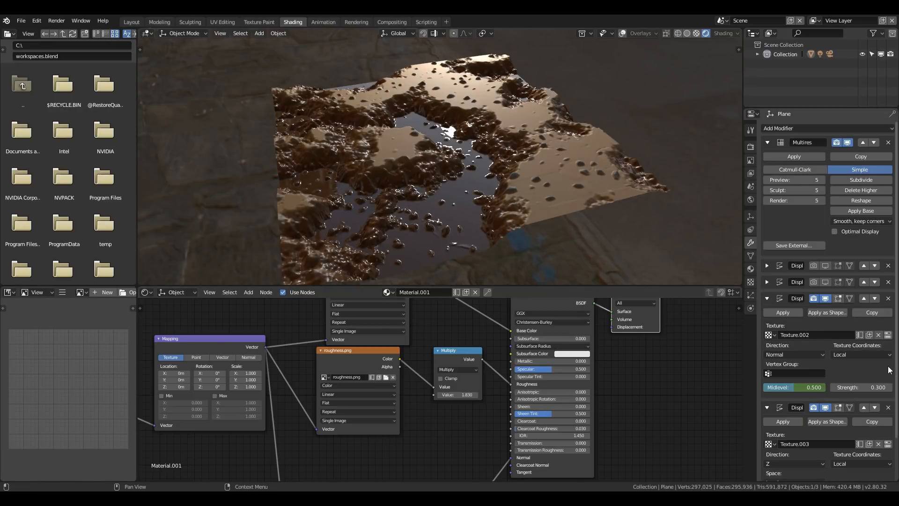
left_click(890, 340)
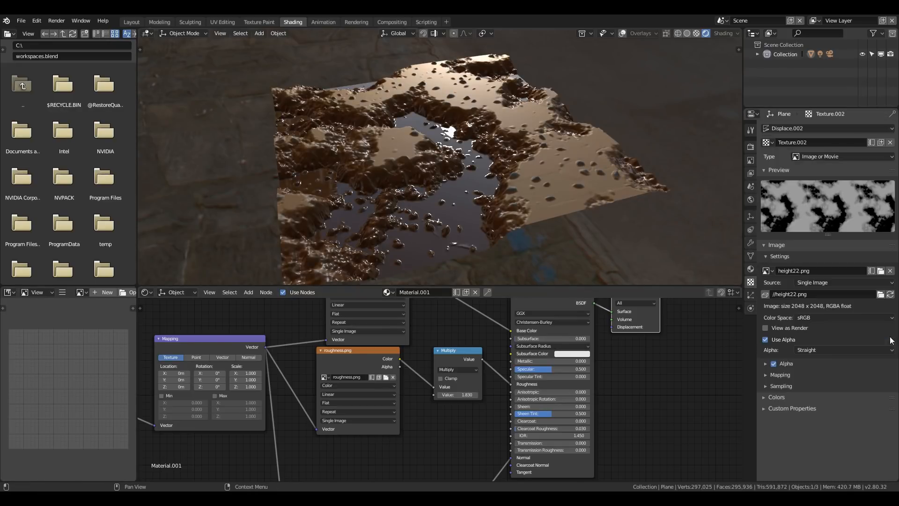
left_click(781, 374)
scroll(796, 384, "down", 1)
left_click(865, 398)
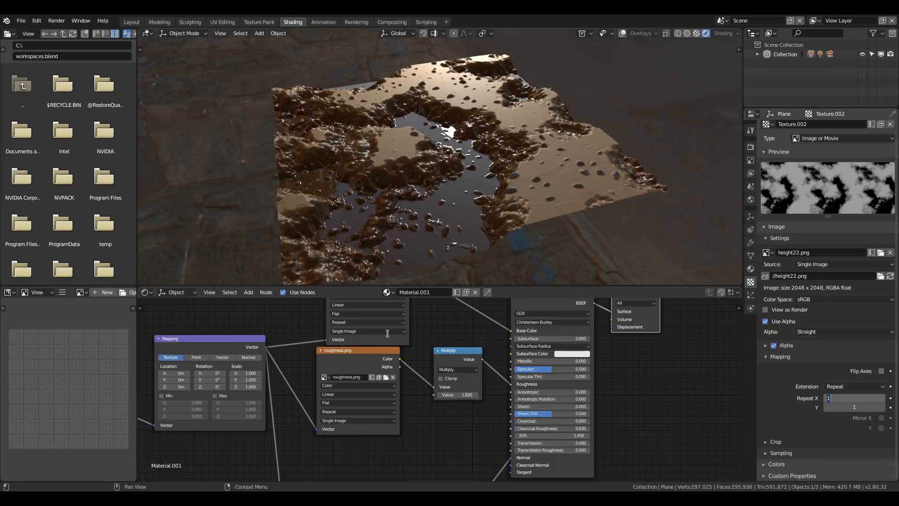
type("2")
key("Tab")
type("2")
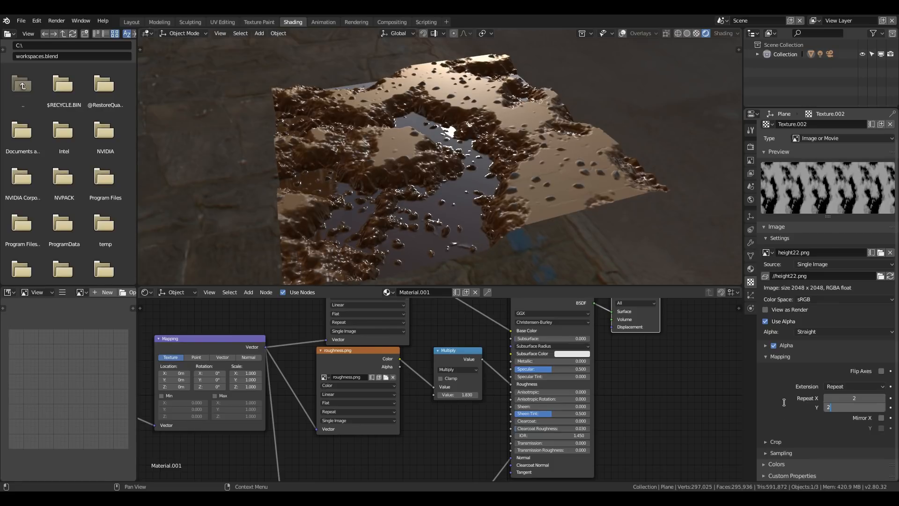
key("Return")
- Set the image mapping Repeat X and Y of Texture.003 to 2 and return to the terrain's modifiers
left_click(751, 243)
scroll(852, 431, "down", 10)
left_click(888, 396)
left_click(855, 405)
key("Return")
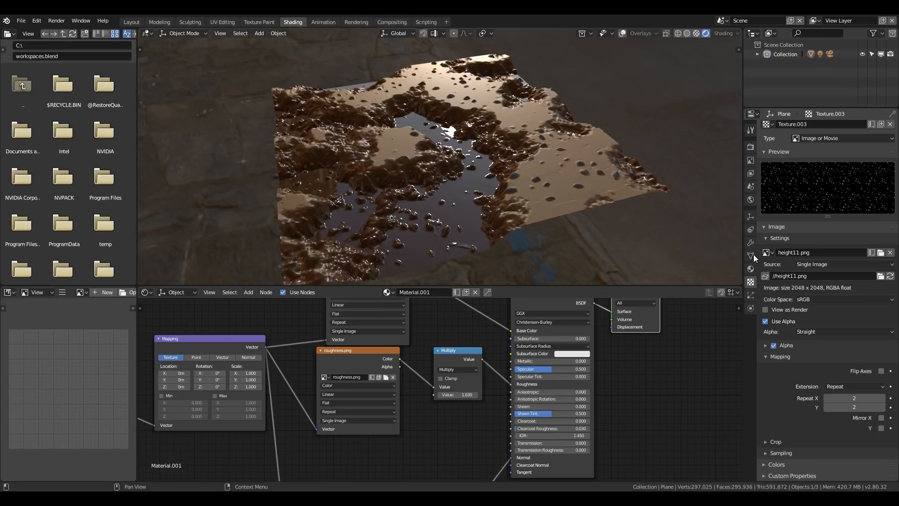
left_click(750, 243)
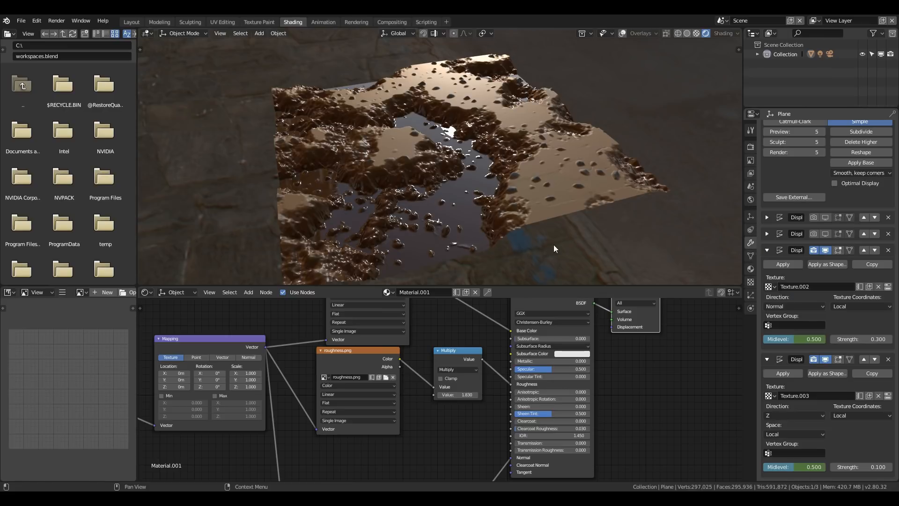
left_click(888, 286)
left_click(750, 243)
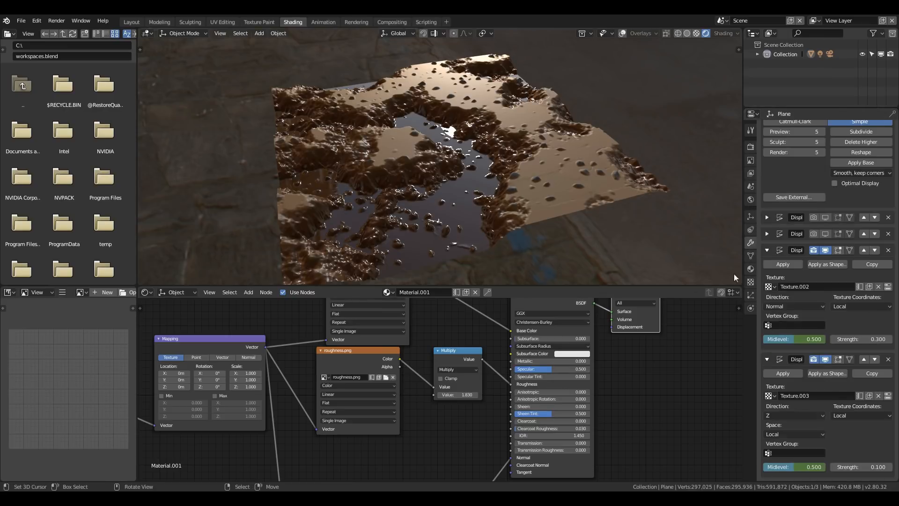
- Set the Mapping node's Scale to 0.5 on X, Y and Z in the terrain material
middle_click_drag(293, 359, 350, 359)
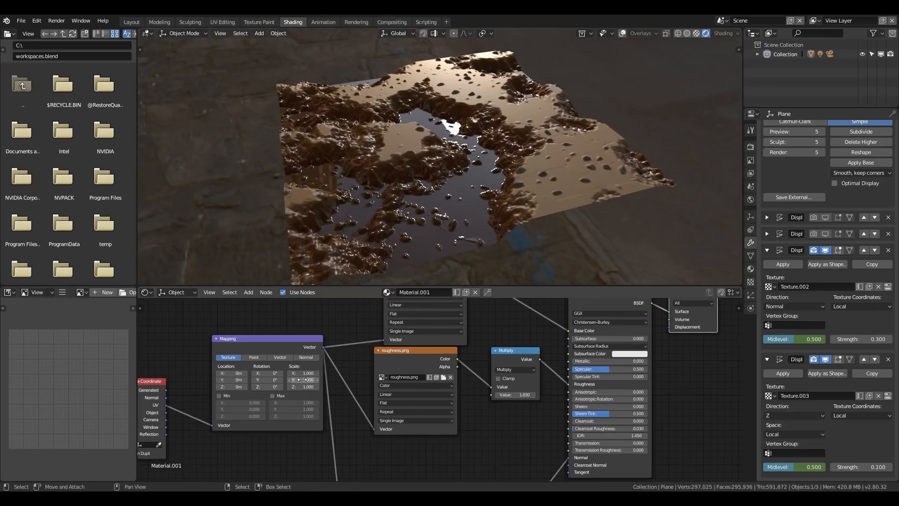
left_click(302, 373)
type(".5")
key("Tab")
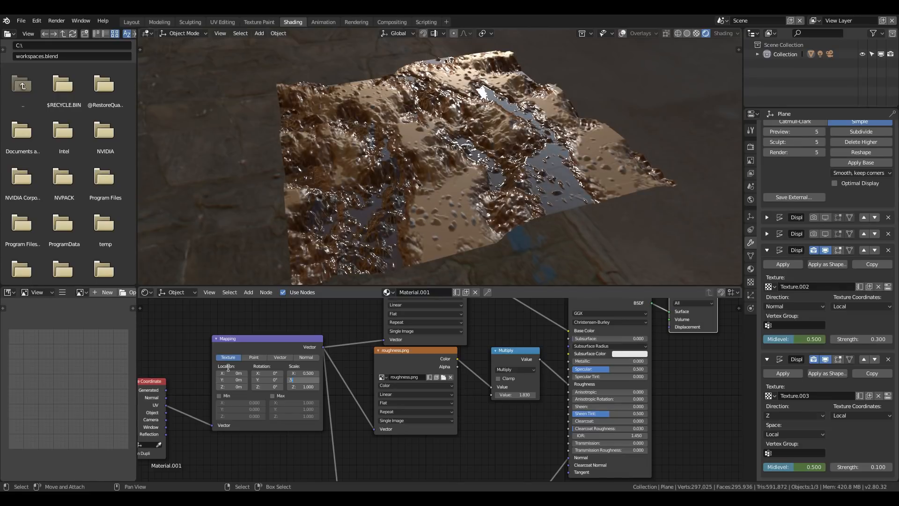
type(".5")
key("Tab")
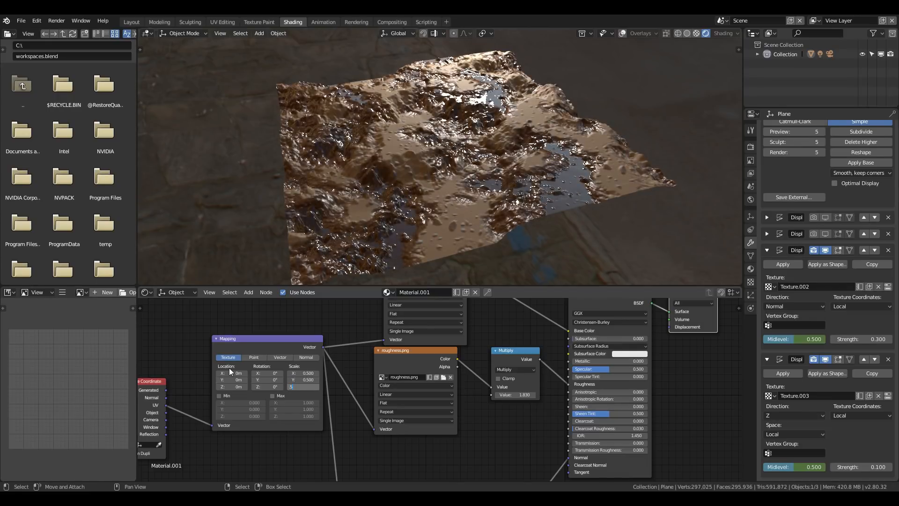
key("Return")
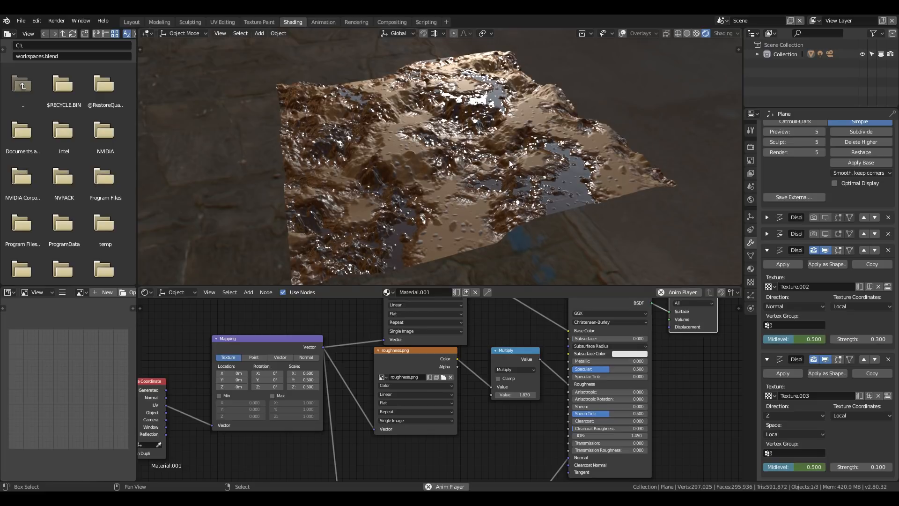
- Play the animation briefly to refresh the displacement and check that it lines up with the textures
key("space")
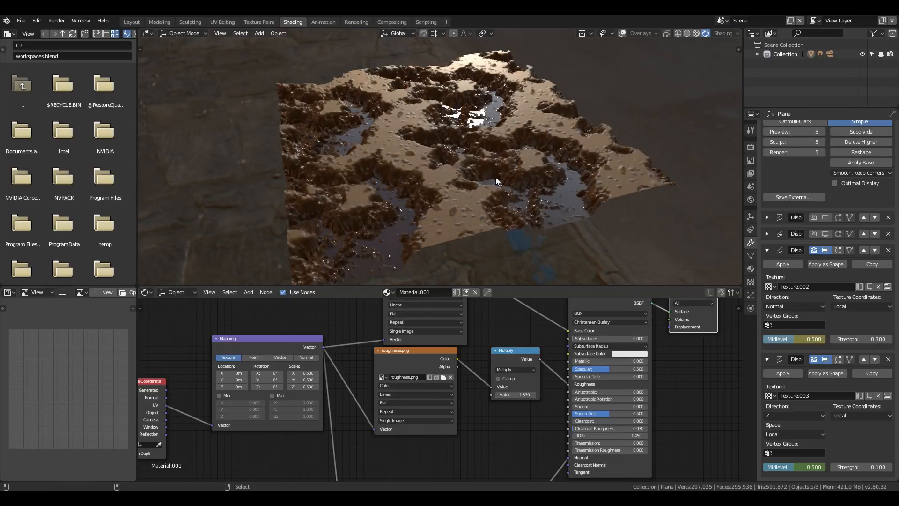
scroll(496, 177, "down", 4)
scroll(446, 187, "up", 4)
middle_click_drag(501, 177, 533, 179)
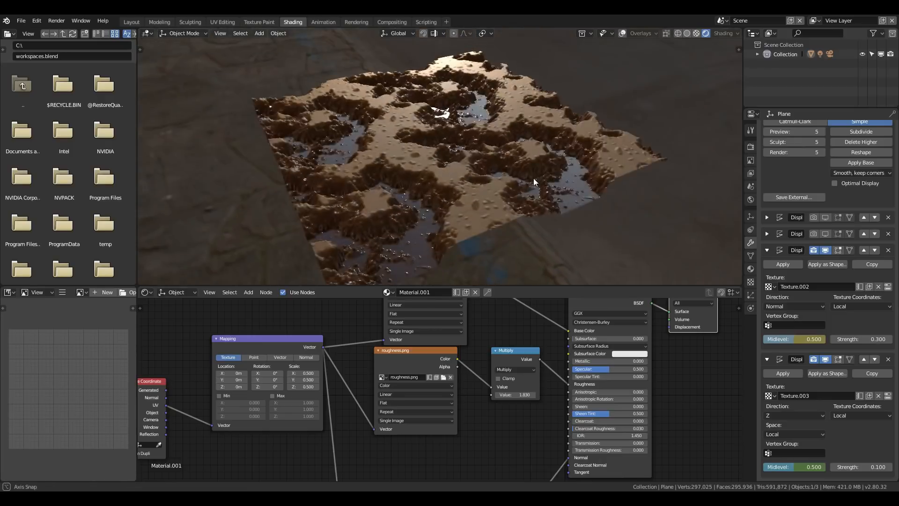
- Set the Strength of the Texture.002 and Texture.003 Displace modifiers to 0.2 each
left_click(861, 340)
type(".2")
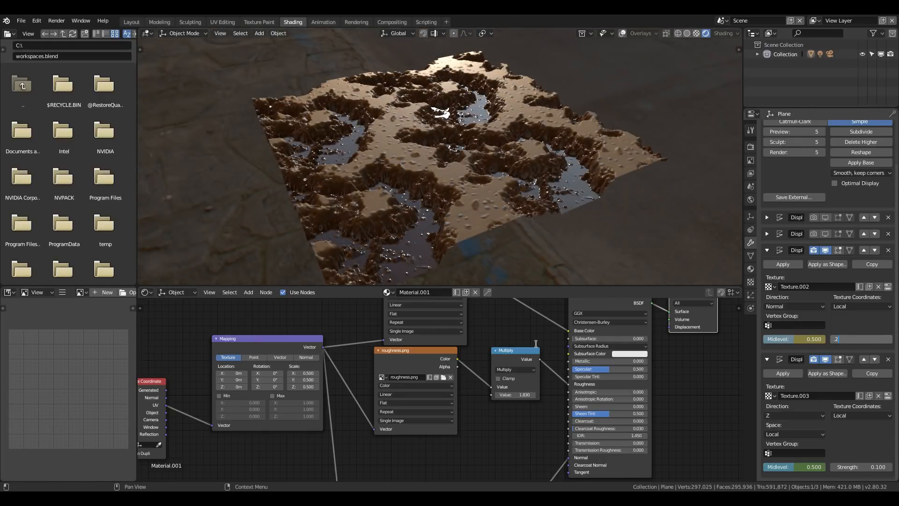
key("Tab")
left_click(868, 470)
type(".2")
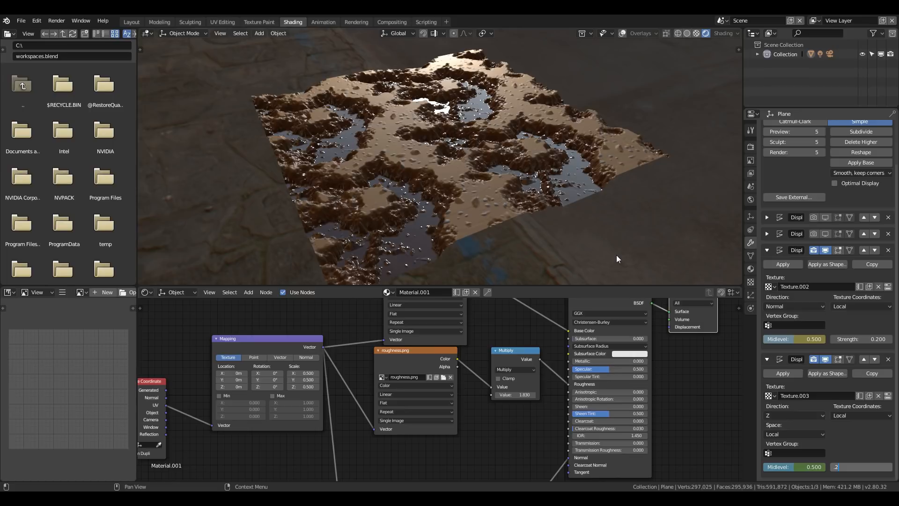
key("Return")
middle_click_drag(528, 211, 370, 169)
scroll(538, 188, "up", 2)
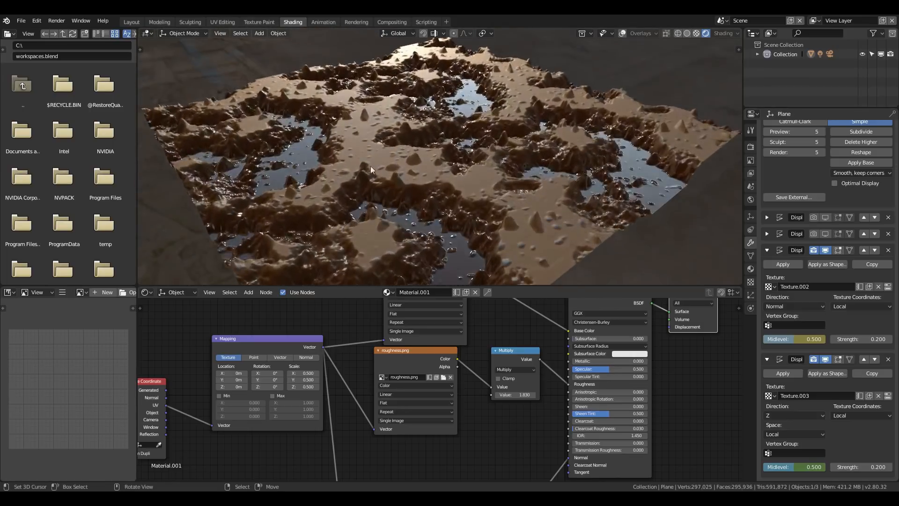
- Set Repeat X and Y of Texture.003 to 4 and play the animation briefly to refresh the displacement
left_click(889, 396)
left_click(854, 398)
type("2")
type("4")
key("Tab")
type("4")
key("Return")
key("space")
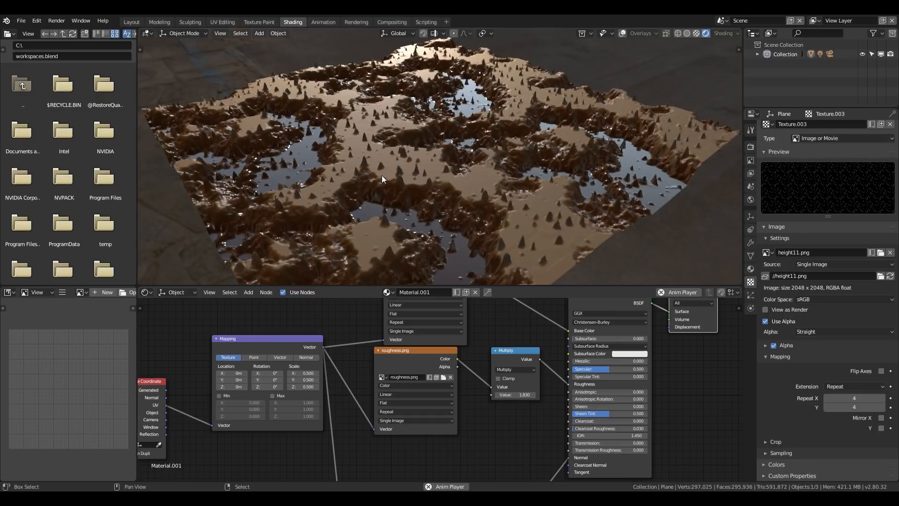
key("space")
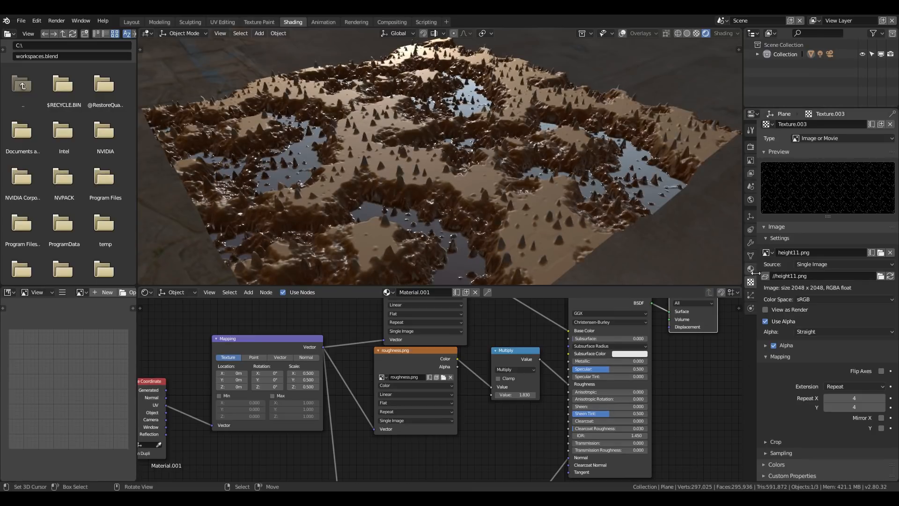
- Set the Strength of the Texture.003 Displace modifier to 0.05 and inspect the terrain in a maximized viewport
left_click(751, 243)
left_click(862, 467)
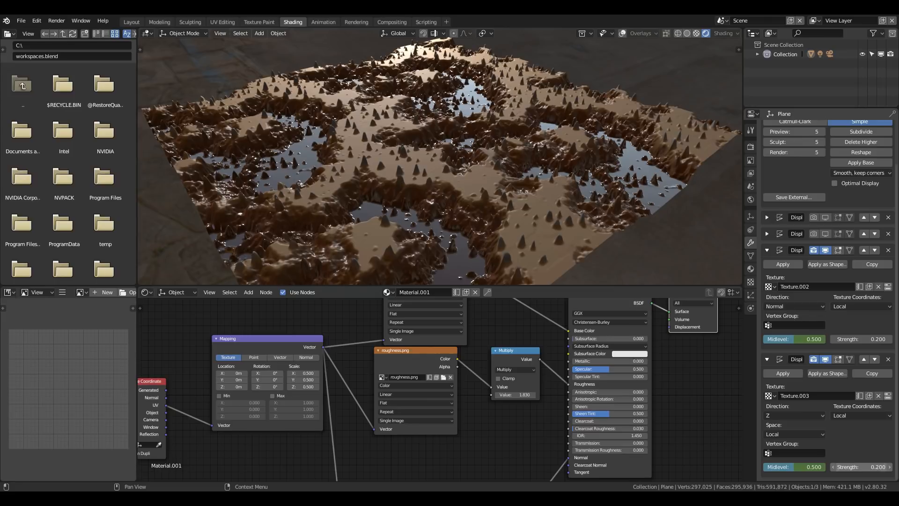
key("BackSpace")
key("BackSpace")
key("BackSpace")
type(".05")
key("Return")
middle_click_drag(452, 139, 399, 155)
key("KP_Decimal")
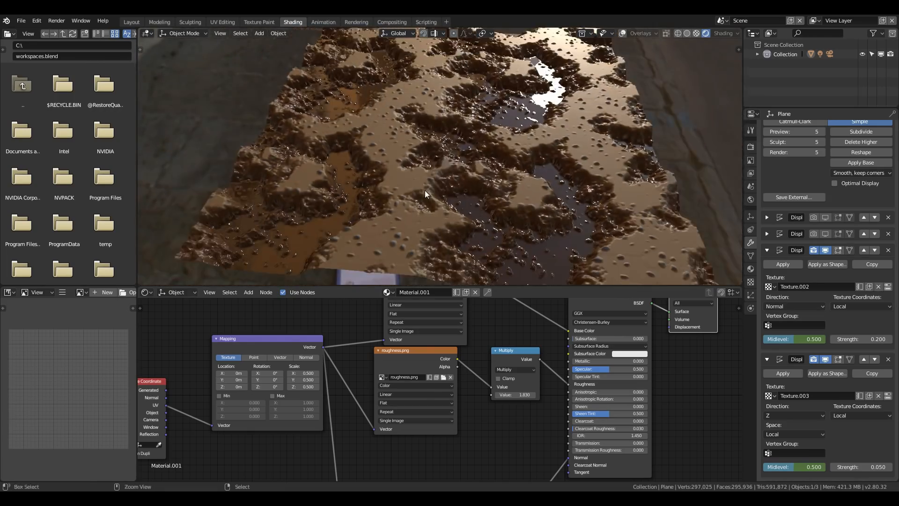
key("ctrl+space")
mouse_move(426, 203)
middle_mouse_down()
mouse_move(527, 190)
mouse_move(509, 175)
mouse_move(464, 180)
mouse_move(448, 196)
mouse_move(454, 218)
mouse_move(370, 218)
mouse_move(494, 206)
mouse_move(464, 186)
mouse_move(442, 200)
middle_mouse_up()
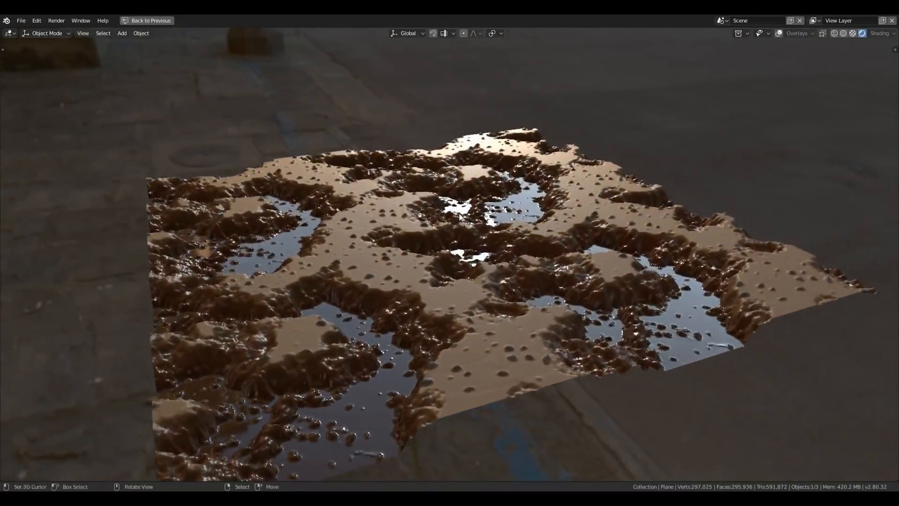
key("ctrl+space")
- Select the point light in the collection and reposition it around the terrain, testing several placements
left_click(757, 54)
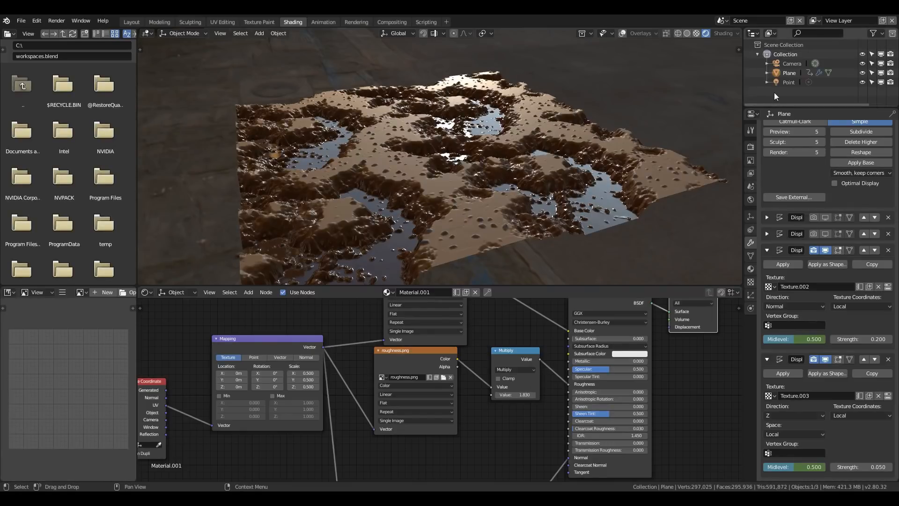
left_click(765, 83)
key("g")
right_click(448, 82)
middle_click_drag(447, 82, 515, 107)
key("g")
left_click(281, 75)
key("g")
left_click(642, 106)
middle_click_drag(641, 106, 623, 128)
key("g")
left_click(558, 72)
middle_click_drag(558, 72, 573, 114)
- Inspect the relit terrain in a fullscreen viewport and restore the normal layout
key("ctrl+alt+space")
middle_click_drag(514, 227, 497, 241)
left_click(497, 238)
key("ctrl+space")
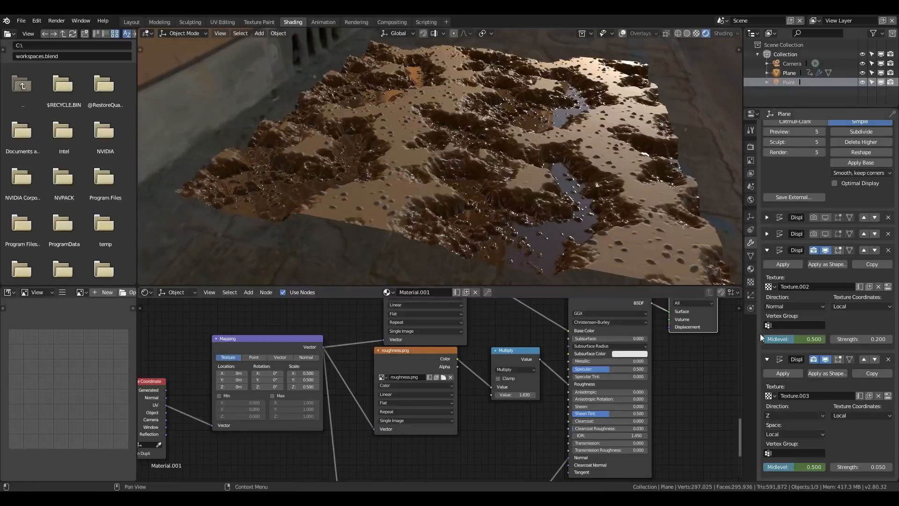
- Set the Strength of the Texture.002 Displace modifier to 0.1 and hide that modifier in the viewport
left_click(861, 339)
type(".1")
key("Return")
middle_click_drag(389, 171, 470, 159)
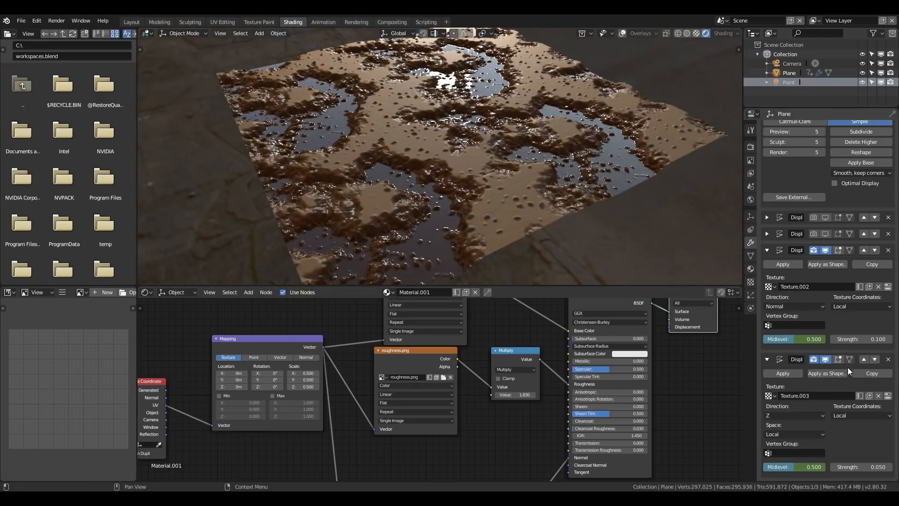
left_click(838, 359)
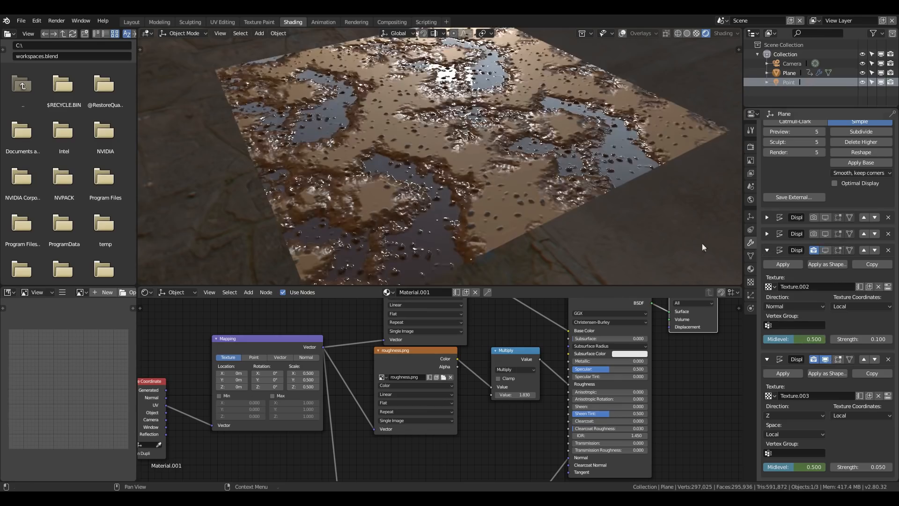
- Inspect the whole terrain in a fullscreen viewport from a higher angle and restore the normal layout
scroll(570, 214, "down", 3)
middle_click_drag(571, 214, 580, 258)
key("ctrl+space")
scroll(552, 233, "up", 3)
scroll(589, 243, "up", 3)
scroll(580, 258, "down", 4)
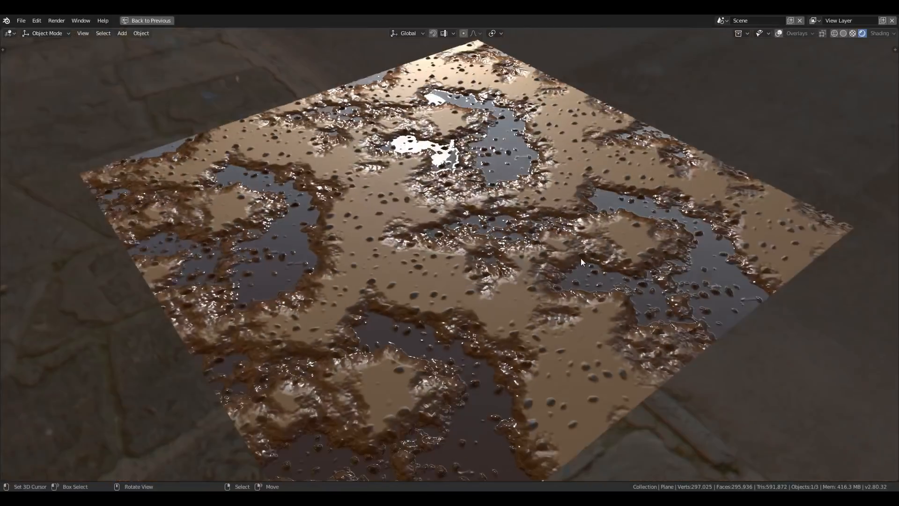
key("ctrl+space")
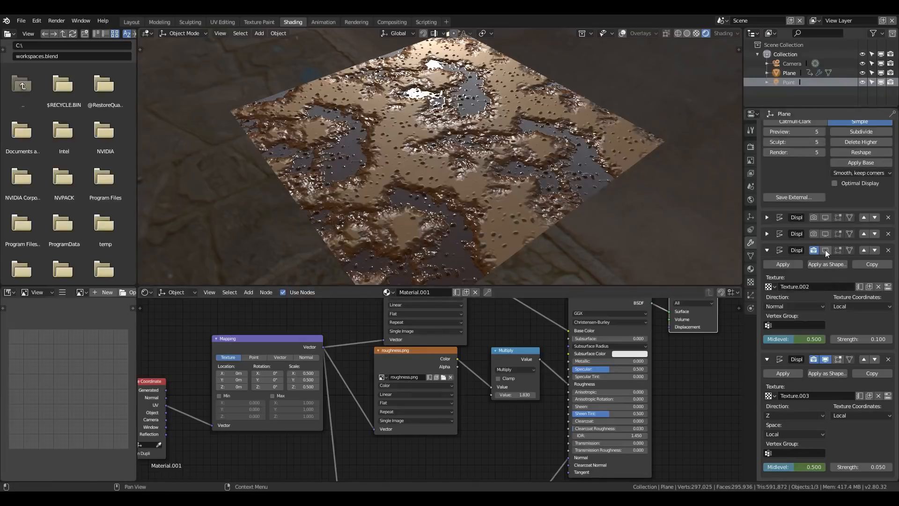
- Toggle the viewport display of the Texture.003 Displace modifier and check the terrain surface
left_click(830, 359)
mouse_move(459, 169)
middle_mouse_down()
mouse_move(465, 187)
mouse_move(421, 187)
mouse_move(456, 178)
middle_mouse_up()
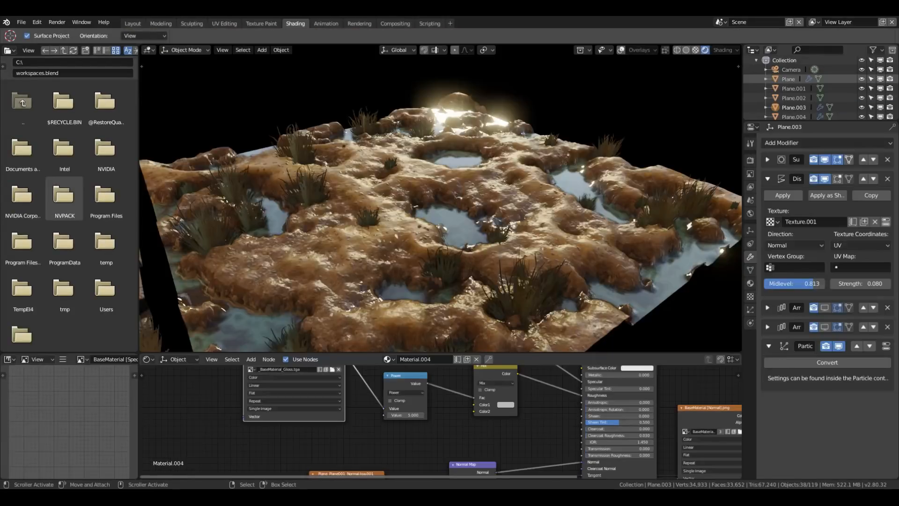
- Examine the displaced mud, brick and pebble ground planes with their grass and water in the example scene
scroll(457, 259, "down", 1)
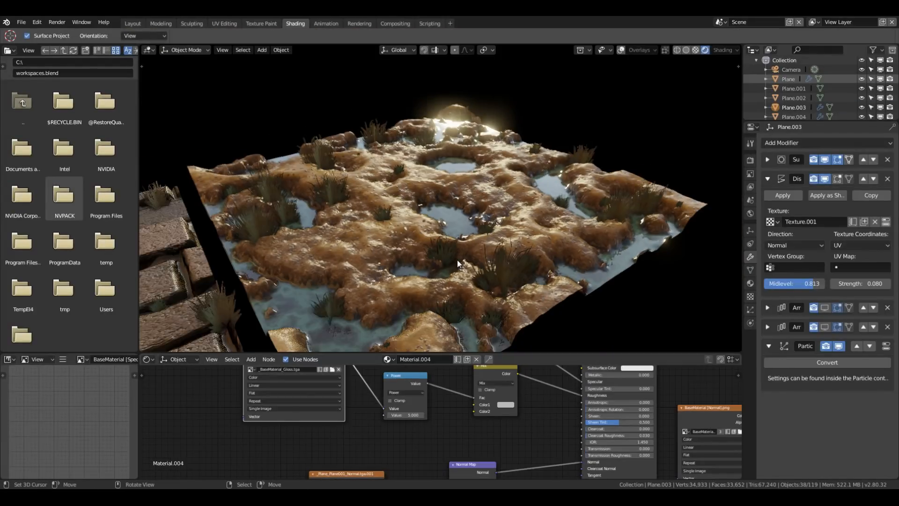
middle_click_drag(457, 259, 454, 247, "shift")
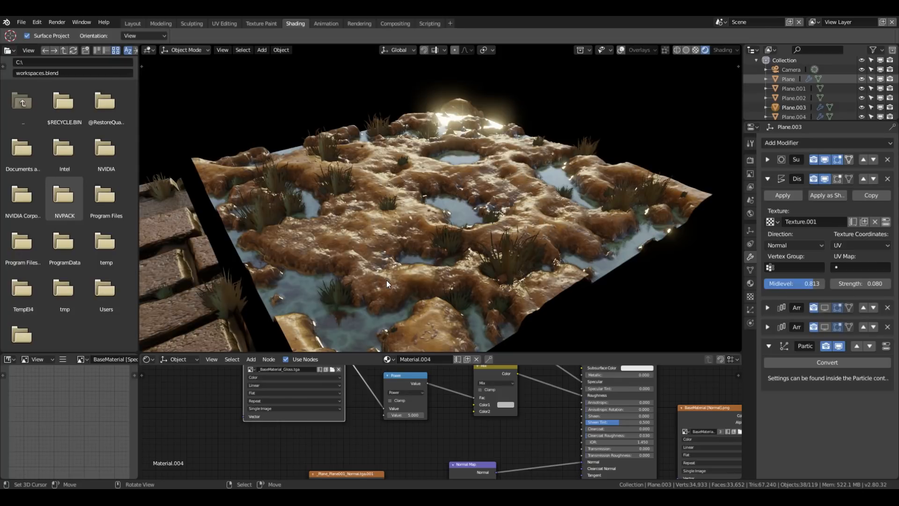
middle_click_drag(386, 280, 379, 295)
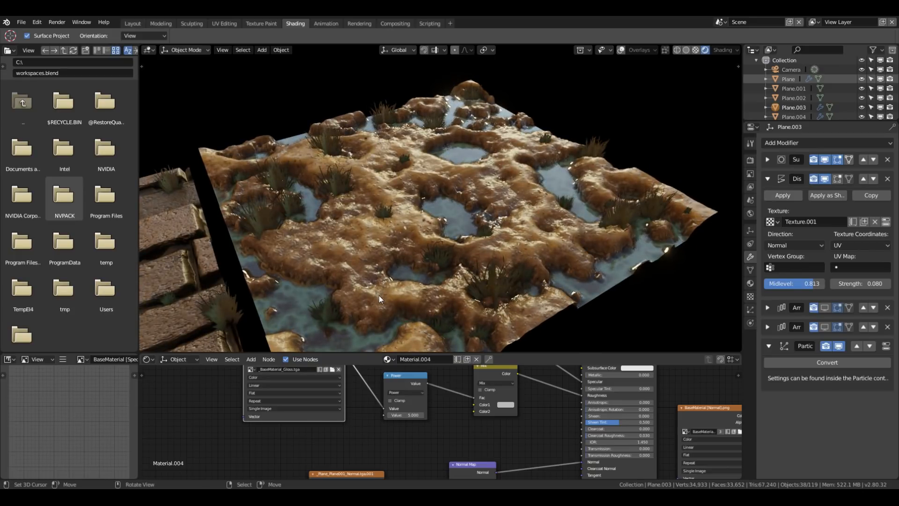
middle_click_drag(272, 339, 646, 136)
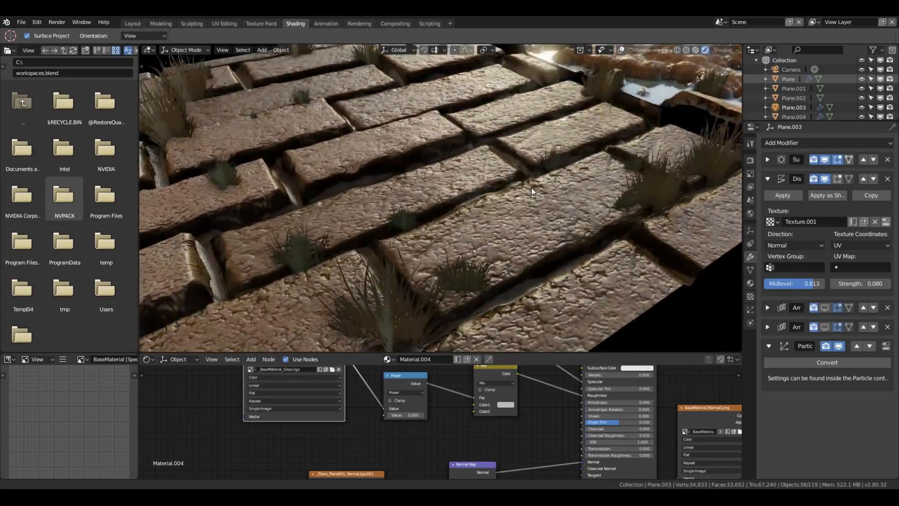
scroll(526, 192, "down", 4)
middle_click_drag(425, 213, 449, 217, "shift")
scroll(449, 217, "up", 2)
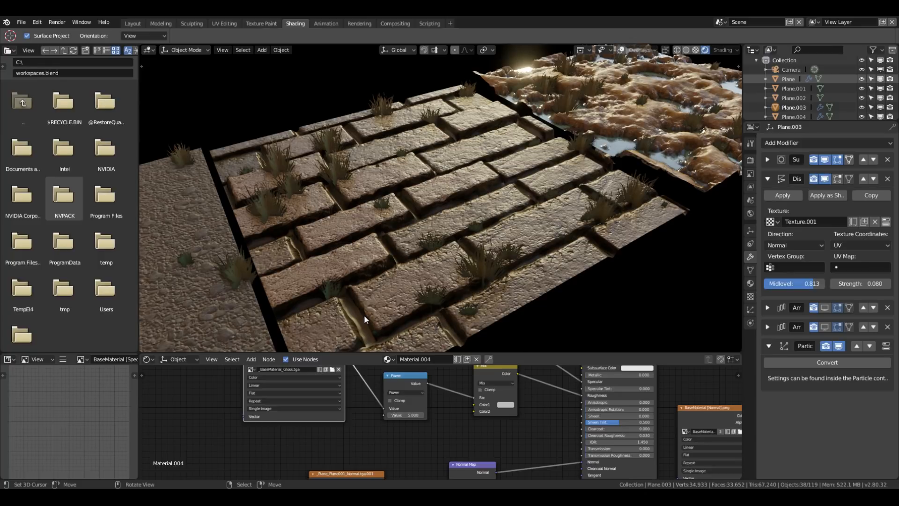
middle_click_drag(308, 308, 454, 243, "shift")
scroll(477, 233, "down", 3)
scroll(453, 245, "up", 3)
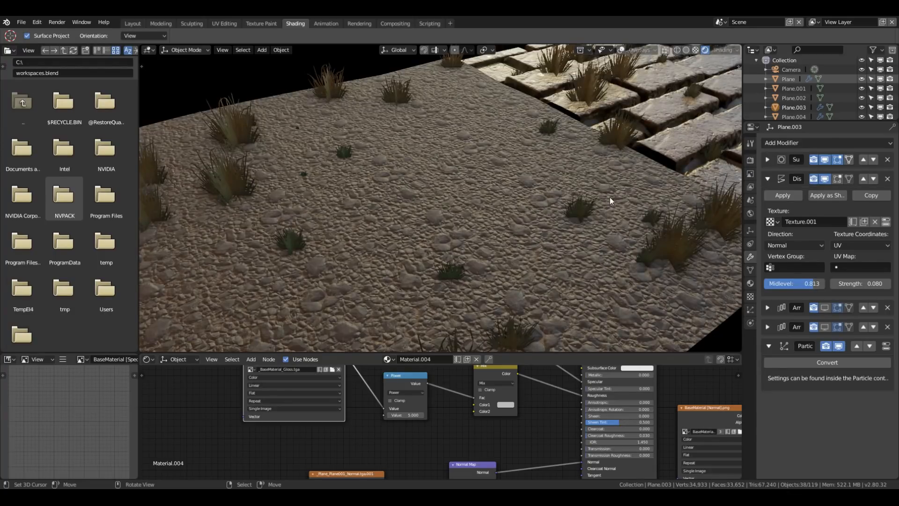
middle_click_drag(646, 134, 592, 187)
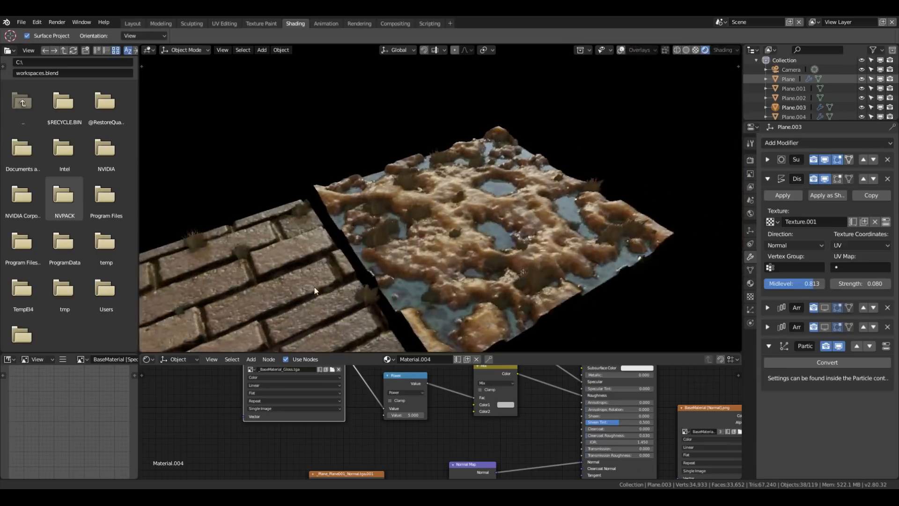
middle_click_drag(356, 248, 515, 226)
scroll(510, 220, "up", 2)
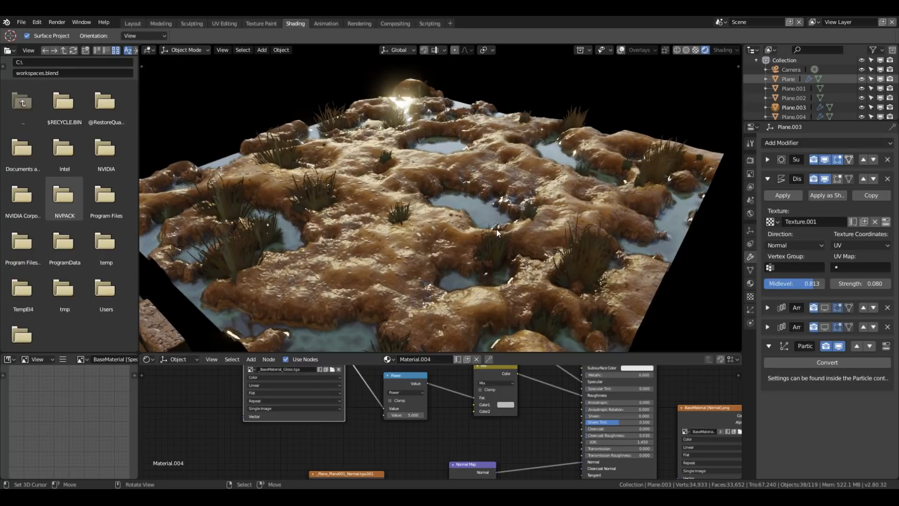